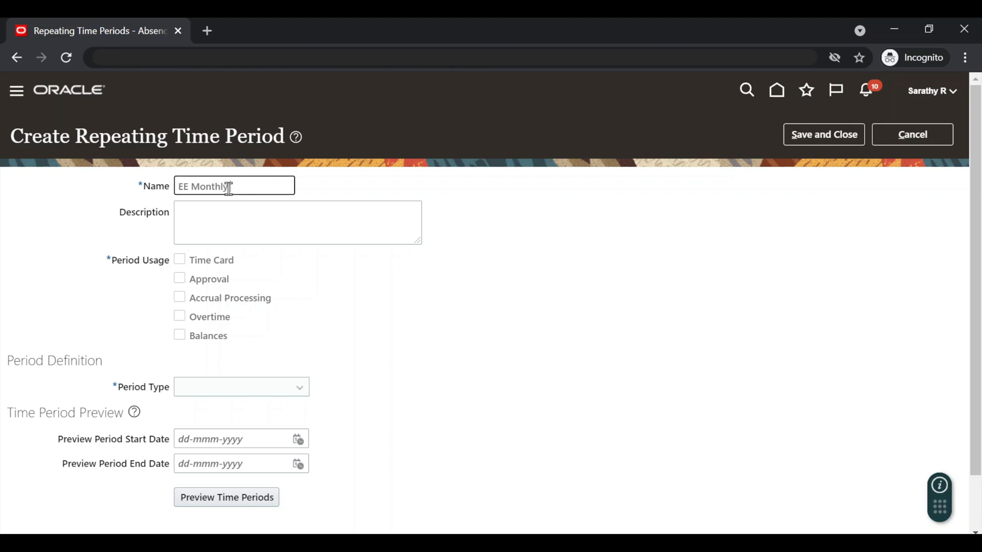
Step: Complete the time period's name as EE Monthly Repeating Period and enter the description EE Monthly Repeating Period - For Demo
text(Repeating Period)
key(Tab)
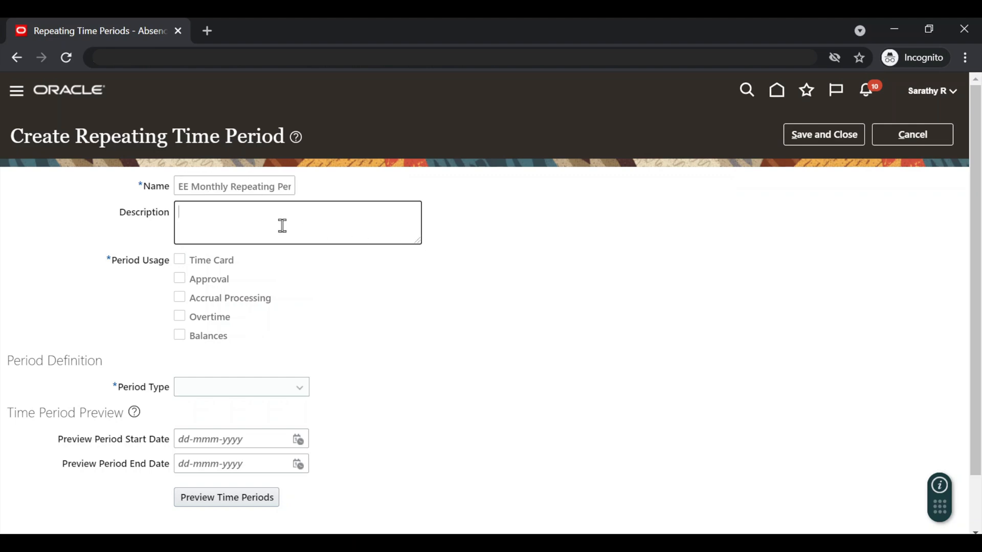
drag(182, 186, 372, 197)
key(ctrl+c)
click(274, 222)
key(ctrl+v)
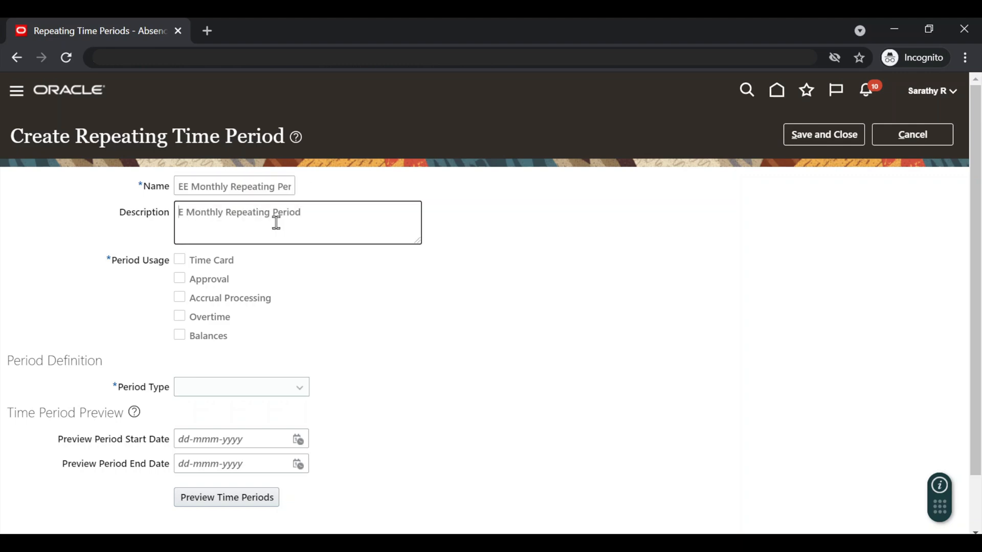
key(Home)
text(E)
key(End)
text(- For Demo)
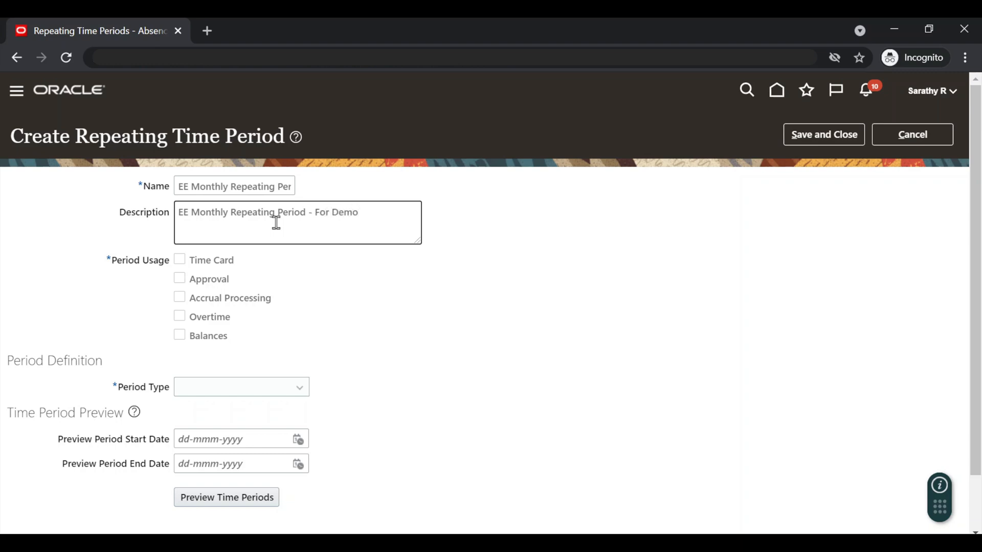
click(327, 272)
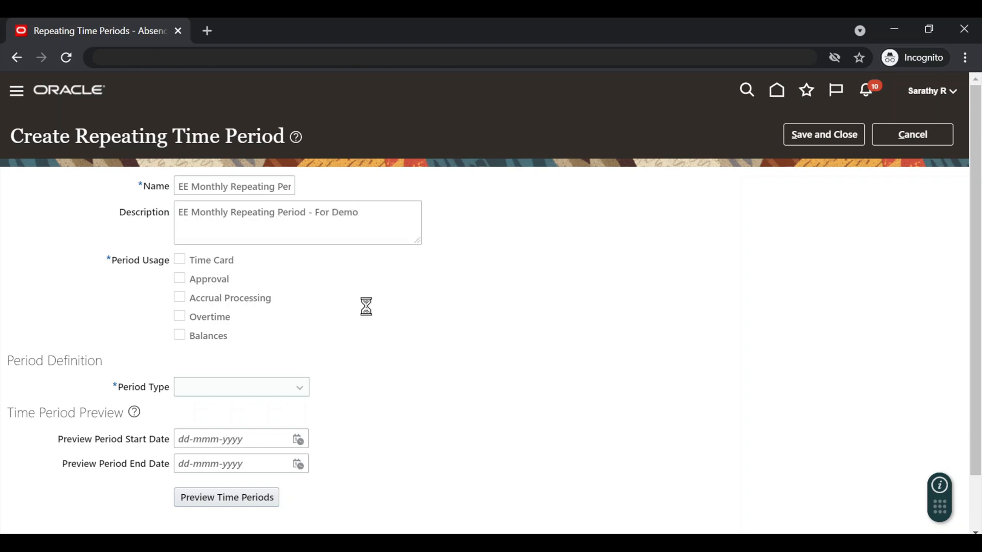
Step: Set the period usage to Accrual Processing, with period type Monthly and period length Calendar month
click(180, 301)
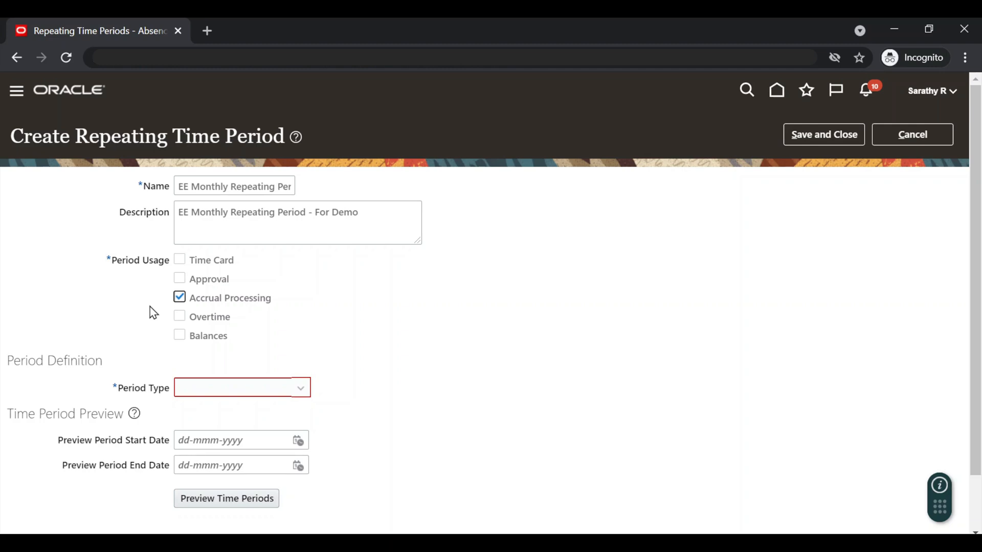
click(296, 391)
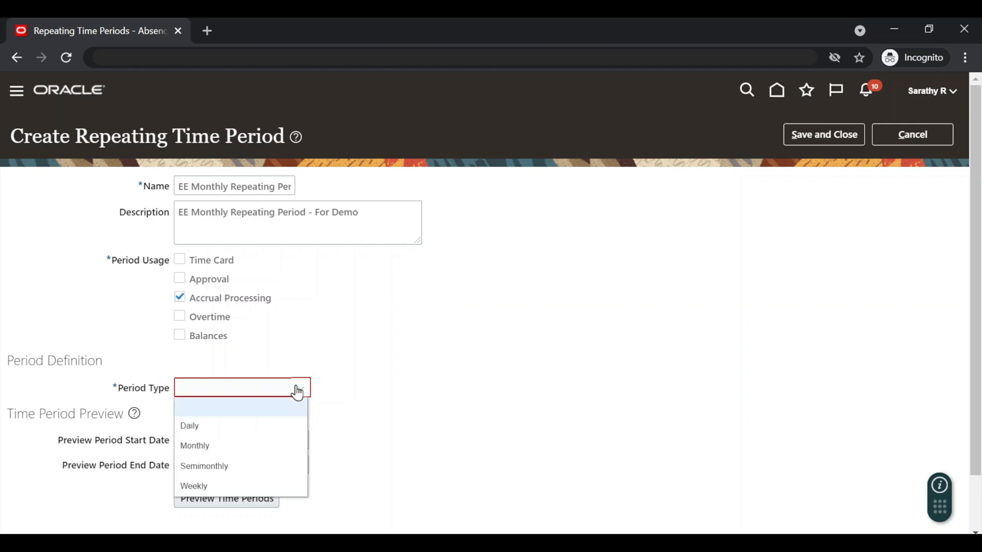
click(262, 445)
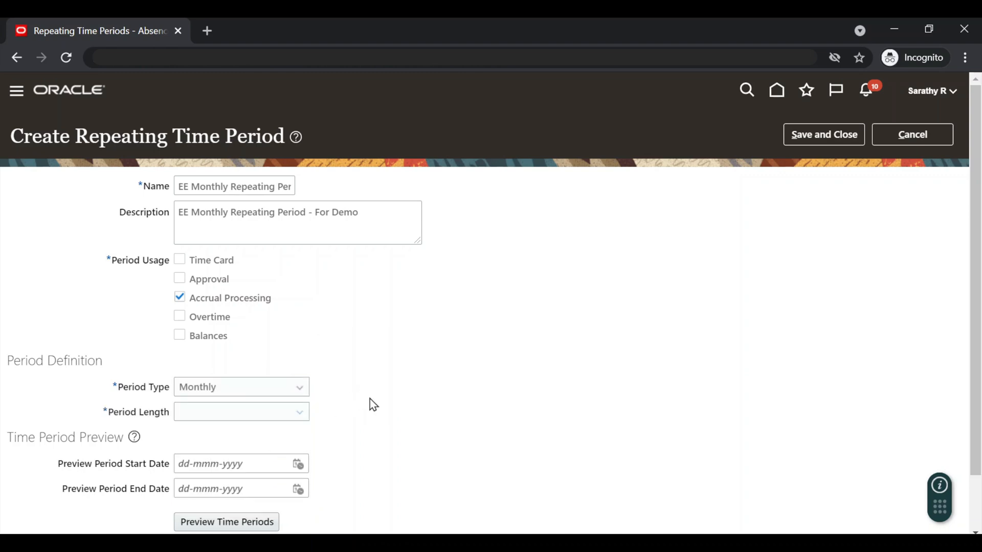
click(299, 413)
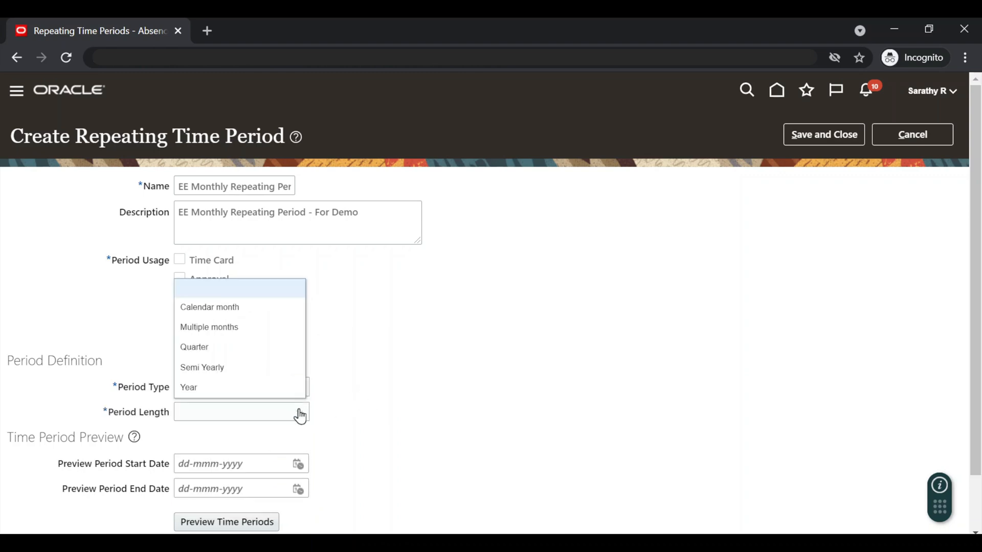
click(267, 309)
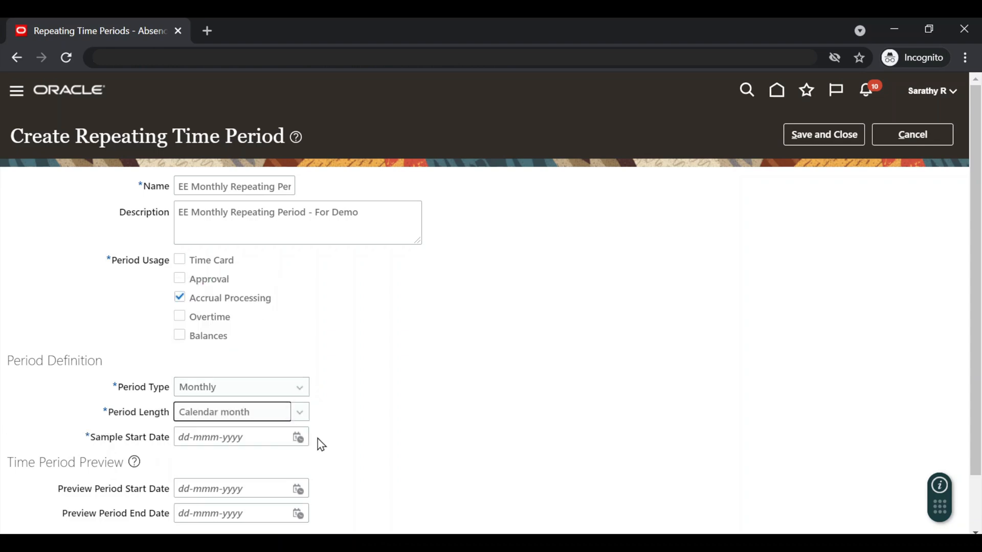
Step: Set the sample start date to 01-Jan-2015, then save and close the repeating time period
click(299, 440)
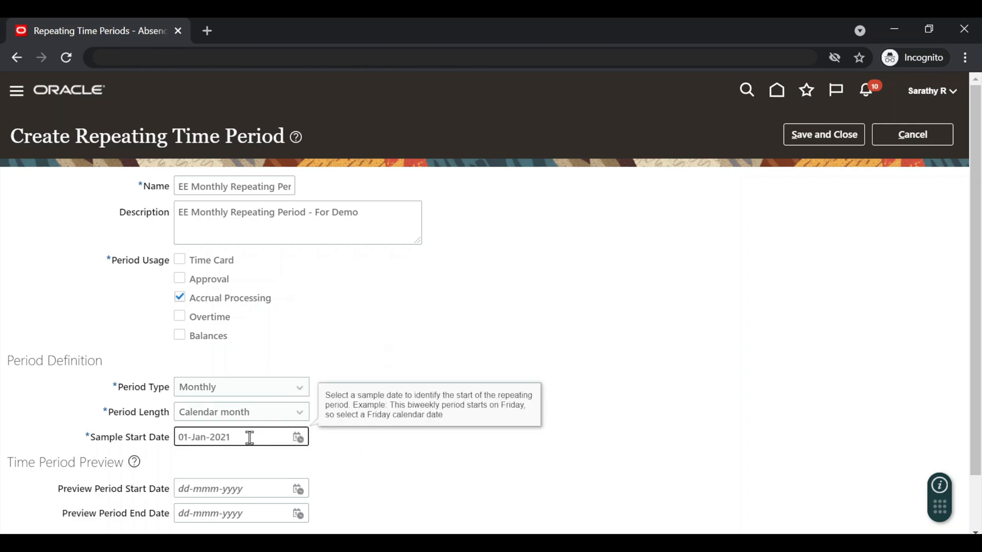
key(BackSpace)
key(BackSpace)
key(BackSpace)
key(BackSpace)
text(2015)
click(389, 449)
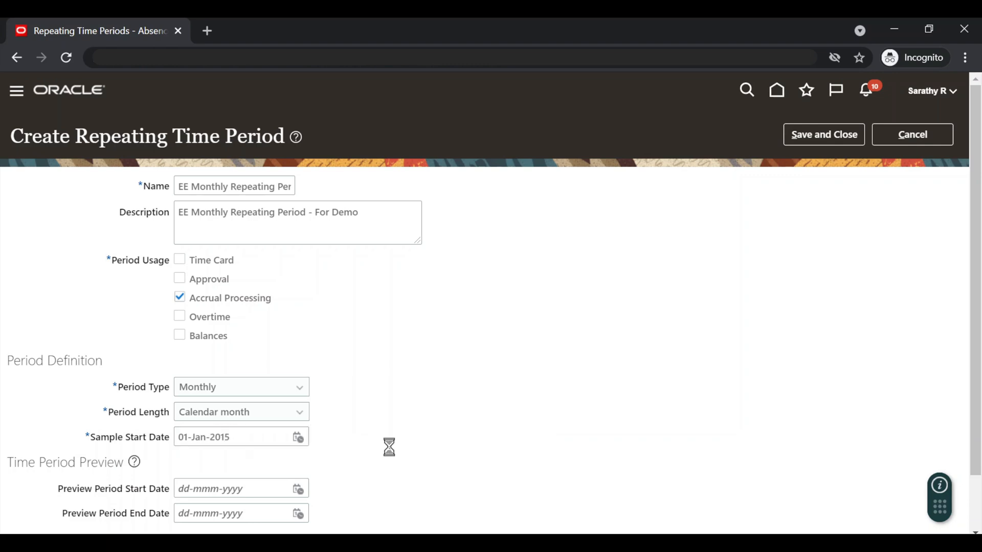
click(818, 137)
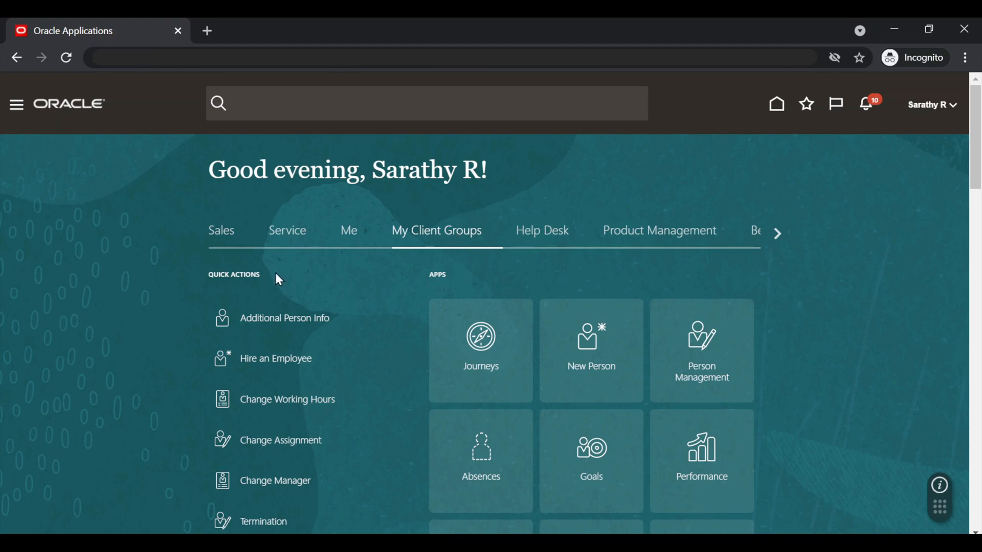
Step: Open the Fast Formulas page from the full list of My Client Groups quick actions
scroll(335, 372, down, 9)
scroll(339, 375, down, 4)
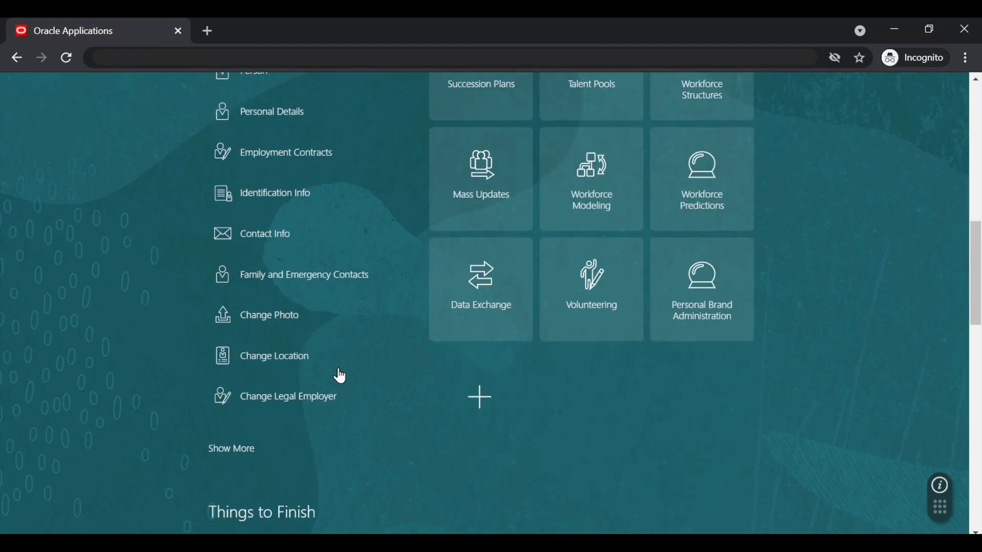
click(241, 377)
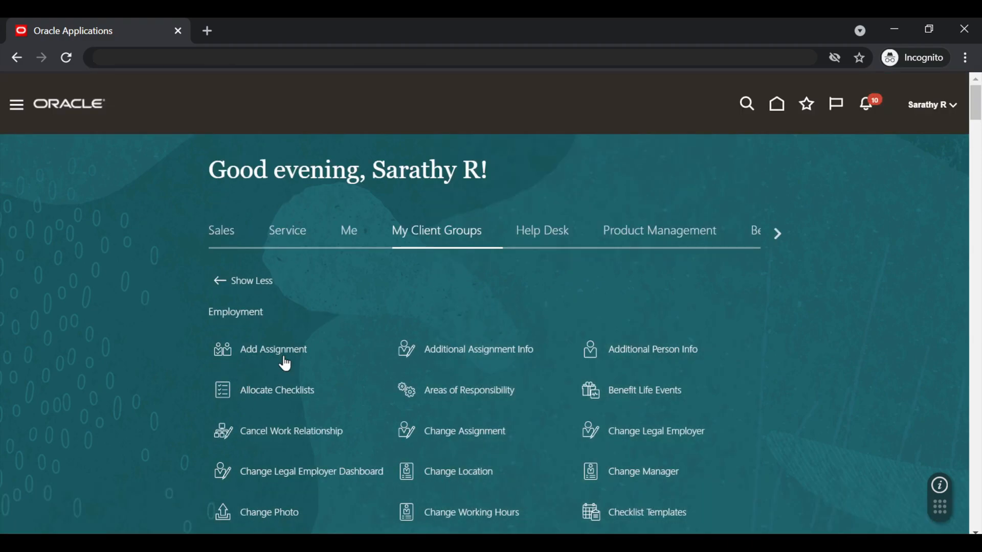
drag(977, 113, 949, 407)
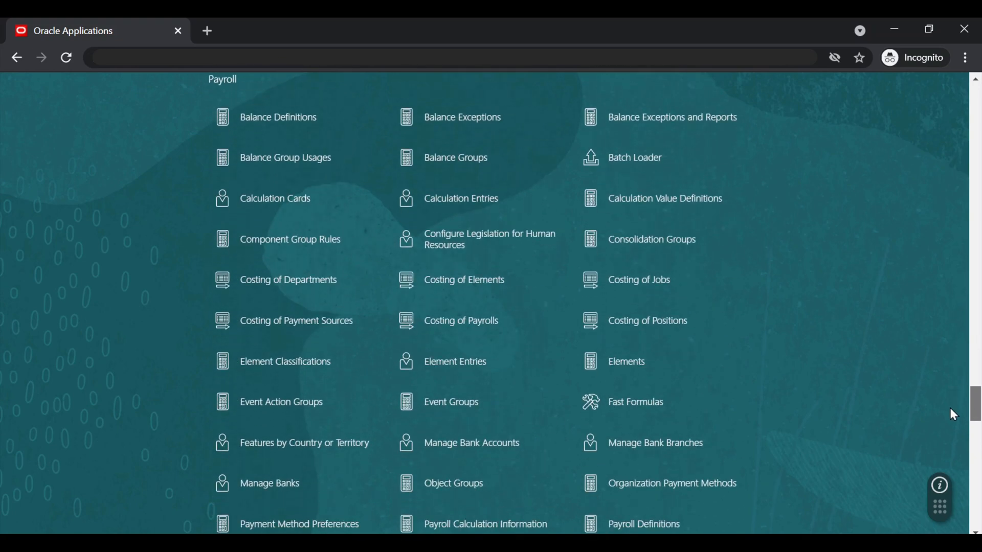
click(649, 406)
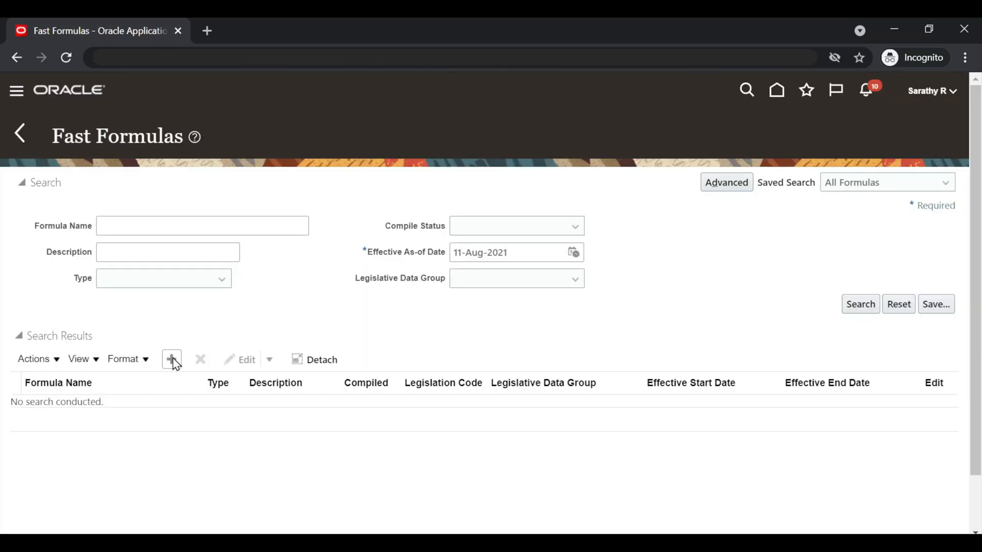
Step: Start a new fast formula named EE_ANC_ACC_PERIOD_PRORATE_YEARLY of type Global Absence Partial Period Accrual Rate
click(172, 359)
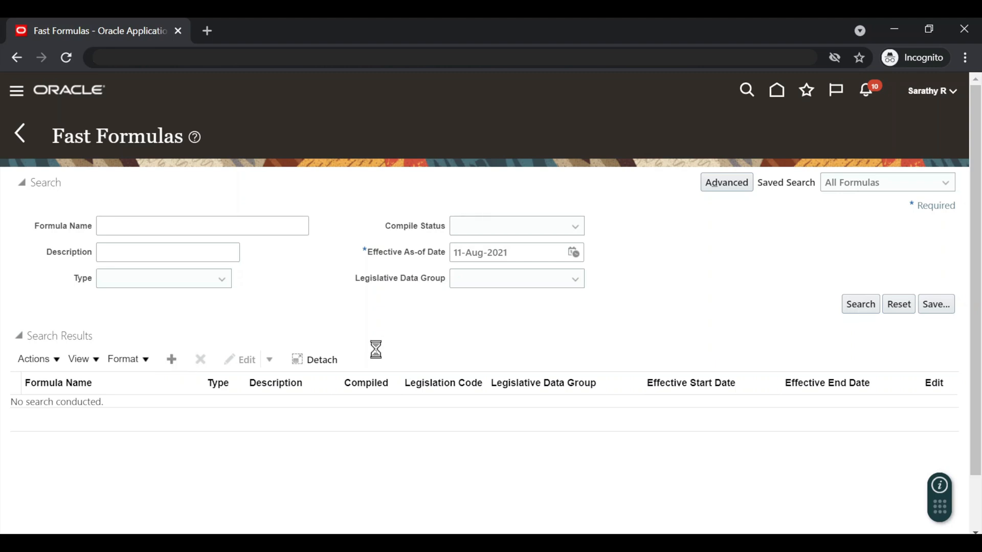
key(alt+Tab)
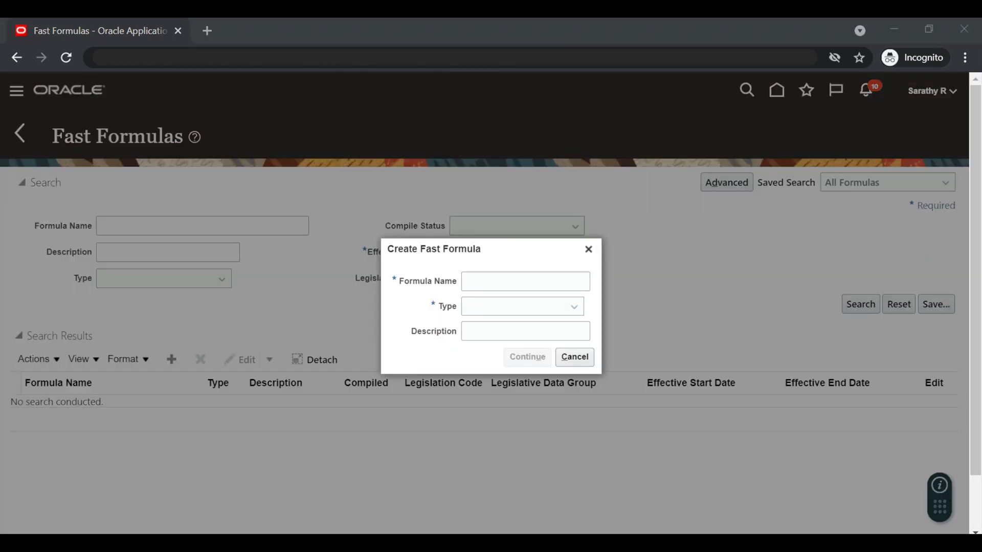
key(alt+Tab)
text(EE_ANC_ACC_PERIOD_PRORATE_YEARLY)
click(536, 308)
scroll(552, 407, down, 3)
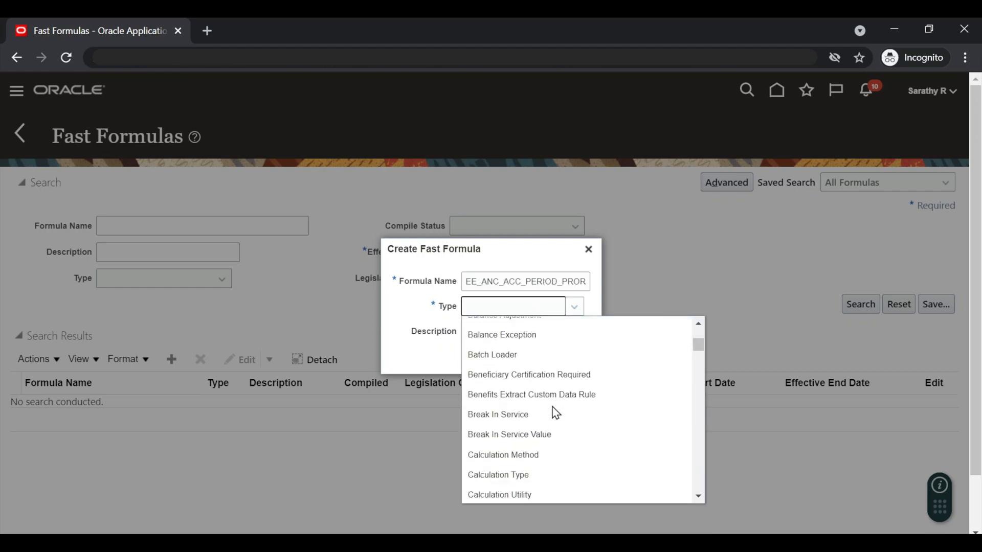
scroll(552, 407, down, 15)
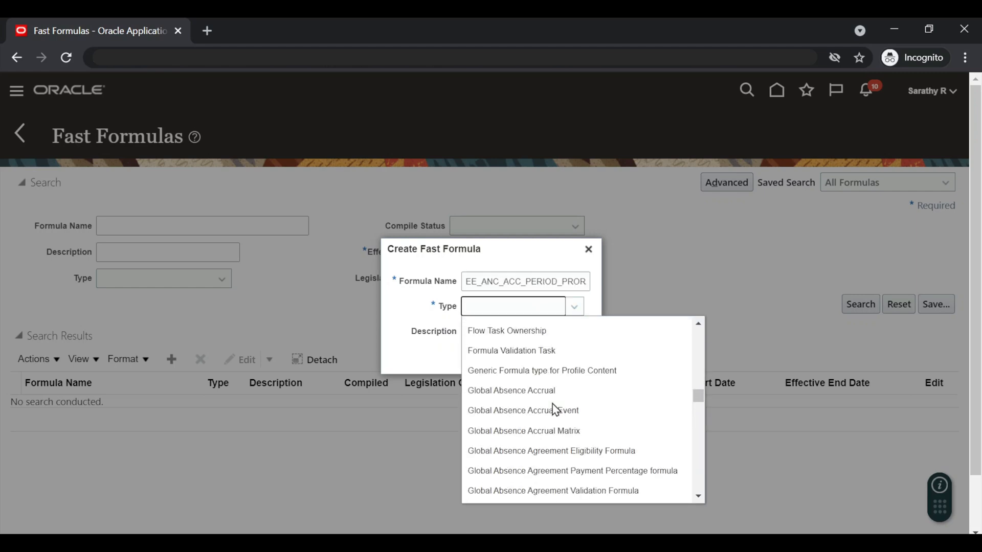
scroll(553, 409, down, 5)
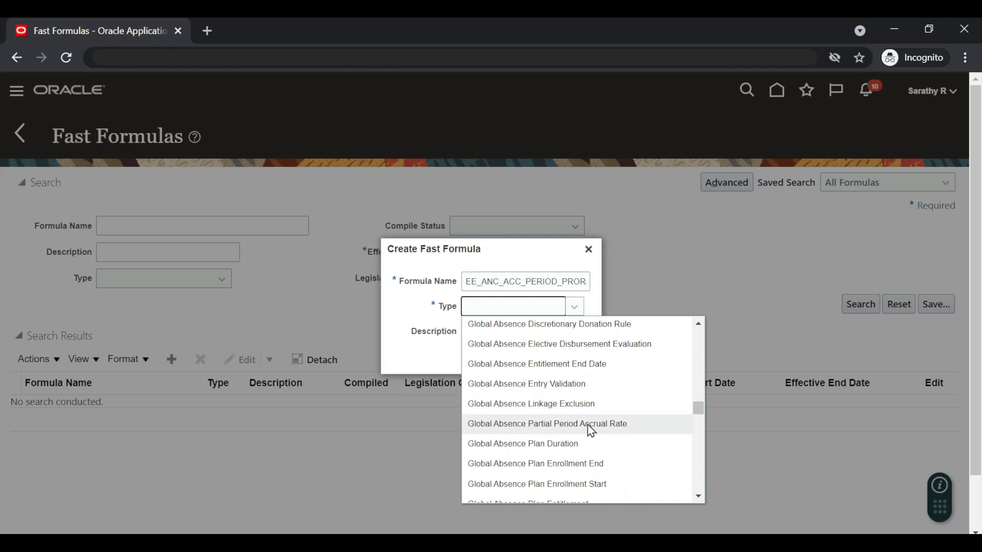
click(613, 426)
Step: Set the yearly formula's effective start date to 01-Jan-2015 and continue to its formula editor
drag(550, 346, 331, 320)
text(01)
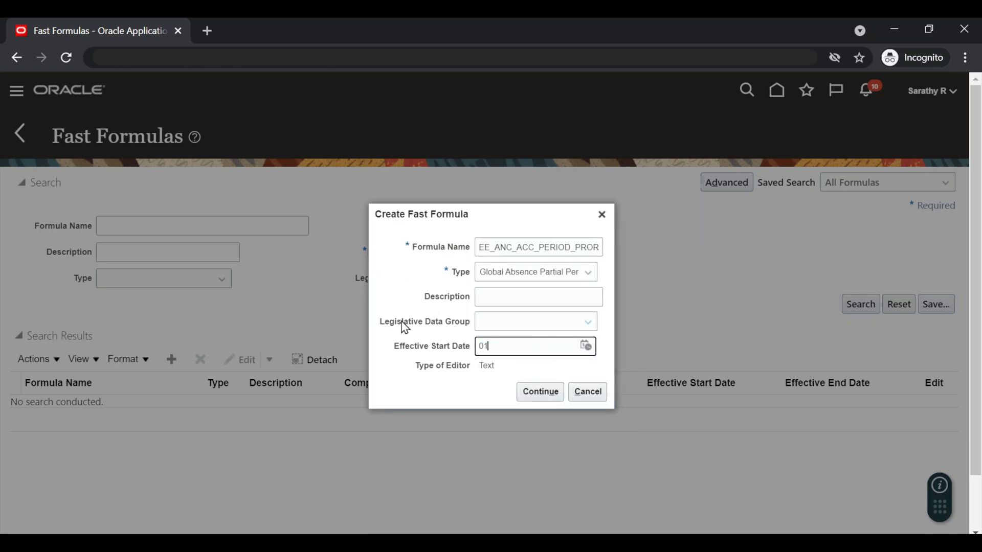
text(-Jan-2015)
click(540, 398)
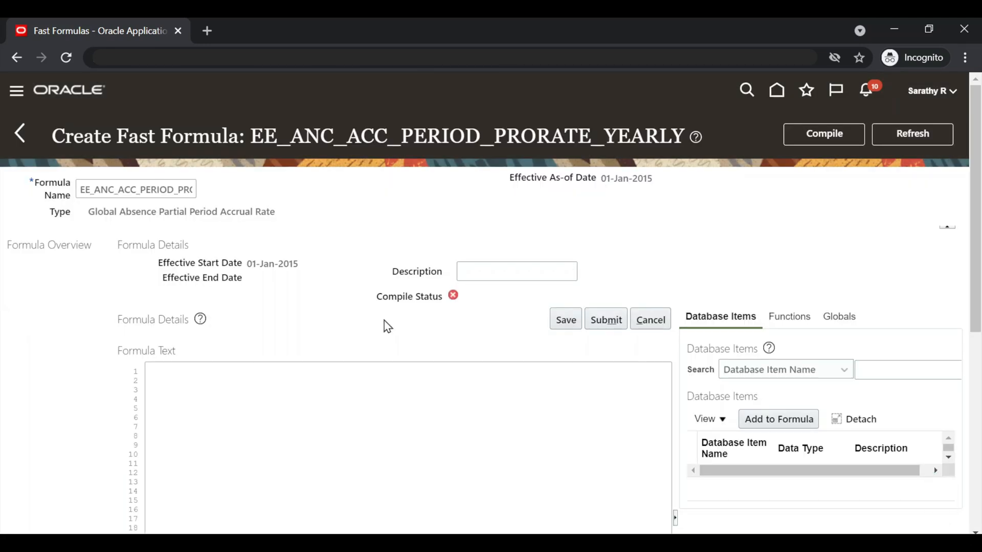
Step: Paste the prepared yearly accrual proration code into the formula text, review it through the RETURN line, and save the formula
click(208, 381)
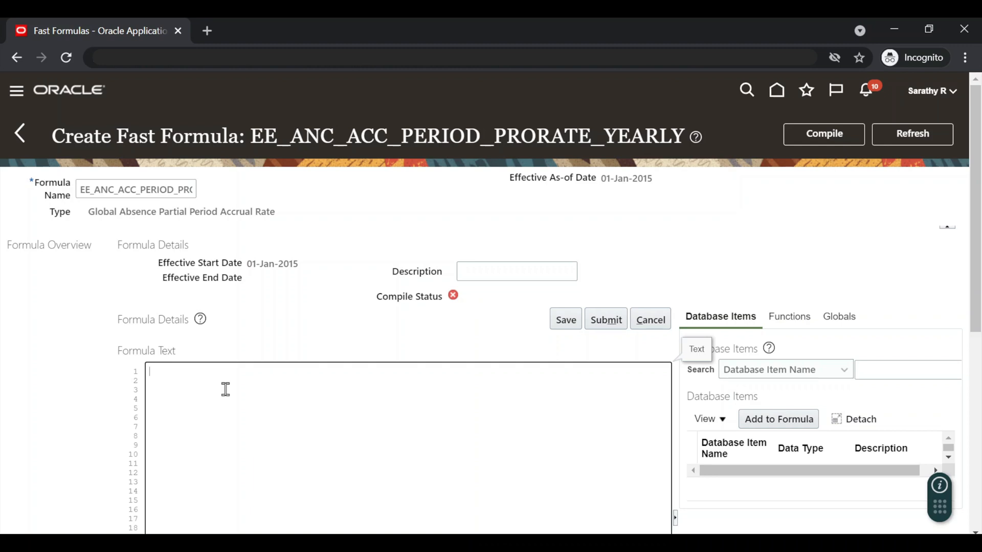
key(ctrl+v)
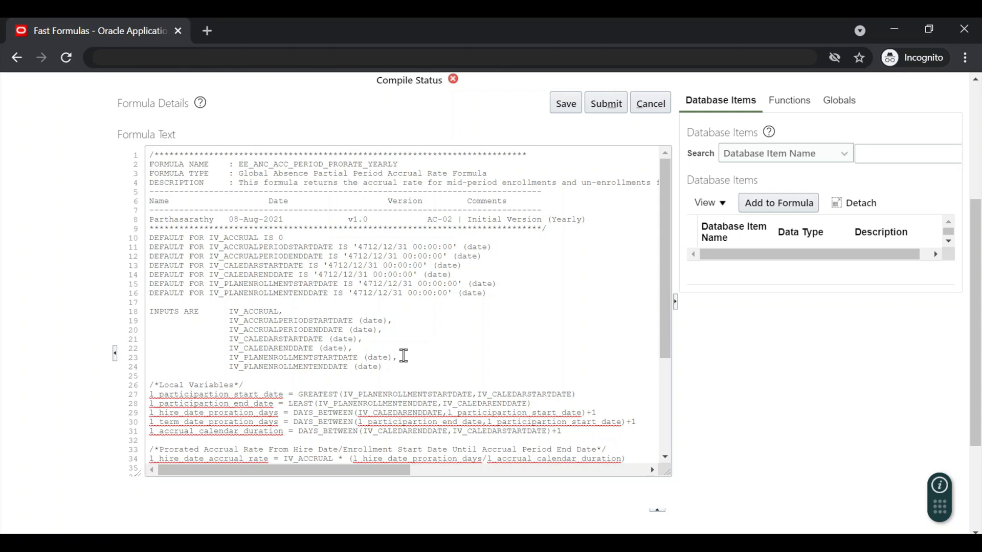
scroll(399, 353, down, 2)
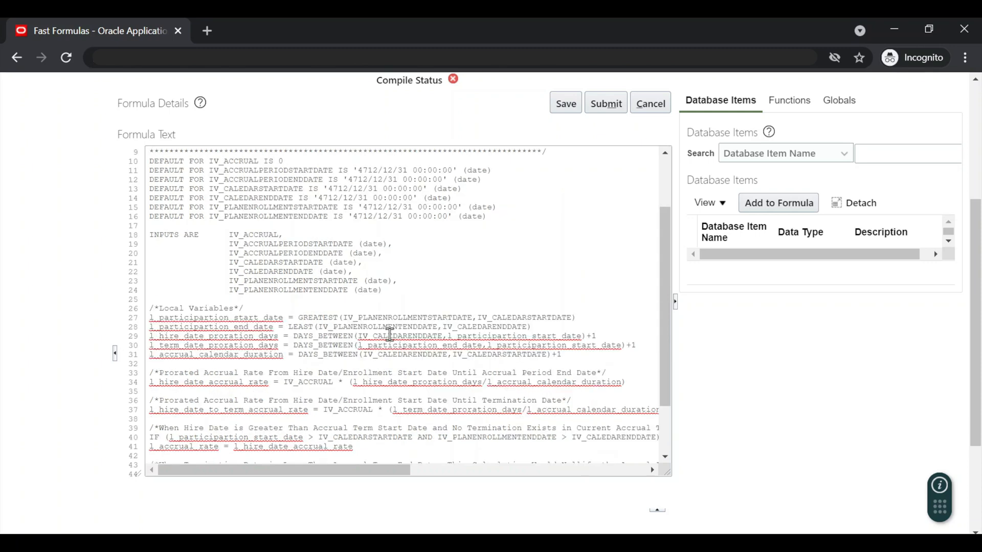
scroll(385, 337, down, 2)
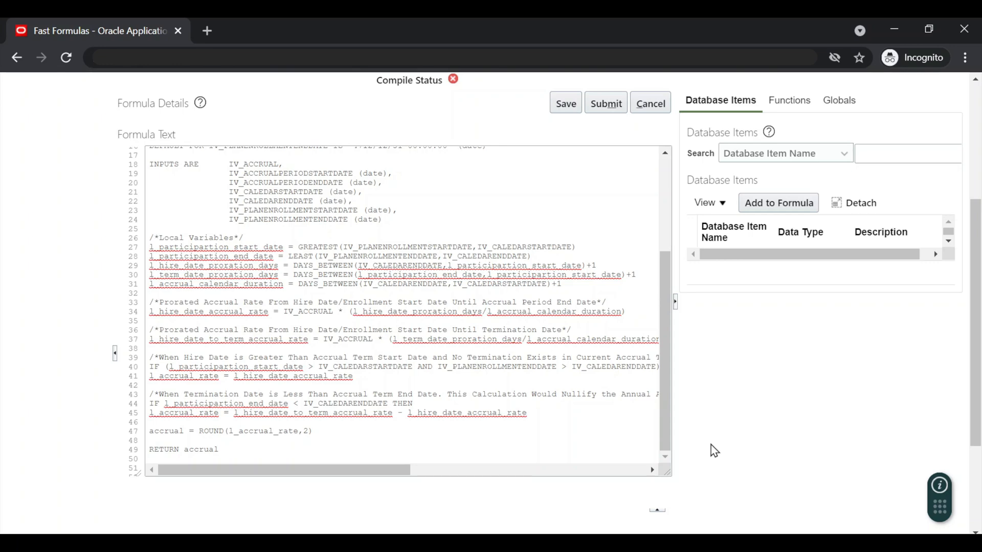
click(568, 103)
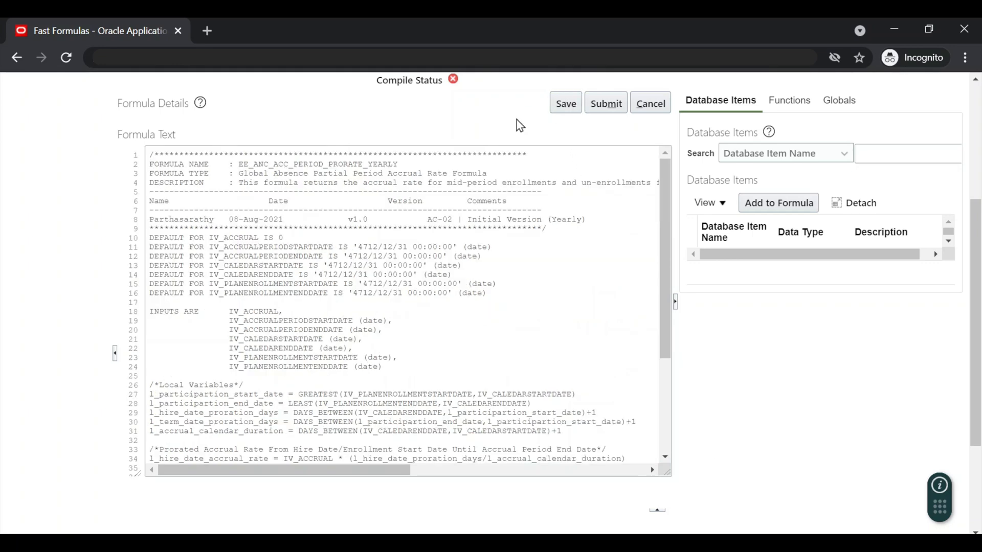
Step: Compile the yearly proration formula, refresh its compile status, and return to the Fast Formulas list
scroll(539, 137, up, 5)
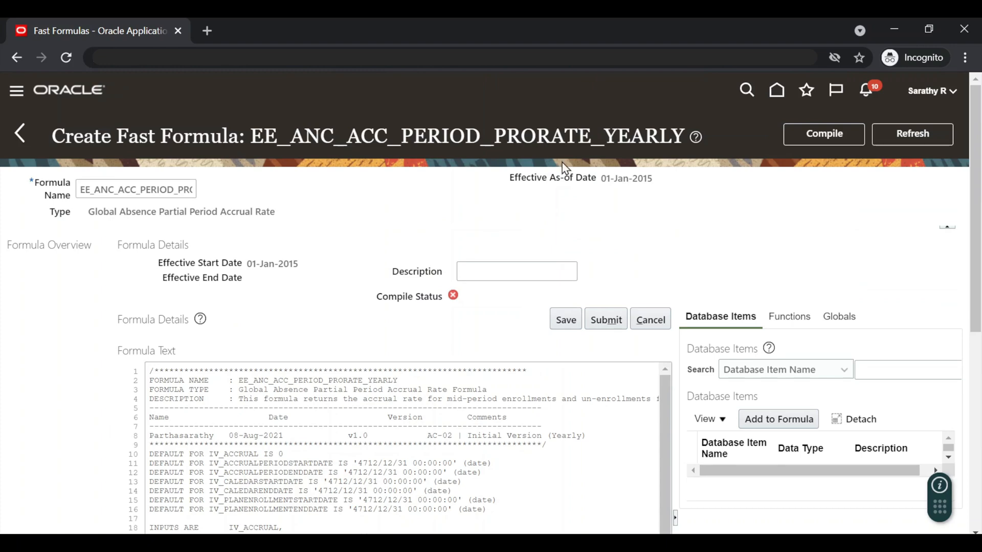
click(831, 136)
click(912, 135)
click(902, 136)
click(24, 126)
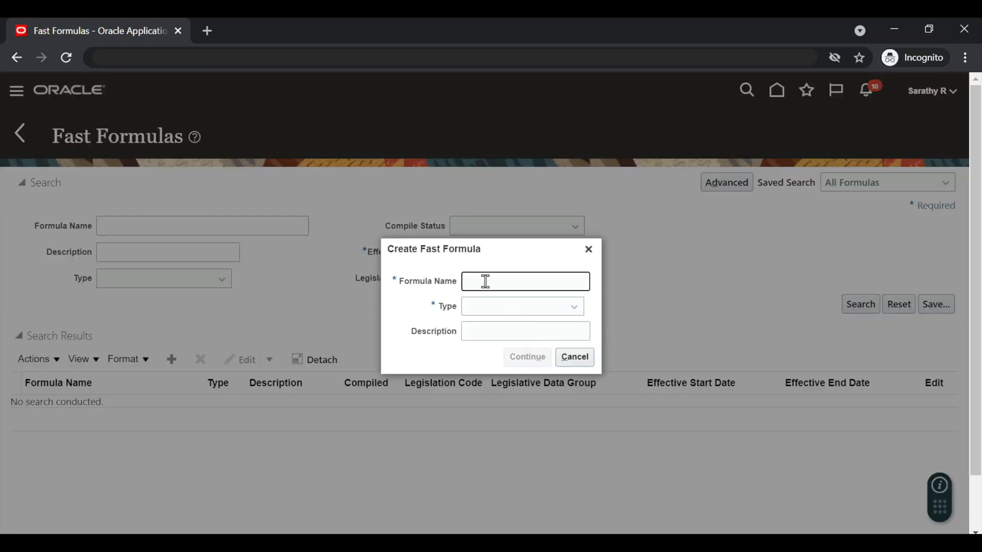
Step: Create another fast formula named EE_ANC_ACC_PERIOD_PRORATE_MONTHLY with type Global Absence Partial Period Accrual Rate
click(485, 281)
text(EE_ANC_ACC_PERIOD_PRORATE_MONTHLY)
click(542, 310)
scroll(581, 423, down, 10)
click(584, 425)
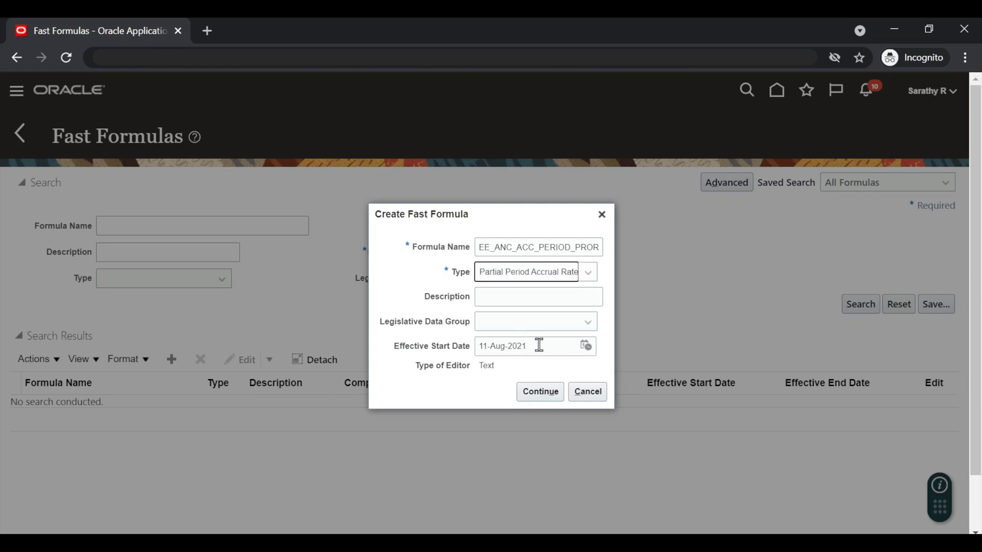
Step: Set the monthly formula's effective start date to 01-Jan-2015 and continue to its formula editor
drag(539, 345, 391, 327)
text(01-Jan)
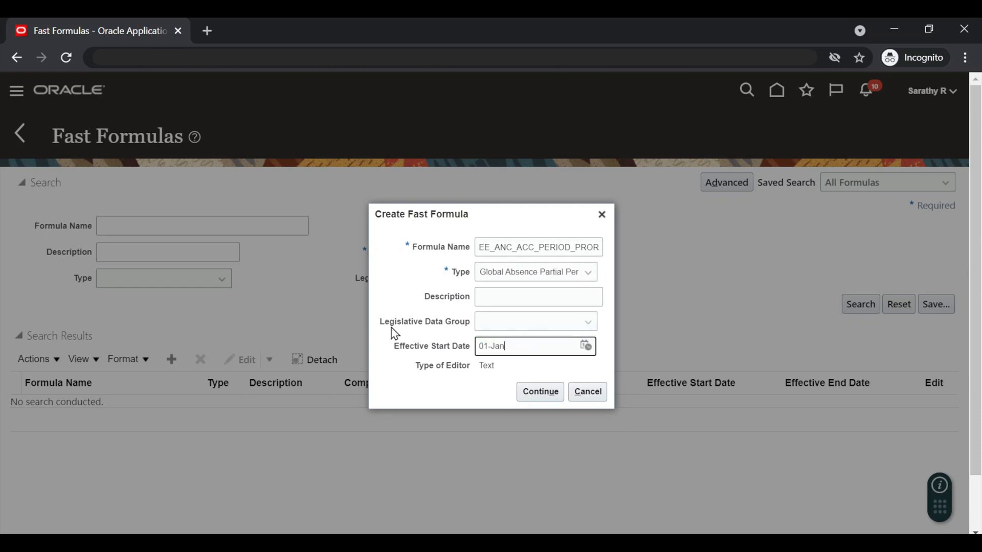
text(-2015)
click(536, 394)
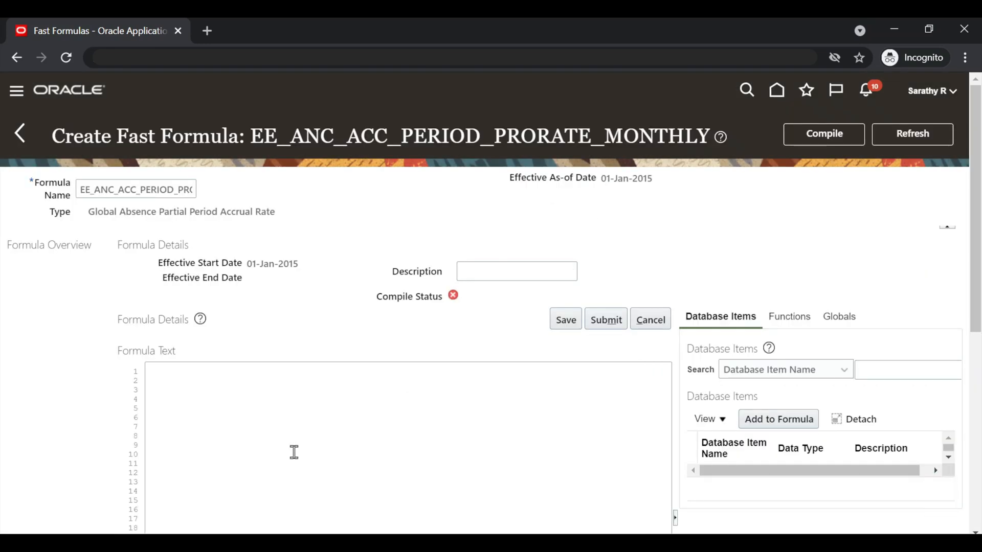
Step: Paste the prepared monthly accrual proration code into the formula text and save the formula
click(285, 394)
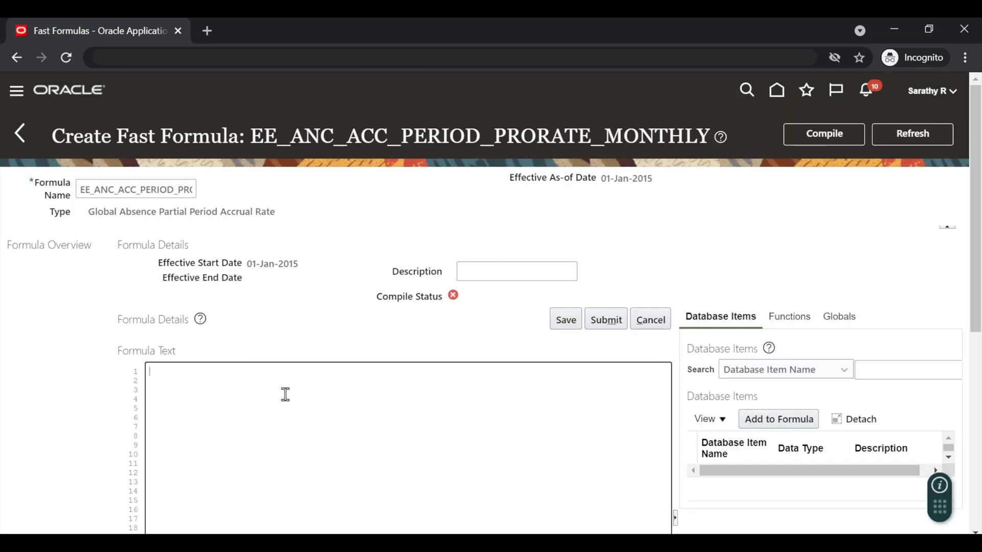
key(ctrl+v)
click(568, 180)
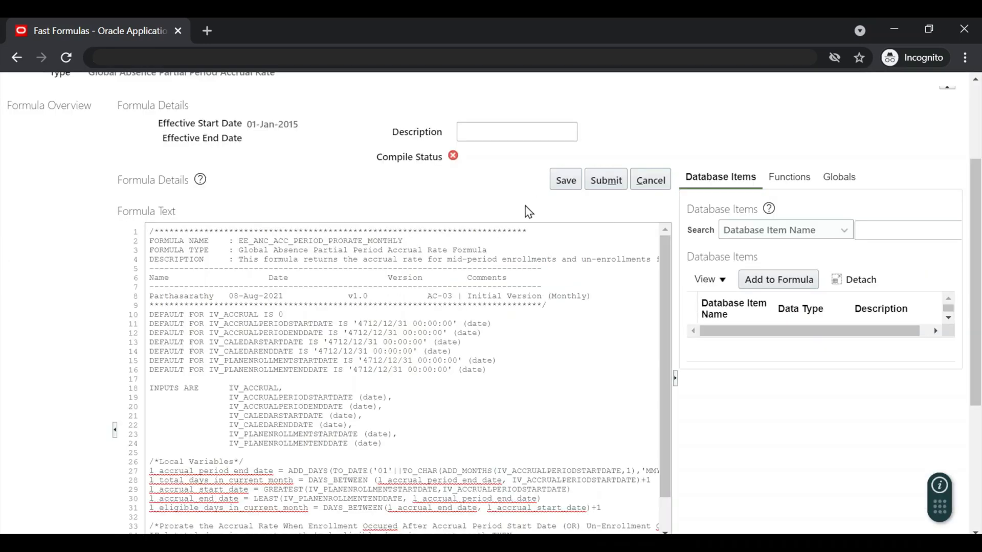
Step: Compile the monthly proration formula, refresh its compile status, and return to the Fast Formulas list
scroll(529, 211, up, 3)
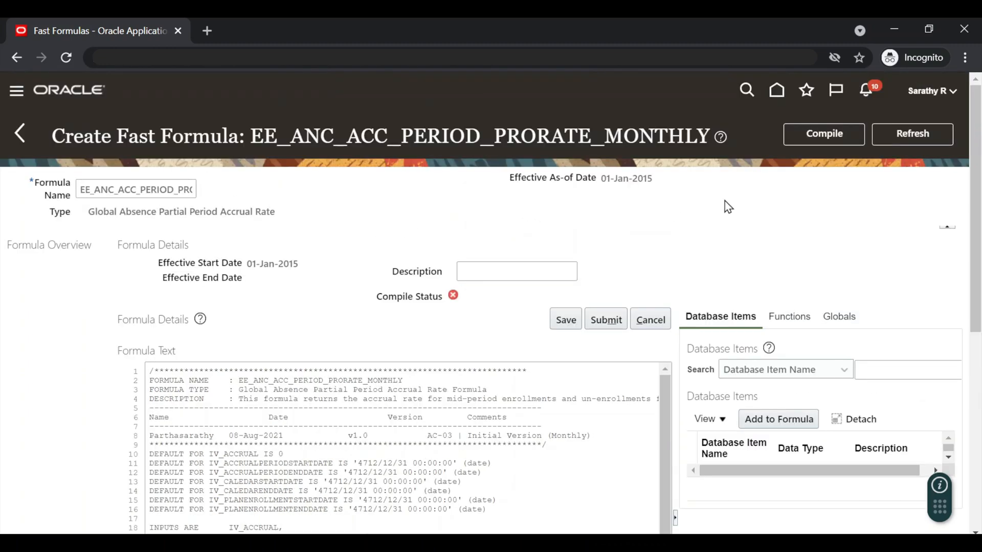
click(822, 136)
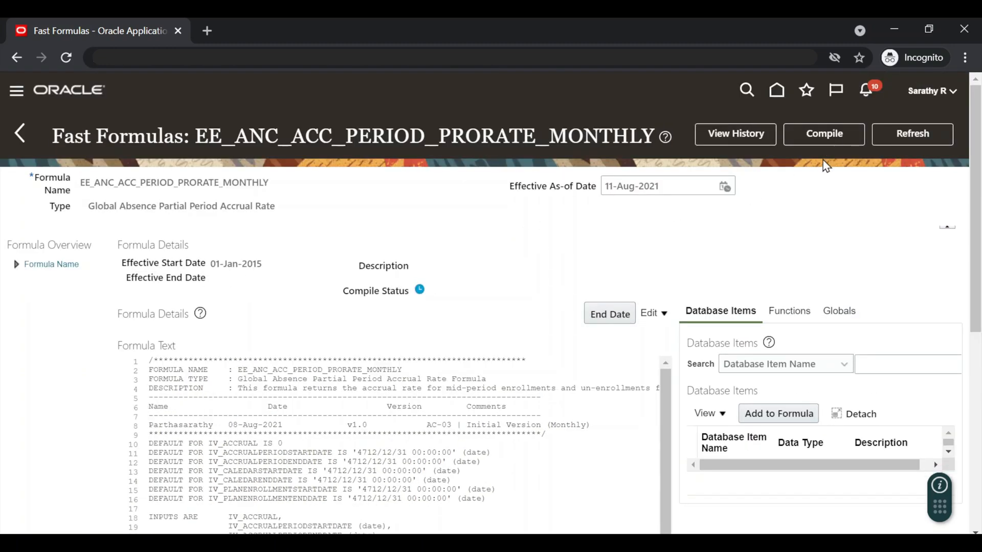
click(904, 134)
click(21, 134)
Step: Search the fast formulas by the name EE and widen the Formula Name column to read the full names
click(167, 221)
text(EE)
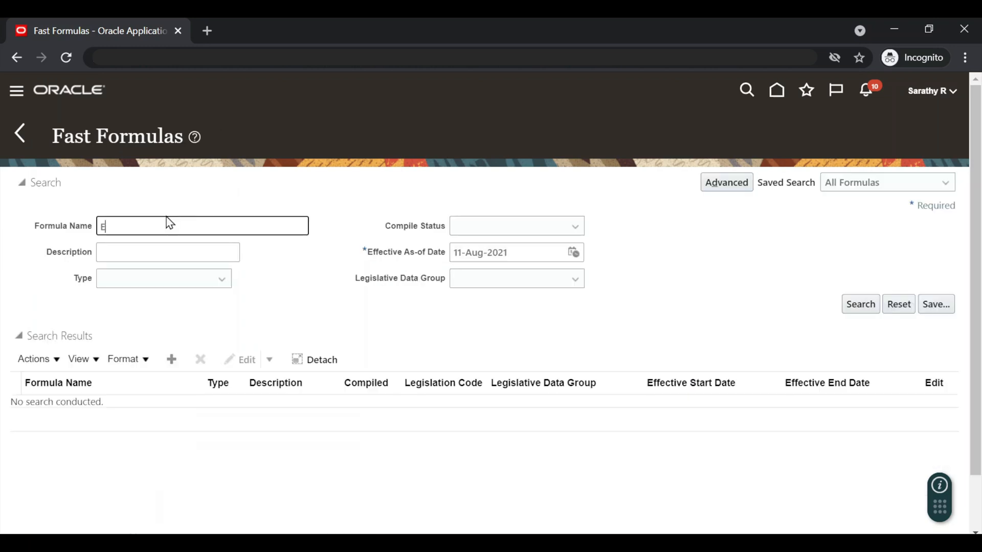
click(863, 307)
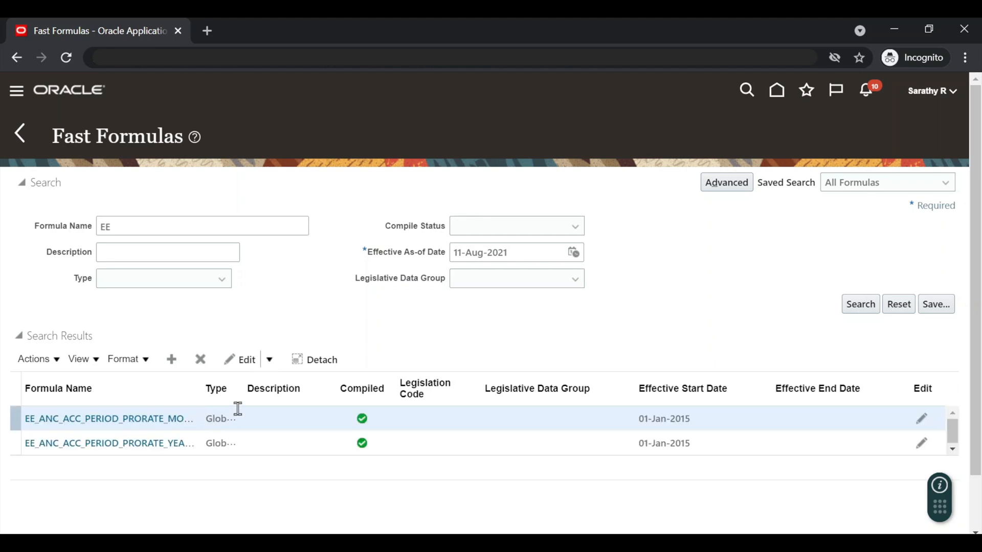
drag(203, 390, 328, 393)
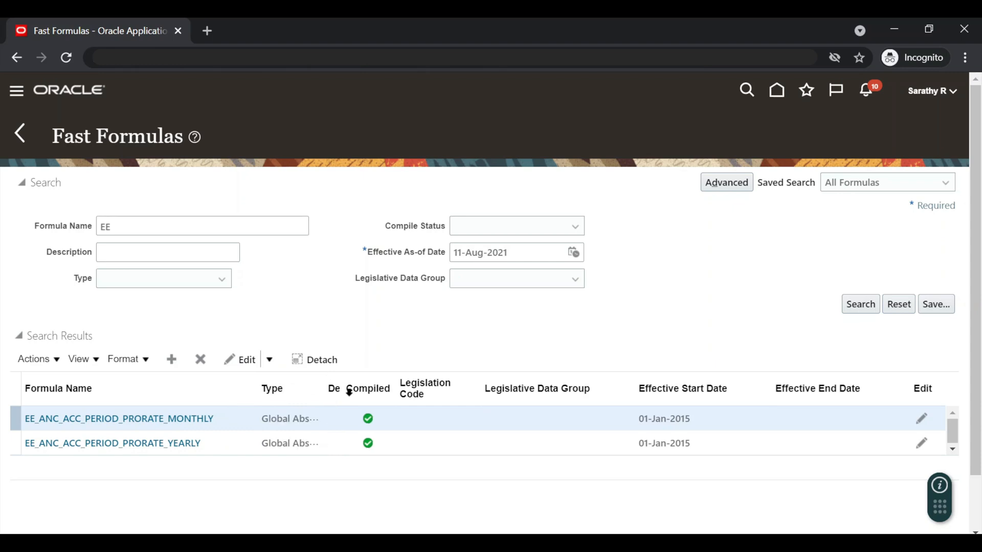
Step: Go to Absence Administration from the home page and open the Absence Plans task
key(alt+Tab)
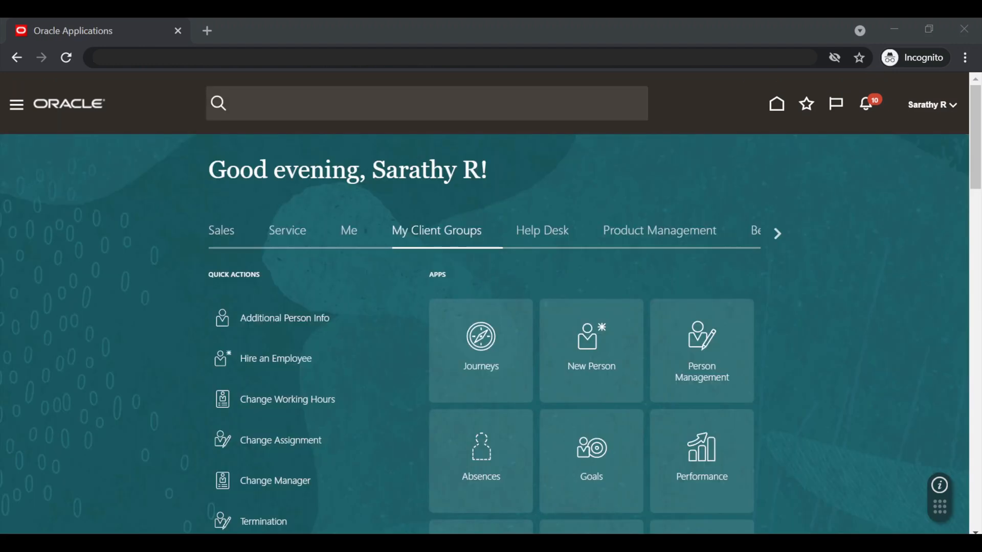
click(861, 325)
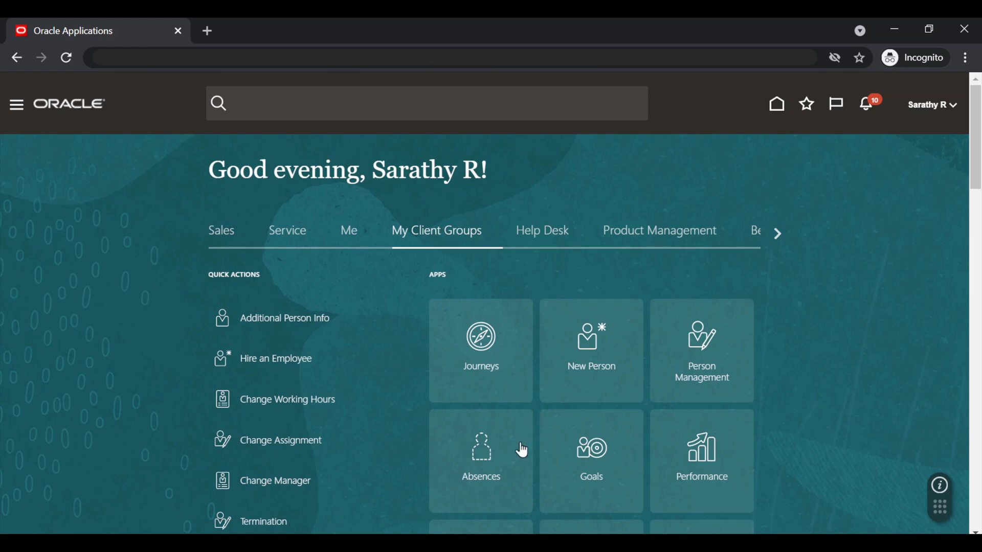
click(485, 467)
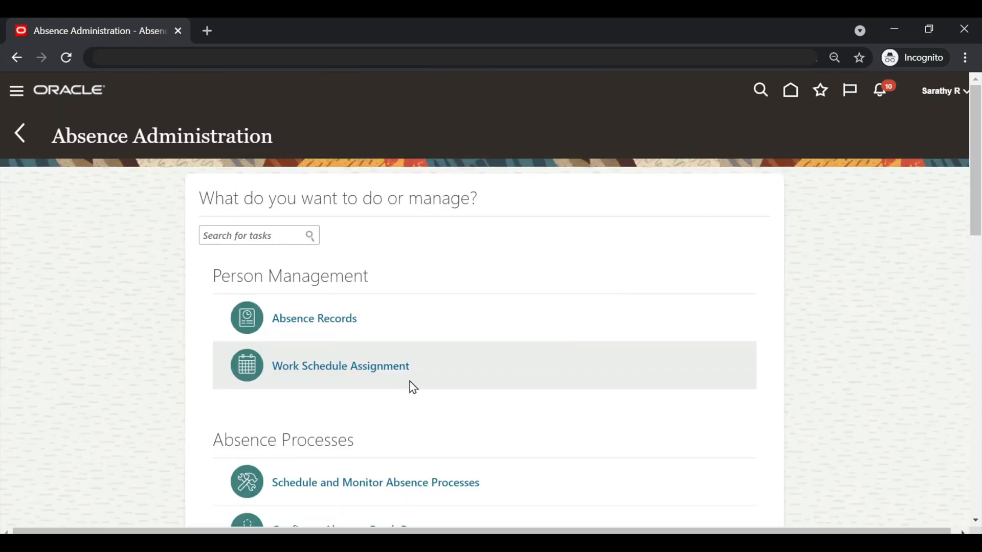
scroll(410, 381, down, 6)
scroll(410, 381, down, 3)
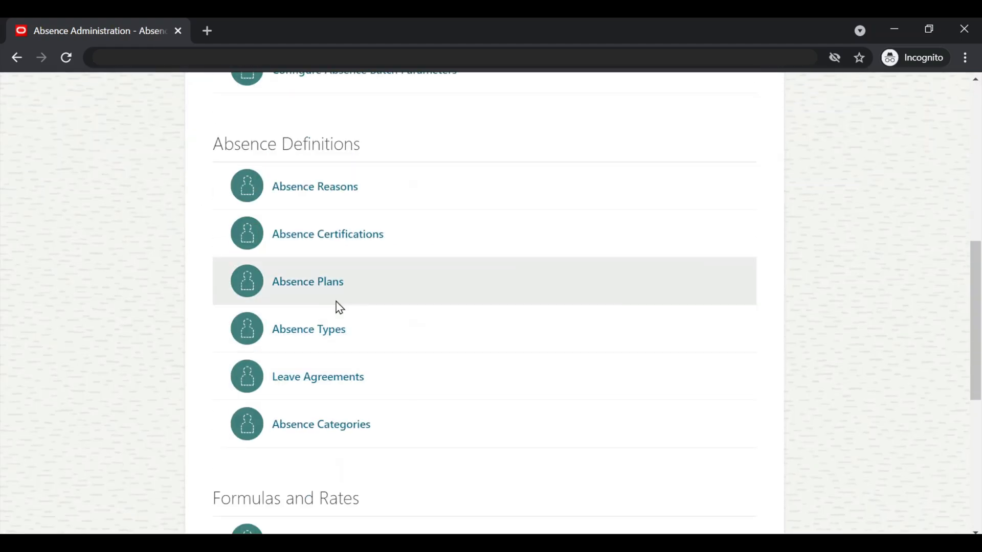
click(319, 293)
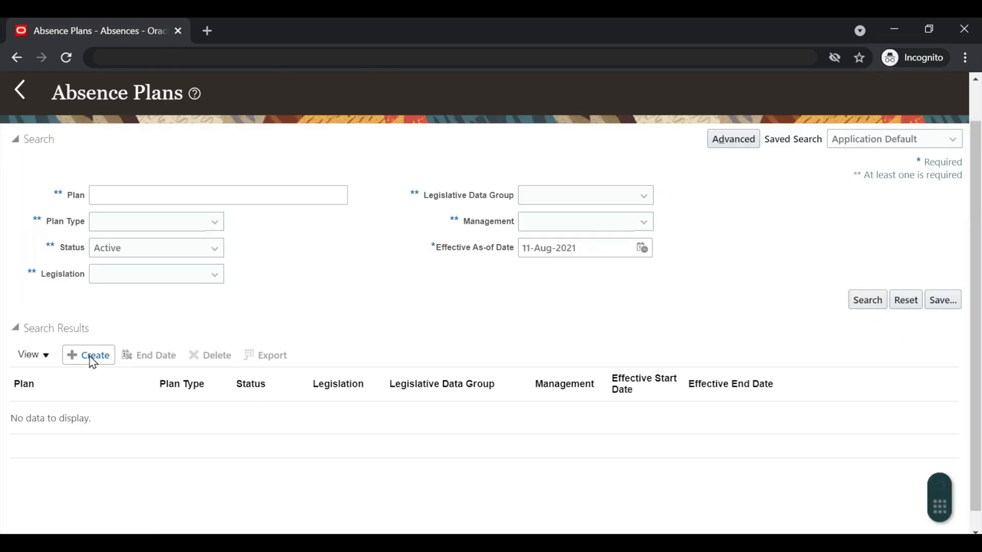
Step: Start a new Accrual absence plan effective 01-Jan-2015 for the United Kingdom legislation and continue to its details
click(92, 360)
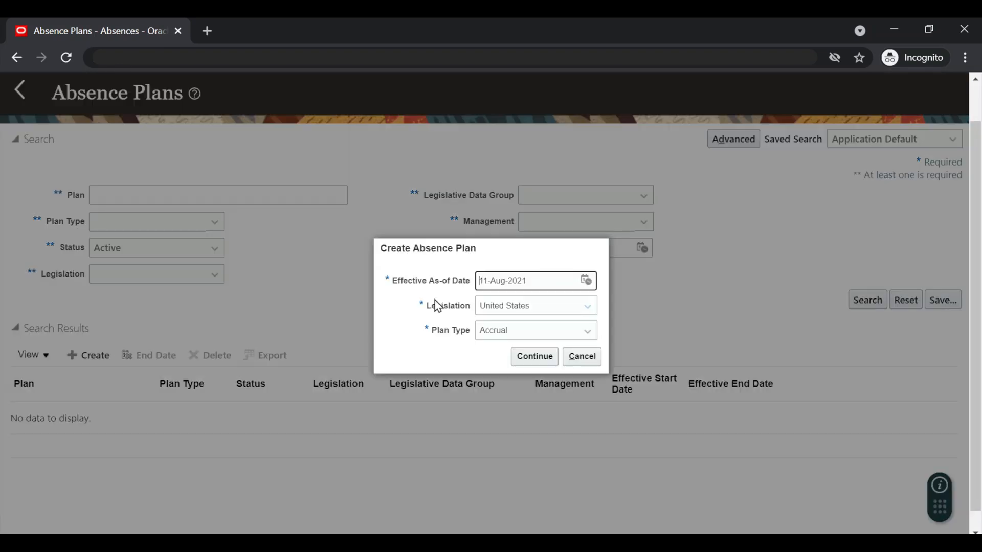
drag(558, 282, 376, 280)
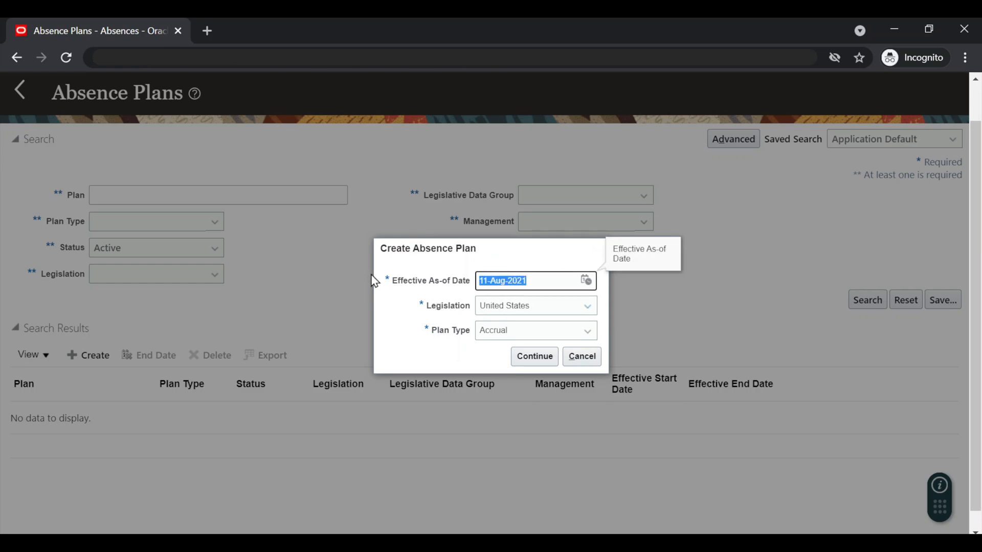
text(01-)
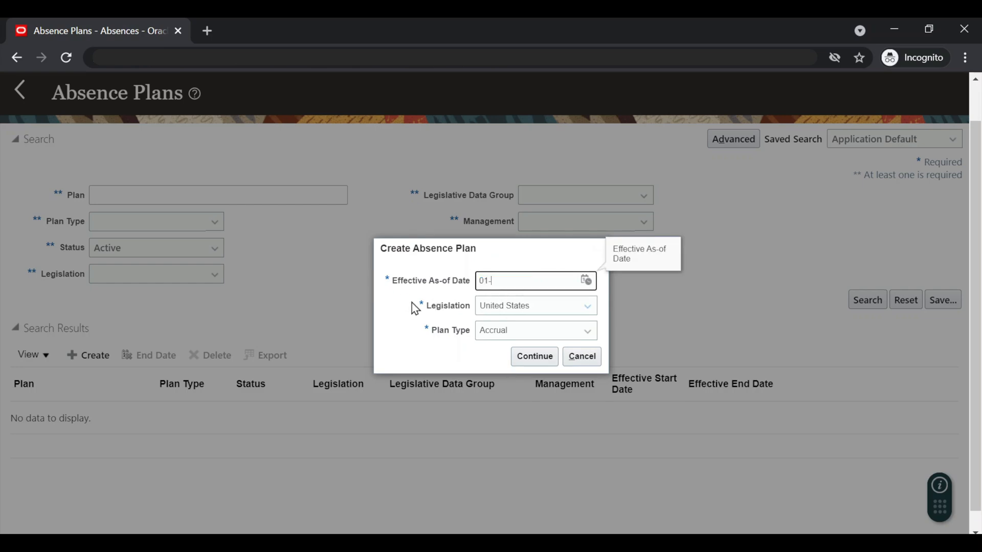
text(Jan-2015)
click(568, 309)
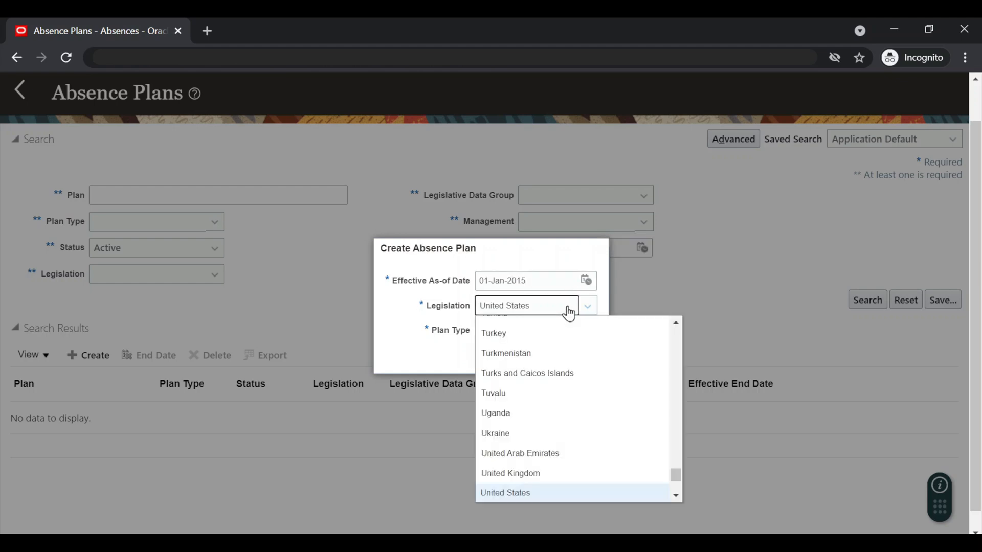
click(552, 480)
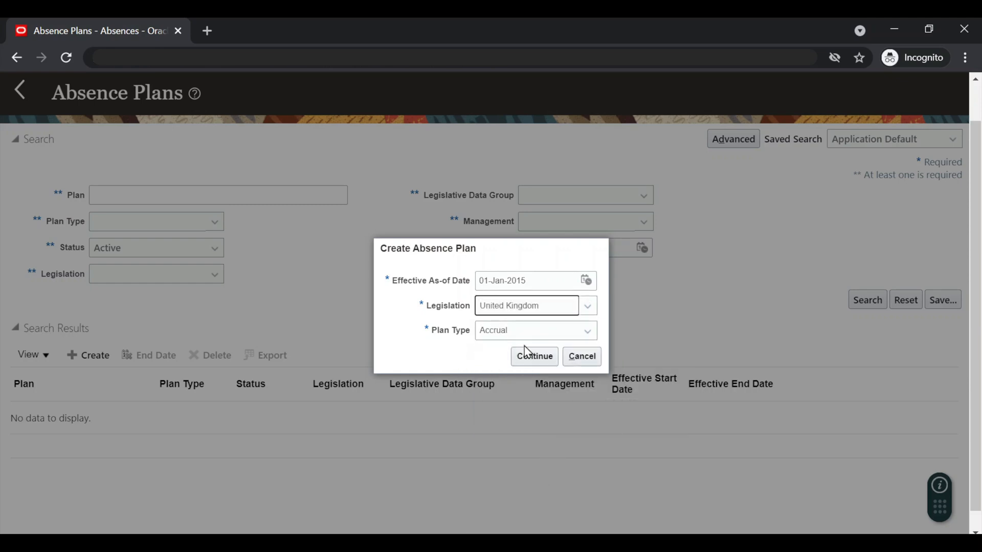
click(534, 356)
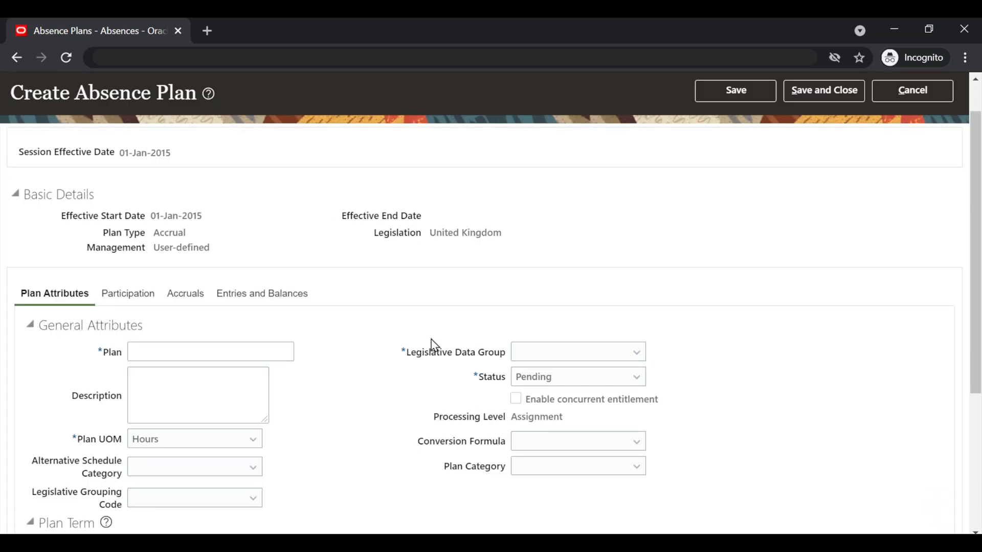
Step: Name the plan EE Study Leave Plan and assign it to the GB Legislative Data Group
click(213, 351)
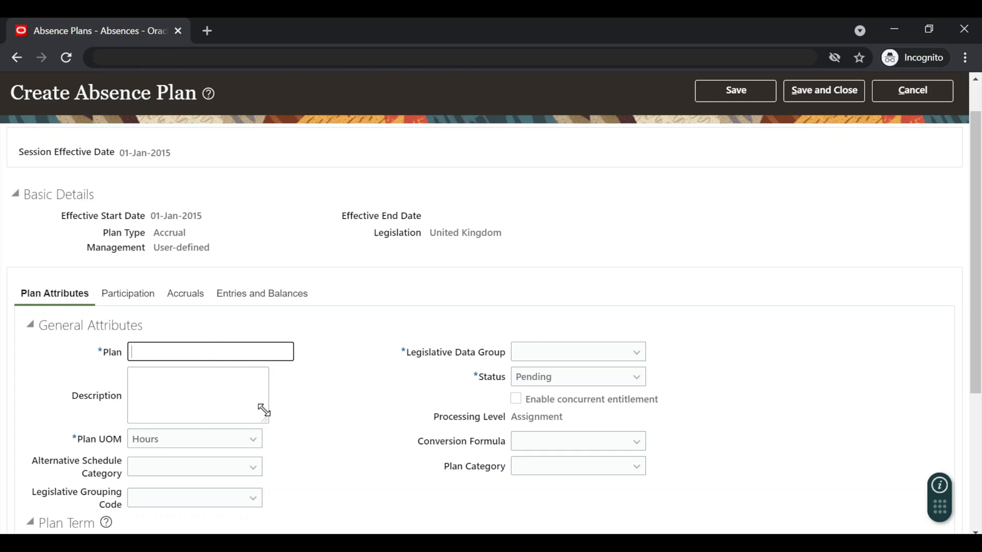
text(EE Study Leave Plan)
click(383, 392)
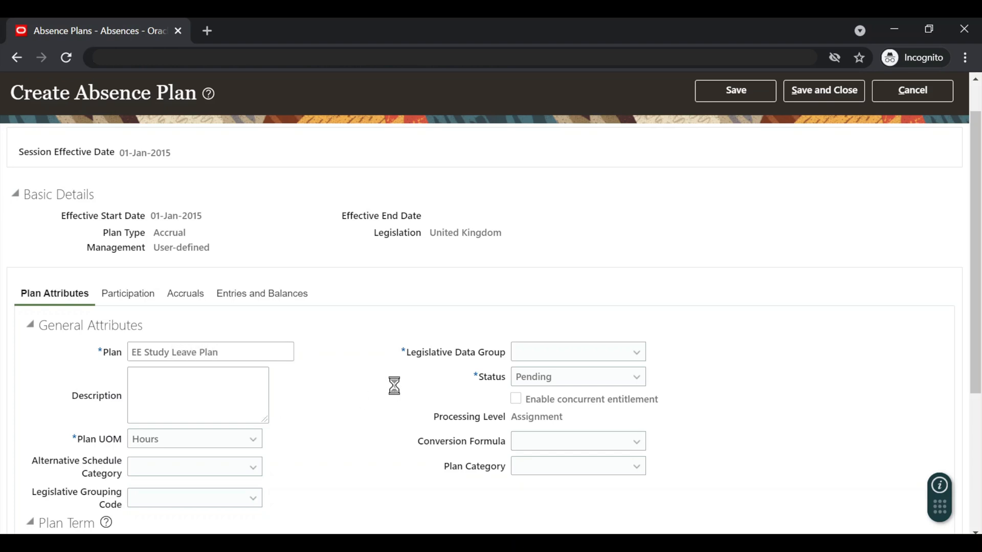
click(578, 361)
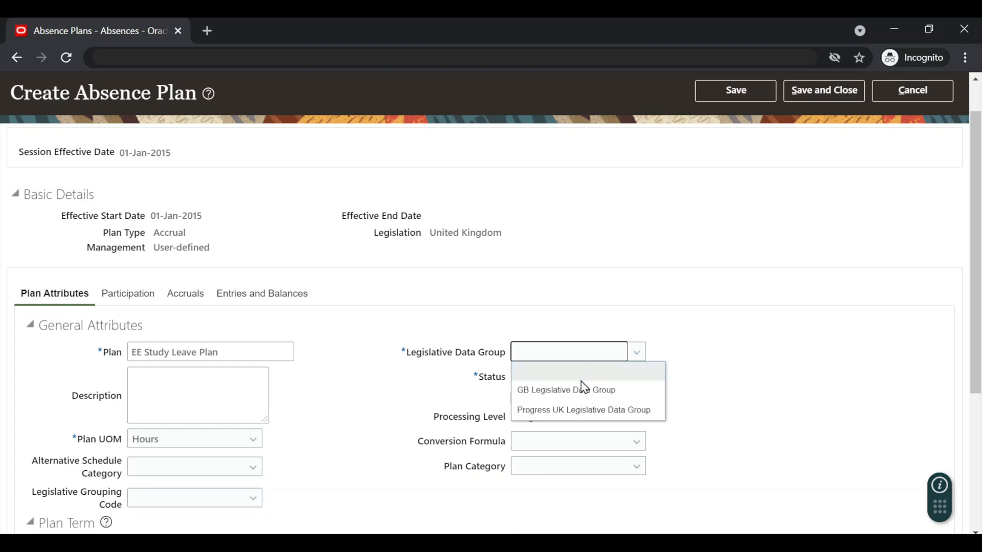
click(595, 390)
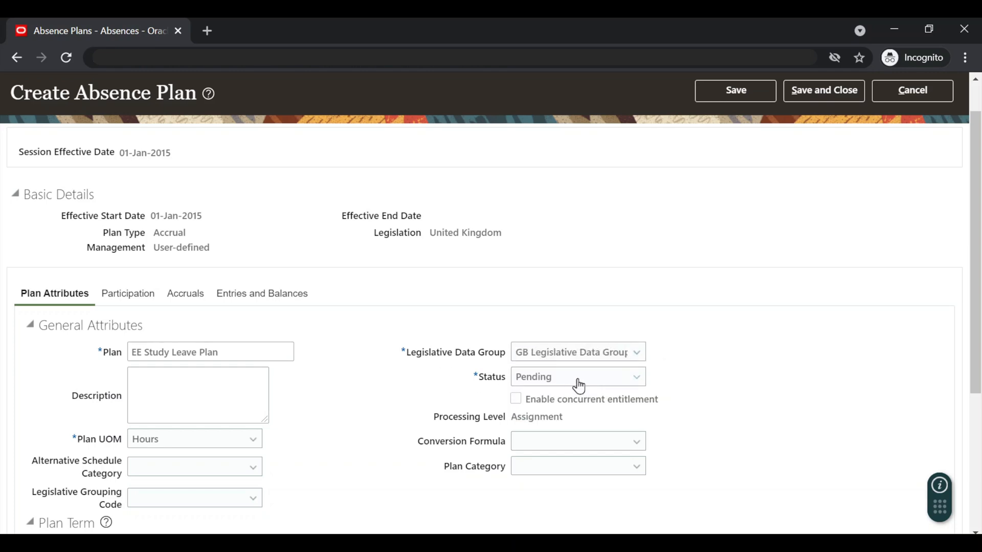
Step: Set the plan's status to Active and its unit of measure to Days
click(578, 385)
click(571, 396)
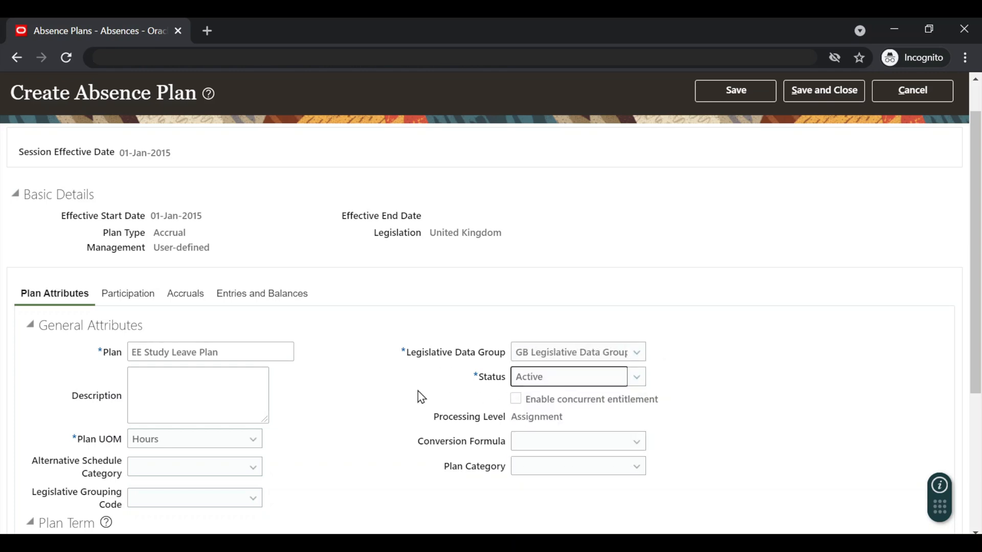
click(388, 389)
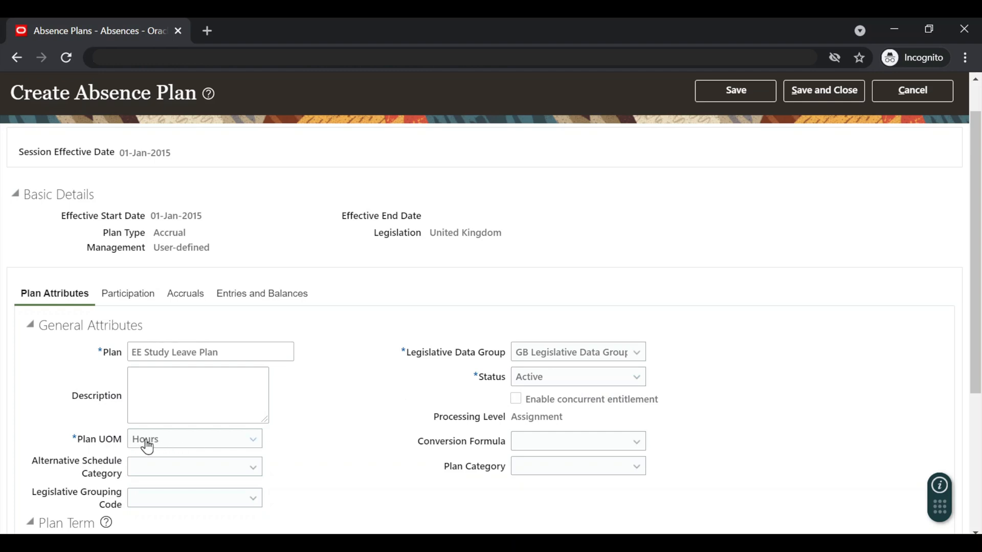
click(194, 446)
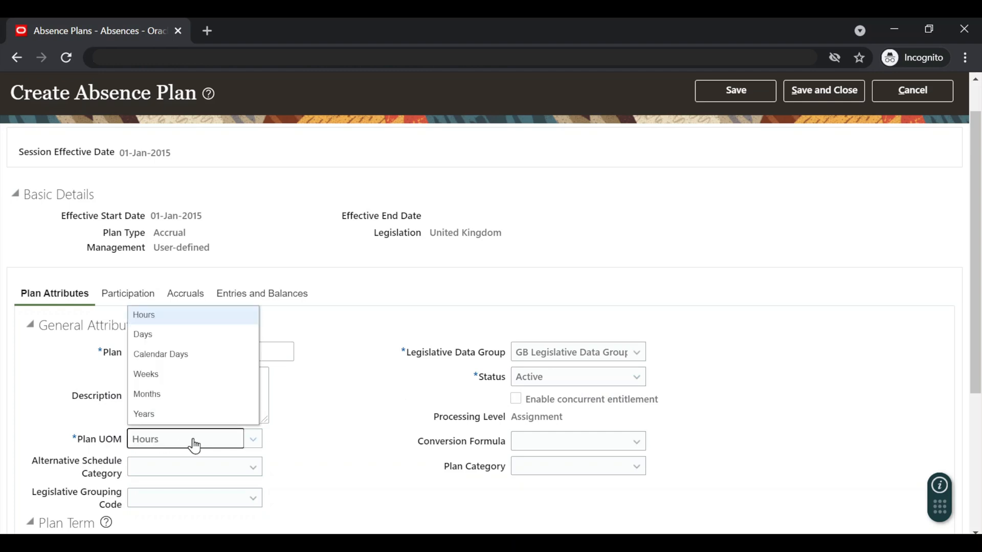
click(184, 335)
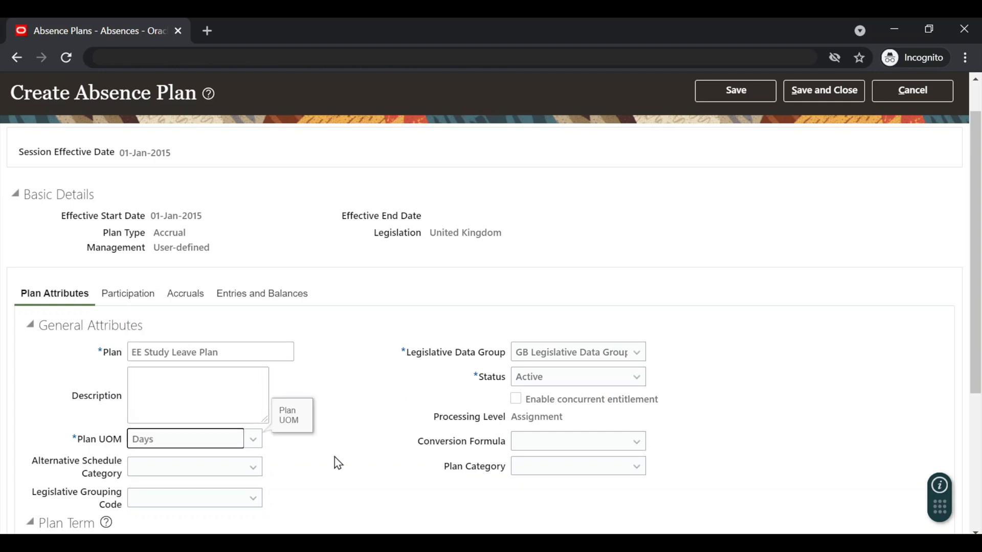
click(334, 457)
Step: Copy the plan's effective start date, 01-Jan-2015, into the Calendar date of the calendar-year plan term
scroll(334, 457, down, 3)
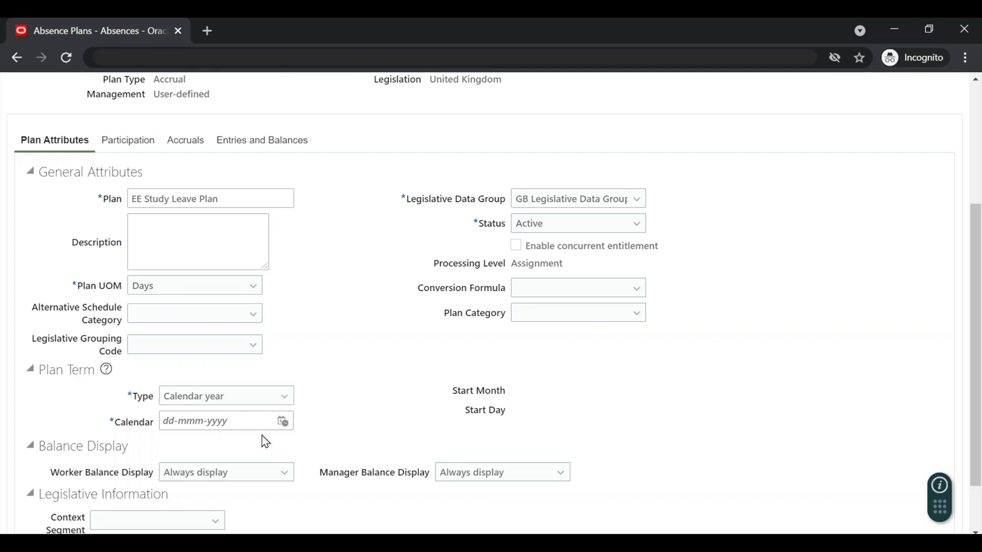
scroll(321, 373, up, 3)
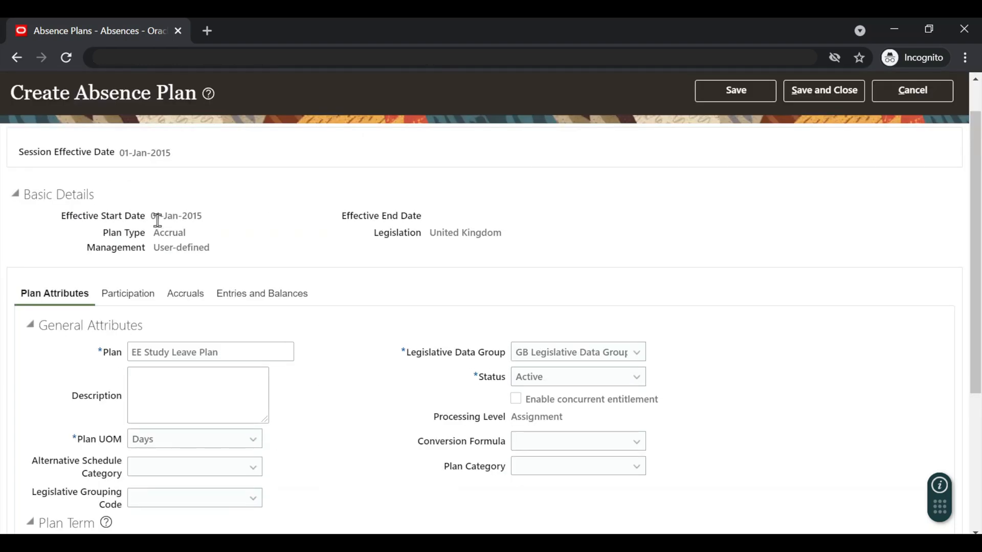
drag(152, 215, 206, 220)
key(ctrl+c)
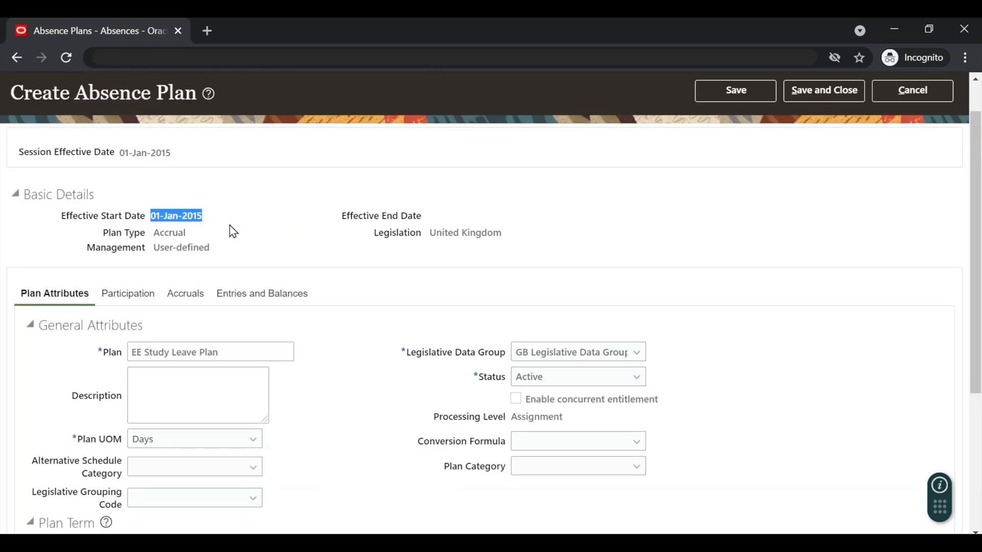
scroll(329, 394, down, 4)
click(189, 354)
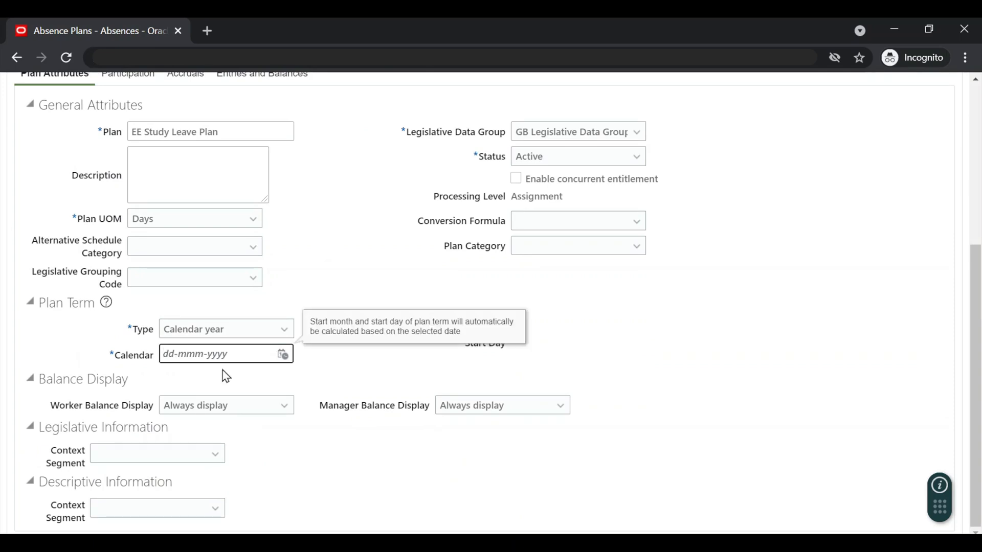
key(ctrl+v)
click(349, 369)
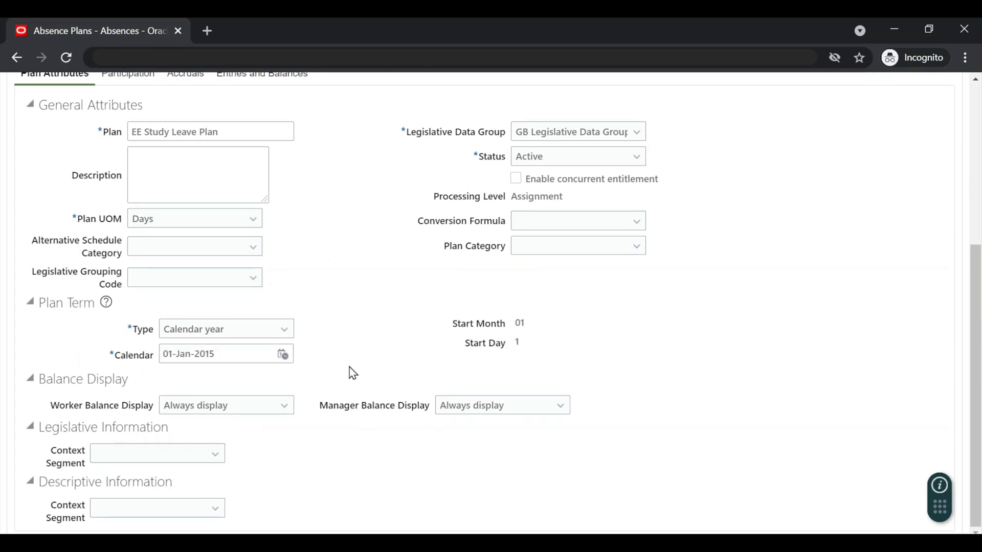
Step: Review the plan's participation rules, leaving the defaults, and set the accrual method to Front-loaded in the accrual attributes
scroll(346, 308, up, 1)
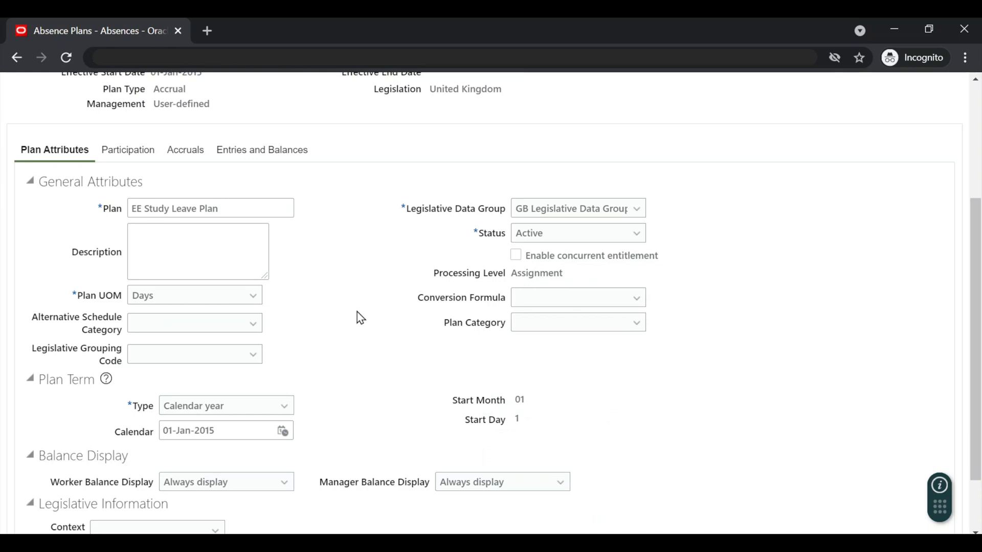
click(154, 152)
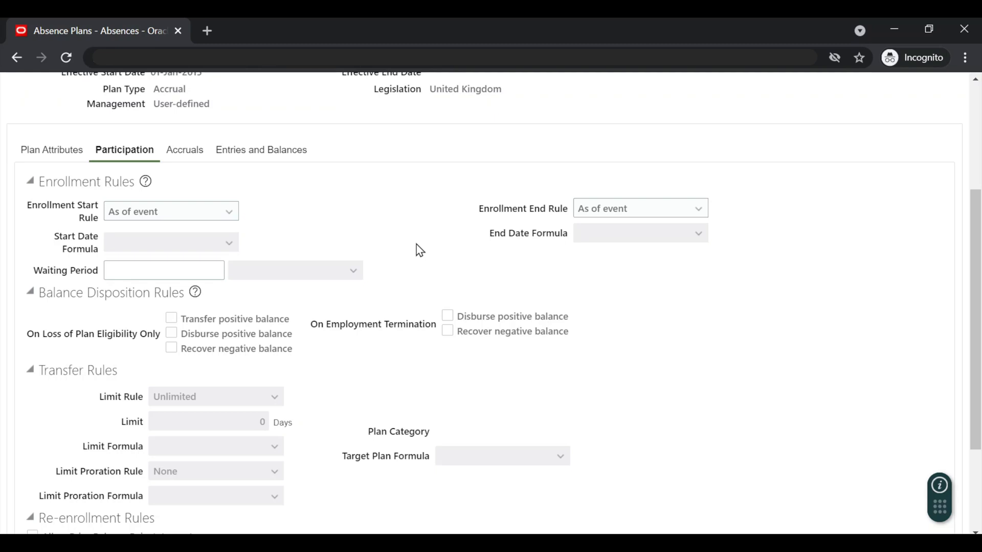
click(192, 152)
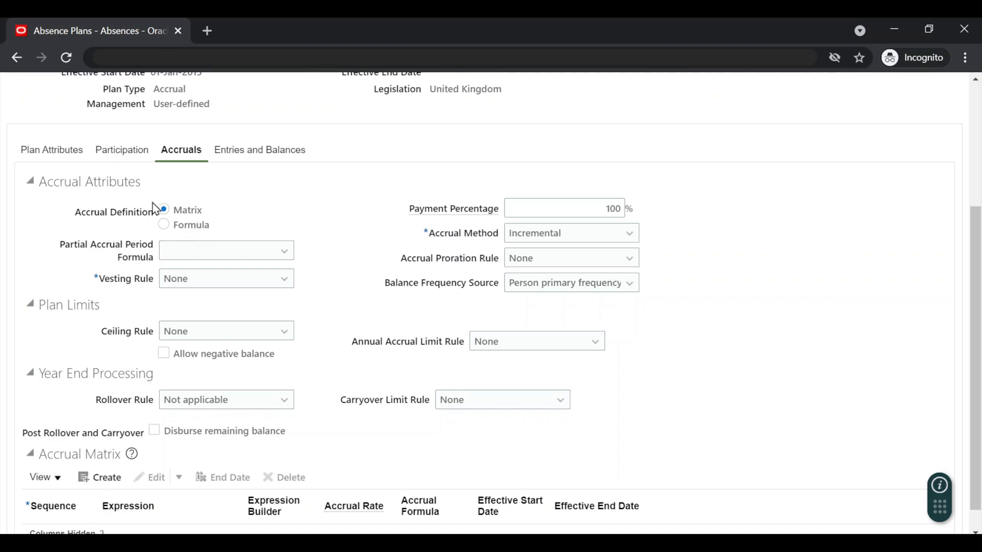
click(623, 236)
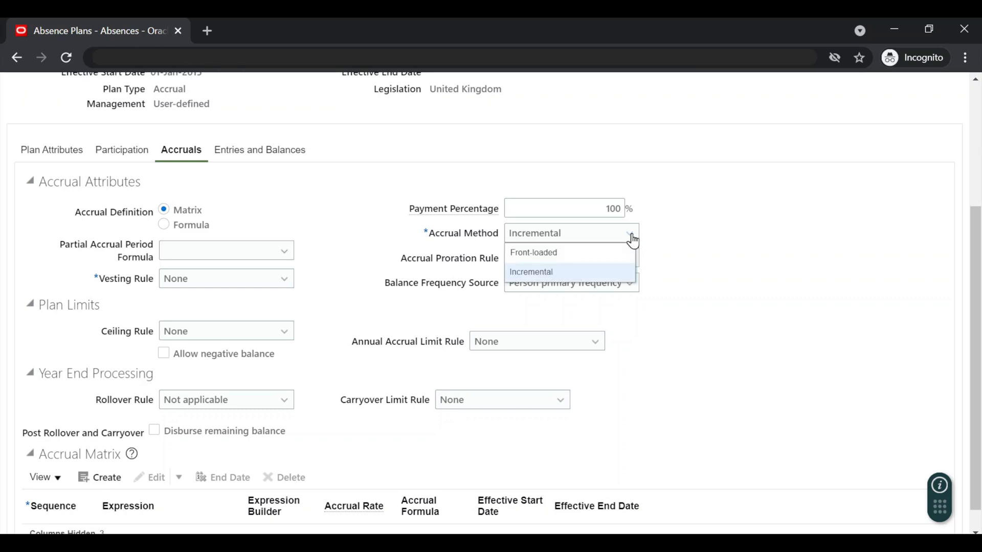
click(615, 254)
click(673, 247)
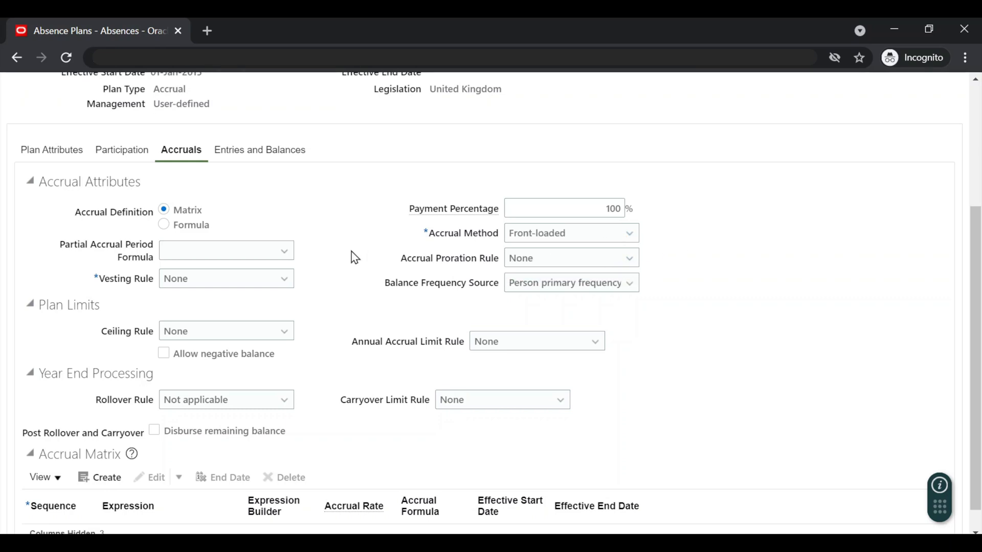
Step: Choose EE_ANC_ACC_PERIOD_PRORATE_YEARLY as the partial accrual period formula and set the ceiling and carryover limit rules to Include in matrix
click(278, 253)
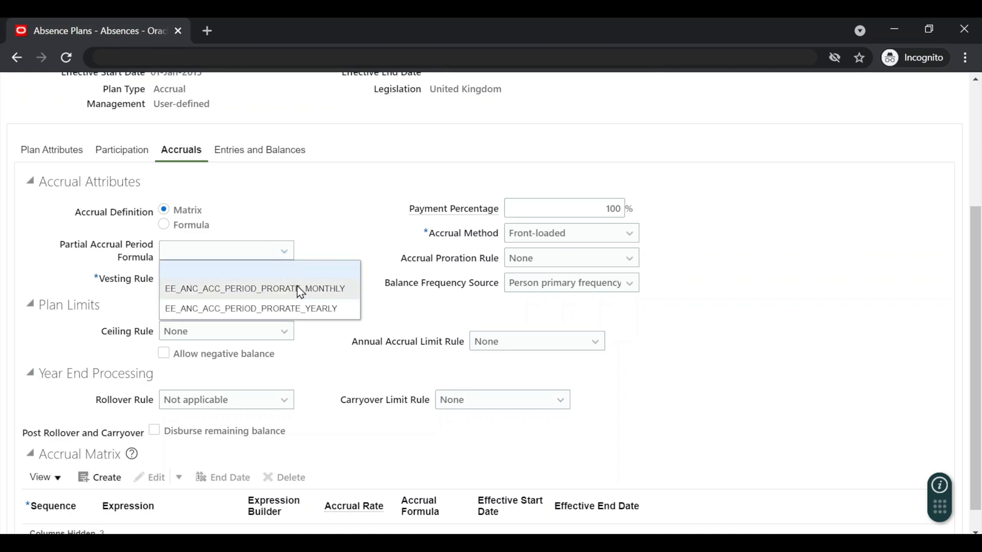
click(314, 307)
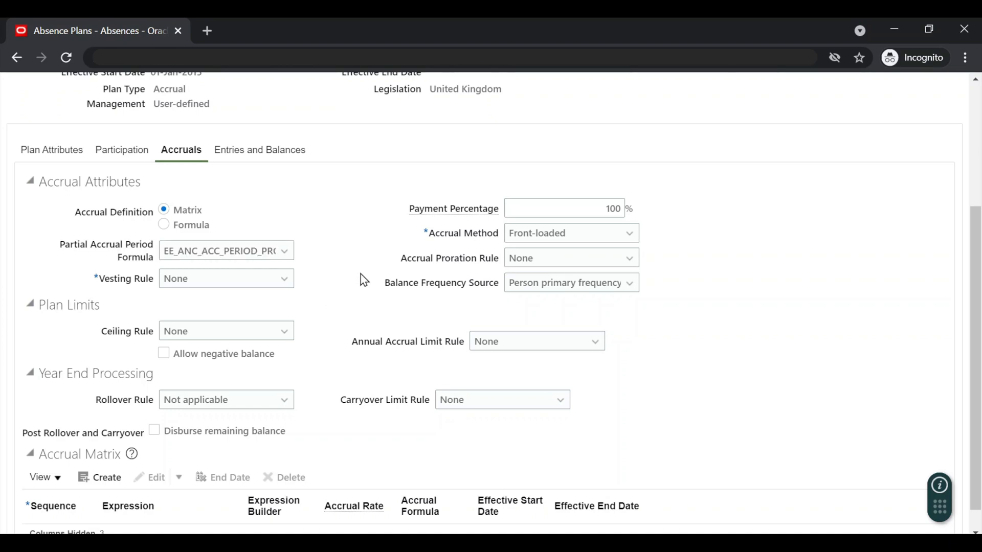
click(283, 339)
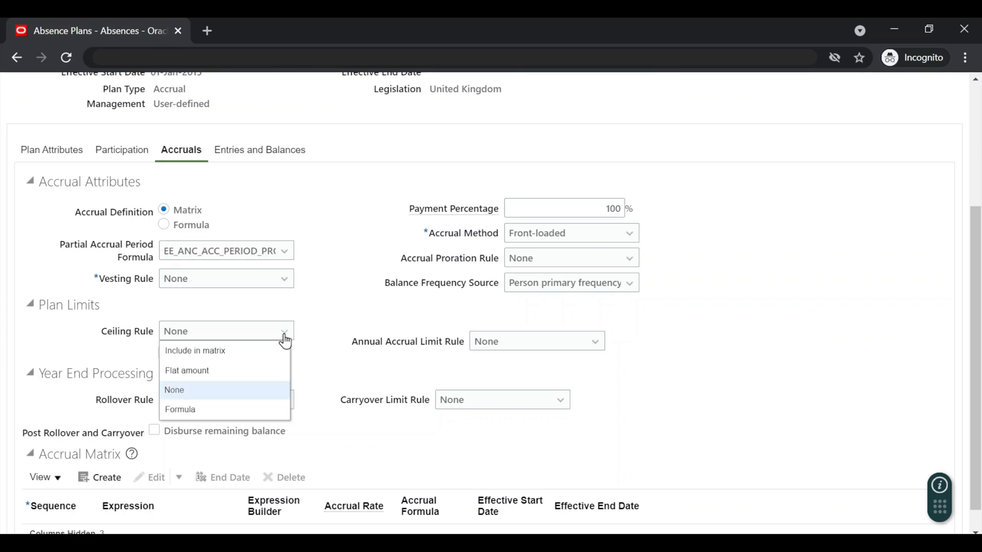
click(261, 349)
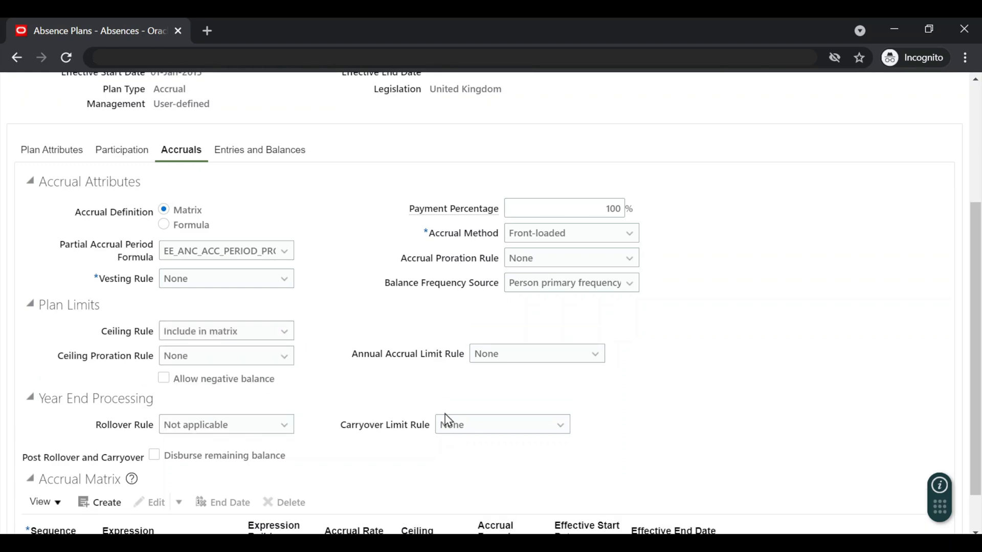
click(494, 432)
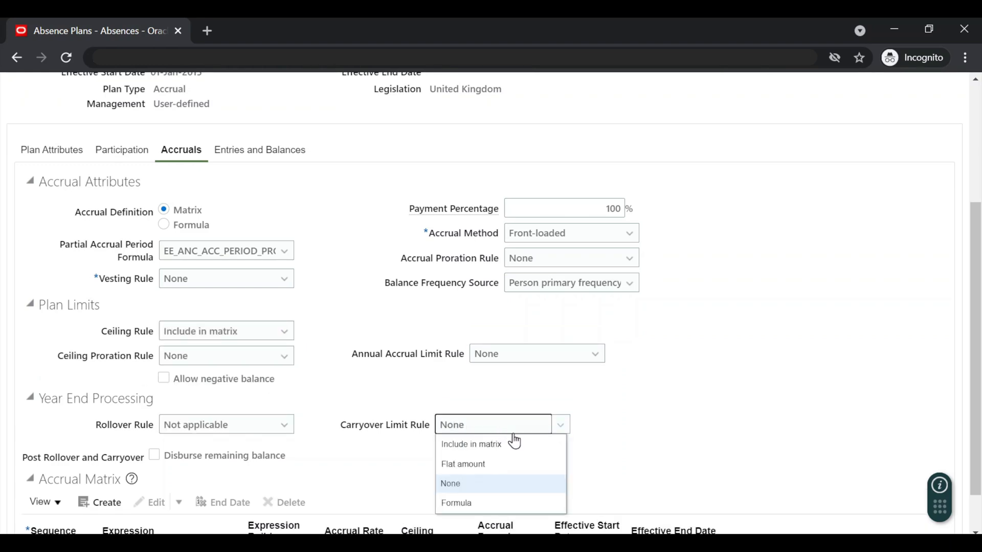
click(515, 444)
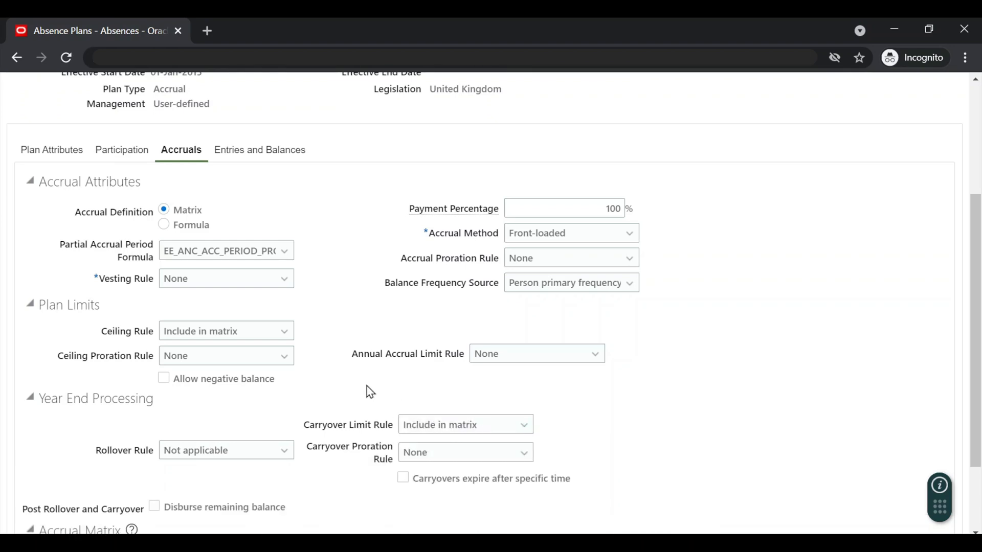
Step: Add a row to the accrual matrix with sequence 10 and the expression 1=1
scroll(366, 396, down, 2)
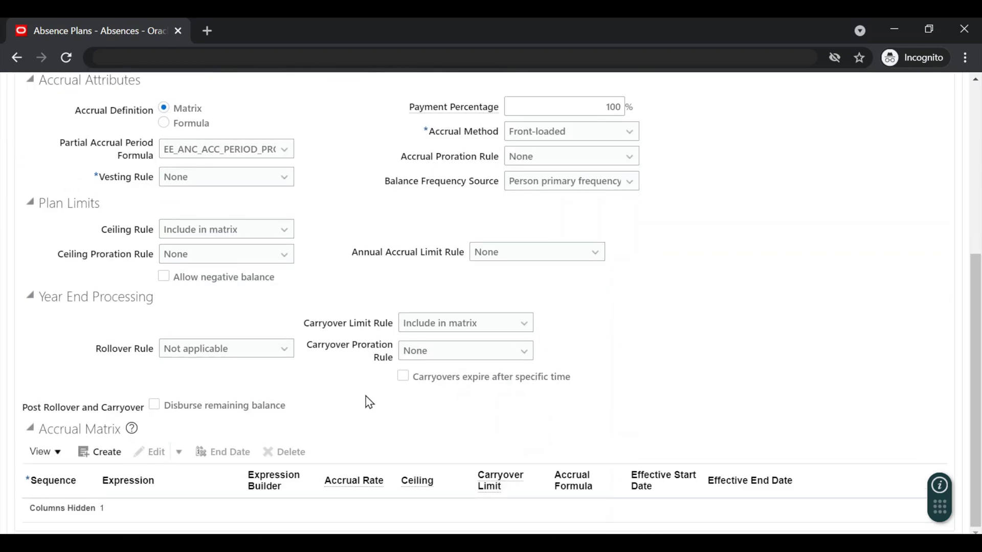
click(108, 455)
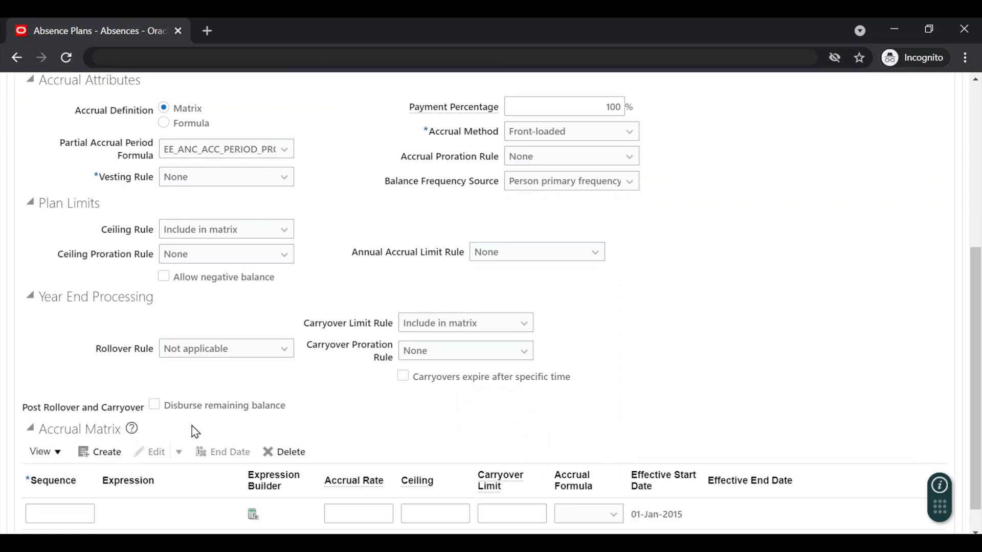
scroll(252, 441, down, 1)
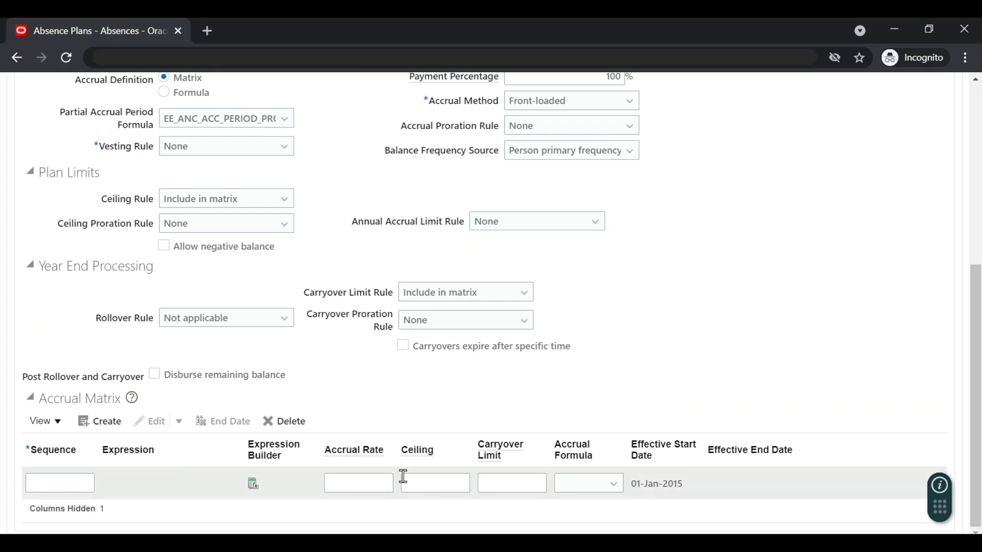
click(59, 483)
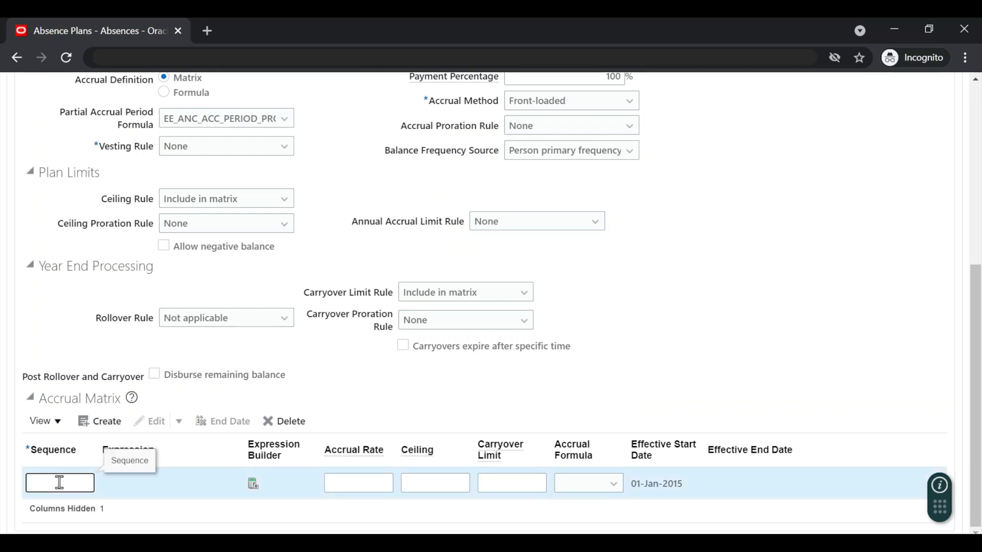
text(10)
click(253, 484)
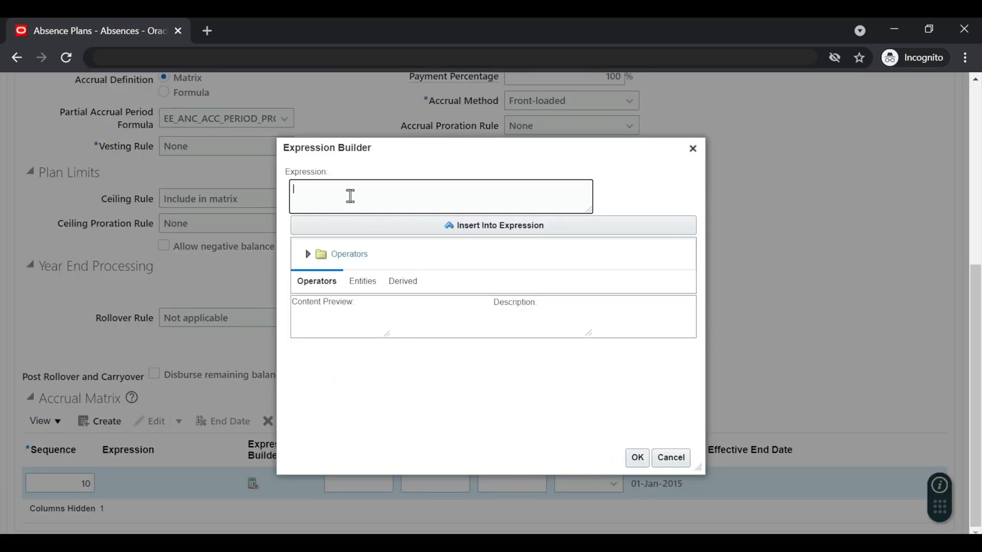
text(1=1)
click(636, 459)
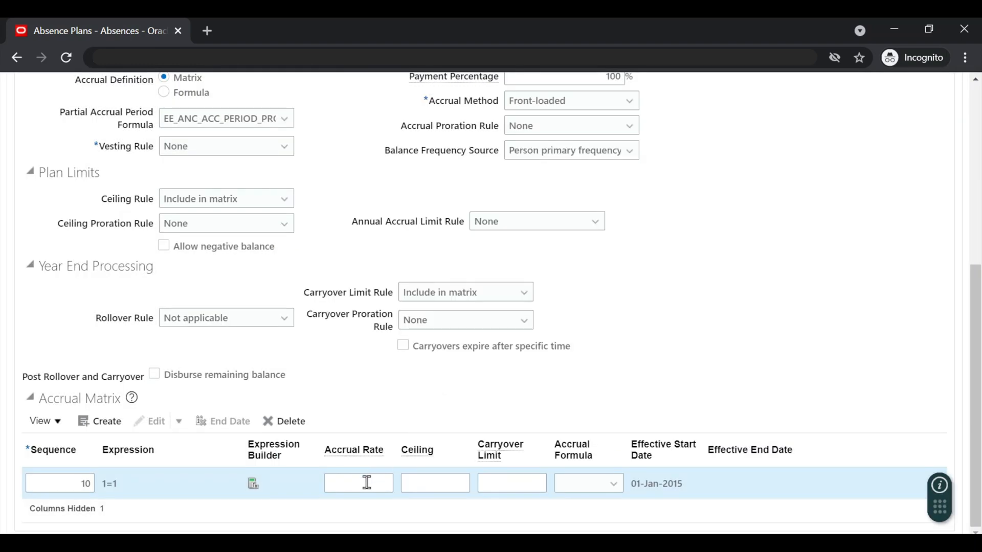
Step: Set the matrix row's accrual rate to 18 and its ceiling to 36
click(368, 482)
text(18)
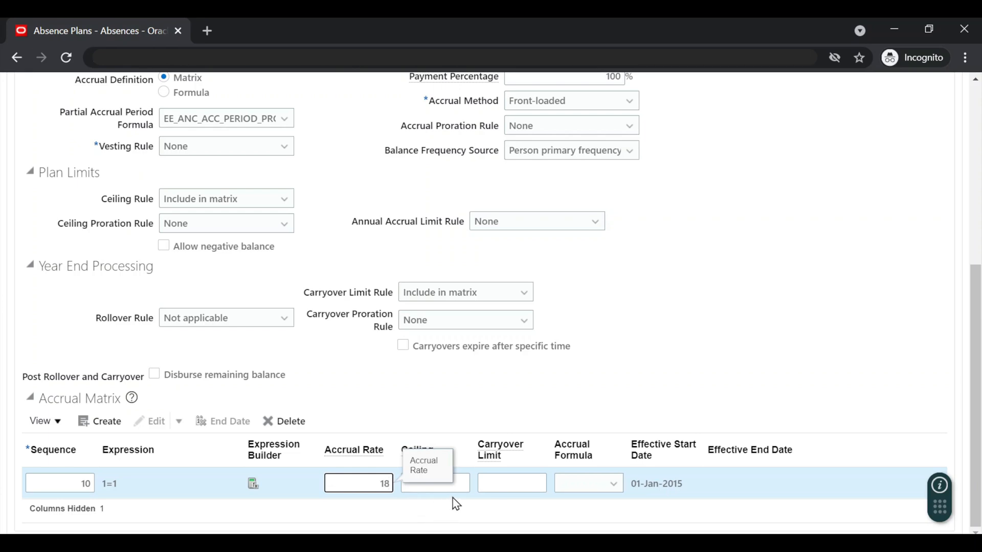
key(Tab)
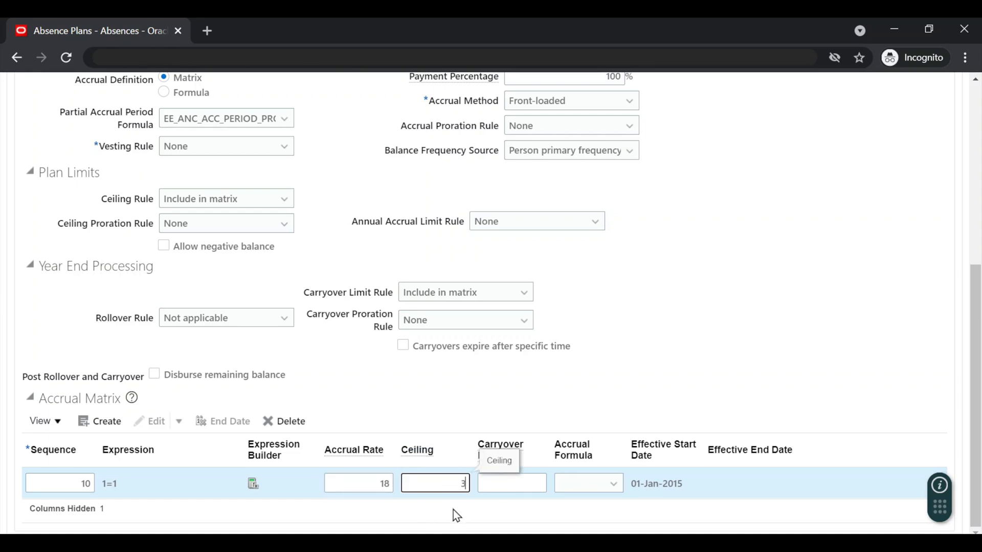
key(Tab)
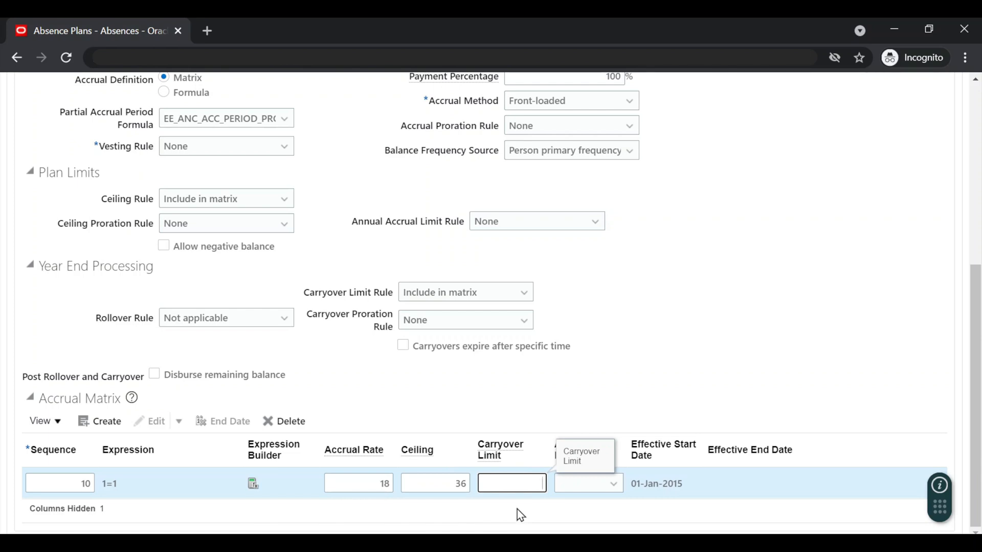
Step: Check the plan's entries and balances settings, leaving the defaults, and save and close the plan
scroll(674, 372, up, 3)
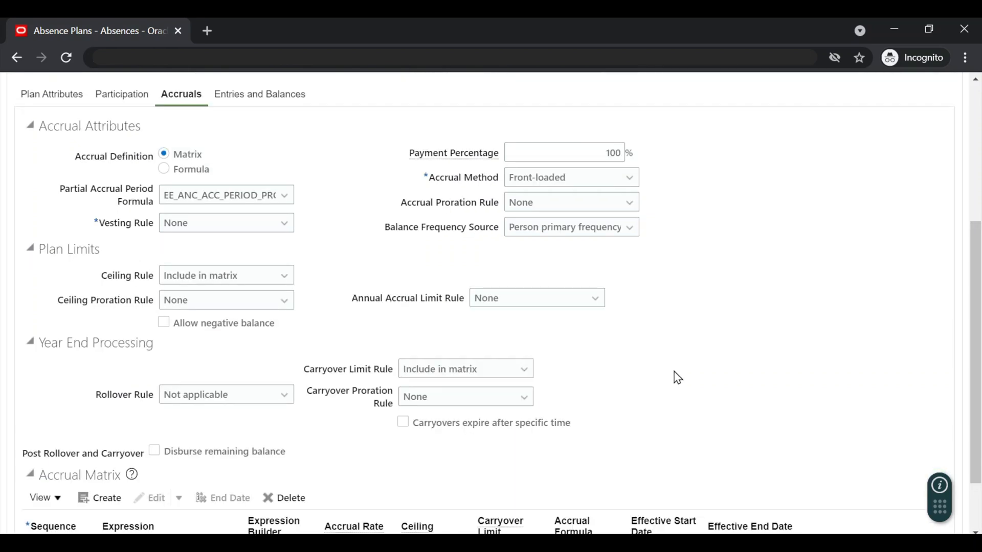
scroll(673, 372, up, 3)
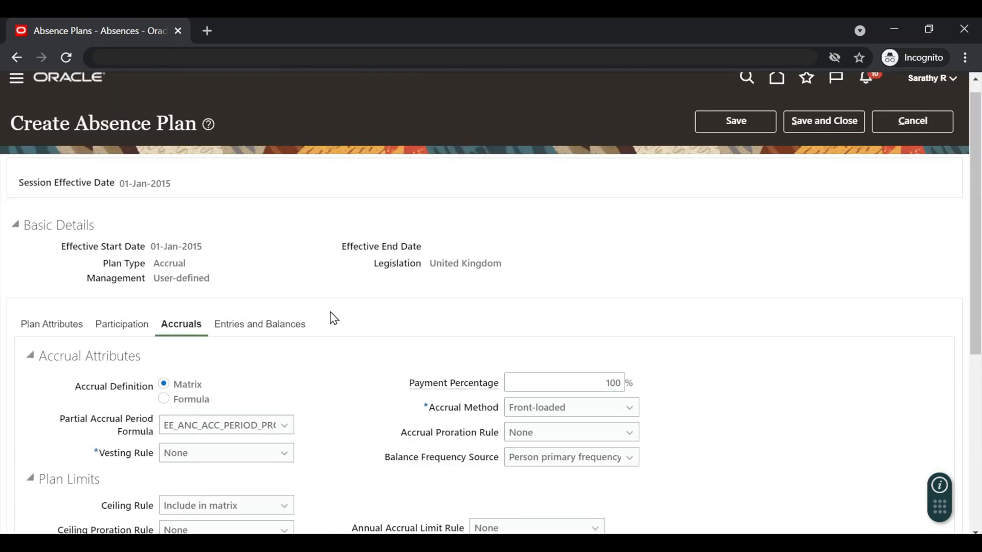
click(279, 328)
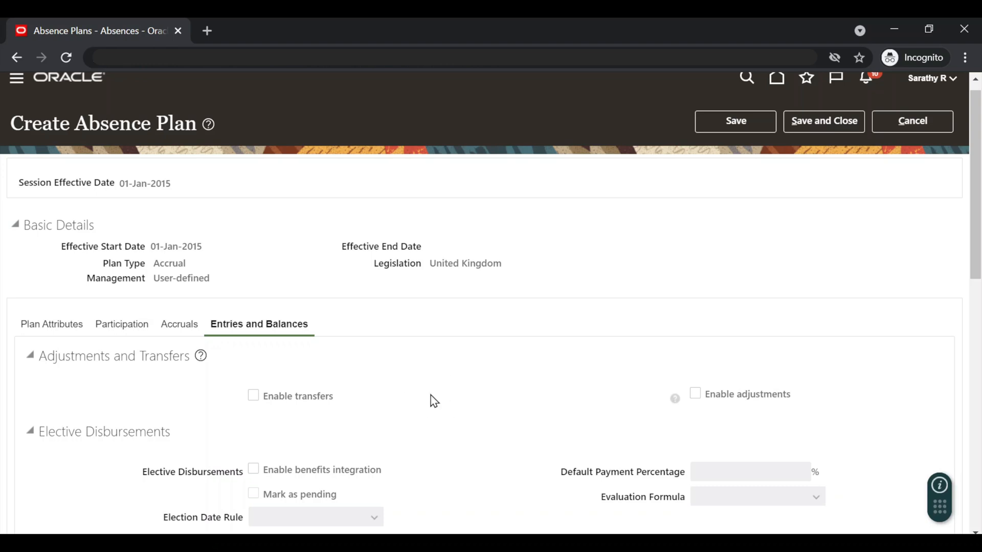
scroll(445, 399, up, 1)
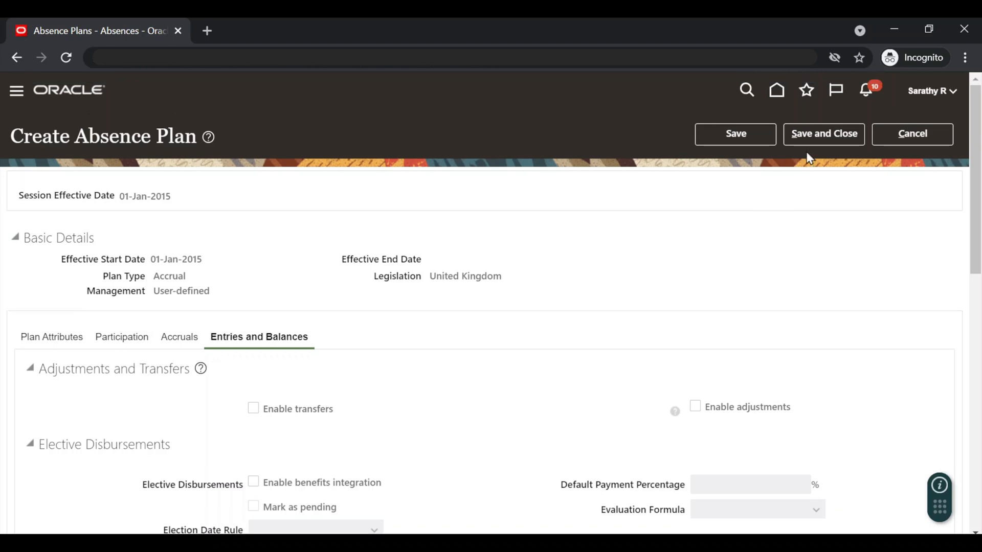
click(808, 135)
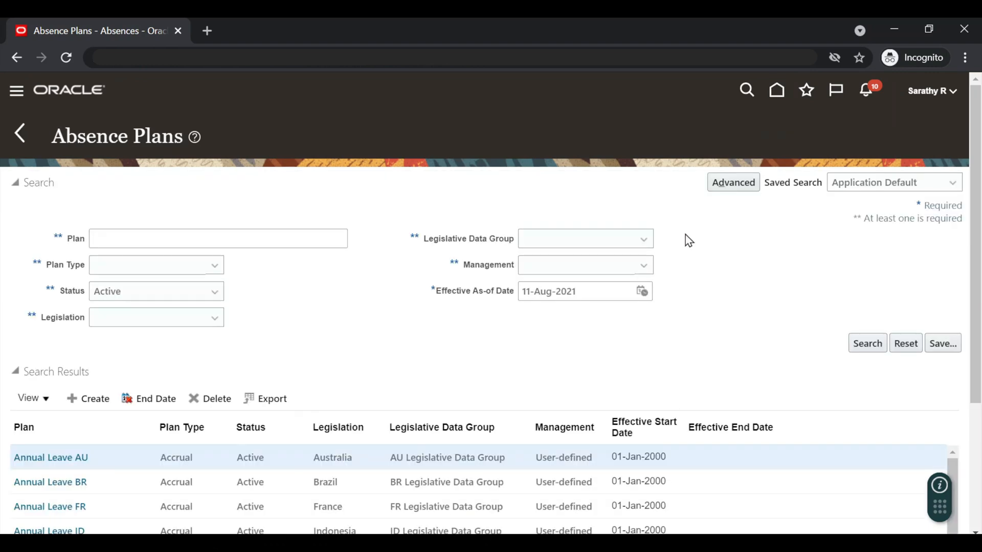
Step: Start a new Accrual absence plan effective 01-Jan-2015 for the United Kingdom legislation
click(92, 401)
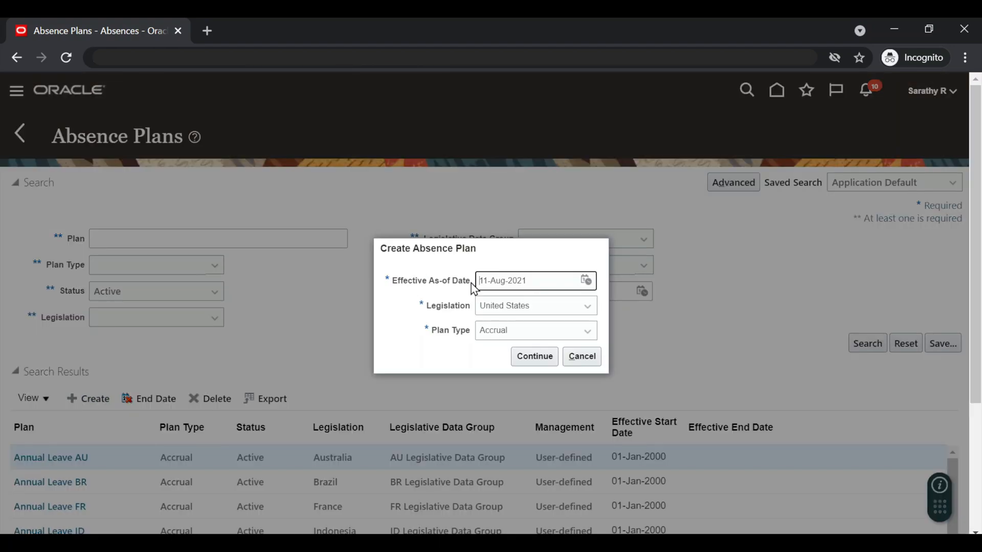
drag(532, 280, 432, 279)
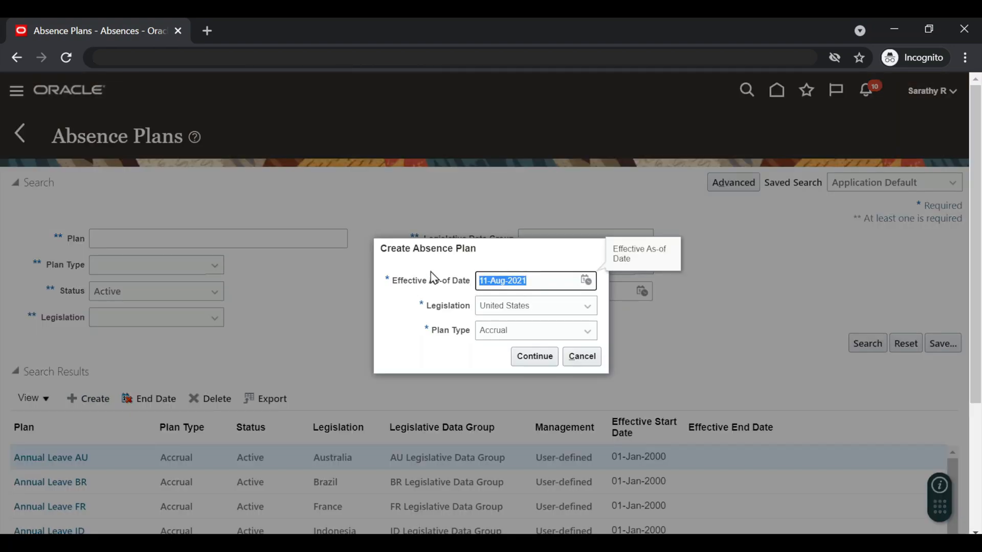
text(01-Jan)
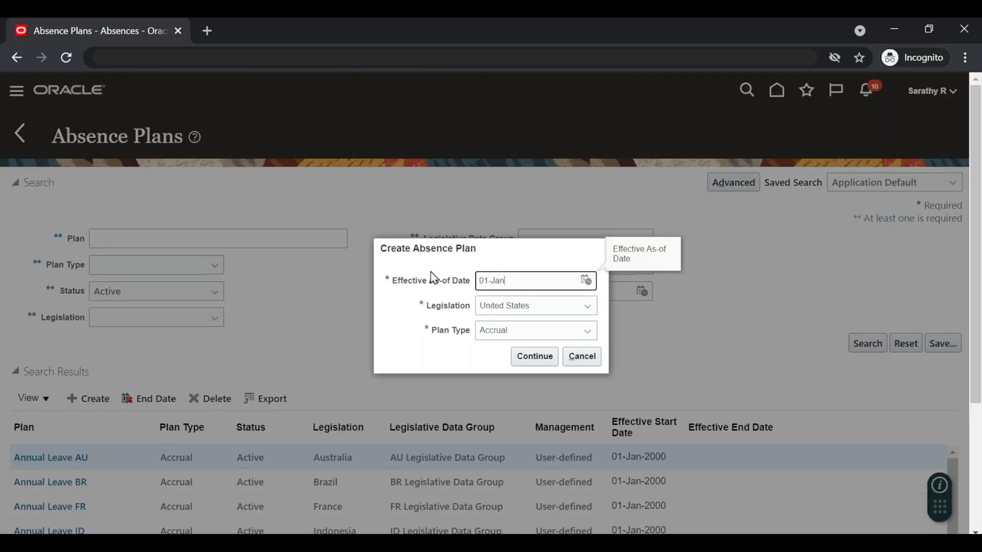
text(-2015)
click(534, 305)
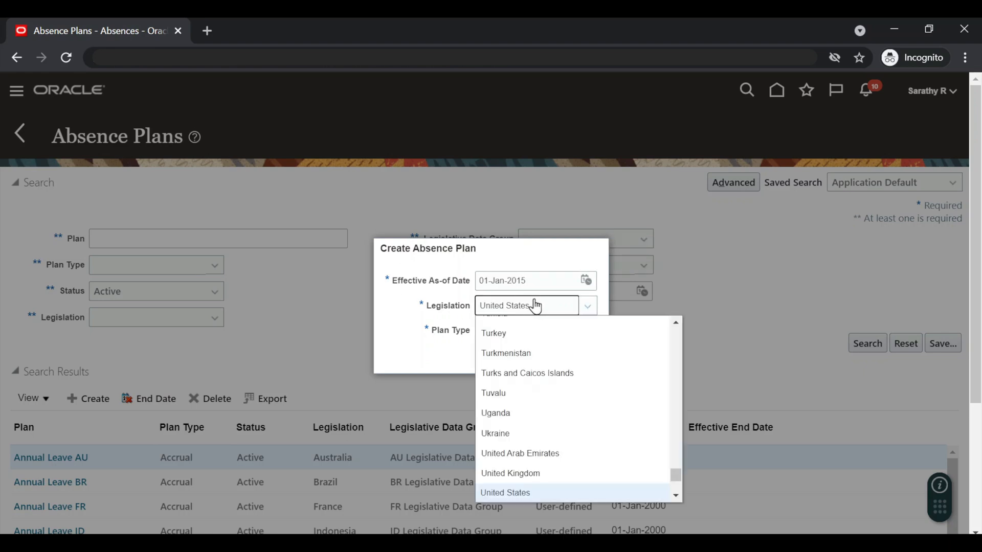
click(546, 474)
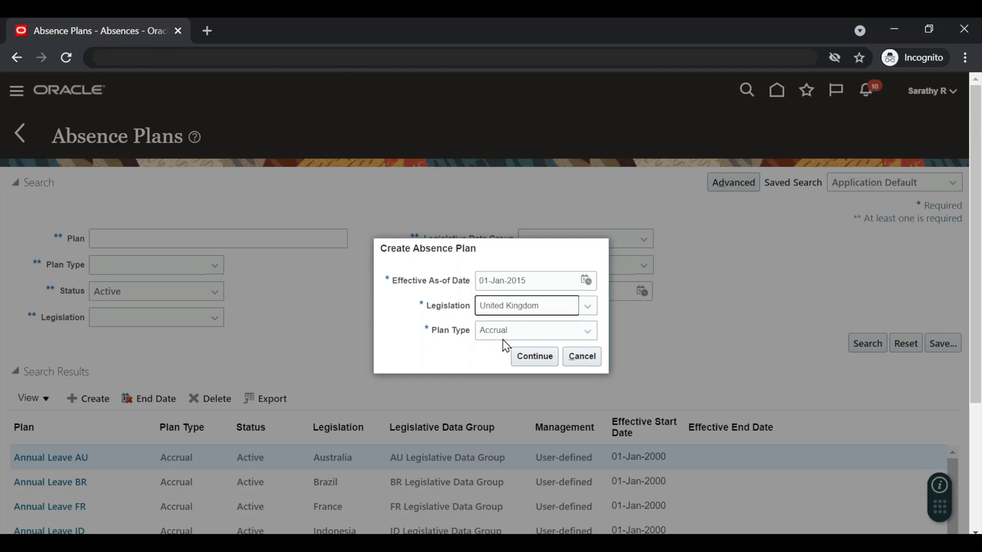
click(542, 356)
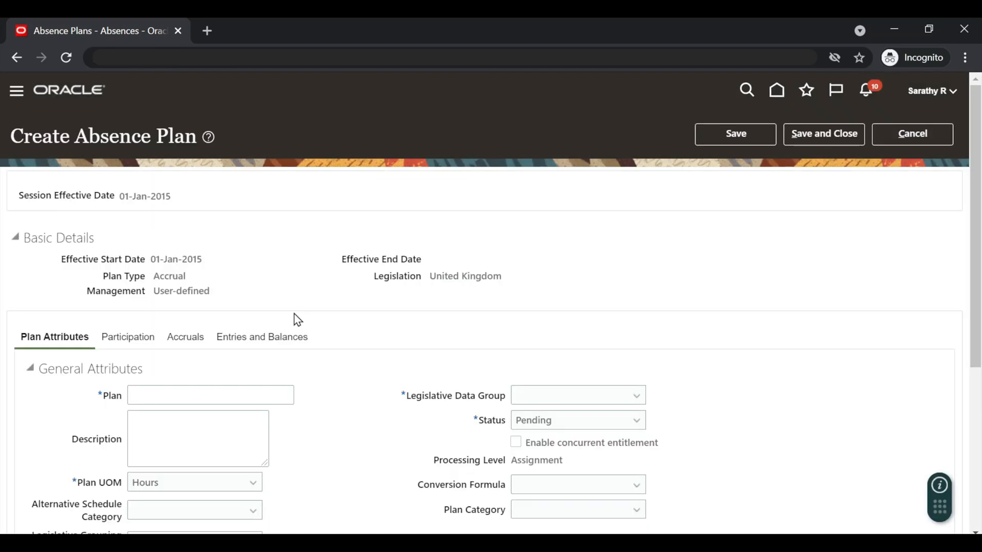
Step: Name the new plan EE Earned Leave Plan and assign it to the GB Legislative Data Group
click(179, 394)
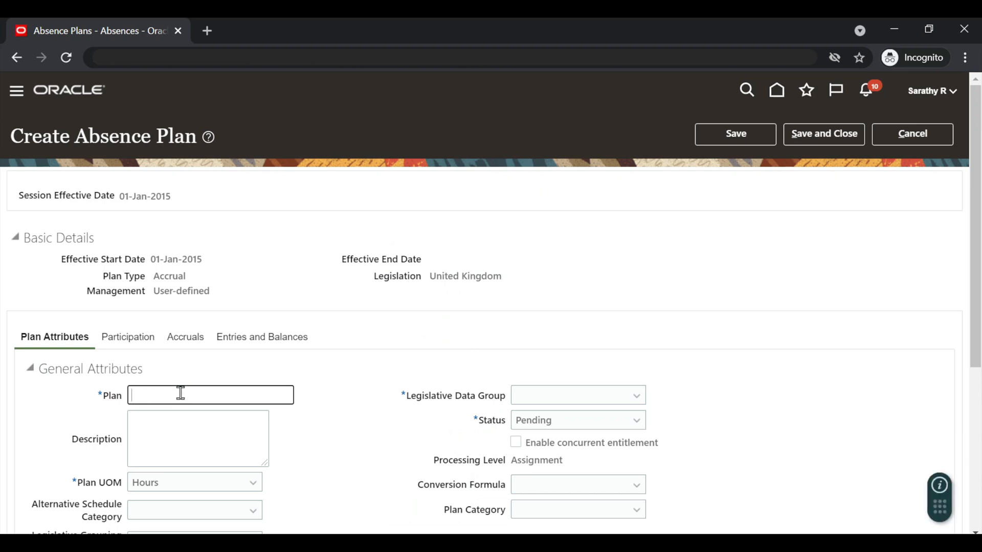
text(EE Earned Leave Plan)
click(388, 425)
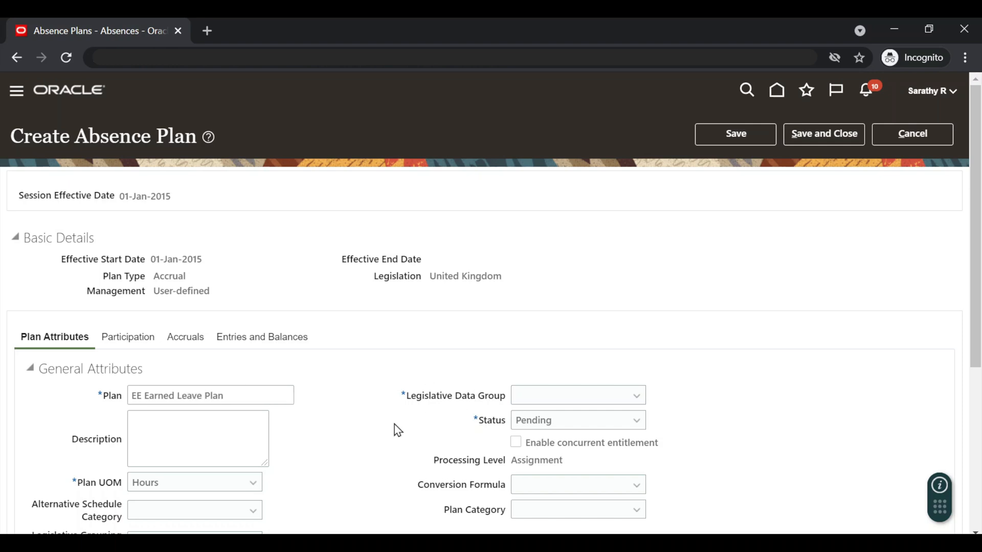
click(551, 400)
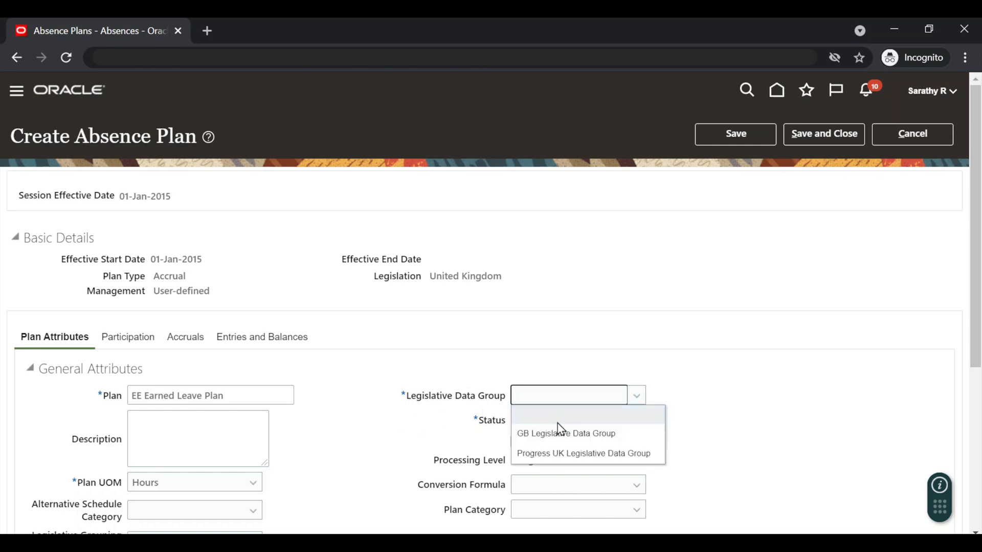
click(577, 438)
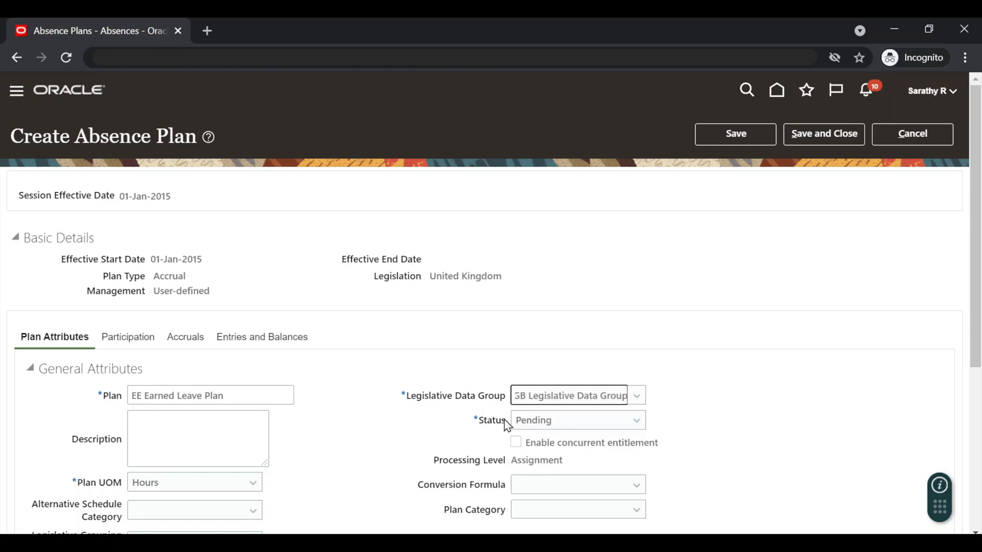
Step: Set the EE Earned Leave Plan's status to Active and its unit of measure to Days
click(554, 425)
click(553, 440)
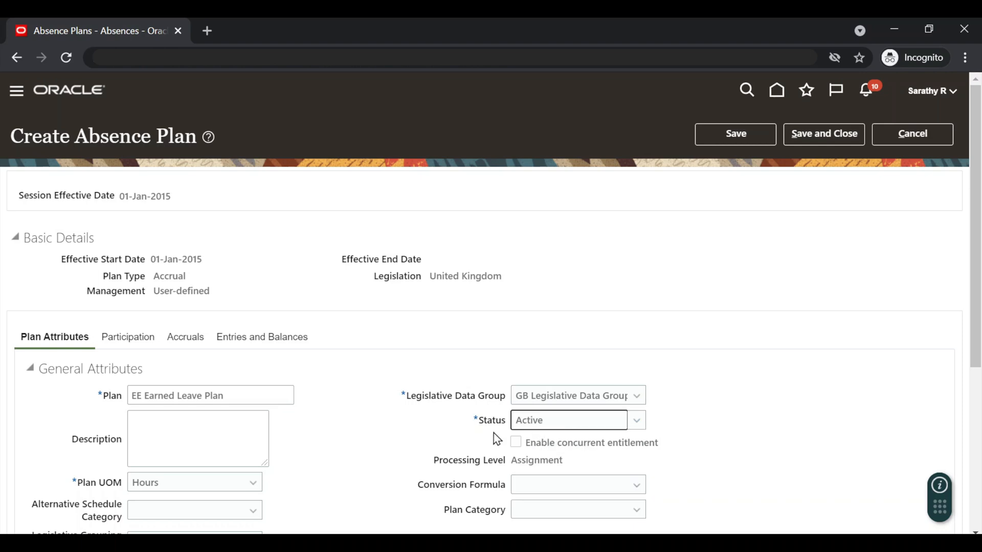
scroll(416, 426, down, 2)
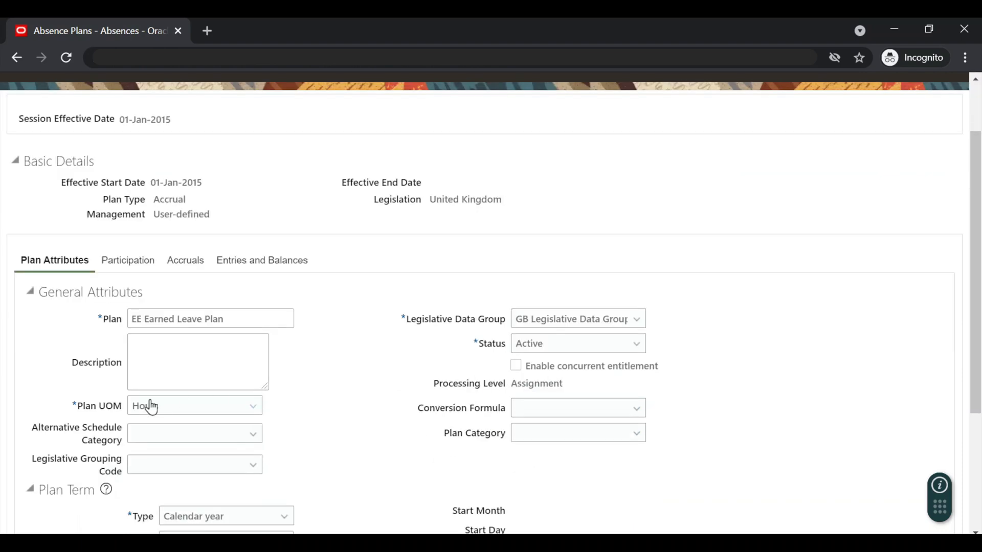
click(196, 411)
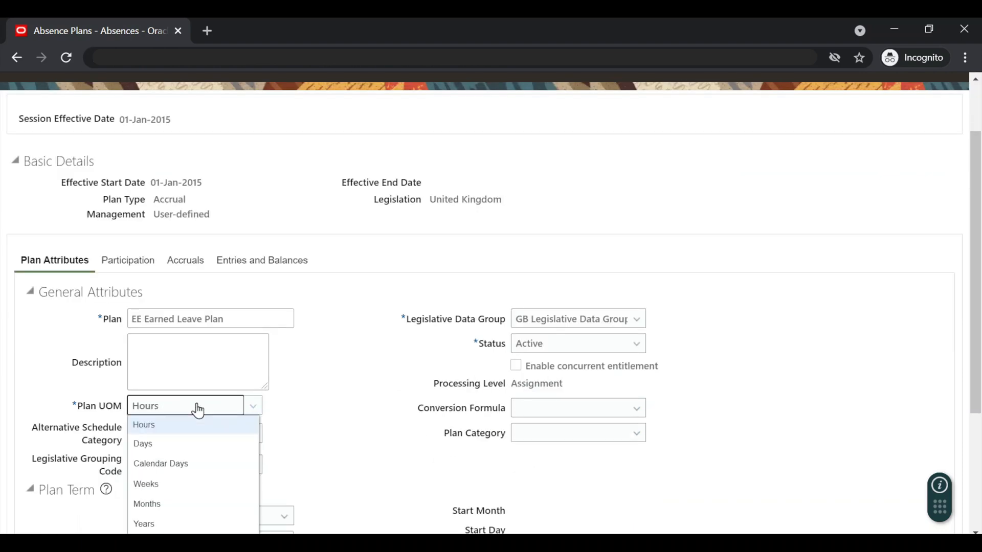
click(186, 444)
scroll(339, 433, down, 3)
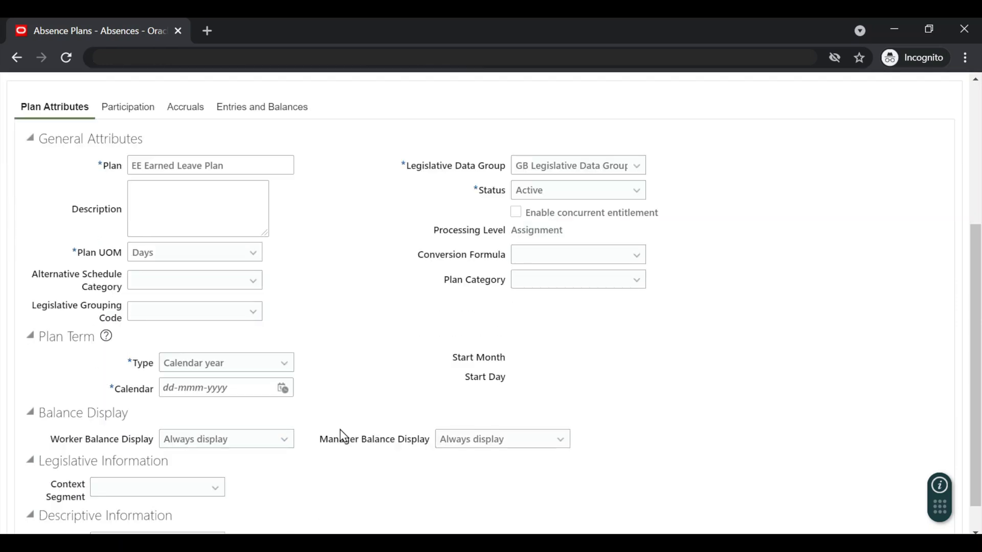
scroll(339, 430, up, 2)
scroll(339, 431, down, 2)
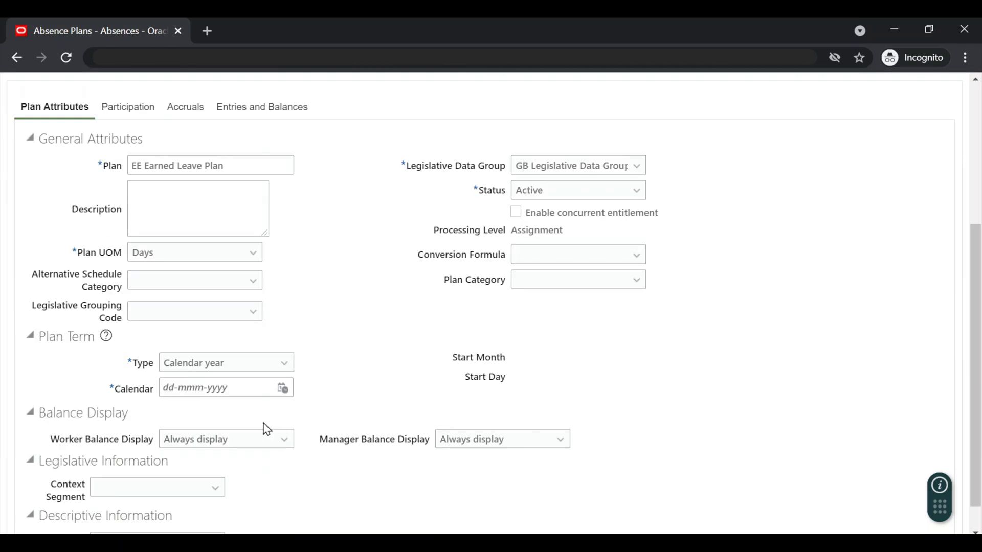
Step: Set the plan term's calendar date to 01-Jan-2015, keeping the Calendar year type
click(198, 387)
text(01-)
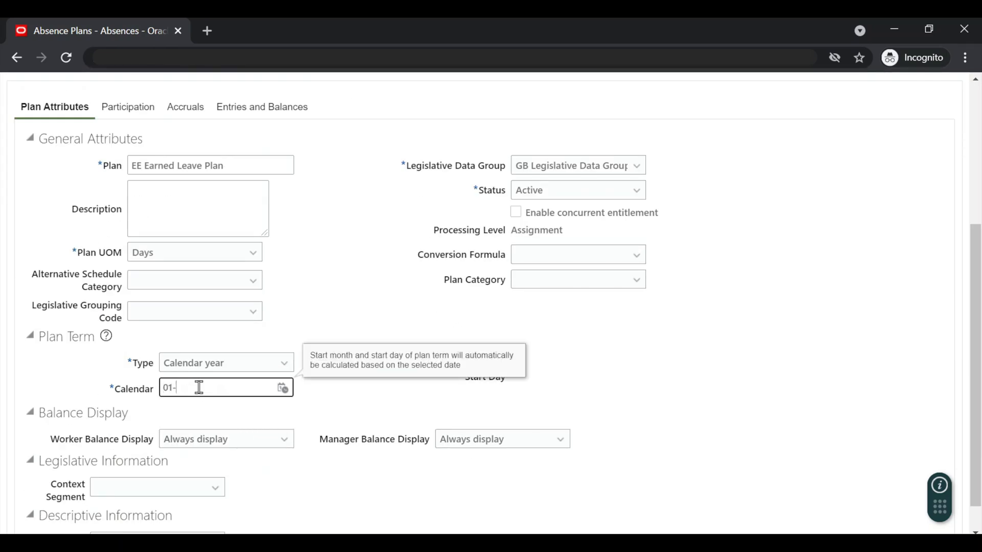
text(Jan-2015)
click(356, 412)
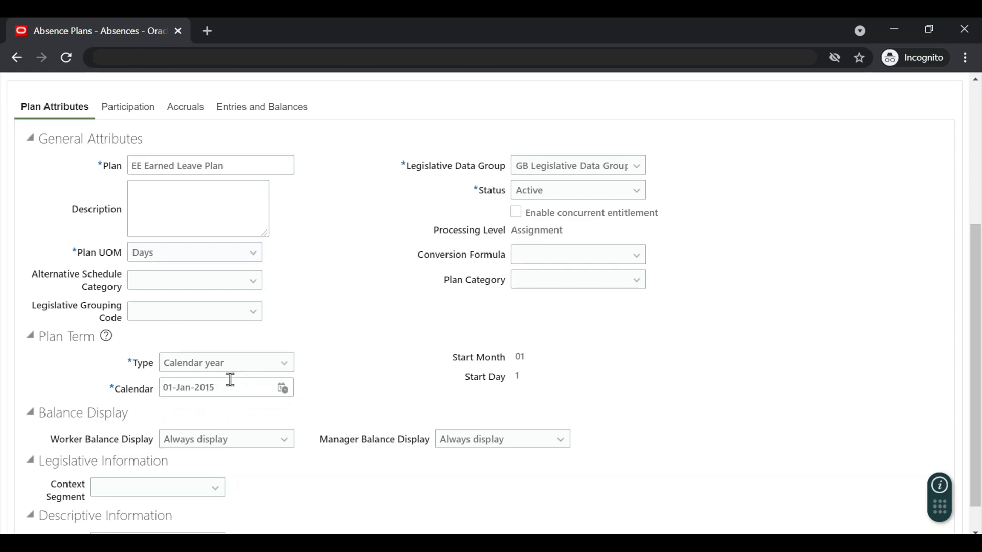
Step: In the plan's accrual attributes, choose EE_ANC_ACC_PERIOD_PRORATE_MONTHLY as the partial accrual period formula
scroll(381, 394, up, 3)
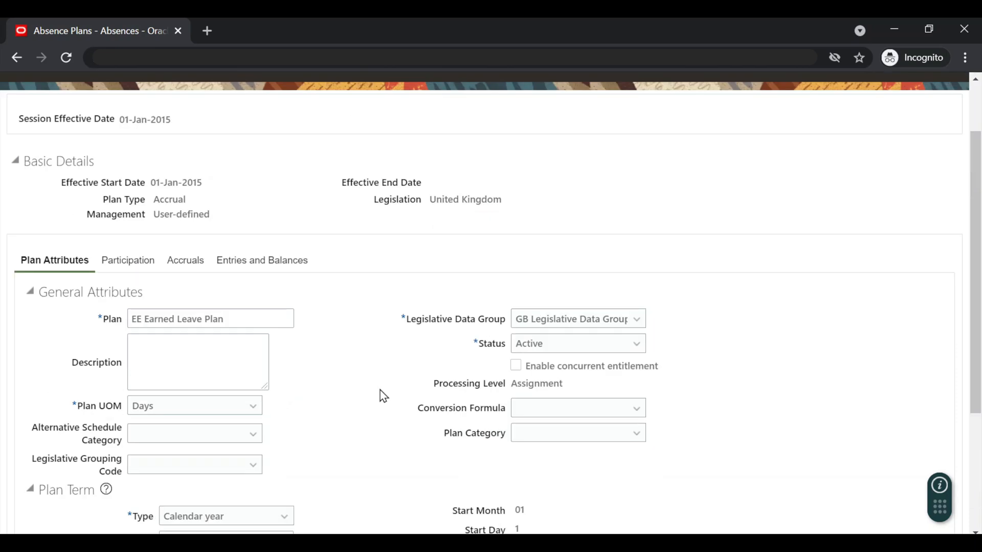
click(185, 262)
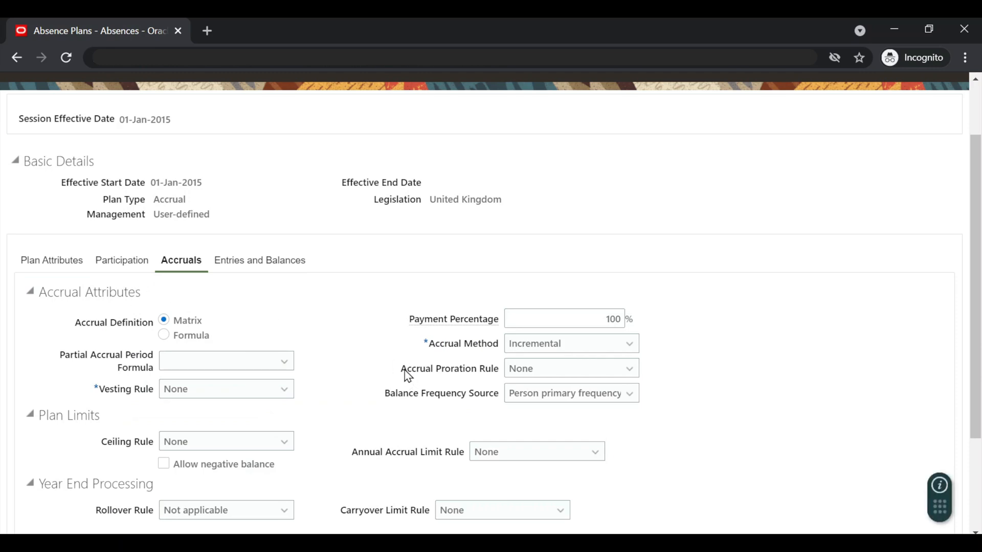
click(283, 364)
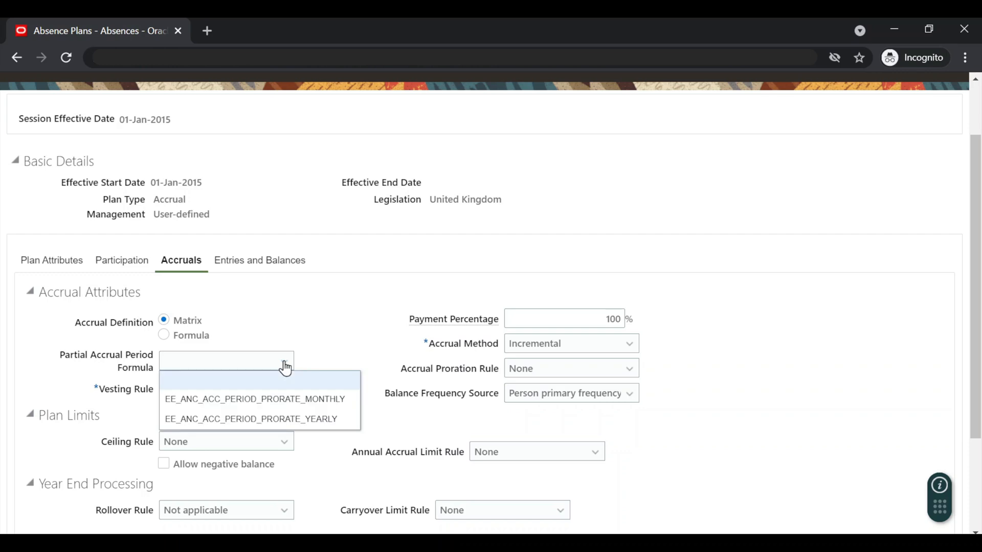
click(300, 399)
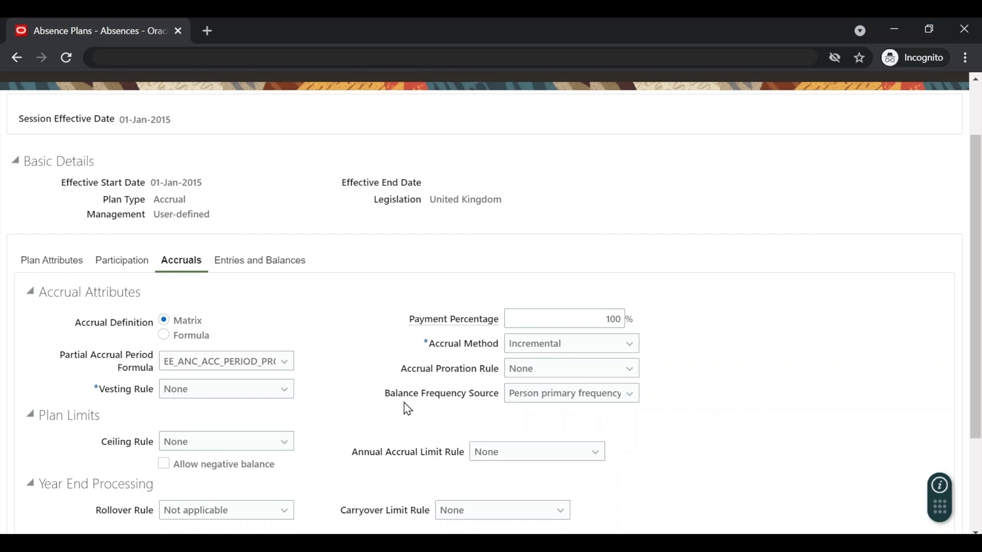
Step: Set the balance frequency source to Repeating period and find and assign EE Monthly Repeating Period
click(563, 402)
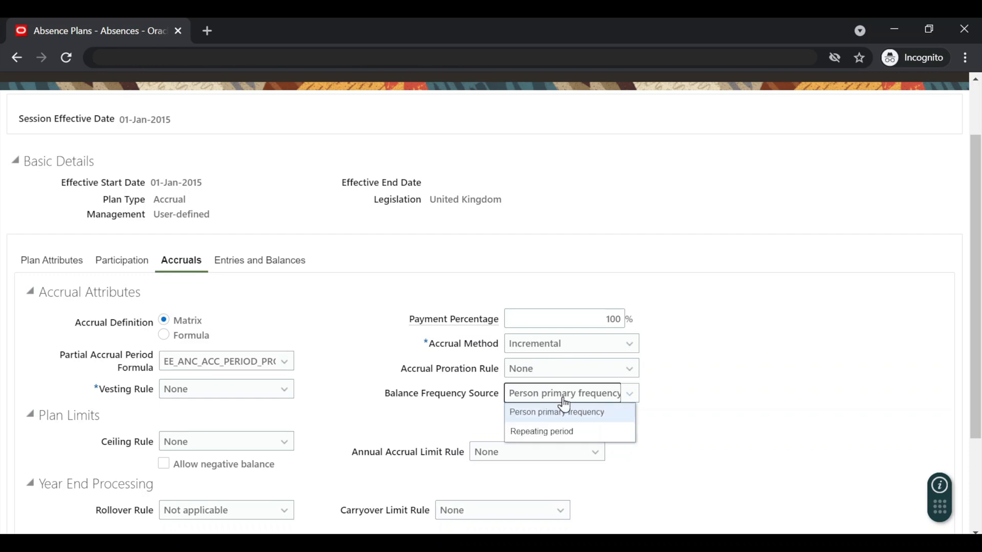
click(565, 431)
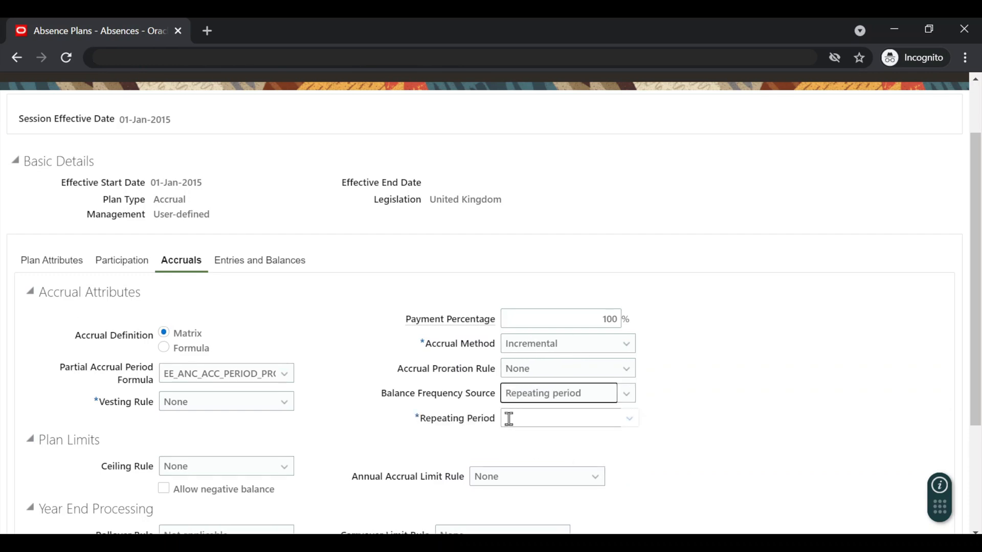
click(628, 418)
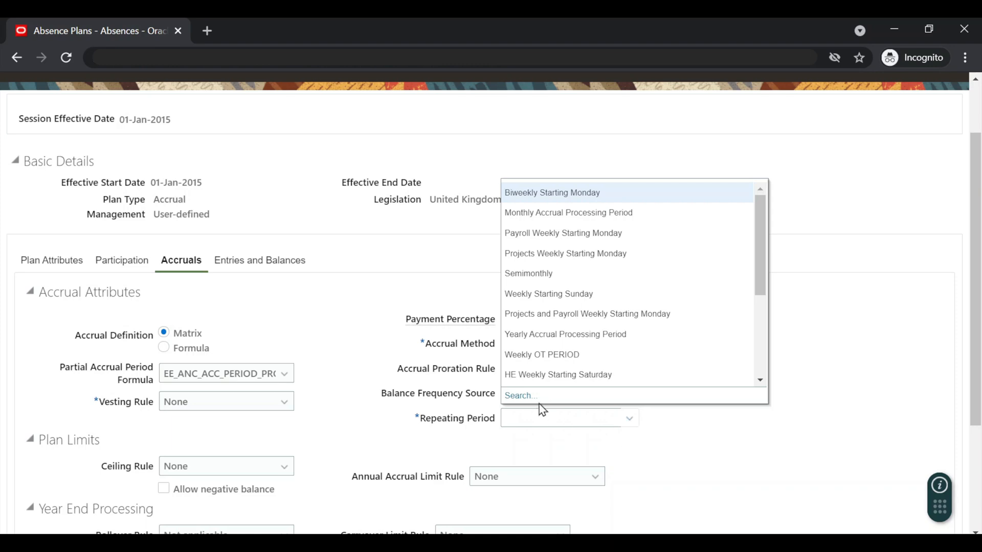
click(521, 397)
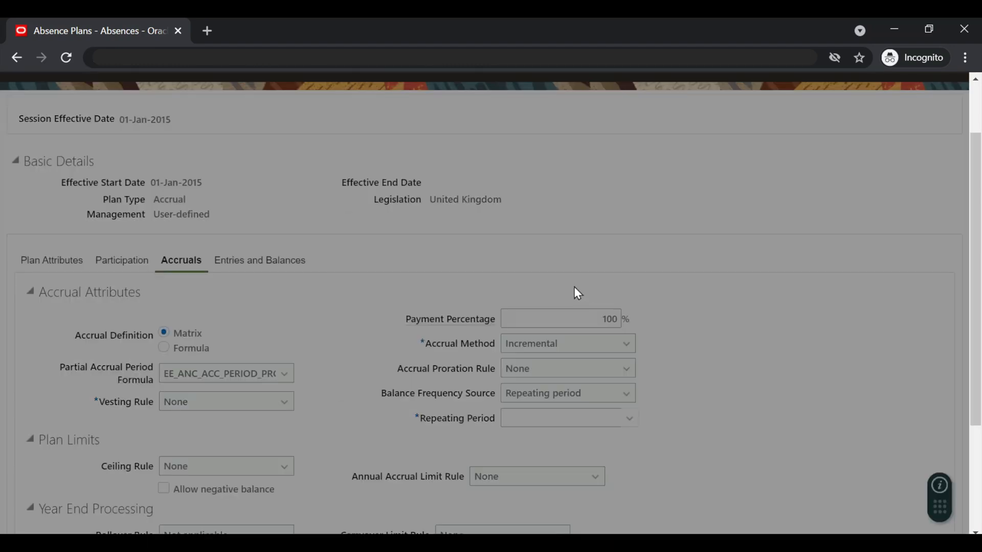
text(EE)
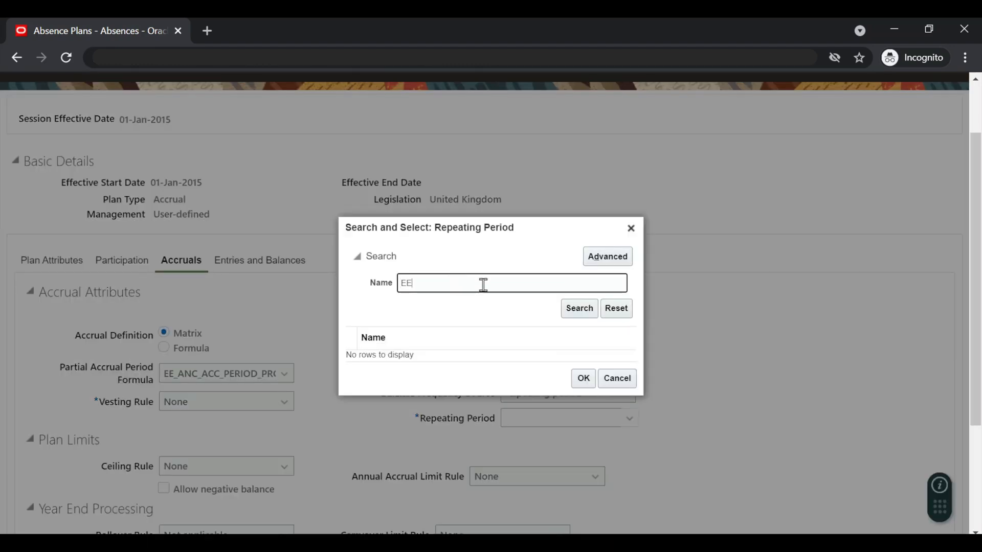
click(569, 312)
click(449, 353)
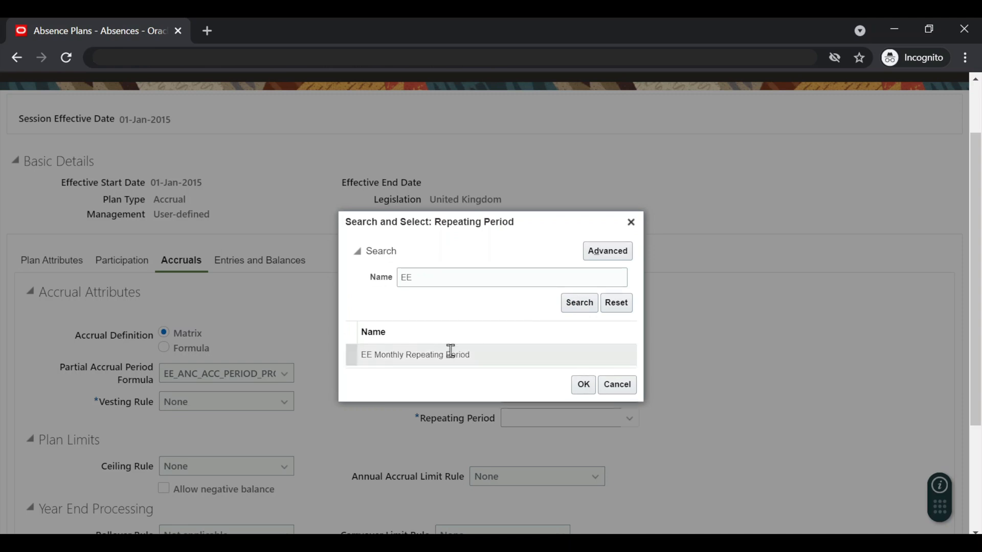
click(583, 387)
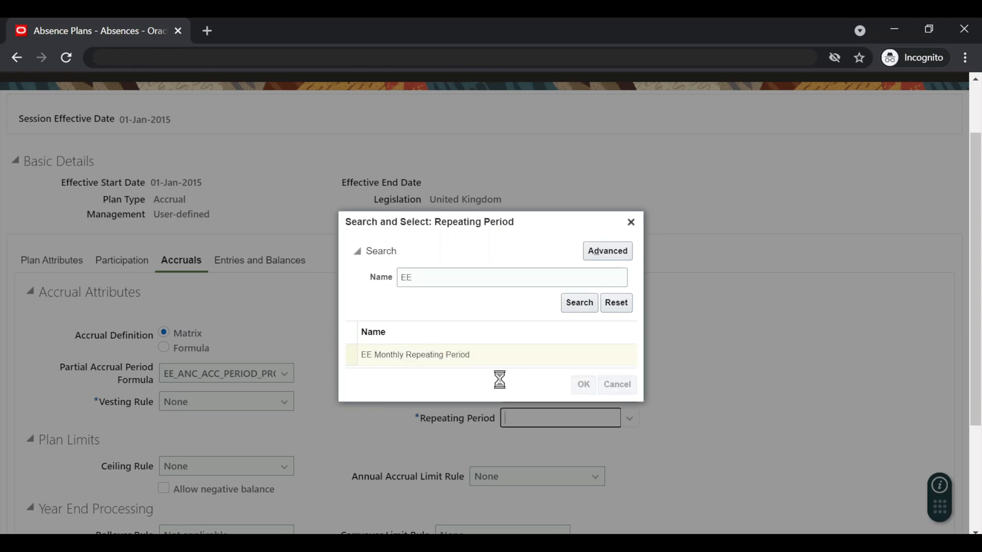
click(379, 426)
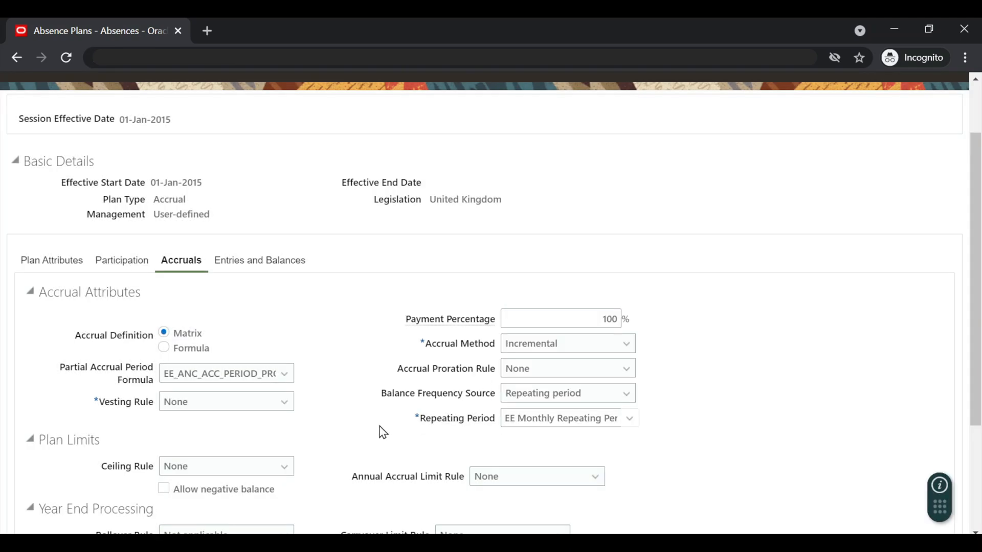
Step: Set both the ceiling rule and the carryover limit rule to Include in matrix
scroll(379, 427, down, 3)
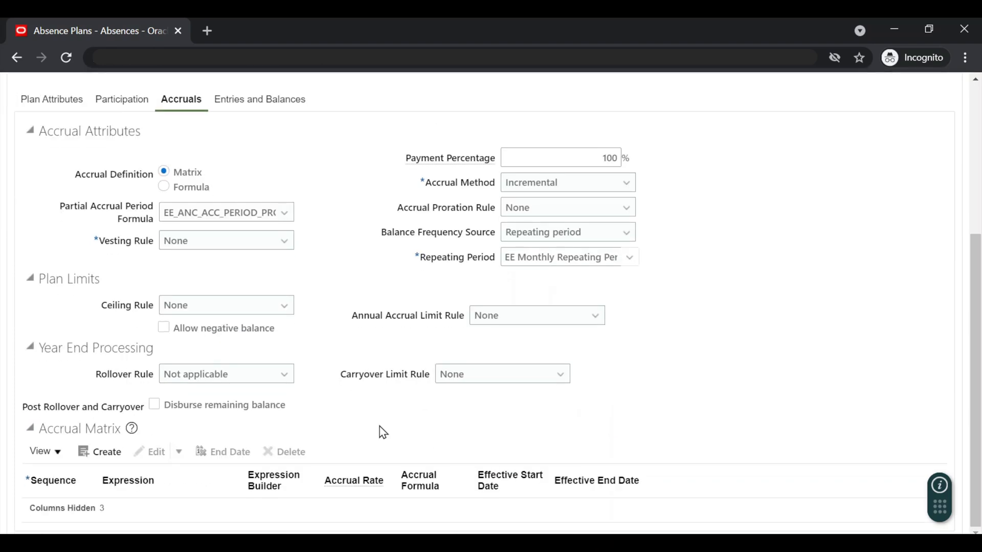
click(287, 309)
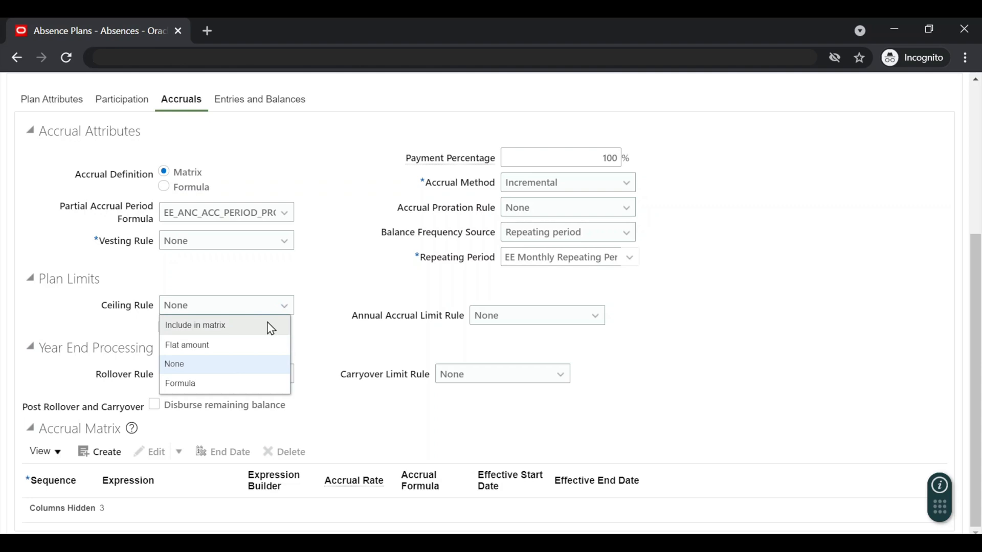
click(271, 327)
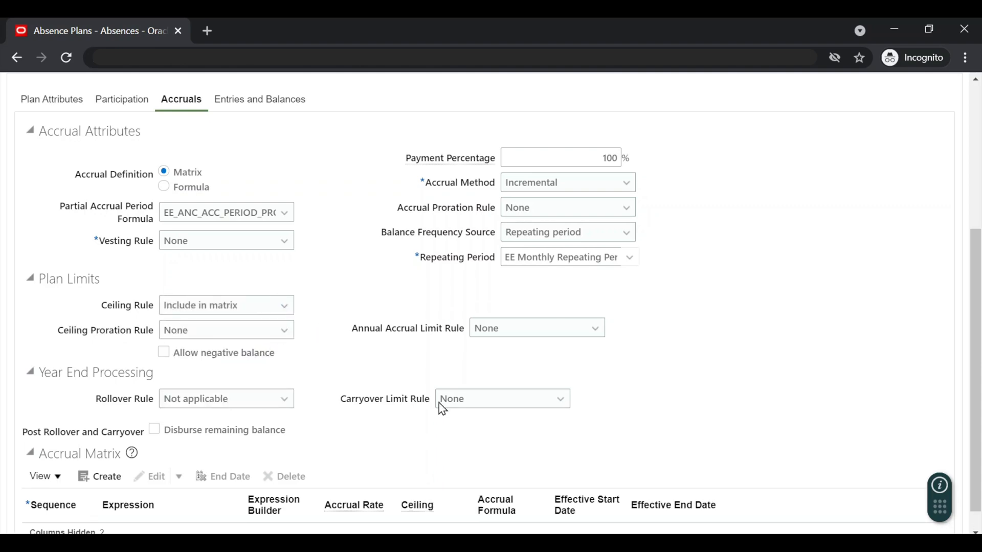
click(505, 401)
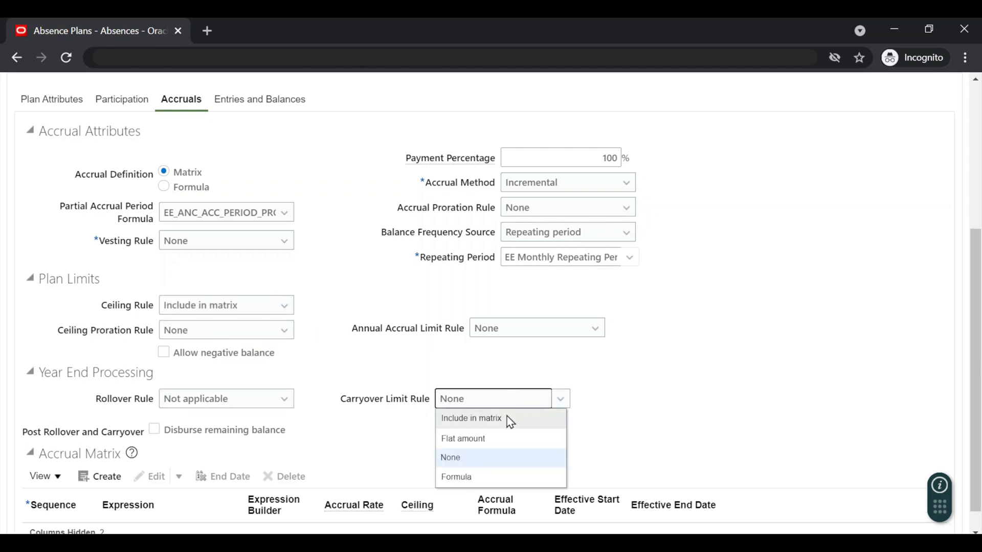
click(508, 422)
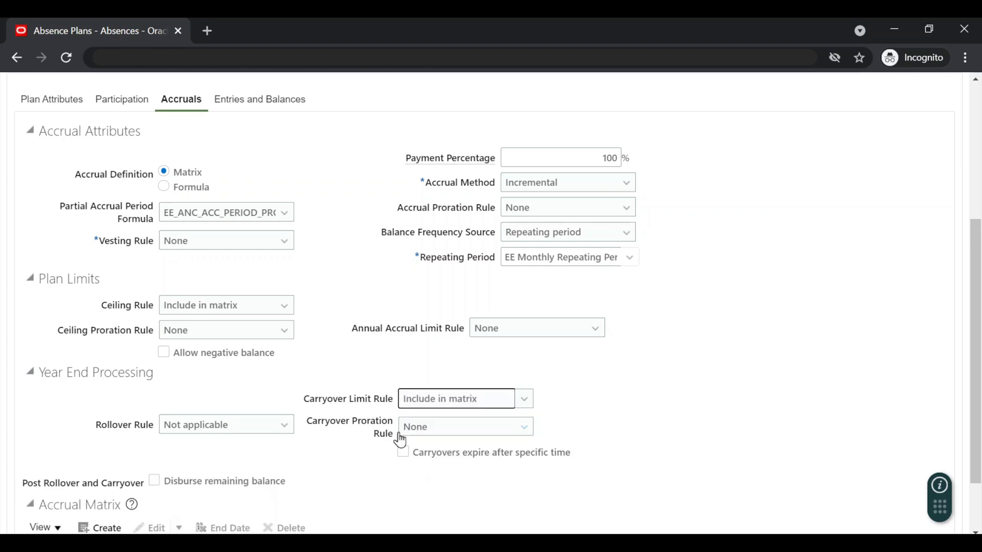
Step: Add an accrual matrix row with sequence 10 and the expression 1=1
scroll(370, 462, down, 2)
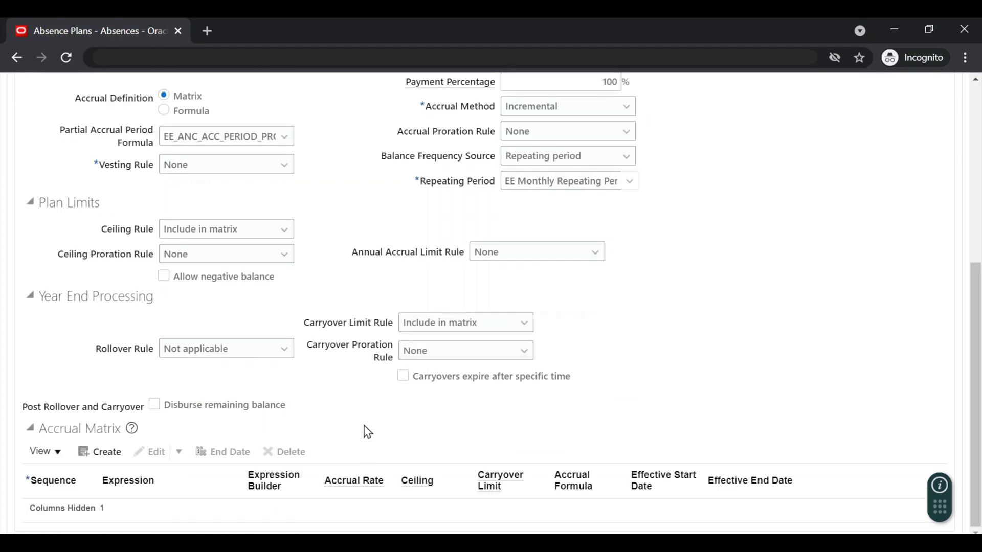
click(114, 455)
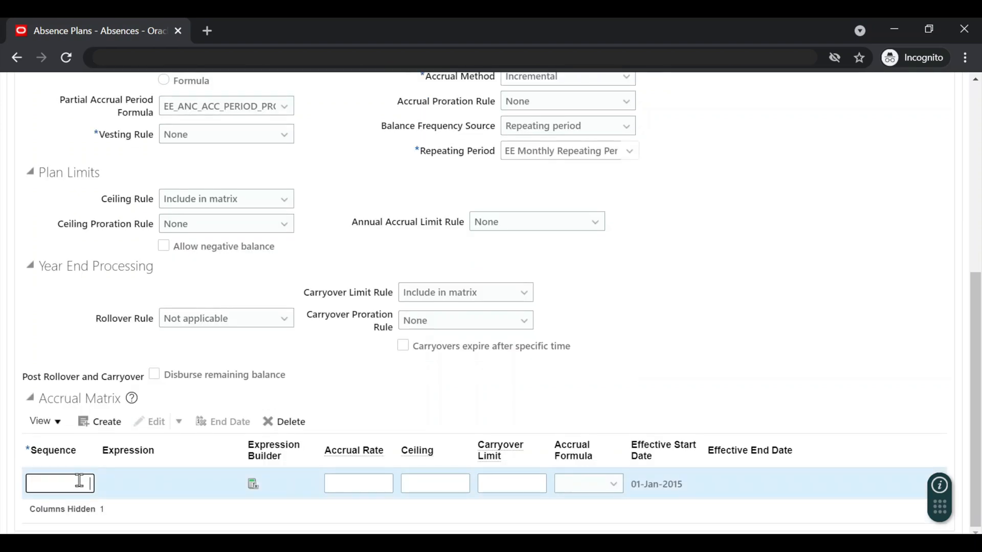
click(79, 480)
text(10)
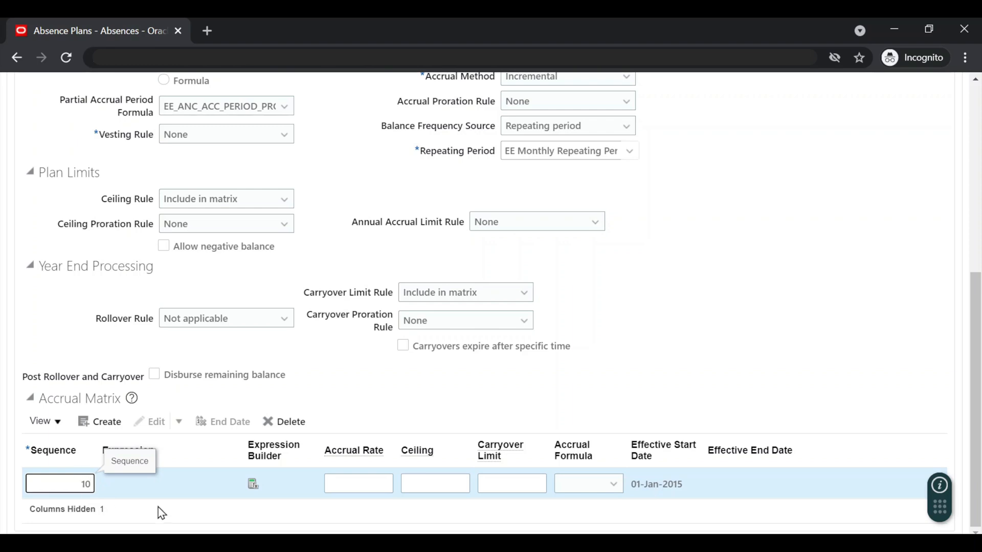
click(252, 490)
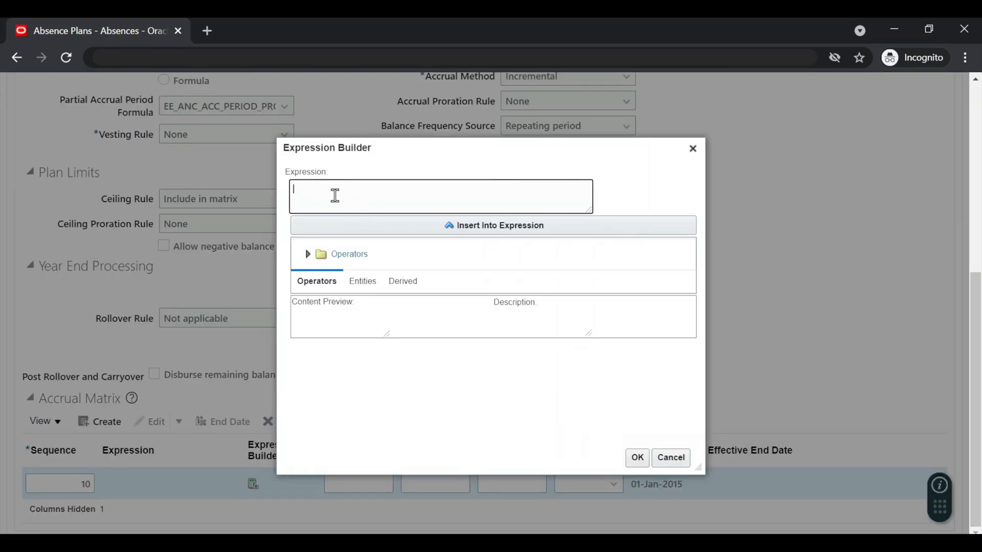
text(1=1)
click(637, 456)
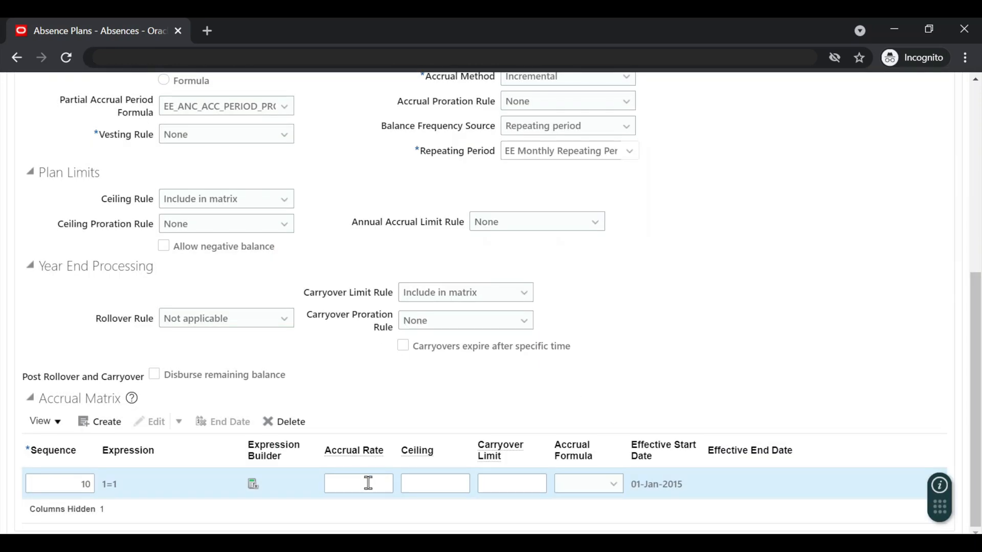
Step: Give the matrix row an accrual rate of 2, ceiling of 120 and carryover limit of 10, and save and close the plan
click(364, 483)
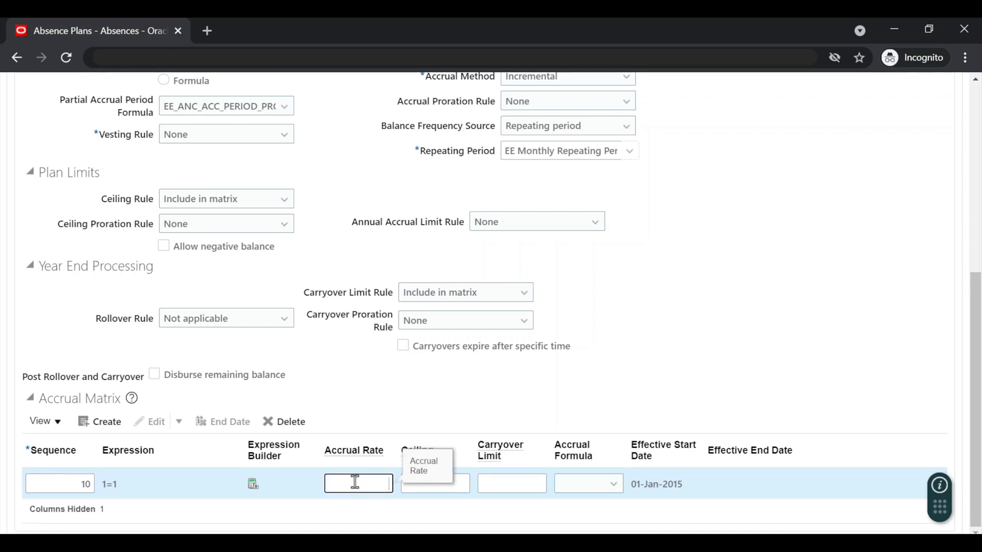
text(2)
click(434, 485)
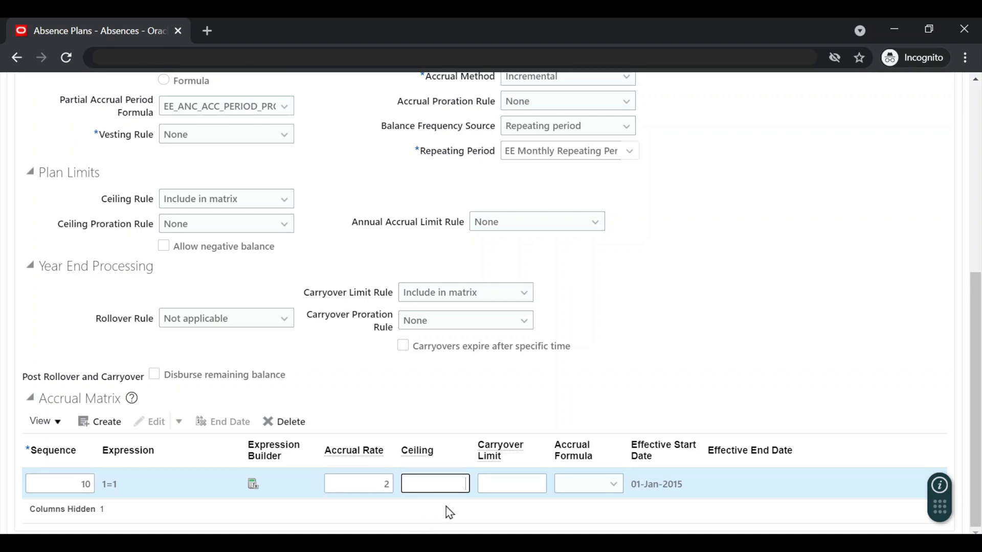
text(120)
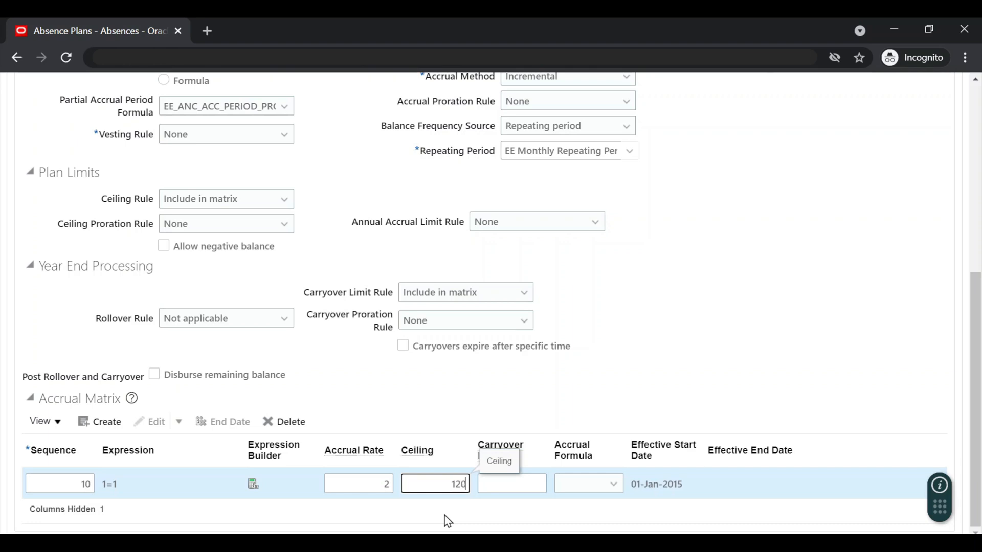
click(521, 488)
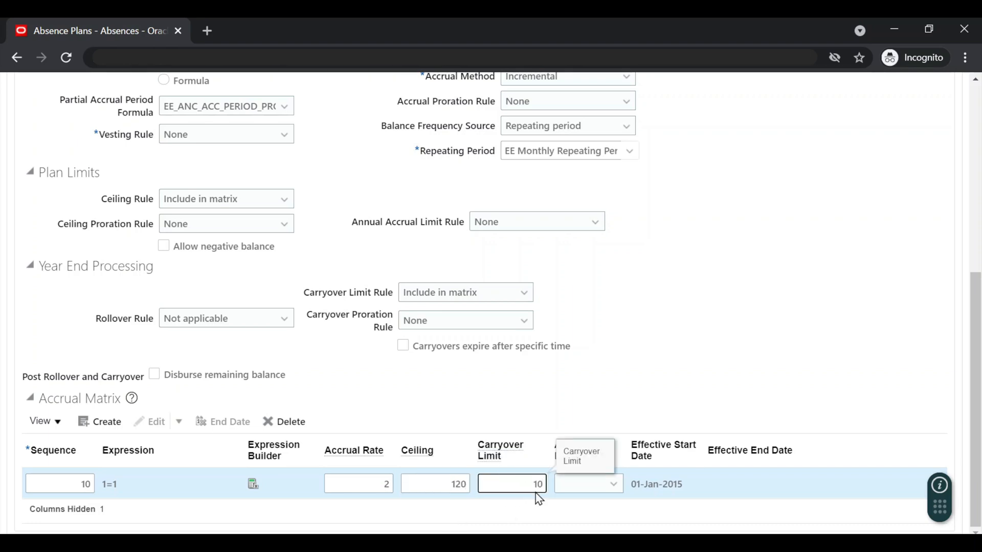
click(693, 387)
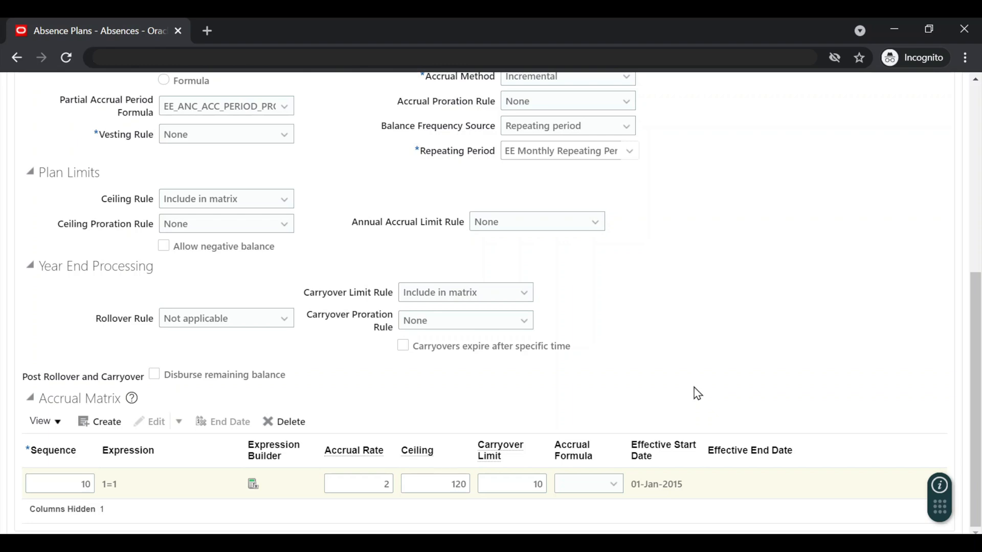
scroll(694, 388, up, 7)
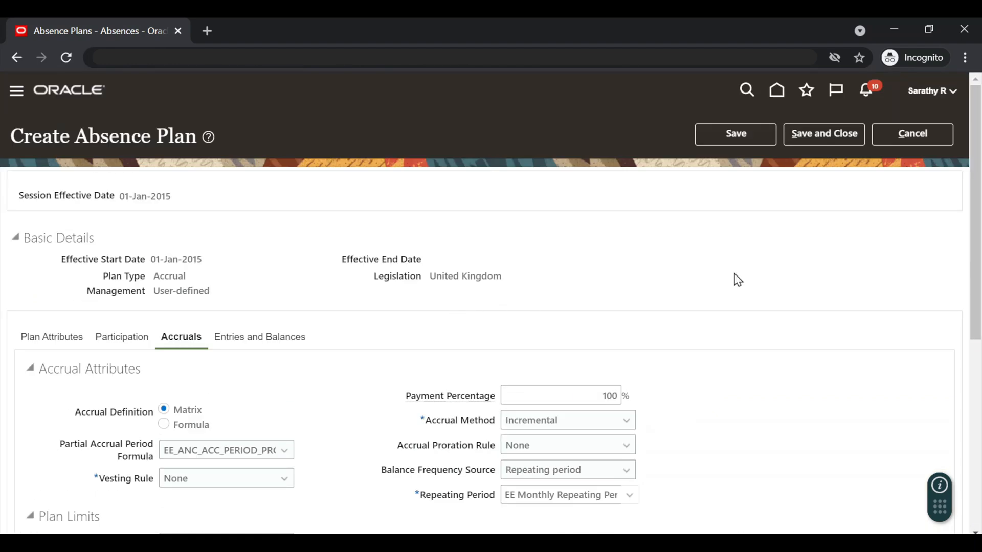
click(832, 136)
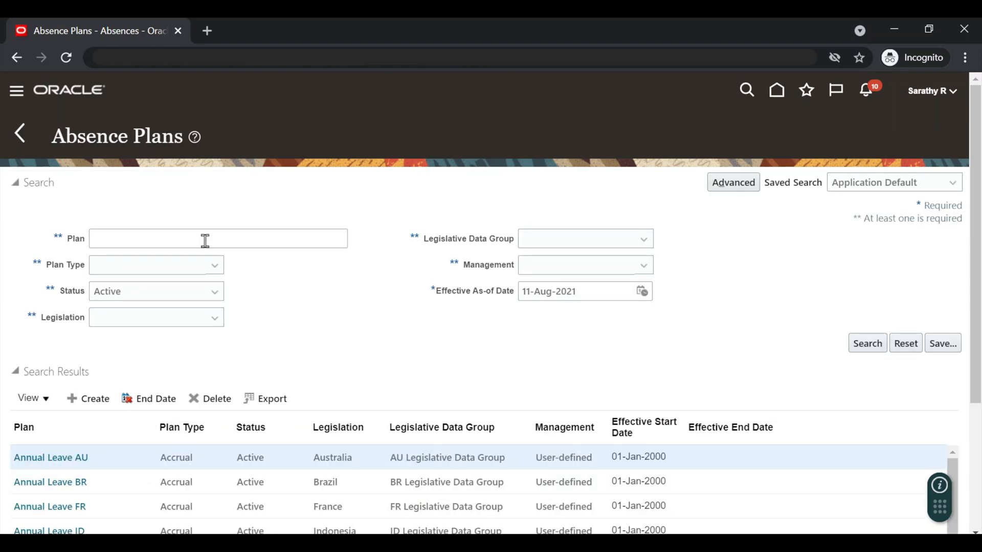
Step: Search the absence plans for names starting with EE
click(205, 240)
text(EE)
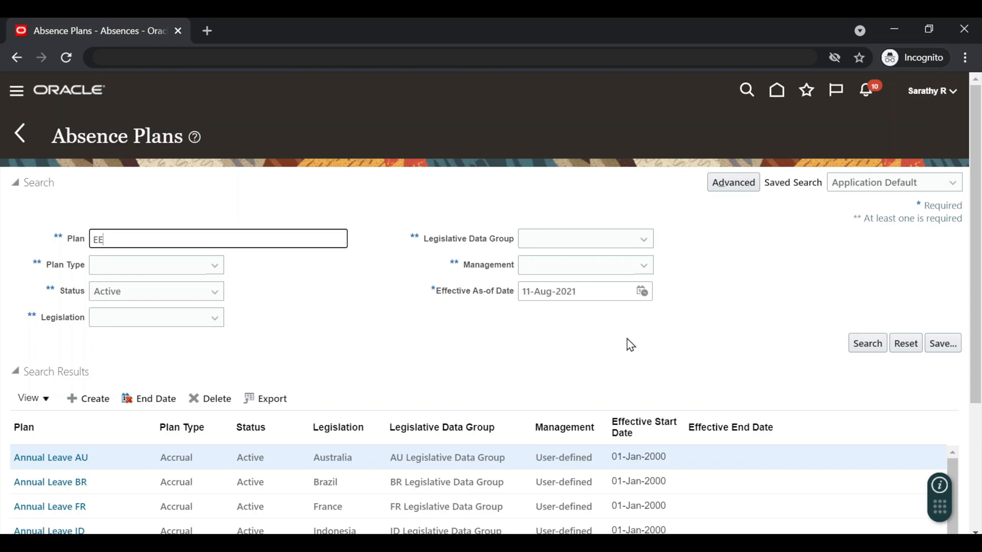
click(870, 346)
scroll(465, 353, down, 1)
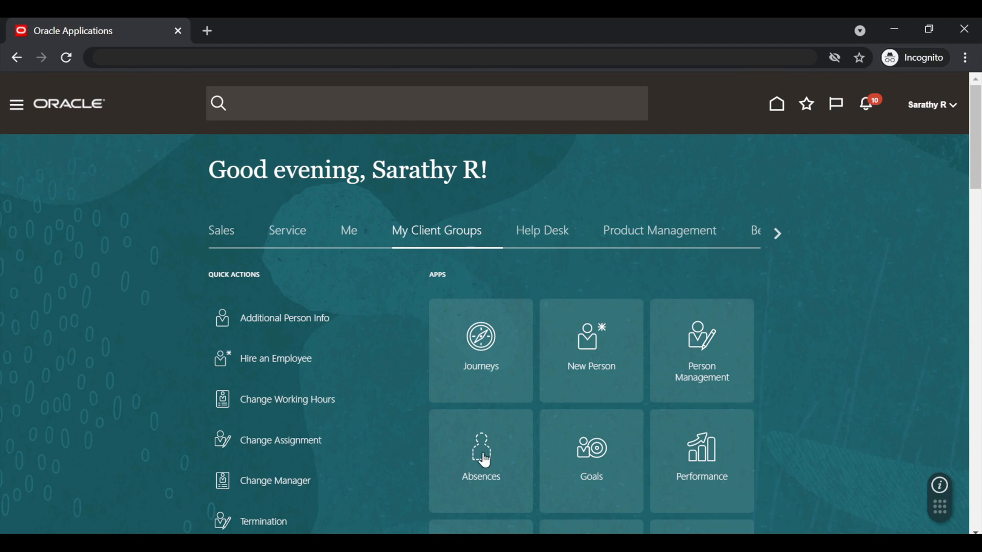
Step: Go to the Absences work area and open the Absence Types definitions page
click(515, 453)
scroll(428, 339, down, 8)
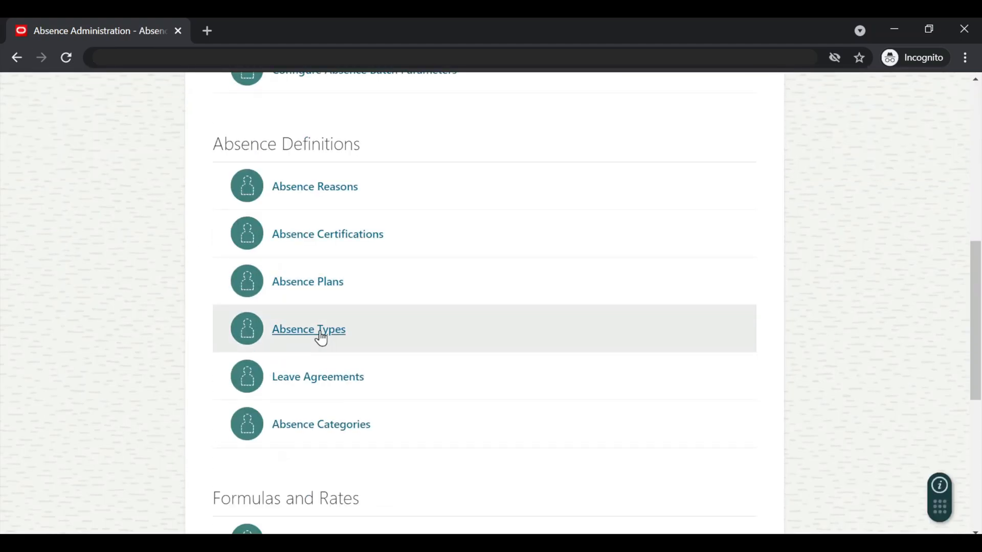
click(320, 333)
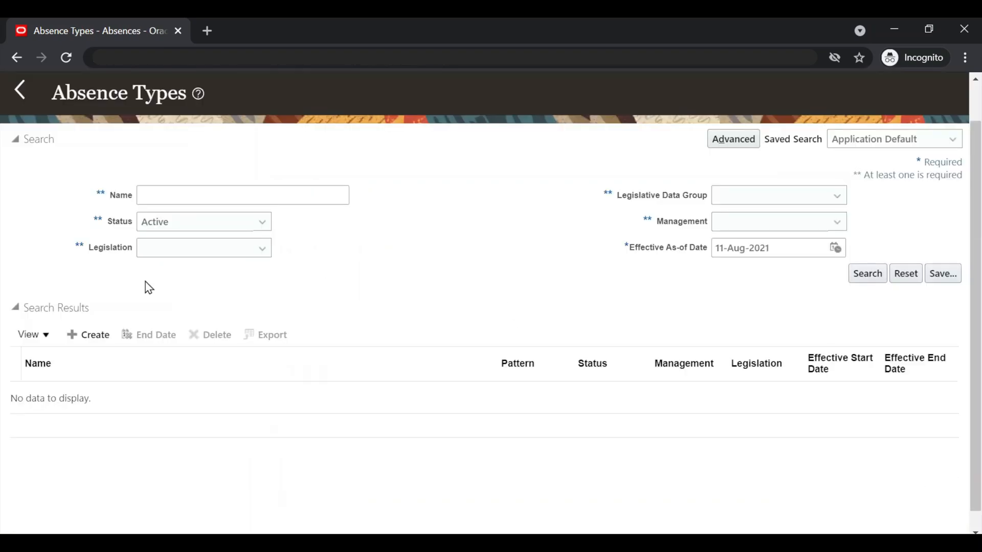
Step: Start a new absence type effective 01-Jan-2015 for the United Kingdom legislation with the generic absence pattern
click(95, 338)
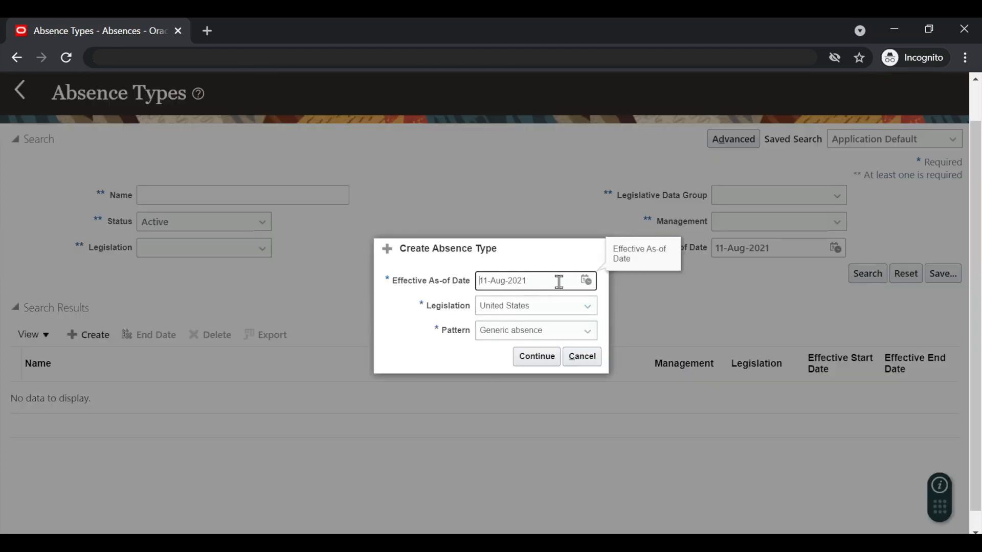
drag(558, 282, 406, 270)
text(01-Jan-2015)
click(564, 311)
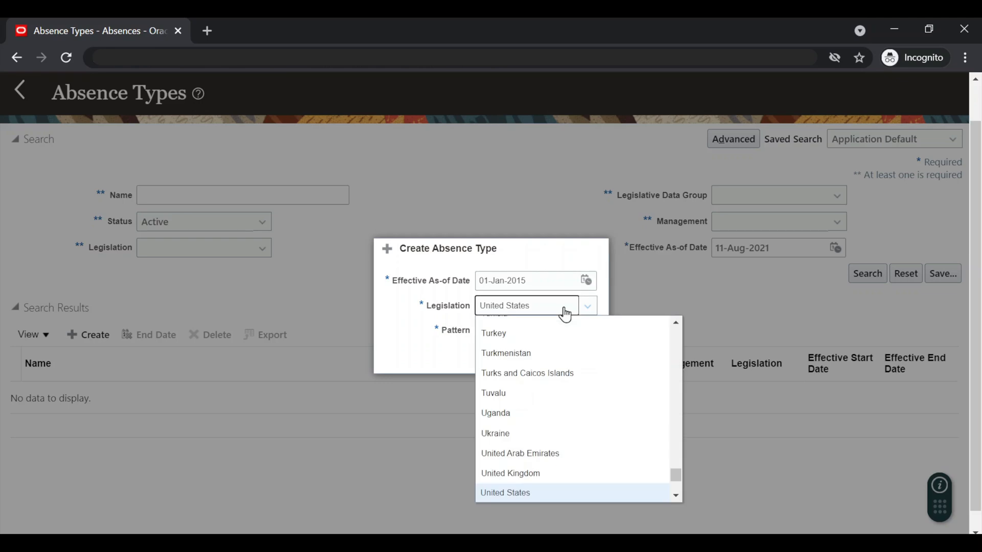
click(545, 472)
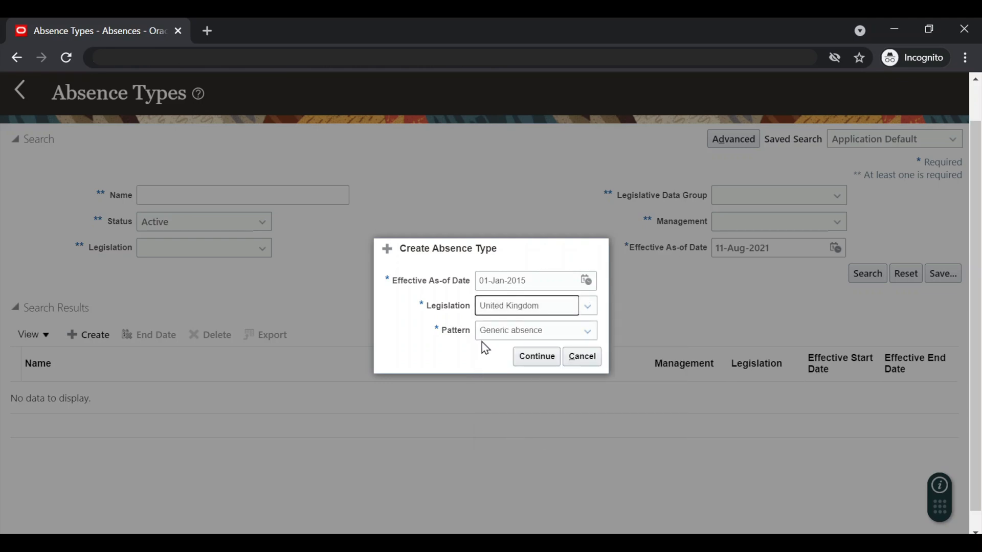
click(535, 356)
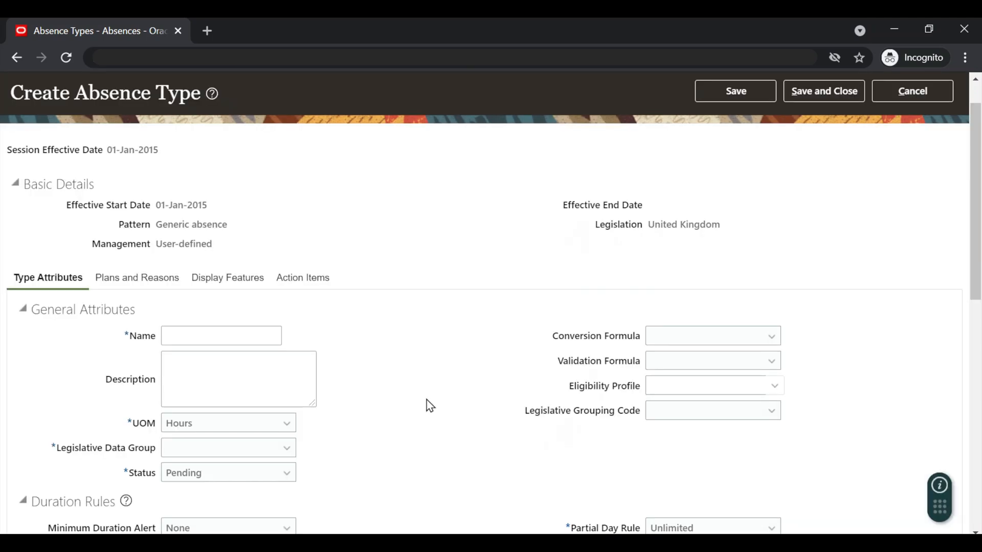
Step: Name the absence type EE Study Leave, with UOM Days, the GB Legislative Data Group and status Active
click(220, 337)
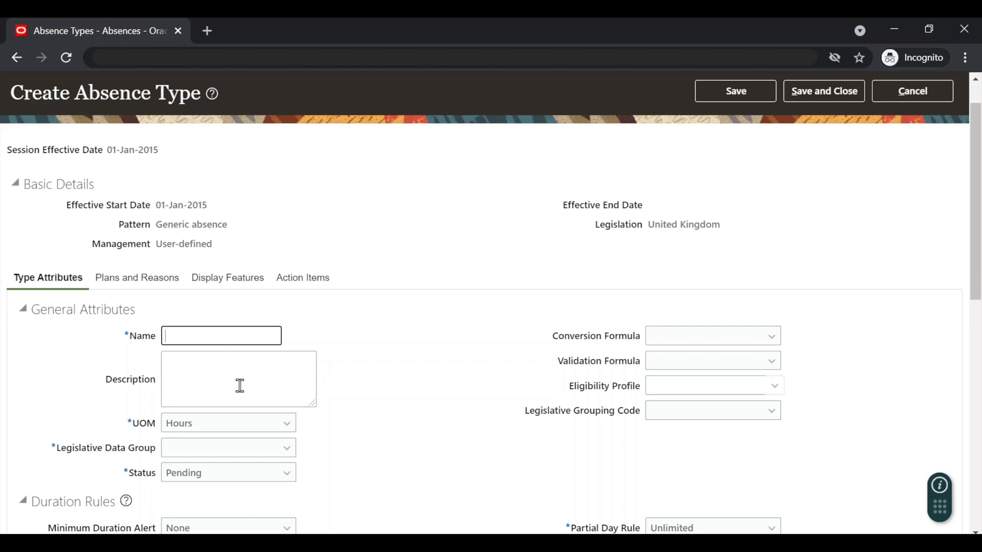
text(EE Study Leave)
click(401, 394)
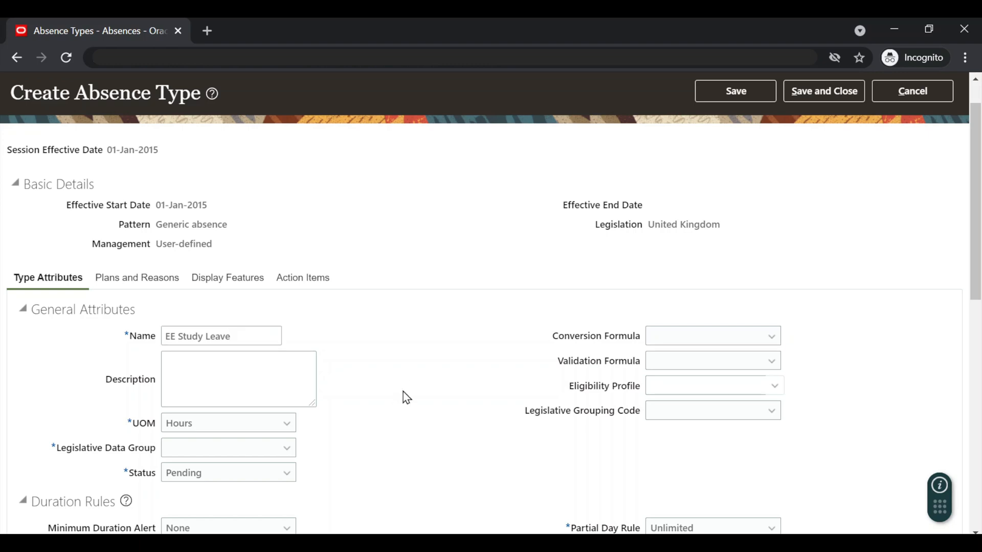
scroll(403, 391, down, 3)
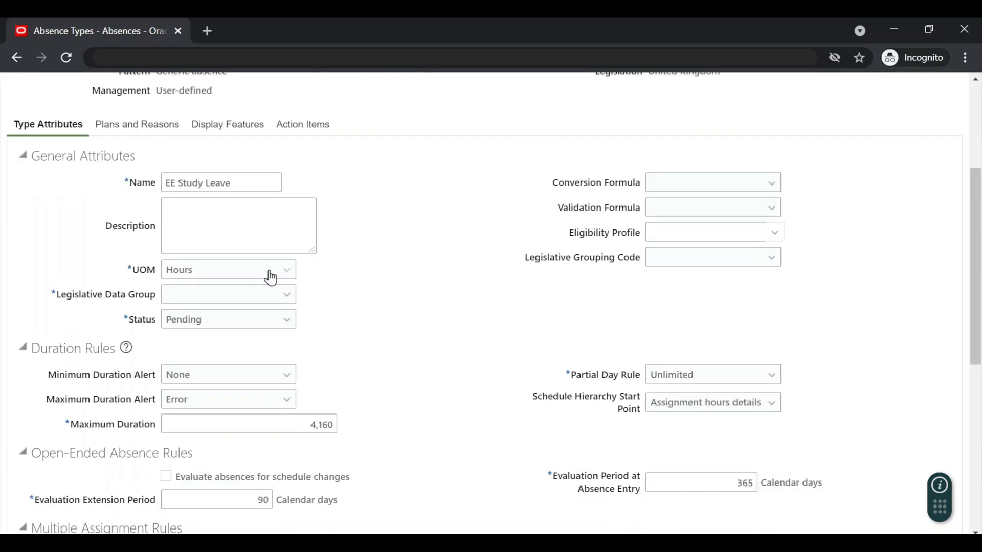
click(270, 277)
click(230, 307)
click(286, 299)
click(276, 331)
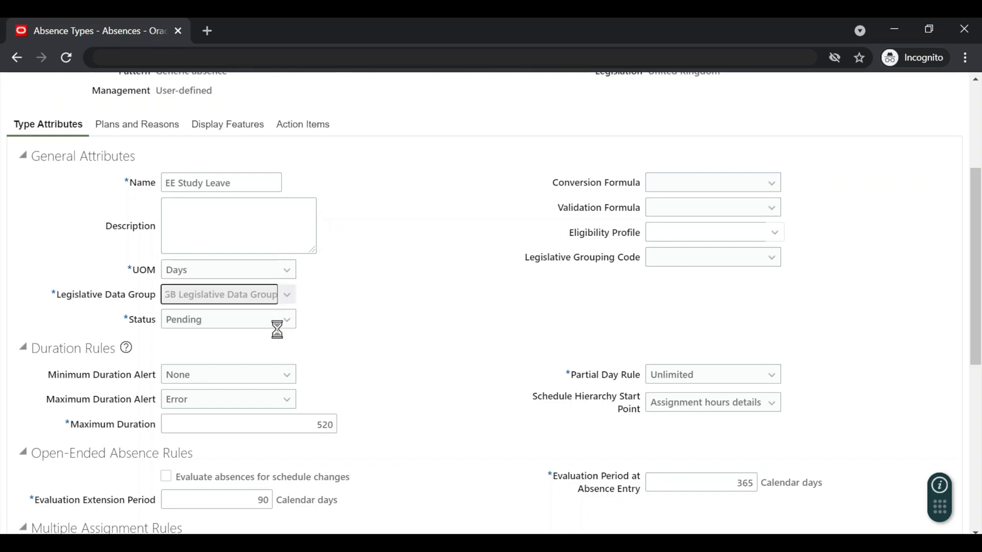
click(292, 322)
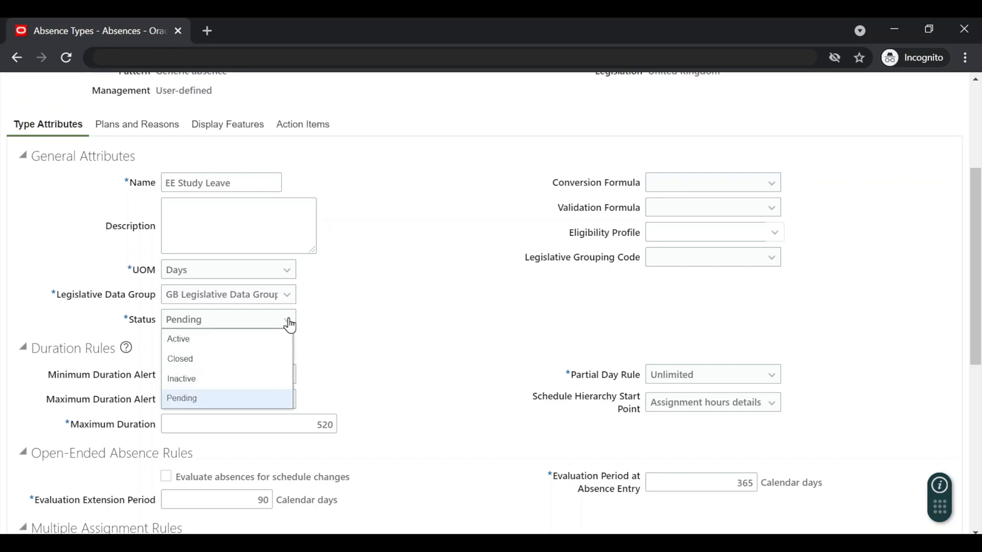
click(275, 341)
click(395, 327)
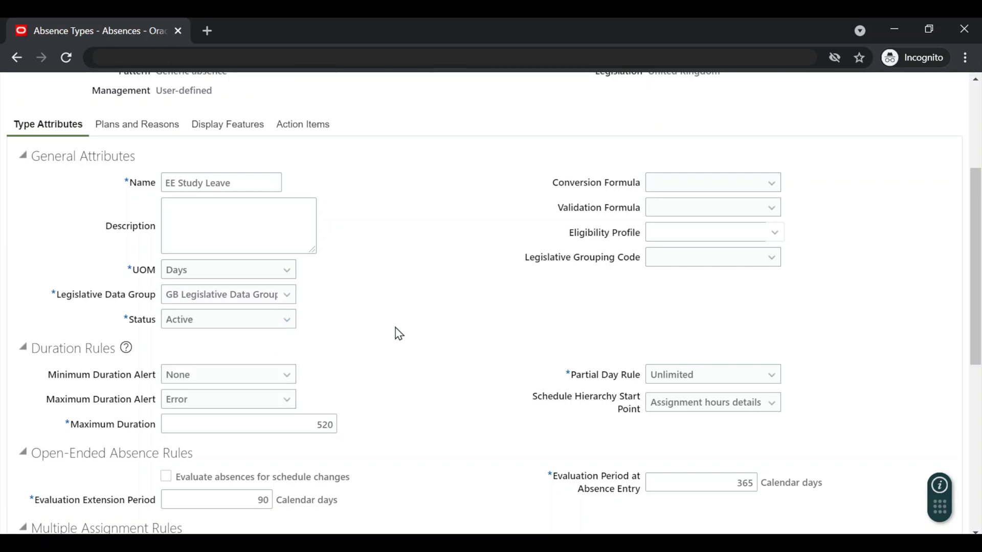
Step: Enable employee, manager and administrative updates in the EE Study Leave type's absence record maintenance
scroll(395, 327, down, 3)
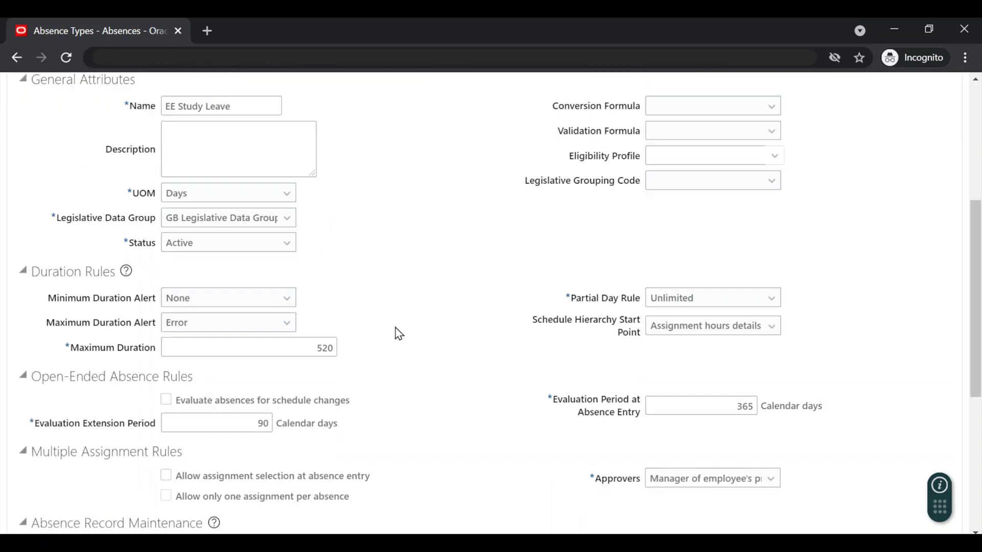
scroll(395, 328, down, 3)
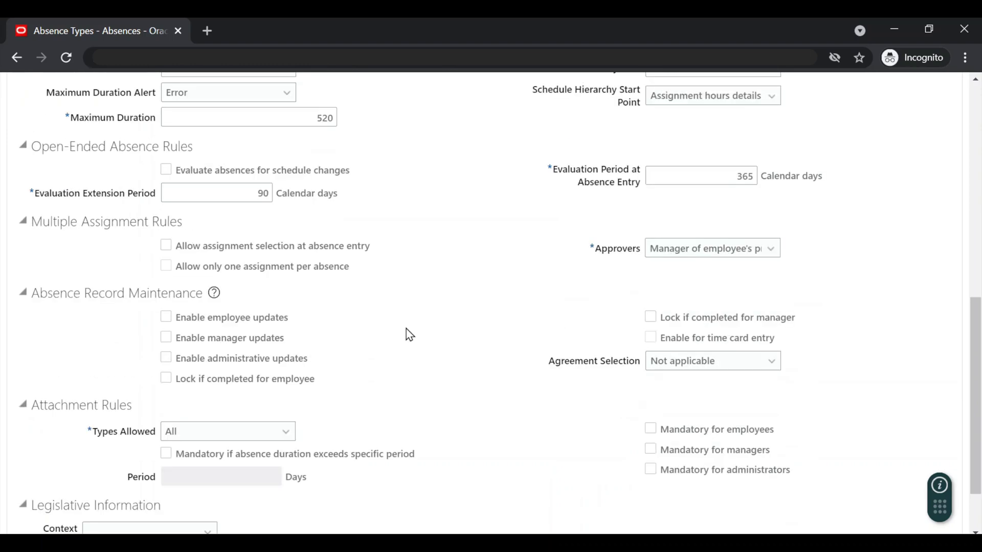
click(168, 318)
click(171, 341)
click(169, 360)
Step: Attach the EE Study Leave Plan to the absence type with priority 10
scroll(419, 357, up, 10)
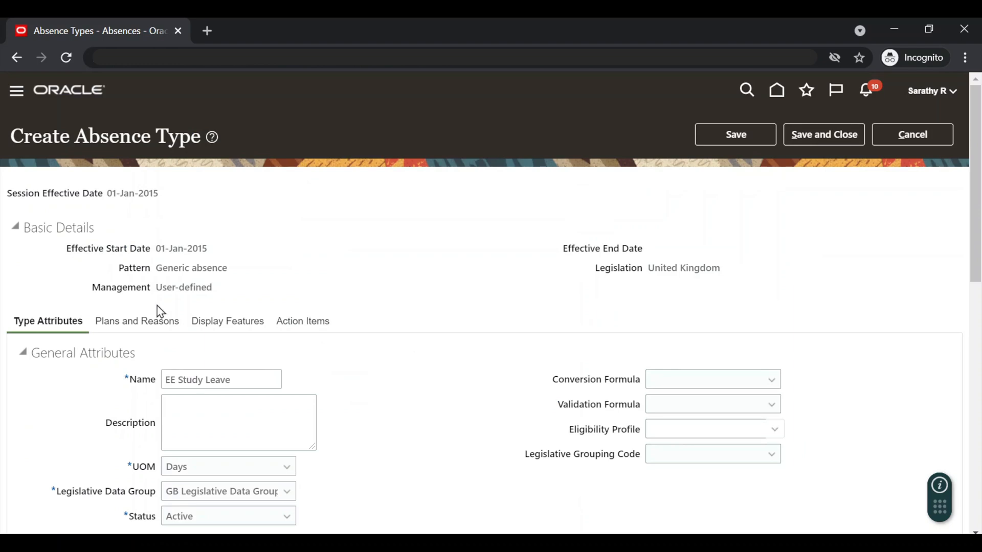
click(156, 328)
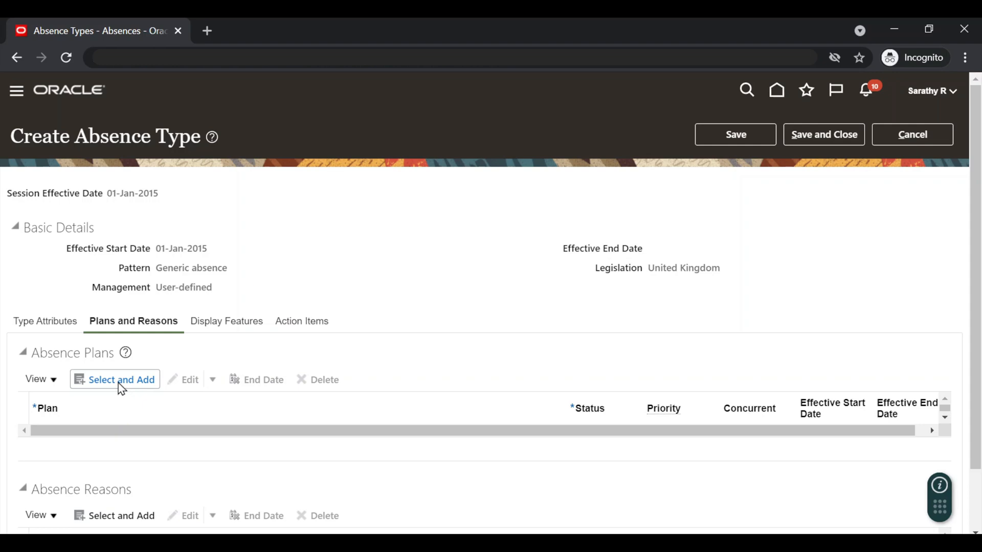
click(118, 382)
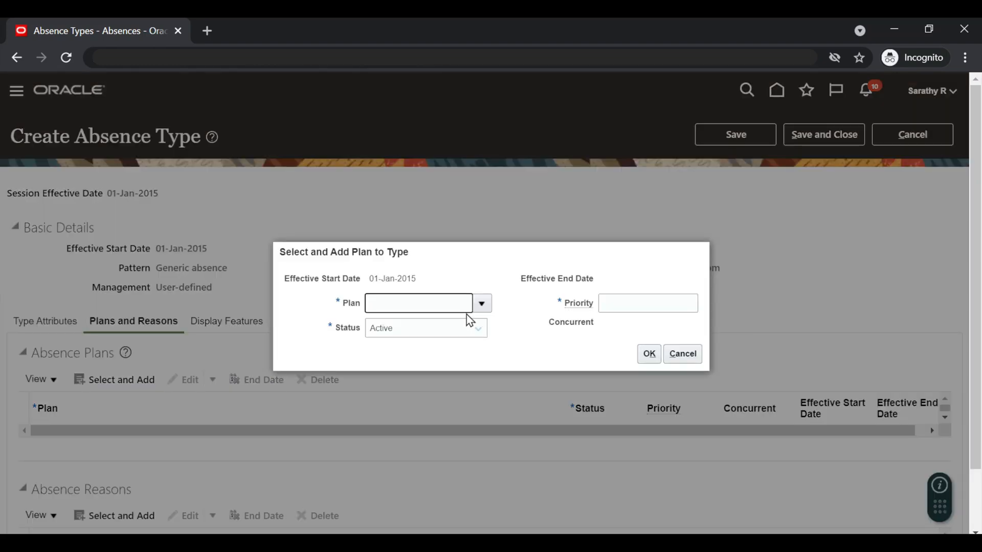
click(481, 304)
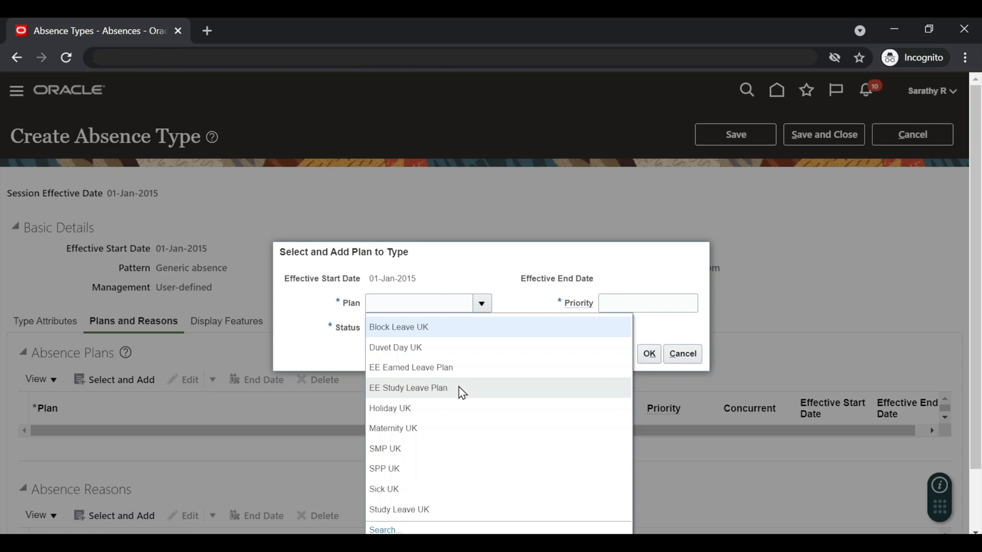
click(459, 388)
click(619, 305)
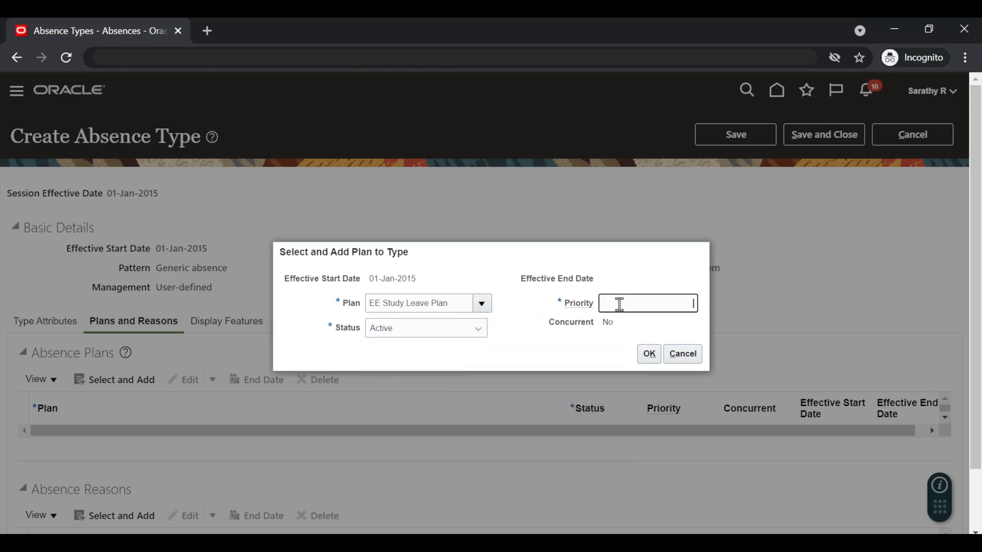
text(10)
click(648, 353)
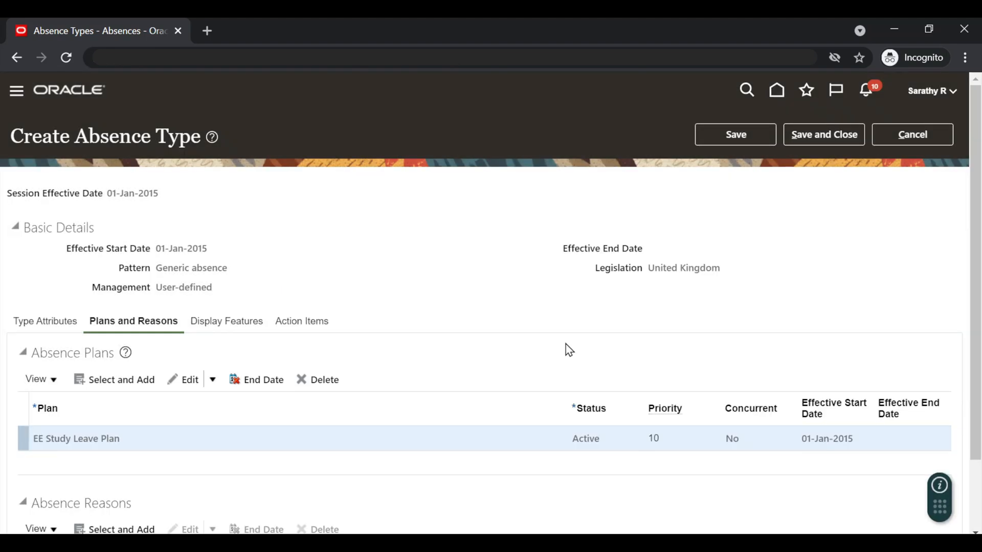
Step: Look through the type's display features and action items, and save and close the EE Study Leave type
click(255, 322)
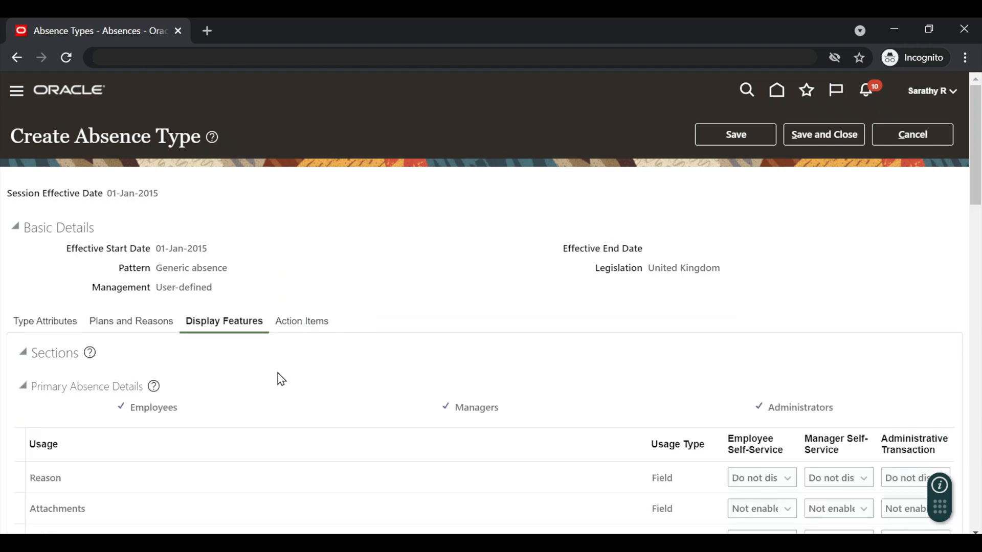
click(305, 330)
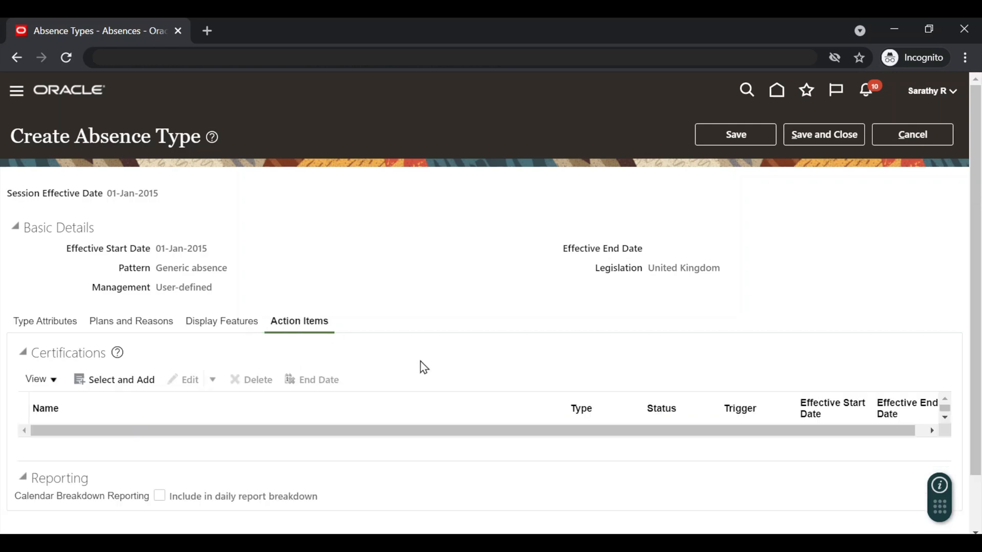
click(824, 137)
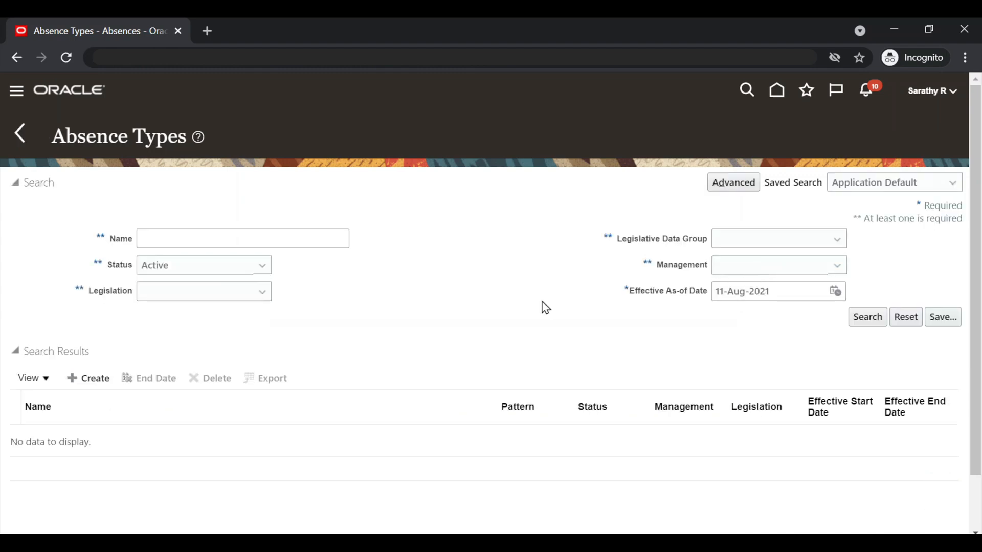
Step: Create another generic absence type effective 01-Jan-2015 under the United Kingdom legislation
click(99, 378)
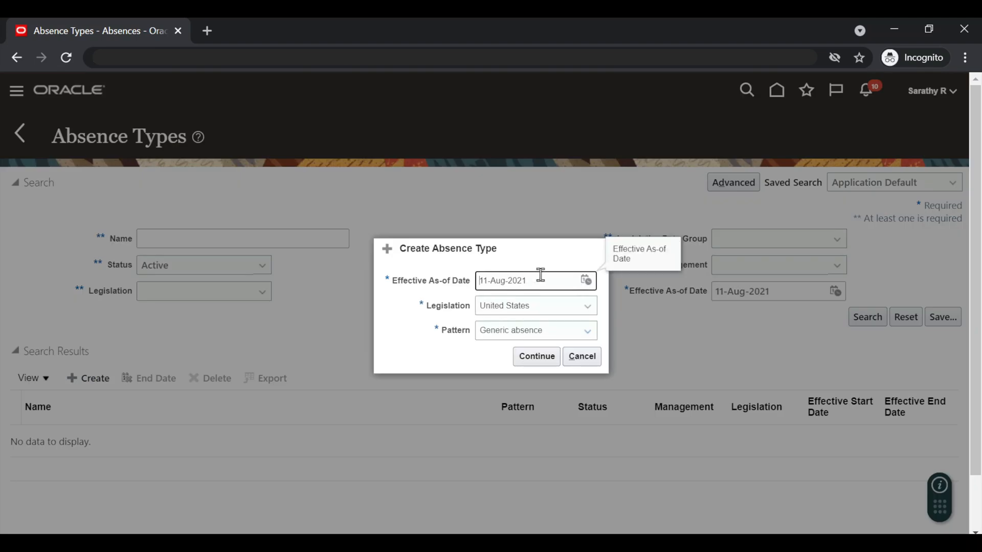
drag(540, 276, 391, 277)
text(01-Jan-2015)
click(516, 306)
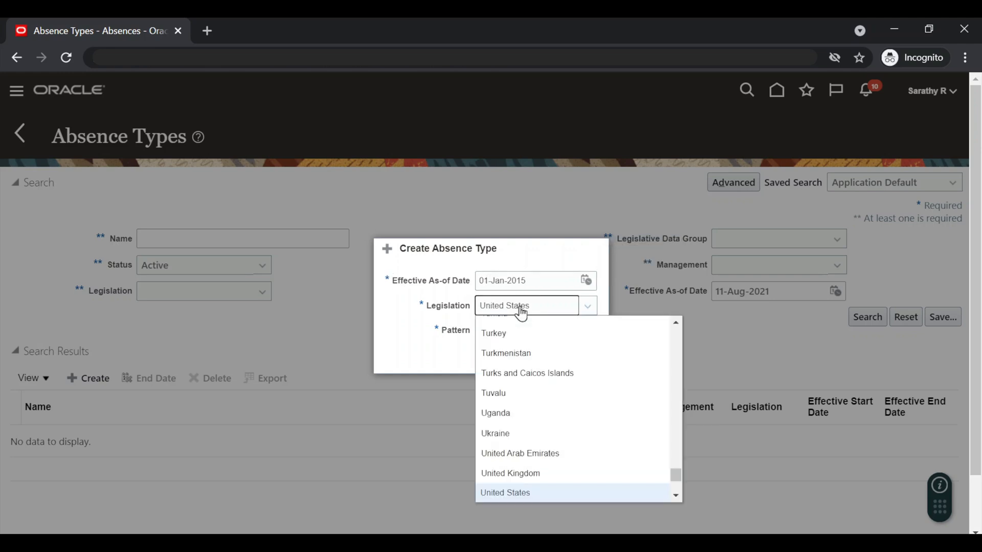
click(500, 476)
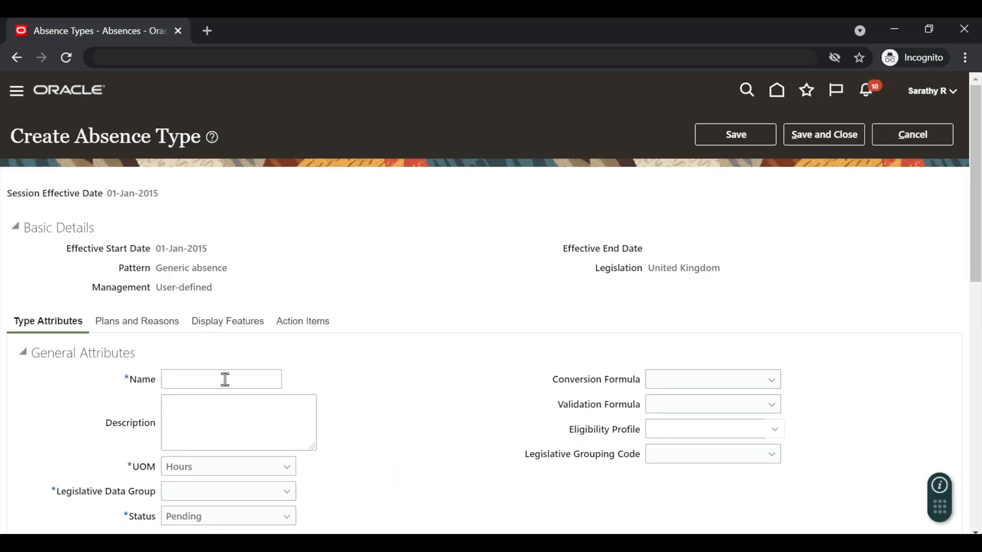
Step: Name the absence type EE Earned Leave, with UOM Days, the GB Legislative Data Group and status Active
click(223, 378)
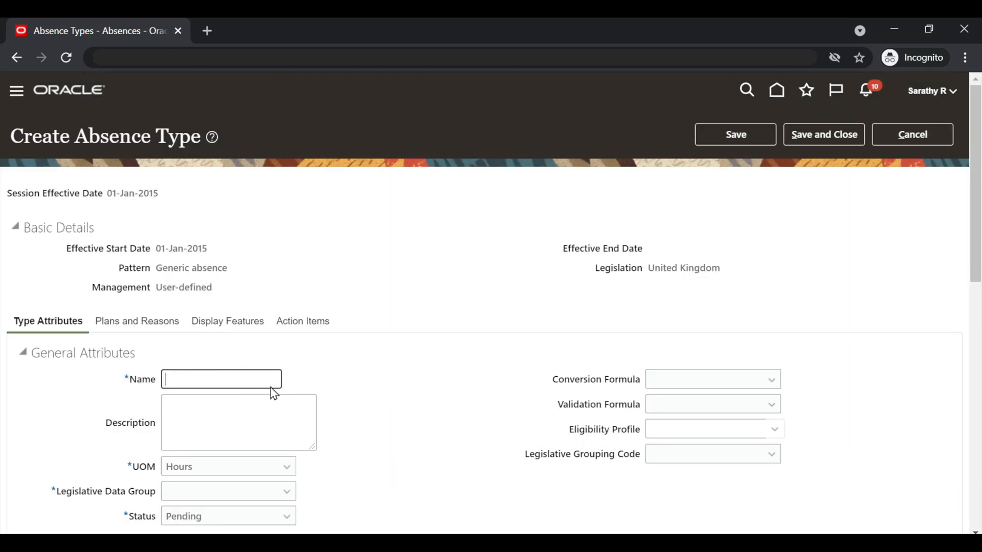
text(EE )
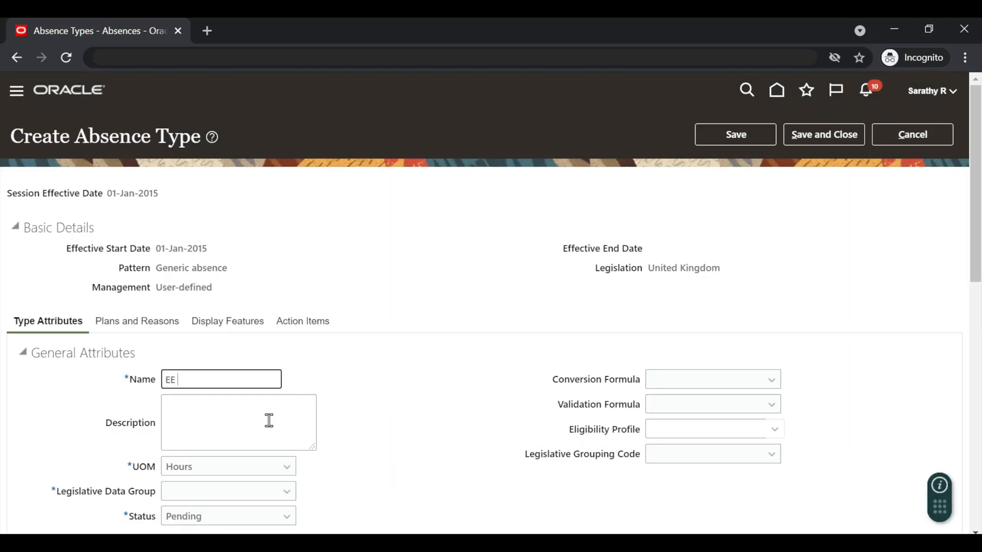
text(Earned Leave)
click(411, 416)
scroll(412, 417, down, 1)
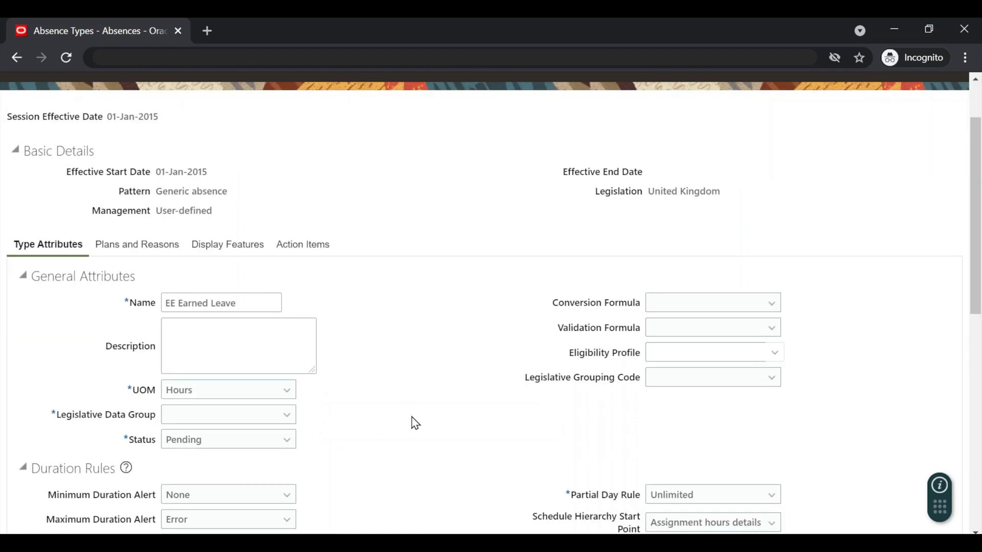
click(285, 391)
click(253, 430)
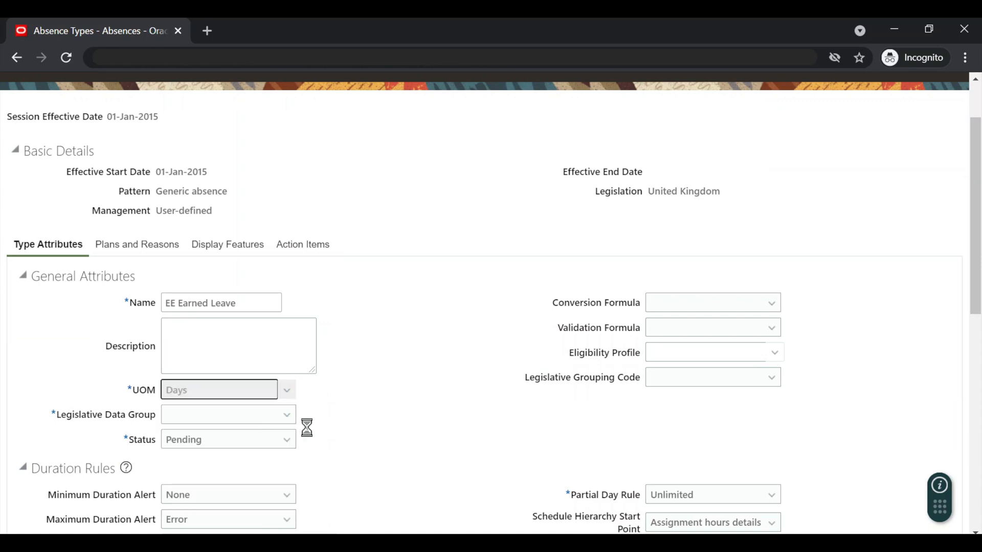
click(287, 415)
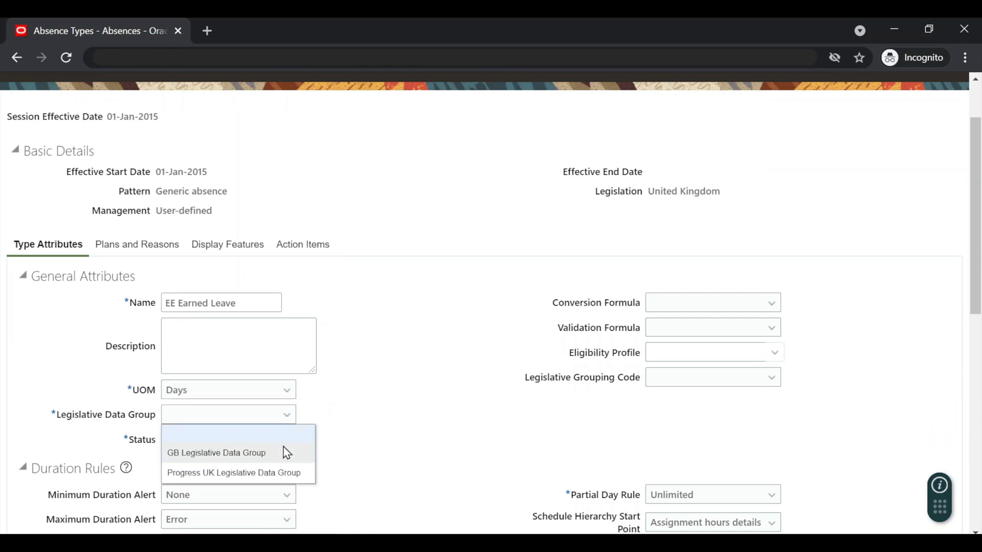
click(281, 451)
click(287, 440)
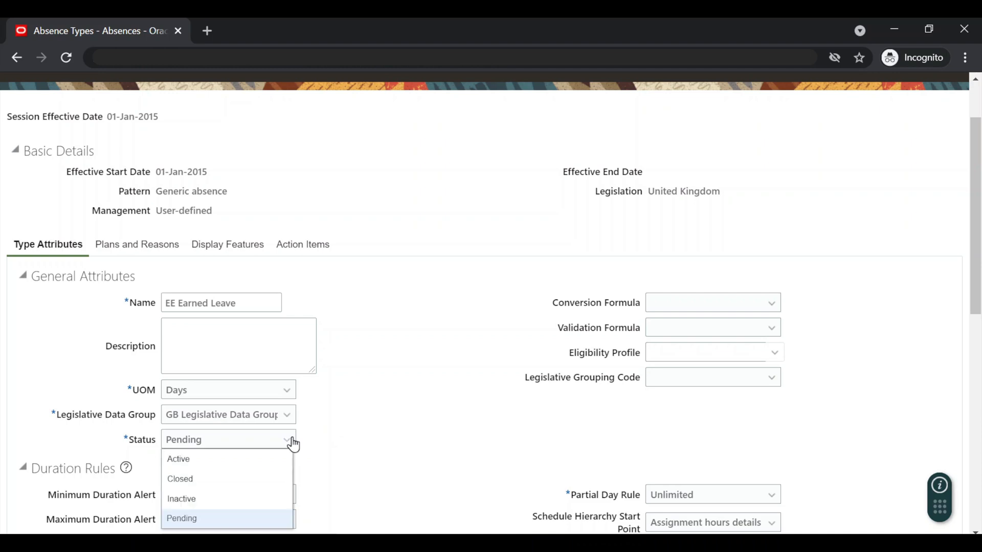
click(263, 460)
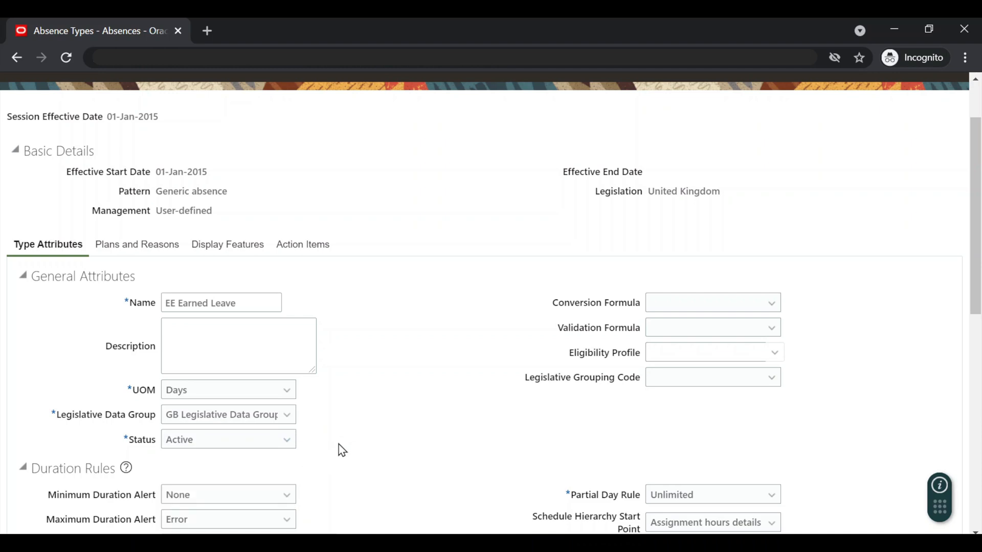
Step: Enable employee, manager and administrative updates in the EE Earned Leave type's absence record maintenance
scroll(346, 445, down, 6)
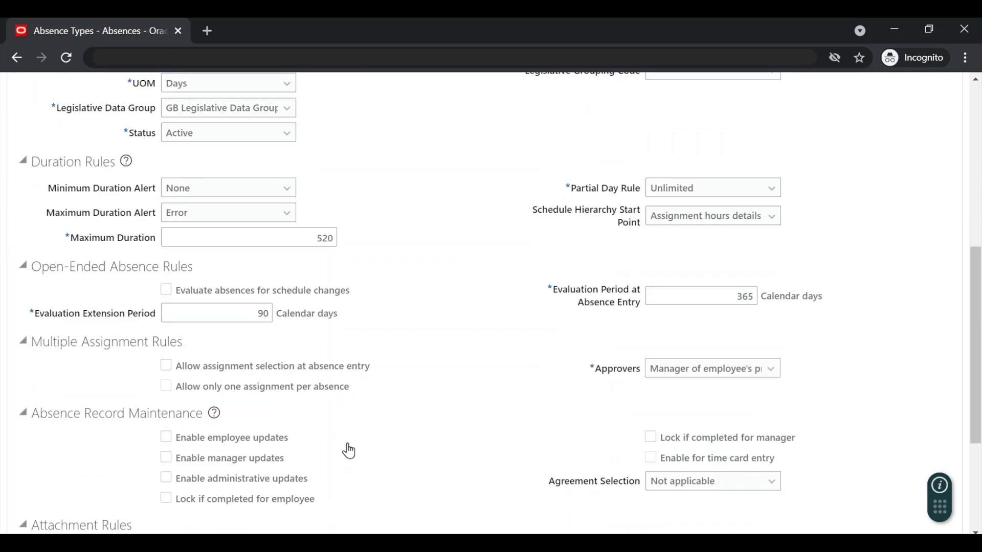
click(166, 437)
scroll(207, 409, down, 2)
click(166, 380)
click(166, 401)
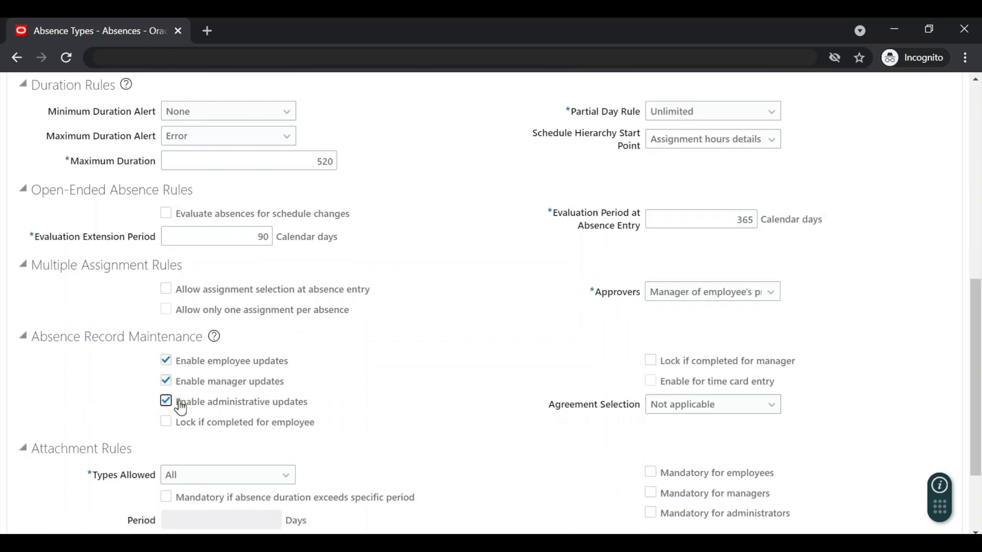
Step: Add the EE Earned Leave Plan to the absence type's plans with priority 10 and status Active
scroll(407, 427, up, 6)
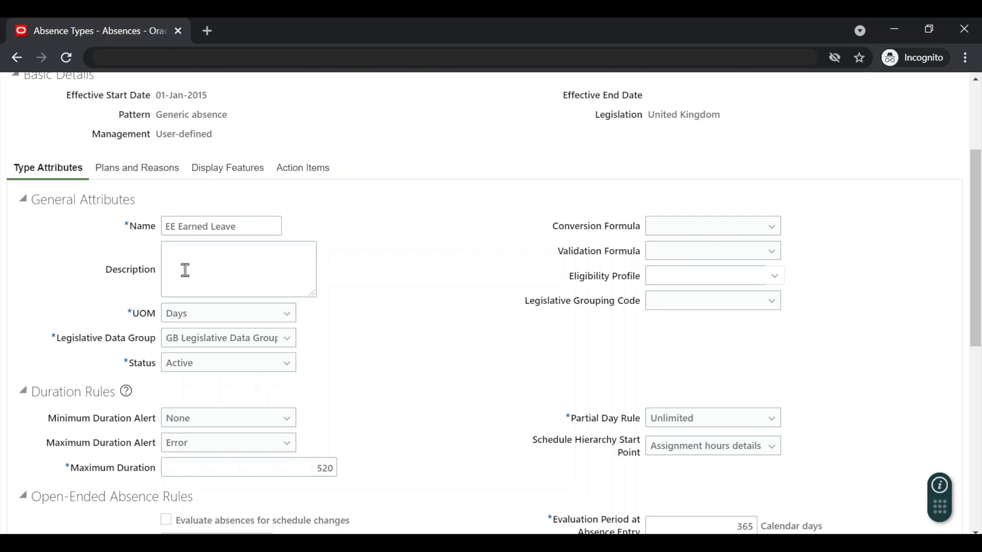
click(139, 176)
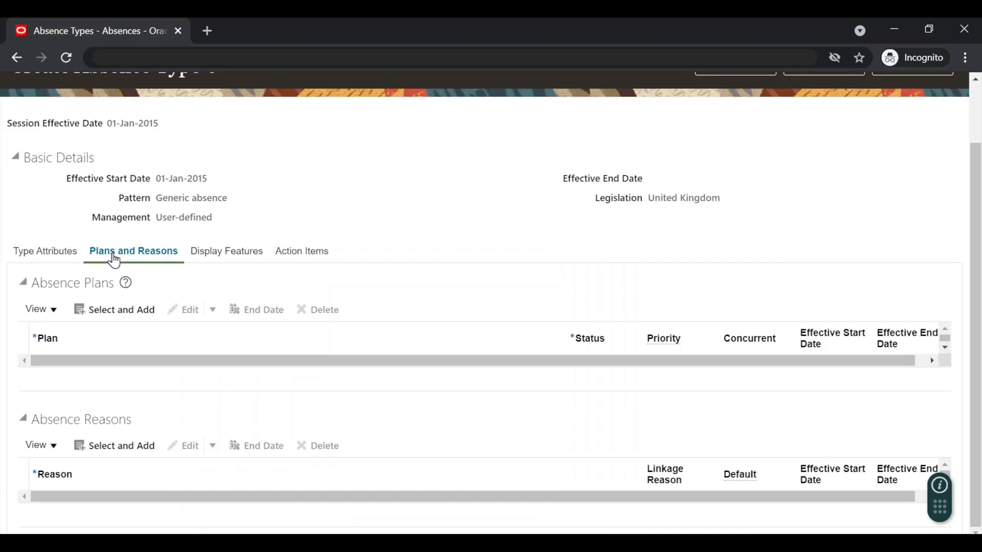
click(137, 310)
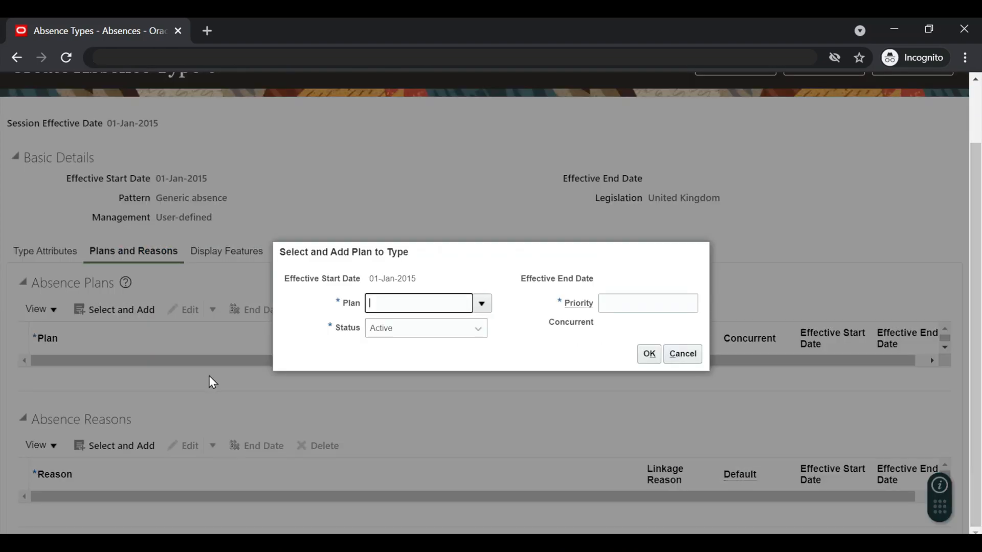
click(480, 302)
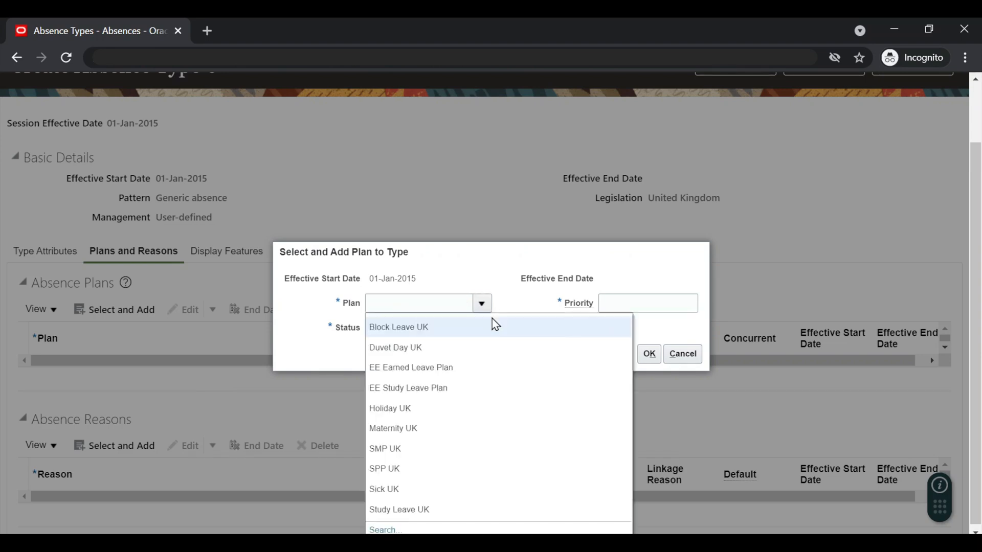
click(450, 368)
click(638, 306)
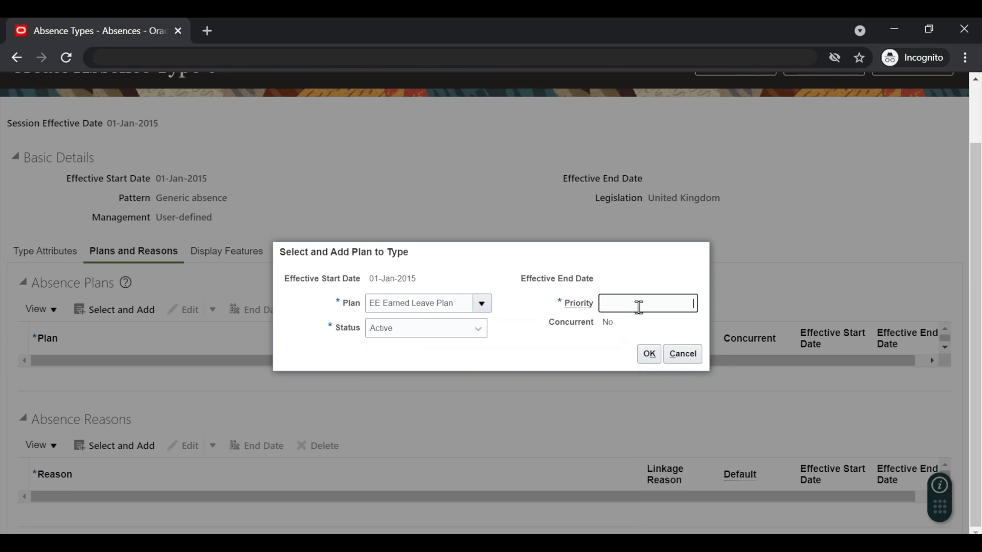
text(10)
click(649, 353)
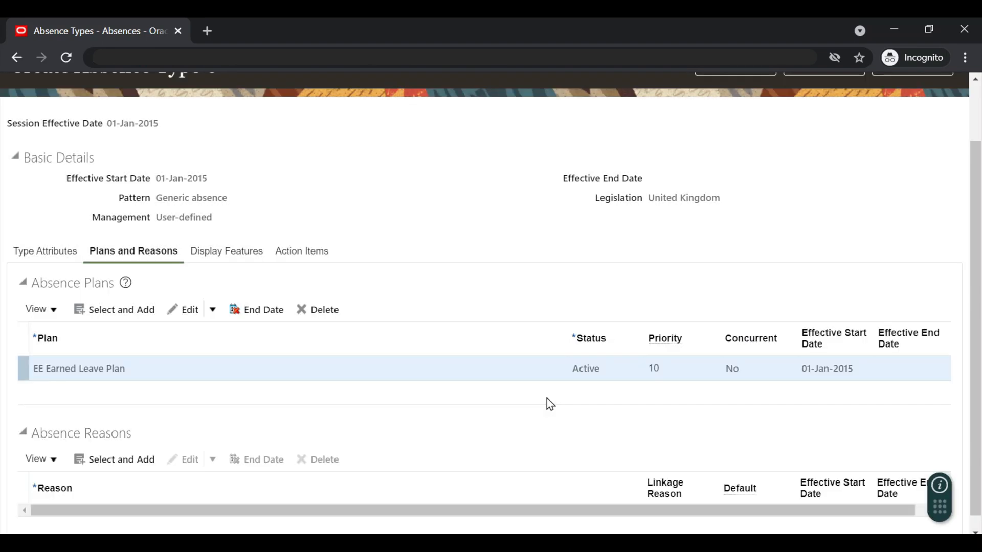
Step: Save and close the EE Earned Leave type, and search the absence types for names starting with EE
scroll(534, 411, up, 2)
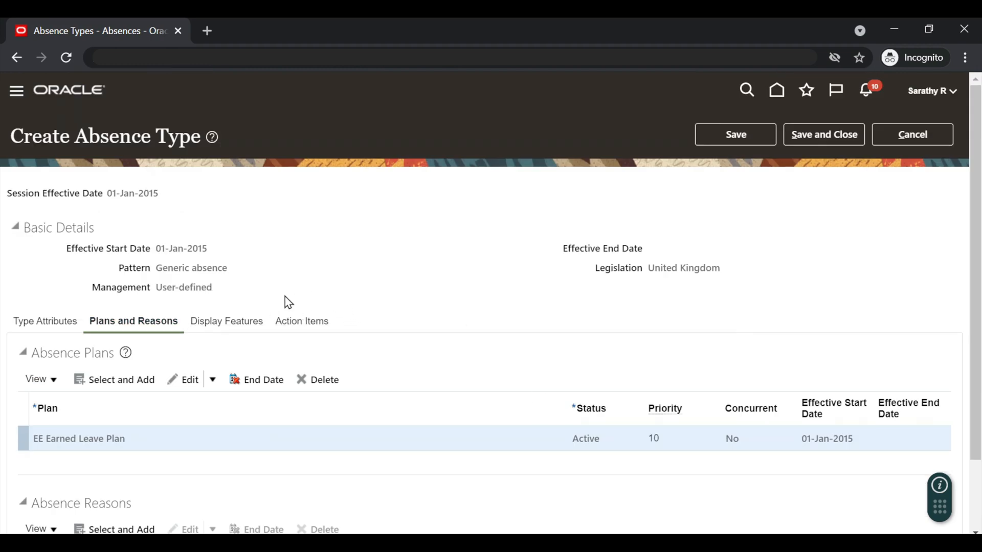
click(841, 137)
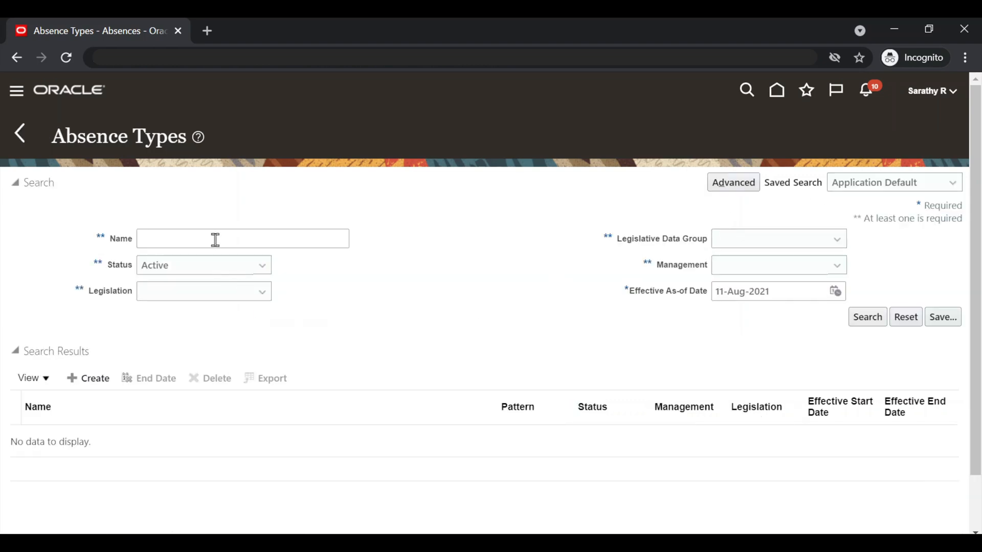
click(210, 238)
text(EE)
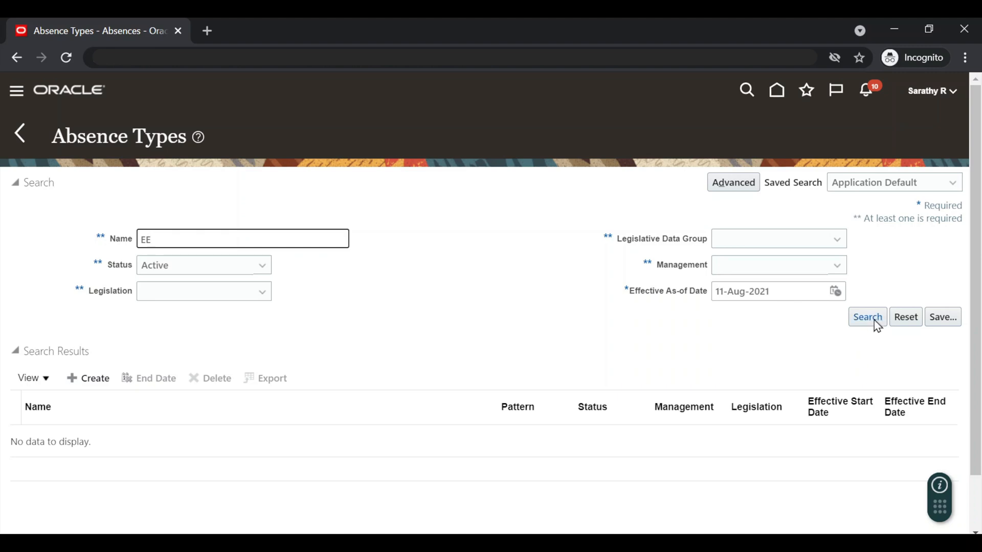
click(867, 318)
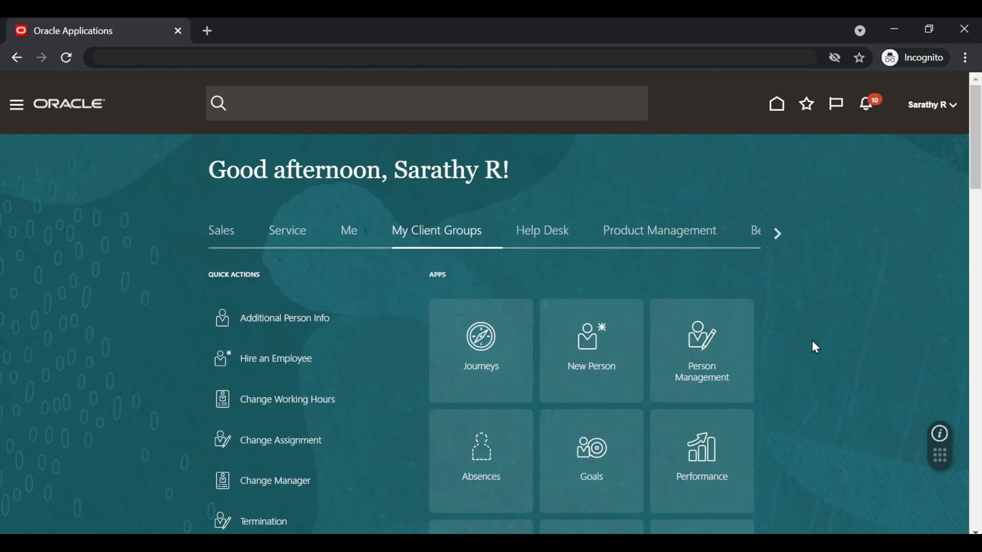
Step: Start hiring a new employee with hire date 01-Jun-2020, hire action Hire and legal employer UK Legal Entity
click(592, 363)
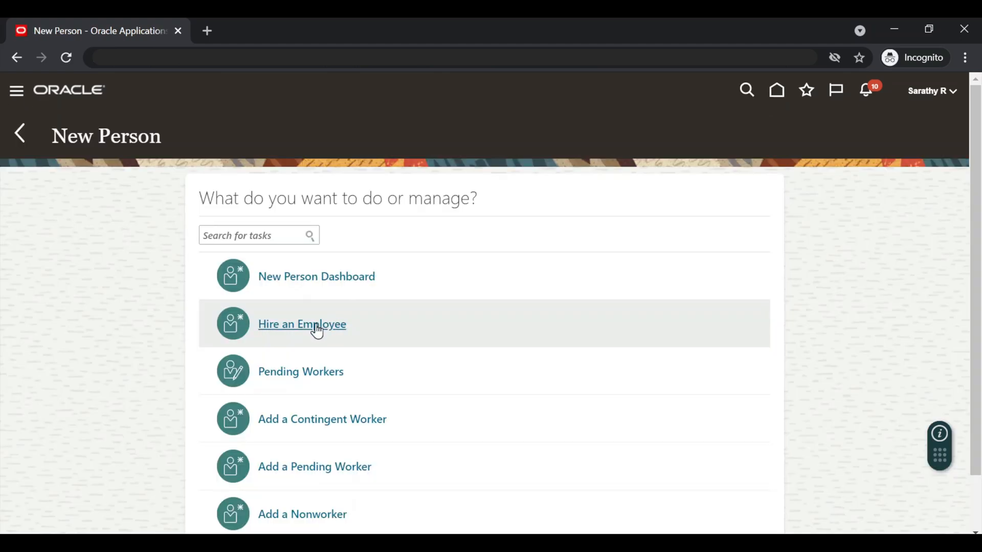
click(315, 325)
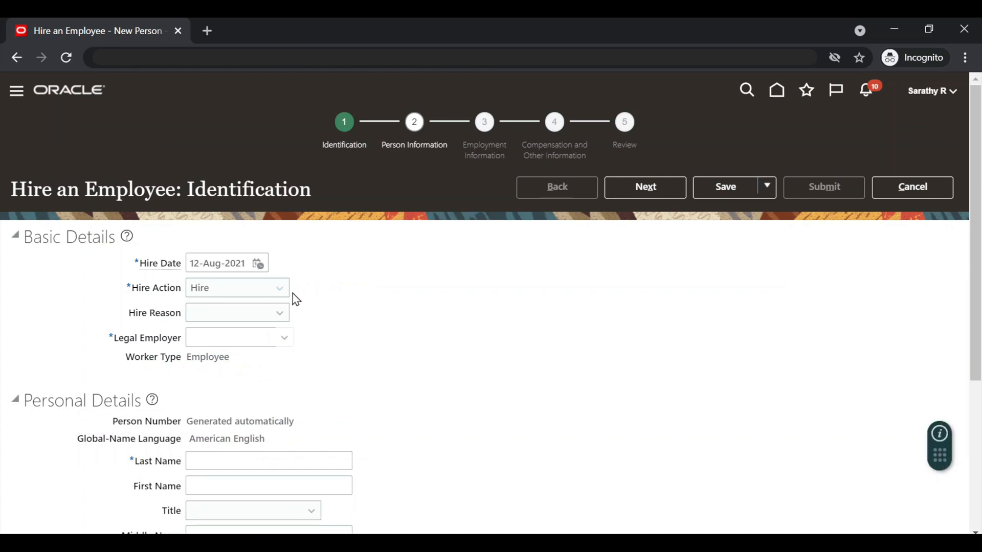
drag(246, 263, 49, 264)
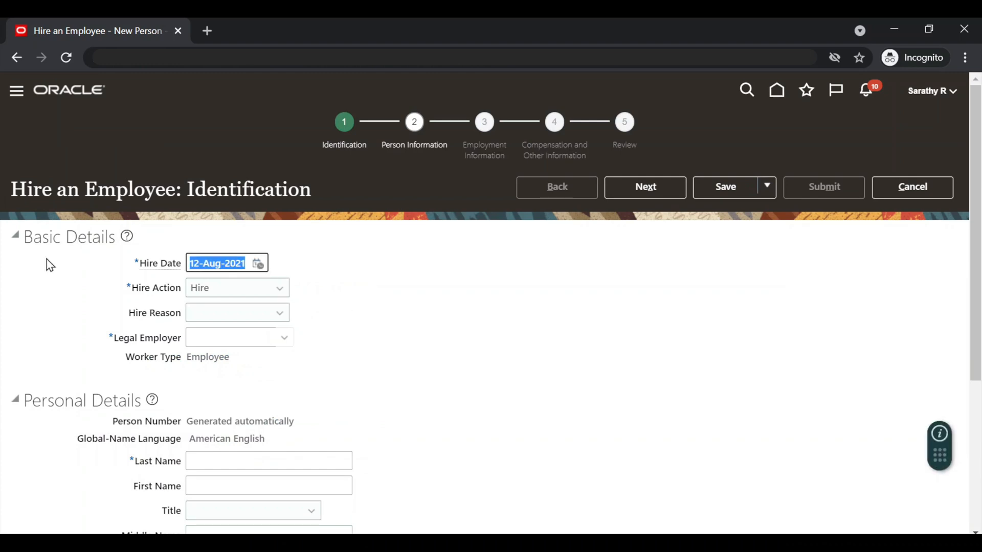
text(01-jun-2020)
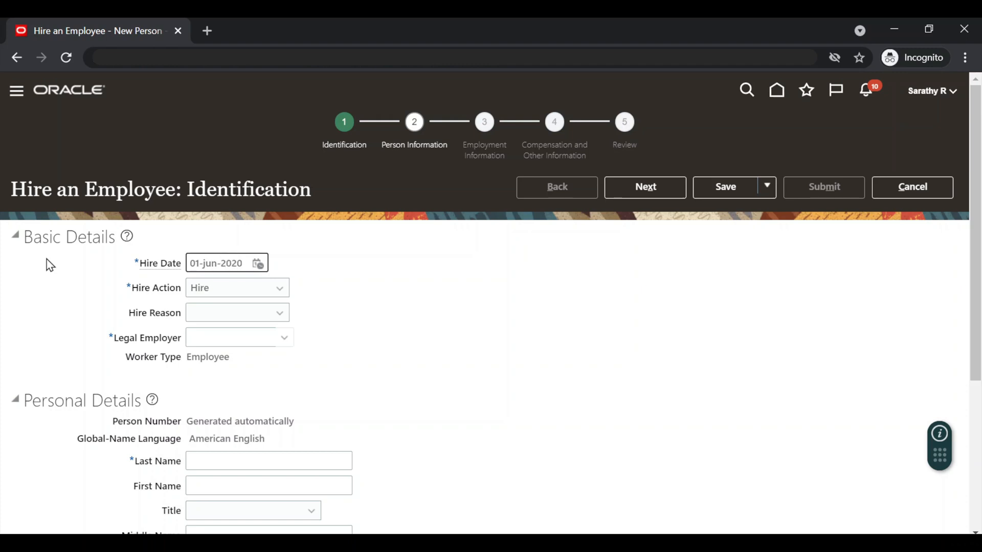
click(288, 255)
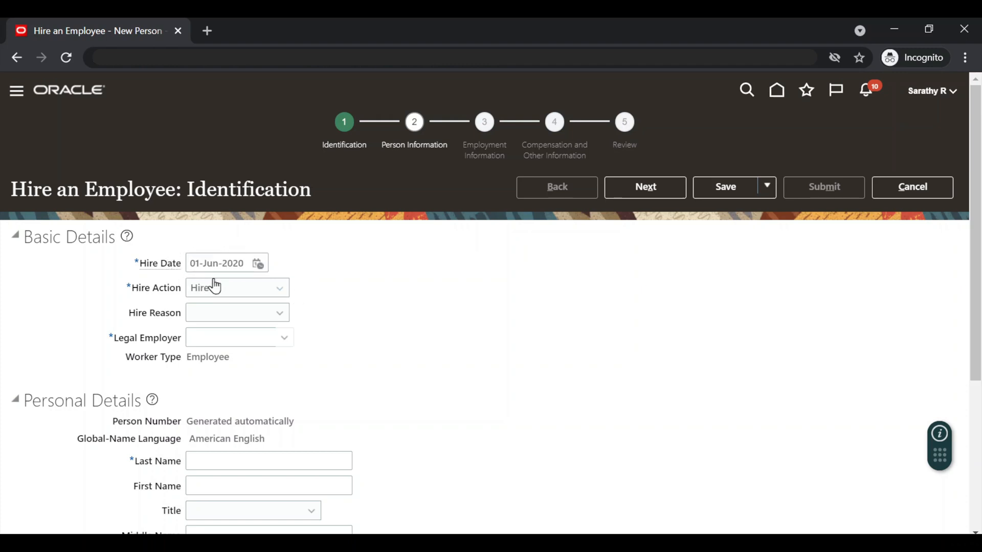
click(227, 336)
text(UK)
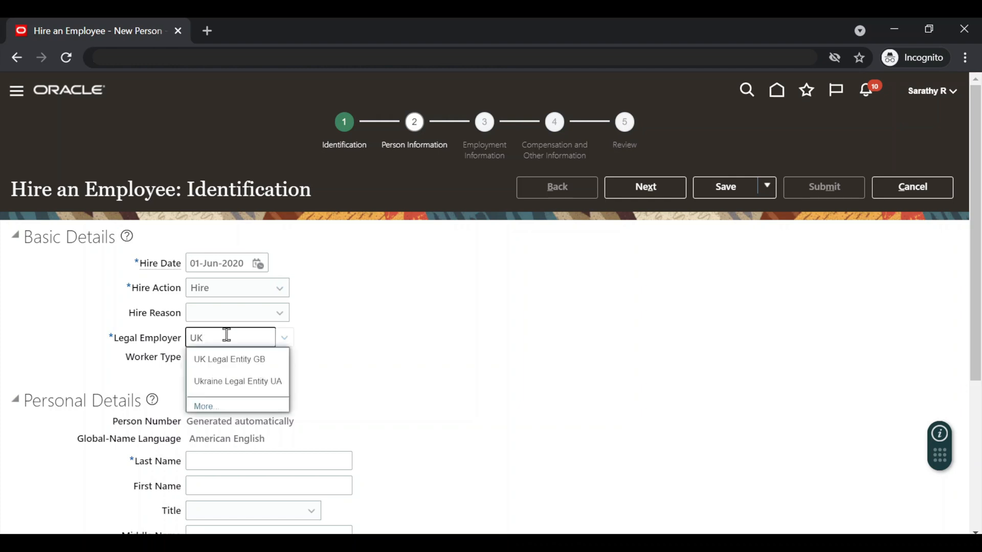
click(242, 360)
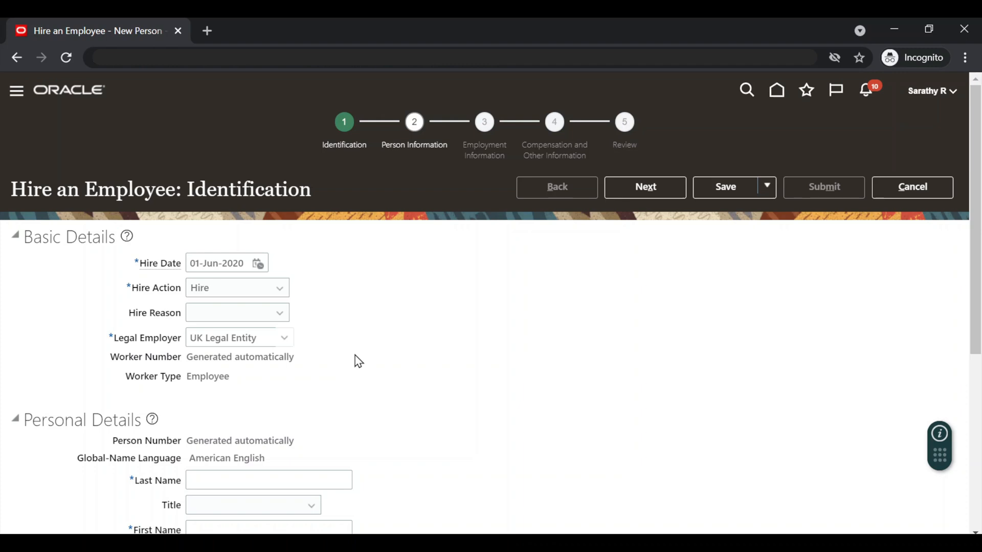
Step: Enter the new employee's last name and first name in the personal details
scroll(358, 361, down, 3)
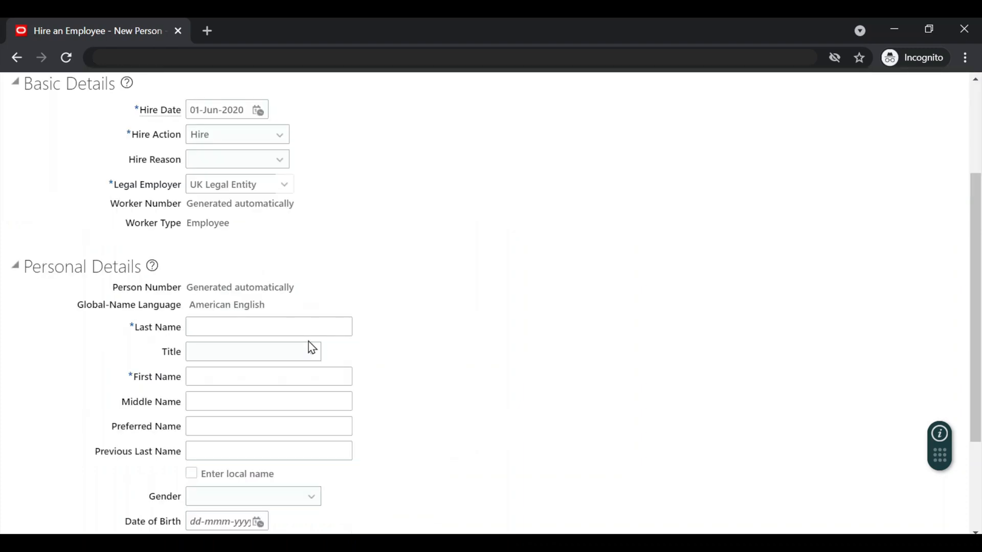
click(249, 325)
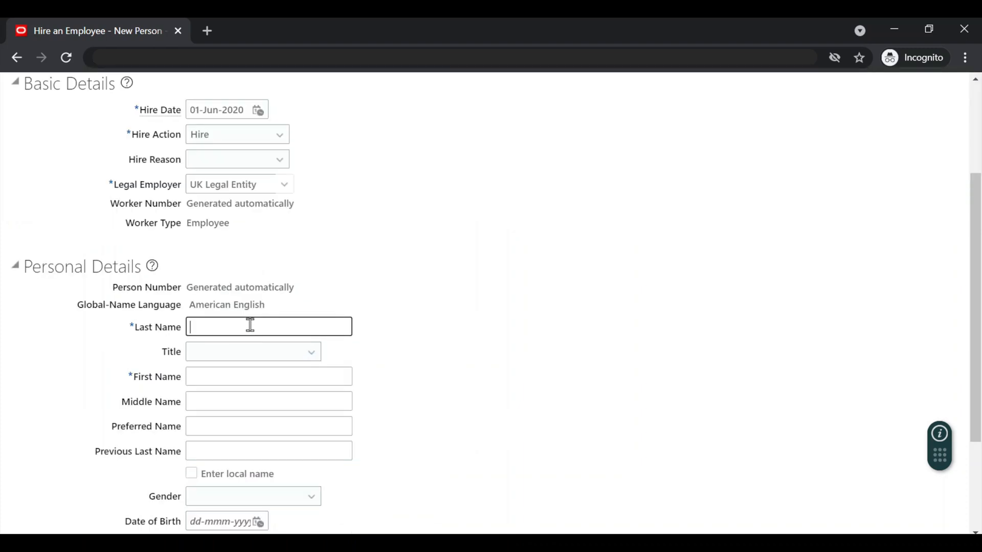
text(GB)
key(Tab)
key(Tab)
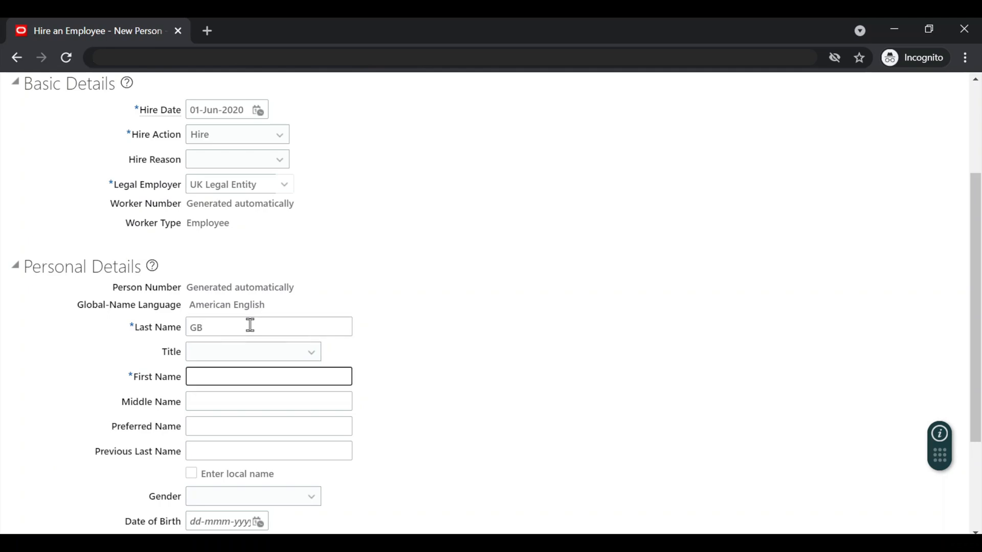
text(Employee 1)
click(396, 391)
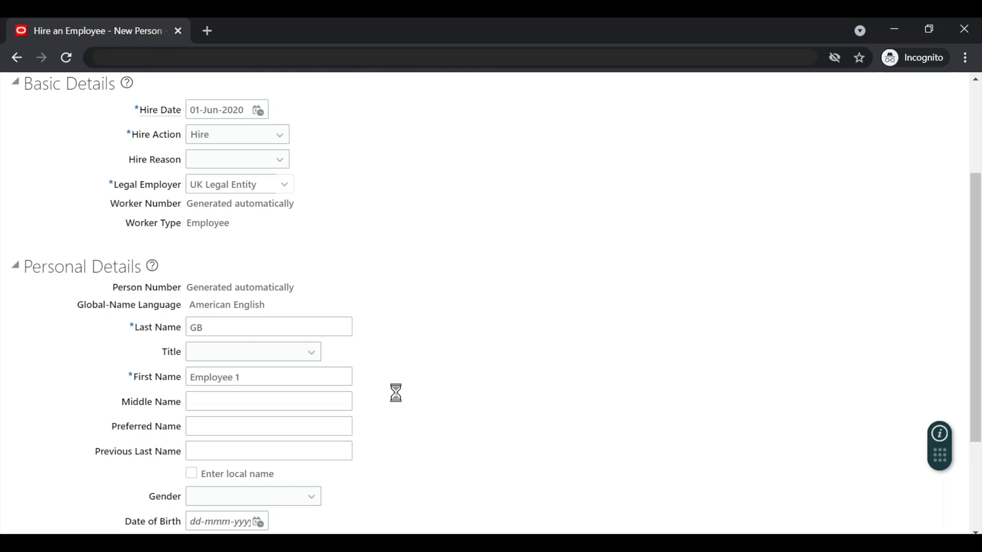
Step: Enter the employee's date of birth and advance the hire to the employment information, leaving the home address blank
scroll(396, 391, down, 3)
click(220, 379)
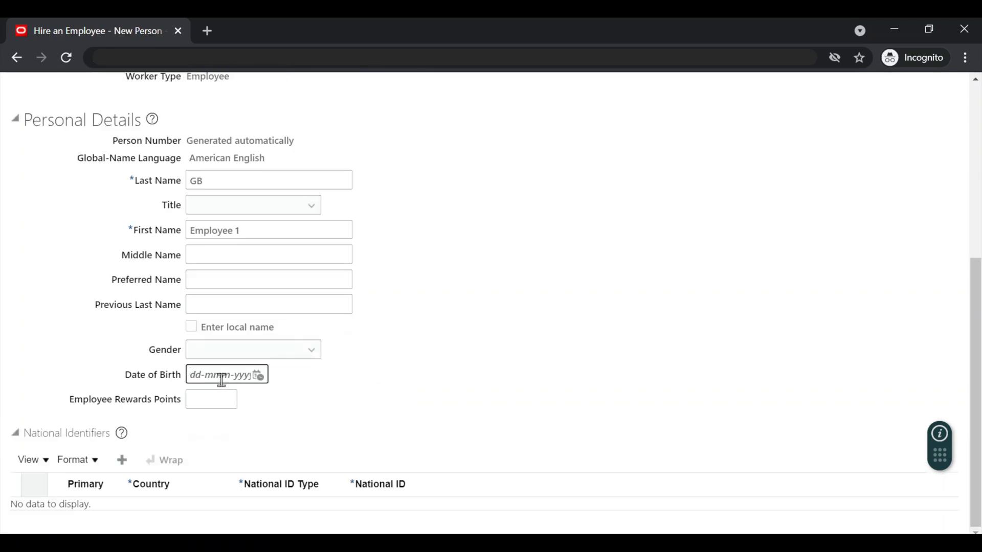
text(01-Jan-1986)
click(444, 400)
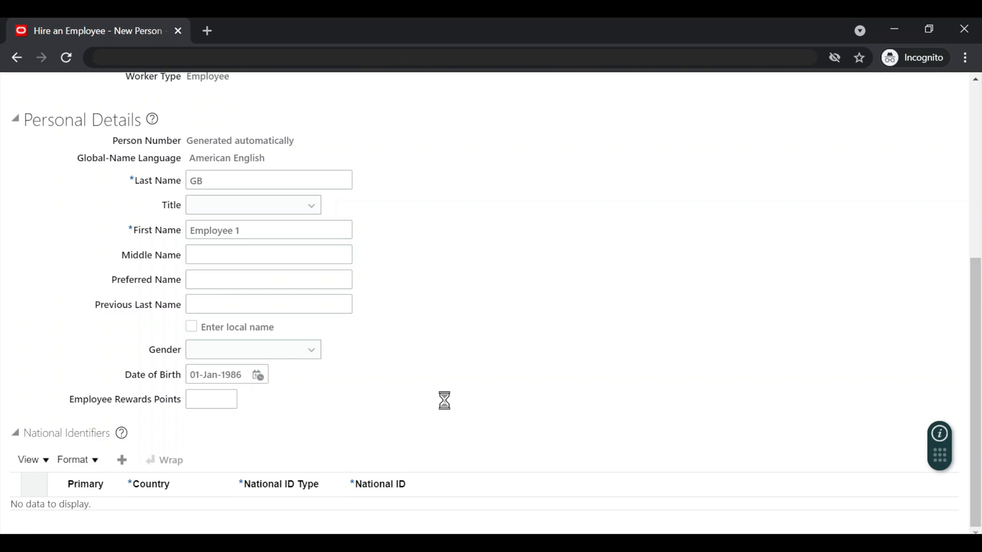
scroll(450, 404, up, 6)
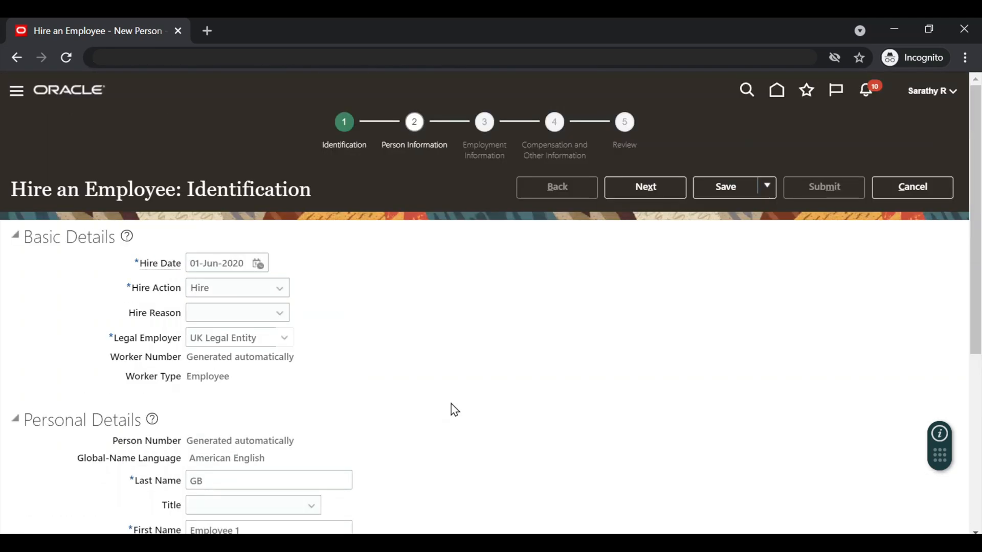
click(646, 193)
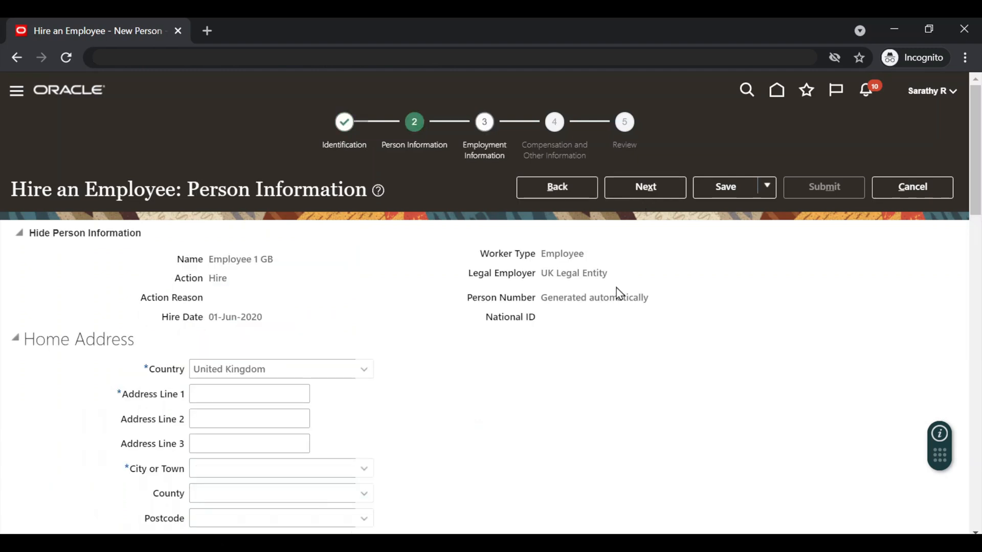
click(651, 193)
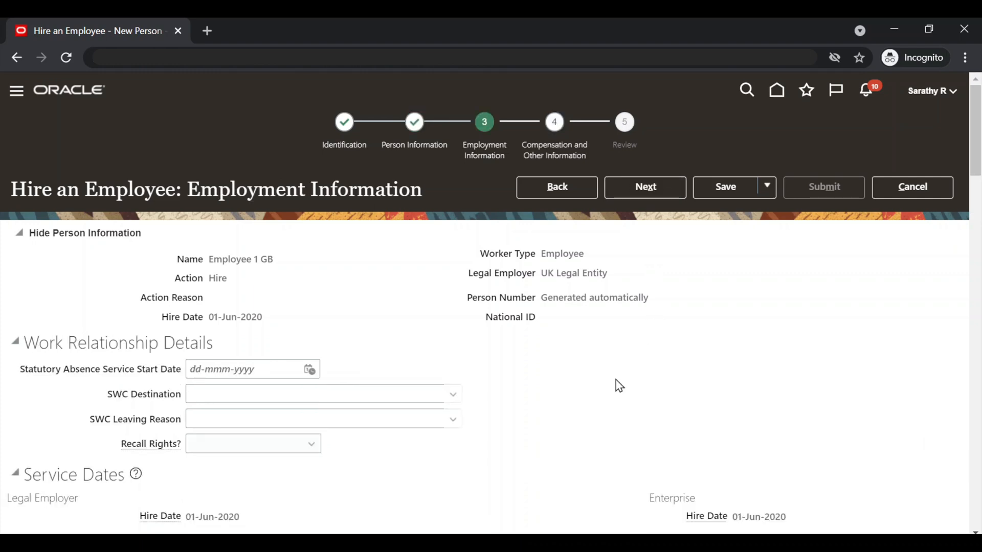
Step: Set the assignment's business unit to UK Business Unit
scroll(616, 379, down, 1)
scroll(615, 379, down, 4)
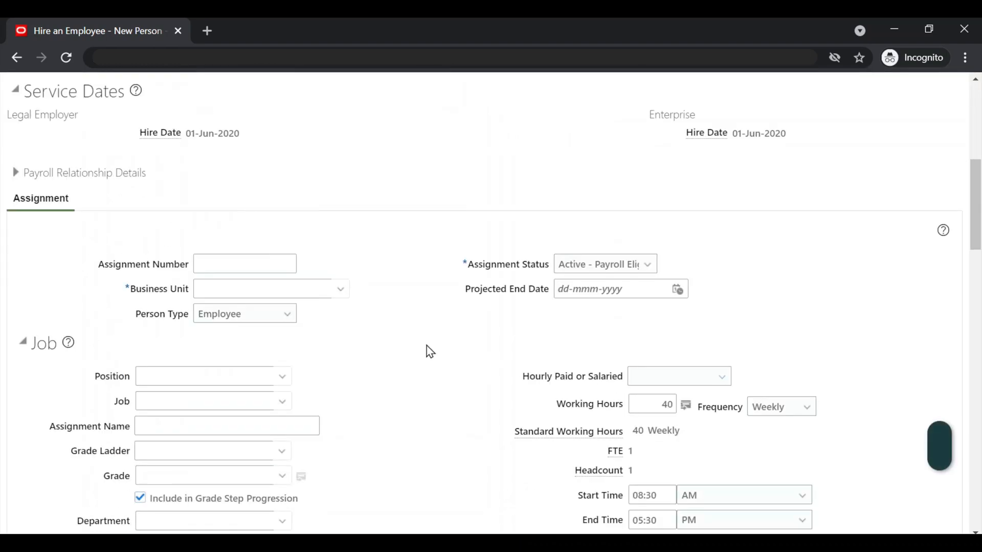
click(228, 287)
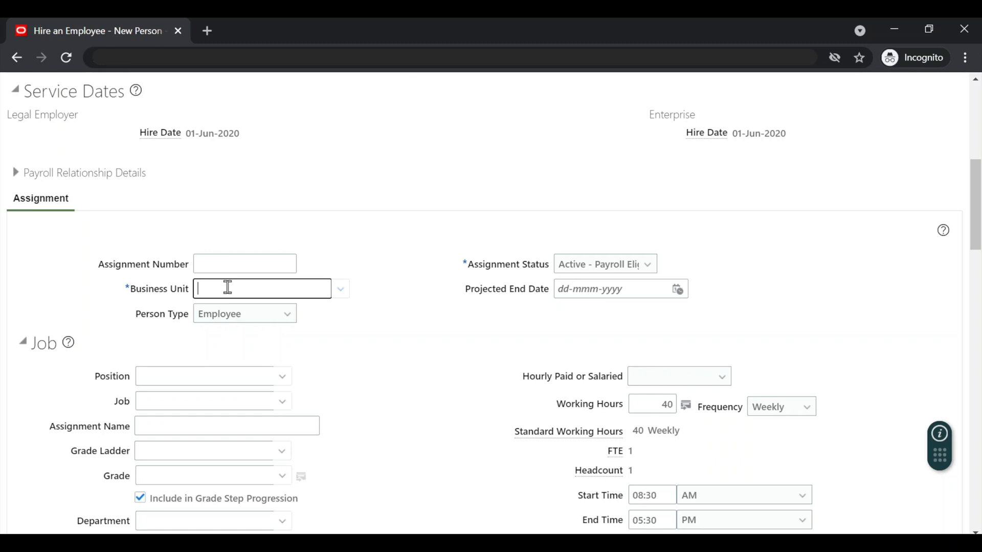
text(UK)
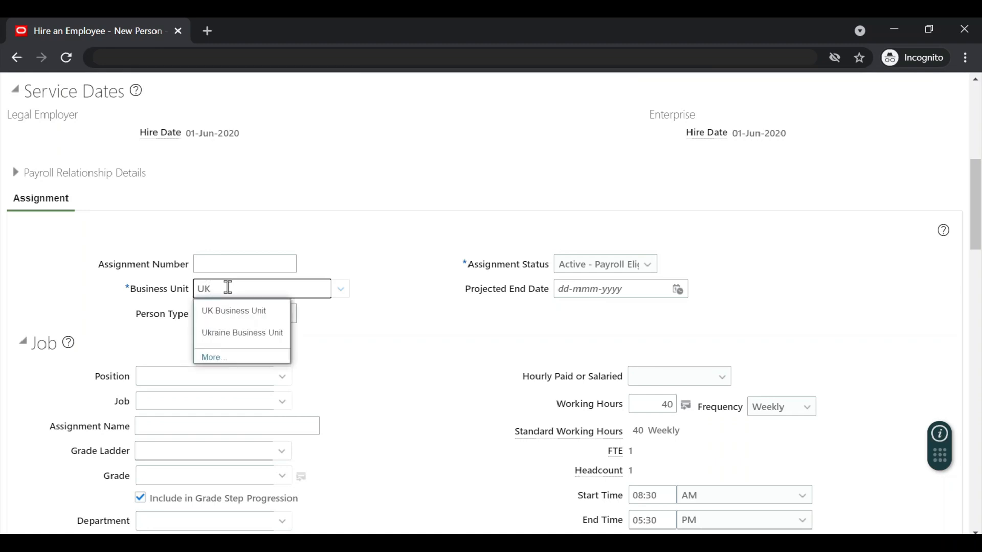
click(228, 311)
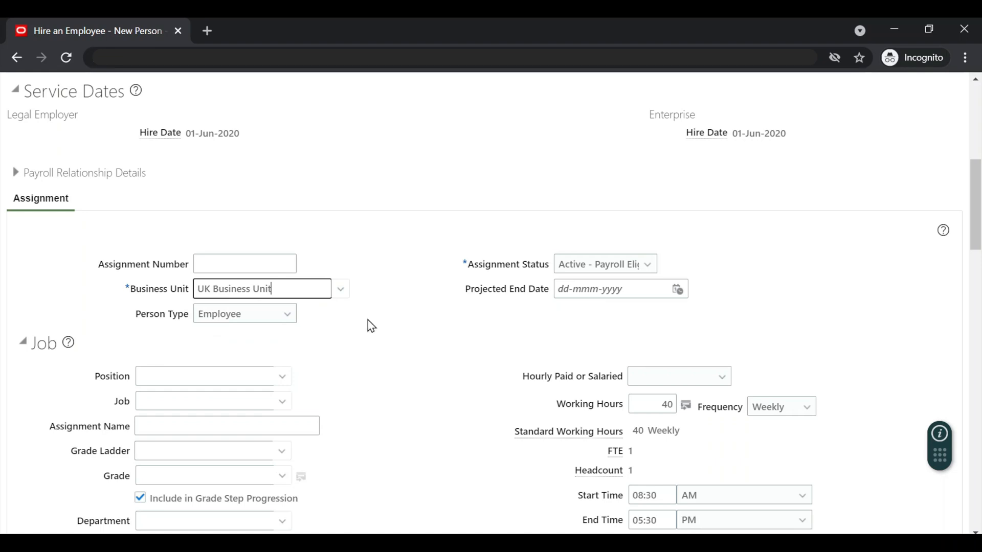
click(367, 320)
Step: Add a payroll row to the assignment's payroll details and choose UK Monthly Payroll
scroll(373, 332, down, 2)
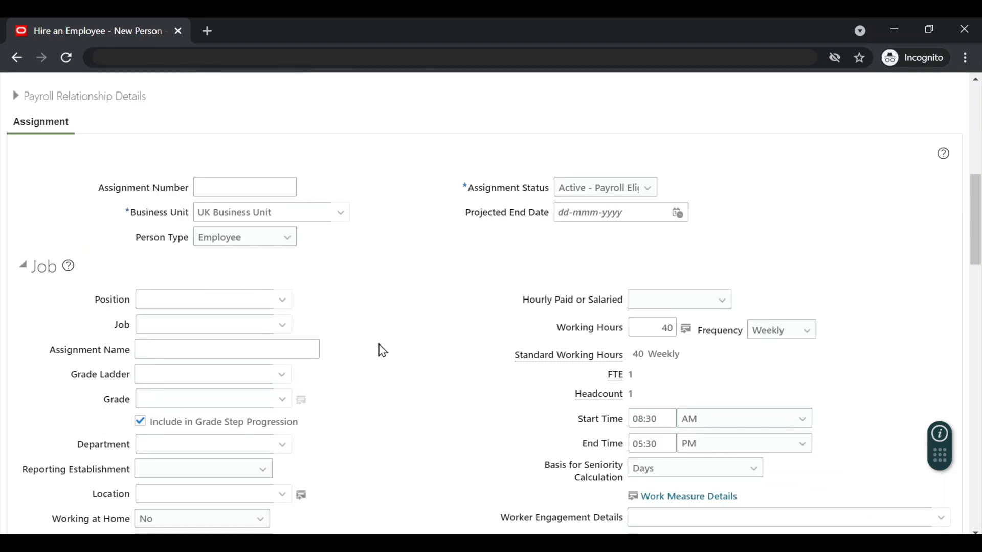
scroll(379, 344, down, 15)
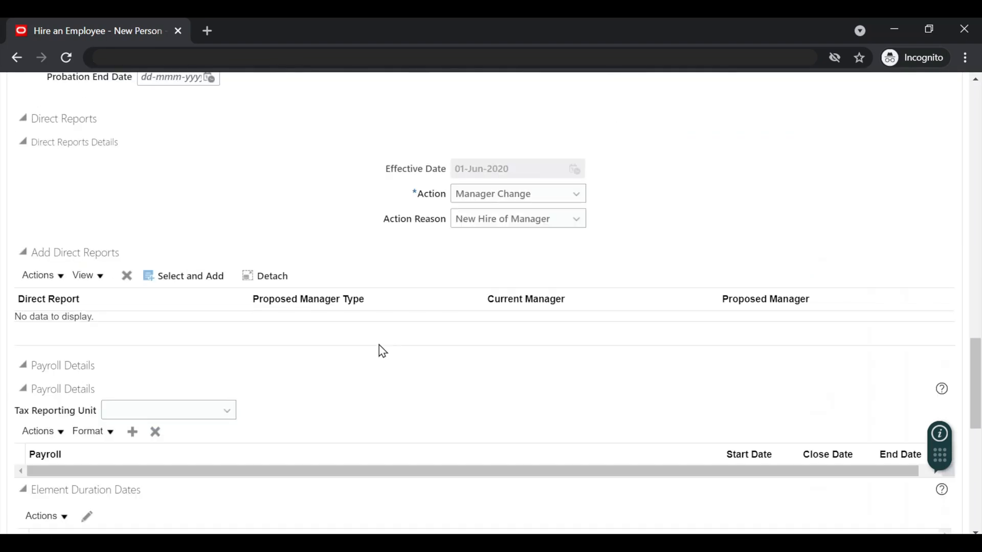
scroll(379, 345, down, 3)
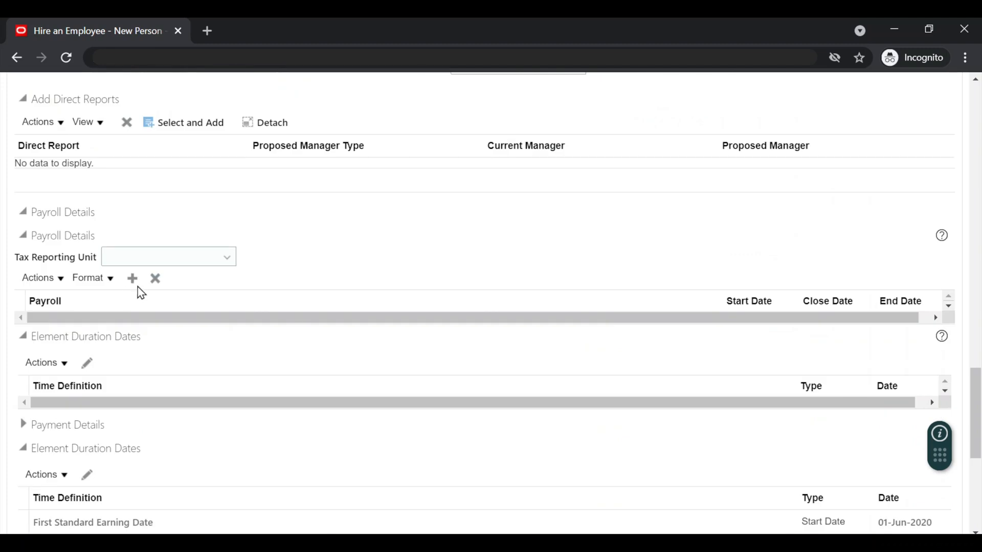
click(152, 329)
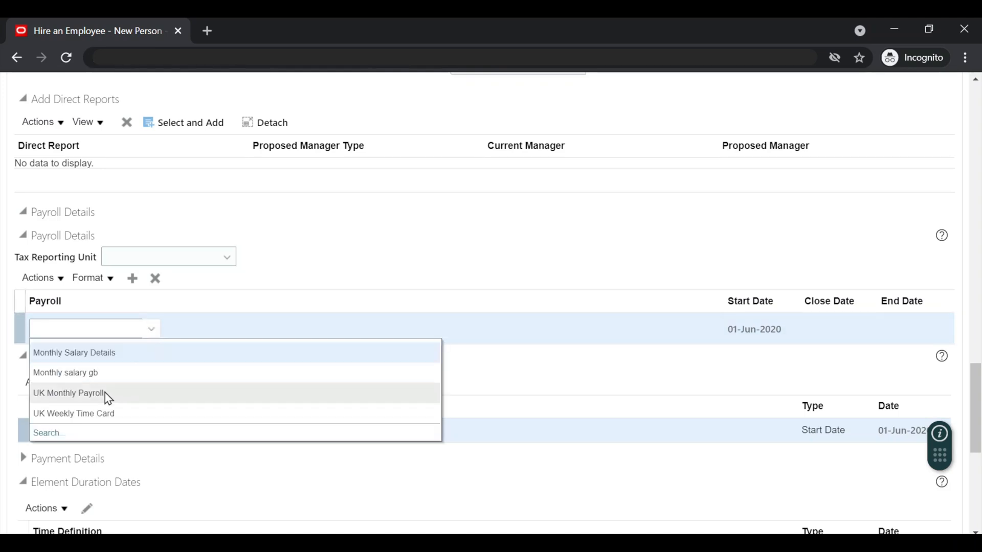
click(105, 393)
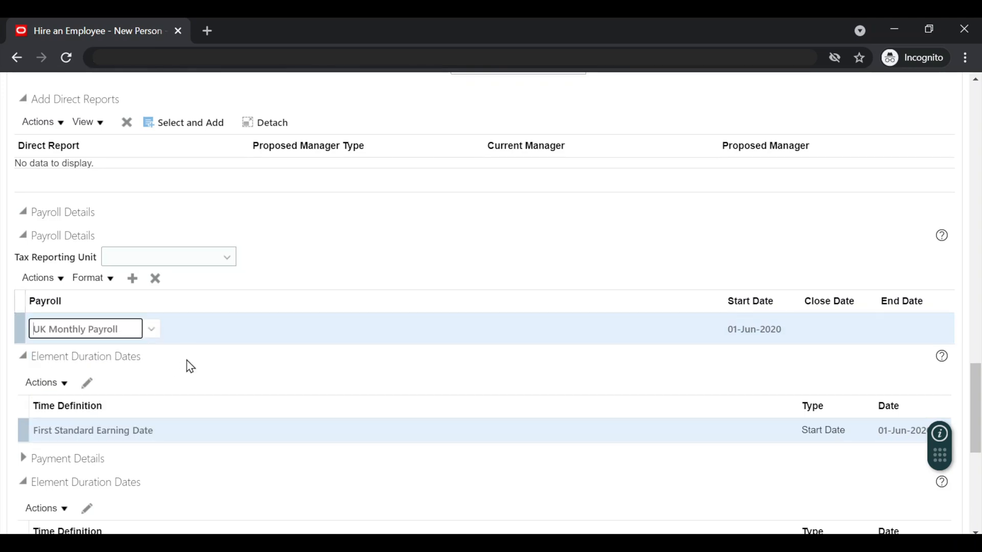
Step: Advance the hire through the compensation information without entries to the review, then submit it and acknowledge the confirmation
scroll(483, 368, up, 15)
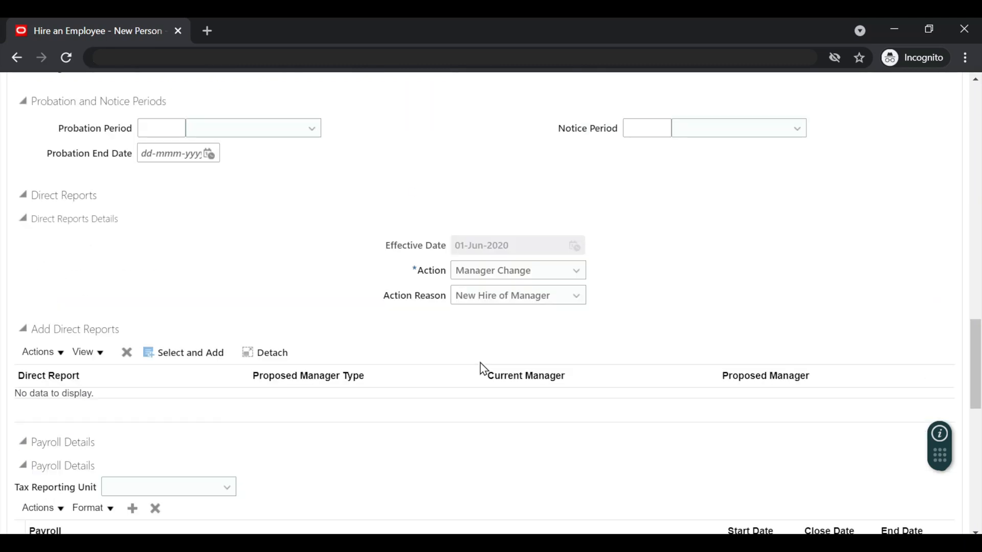
scroll(483, 368, up, 7)
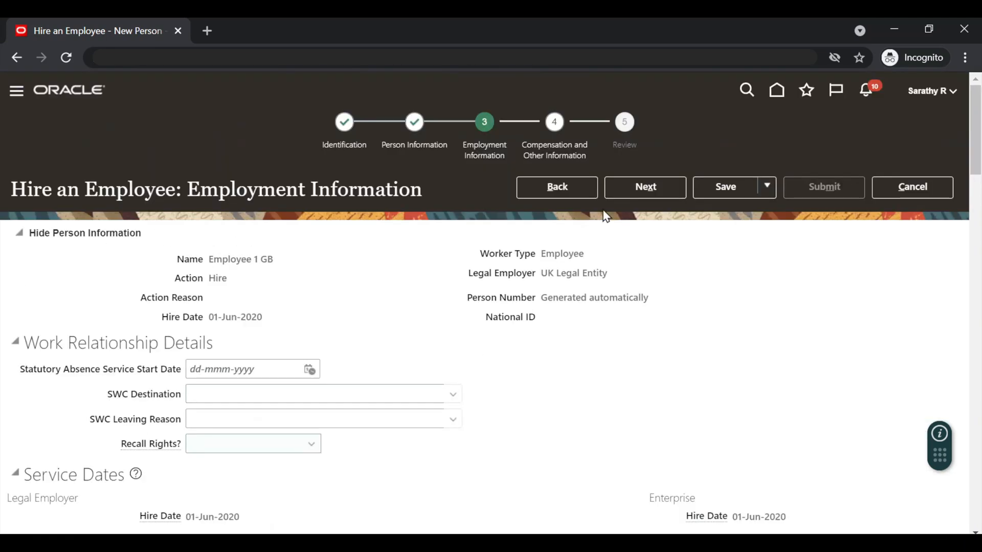
click(651, 188)
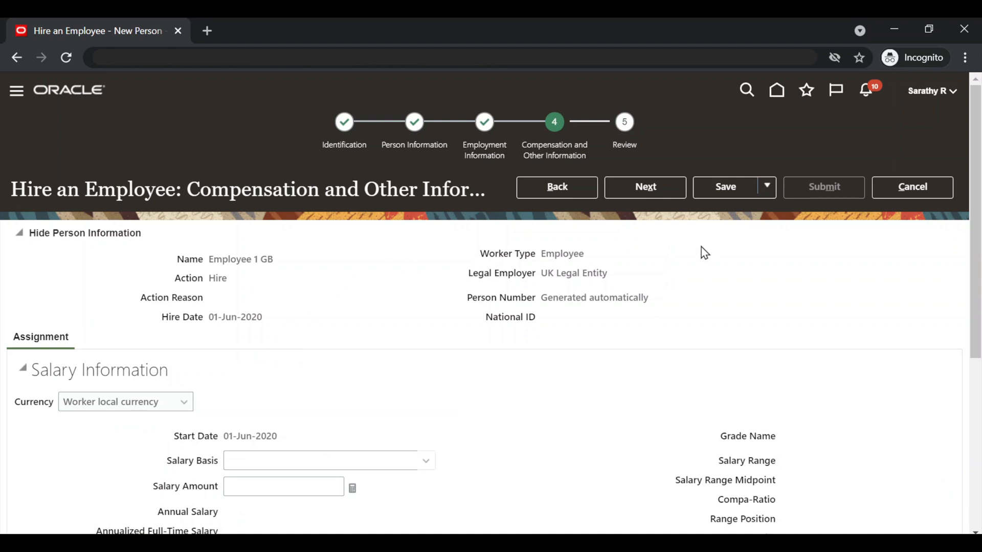
click(642, 193)
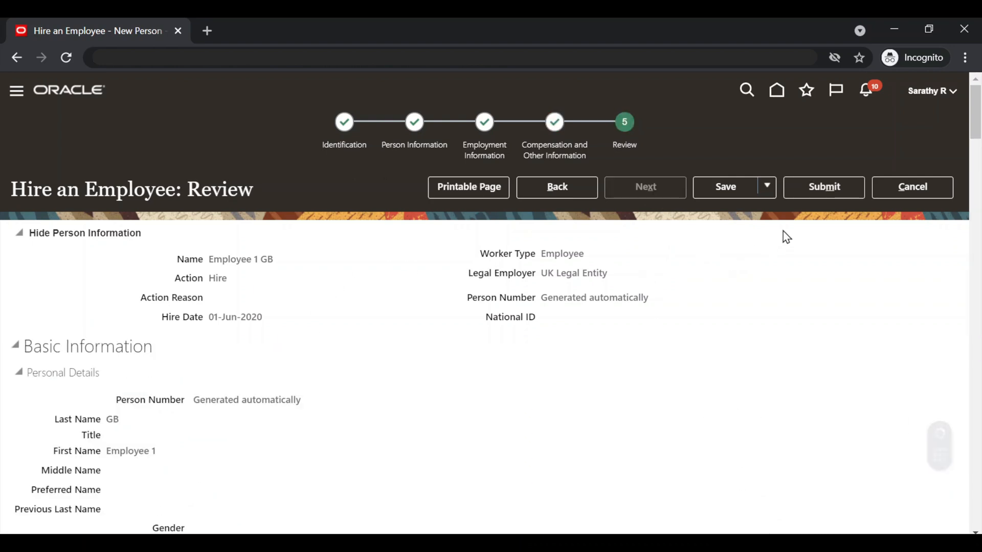
click(819, 190)
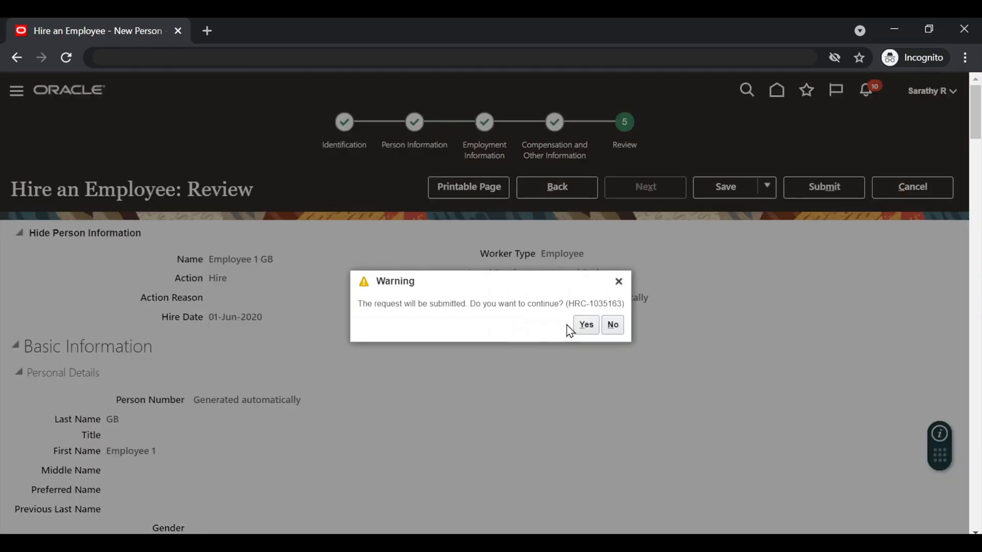
click(586, 325)
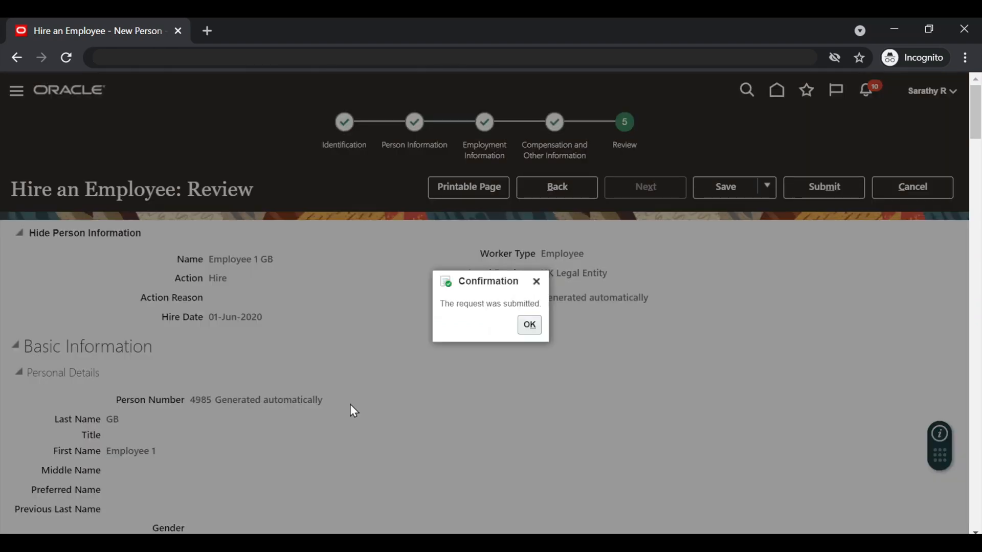
key(Return)
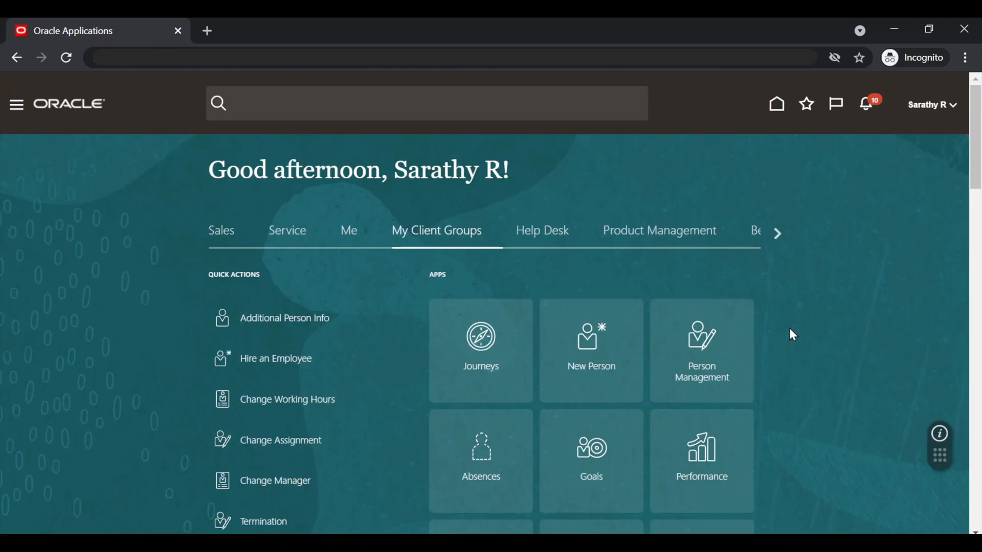
Step: Find the newly hired employee by name in Person Management and open the employment record
click(712, 378)
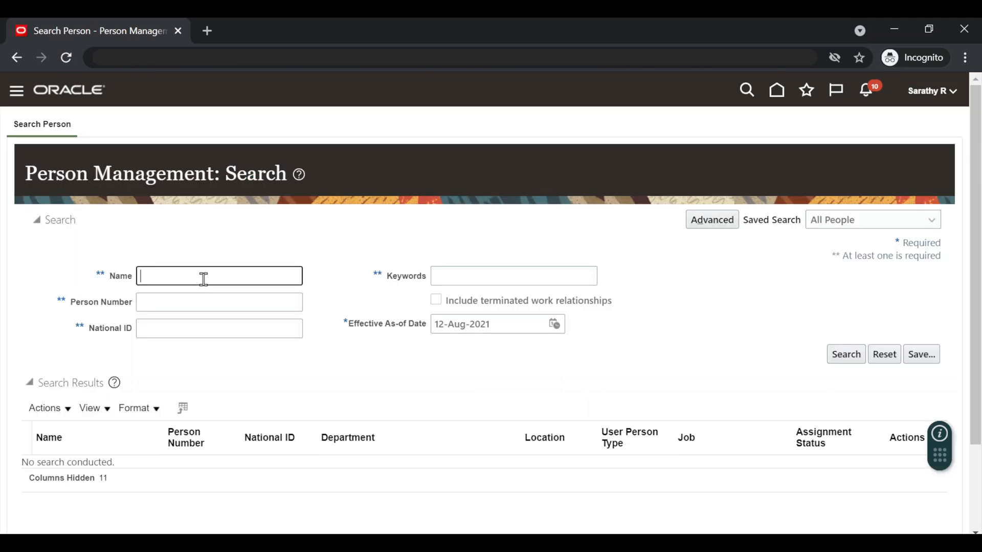
text(Employee)
key(Return)
click(77, 469)
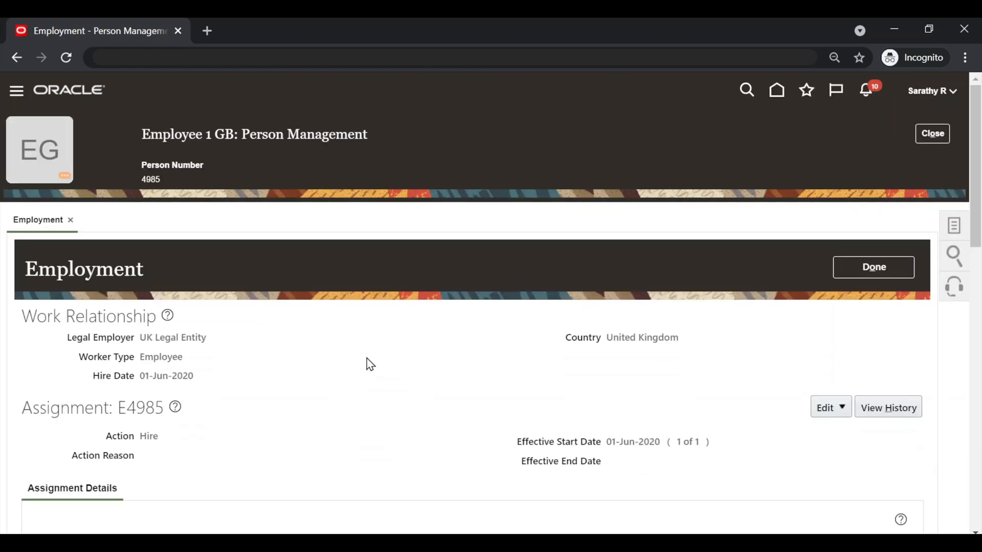
Step: Open the employee's absence records and examine the plan balances under Plan Participation
click(954, 229)
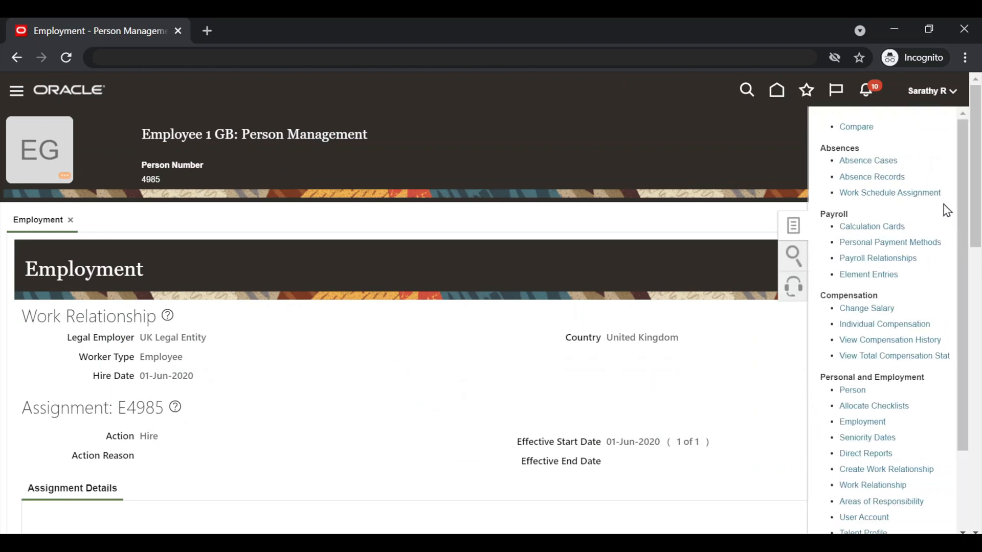
click(887, 177)
scroll(483, 300, down, 6)
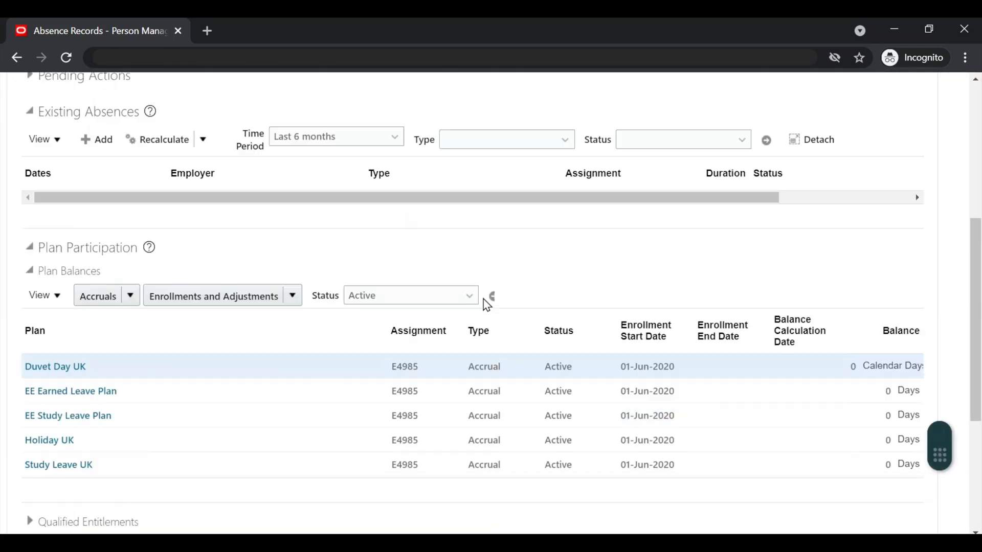
scroll(483, 299, down, 2)
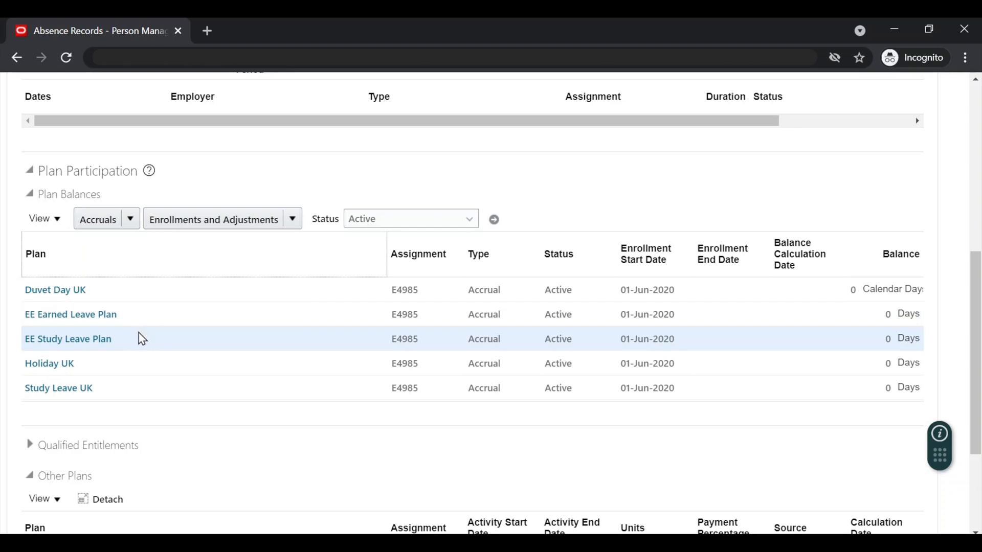
Step: Calculate the EE Study Leave Plan balance as of 12-Aug-2020 and view its accrual details
click(102, 341)
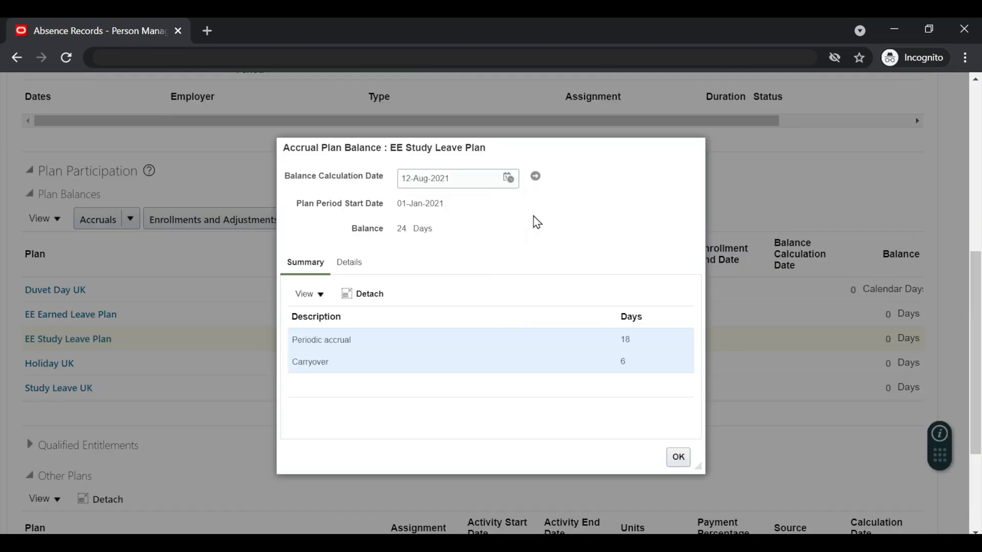
click(508, 178)
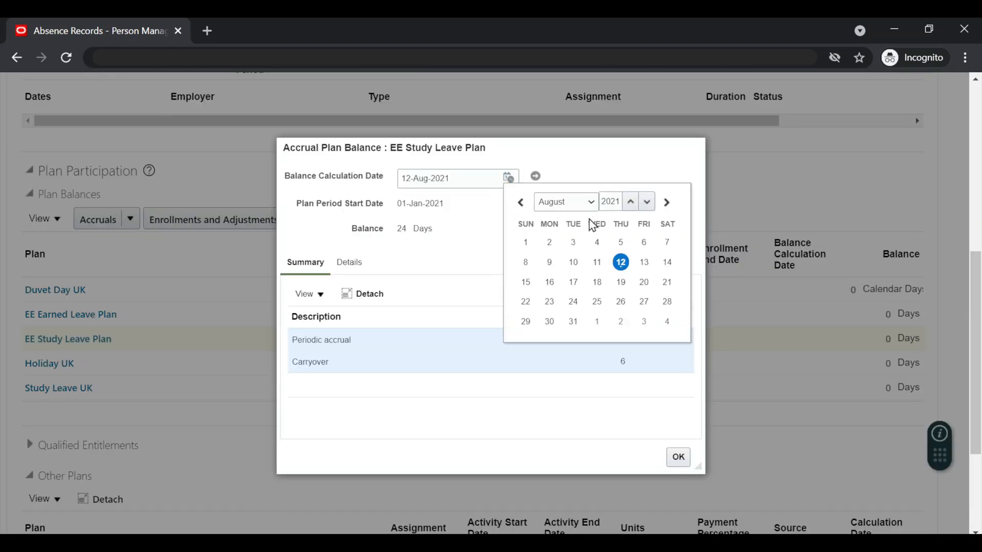
click(647, 203)
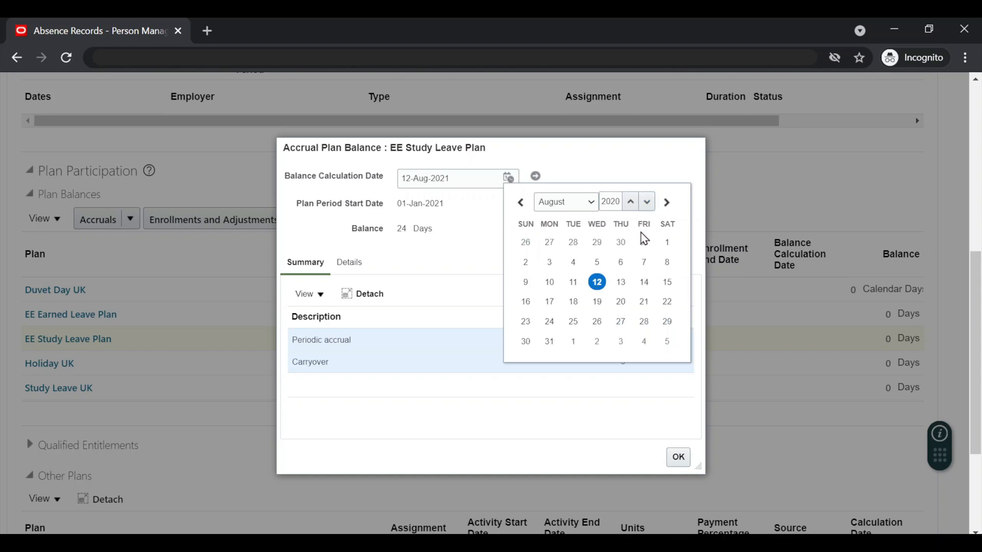
click(598, 283)
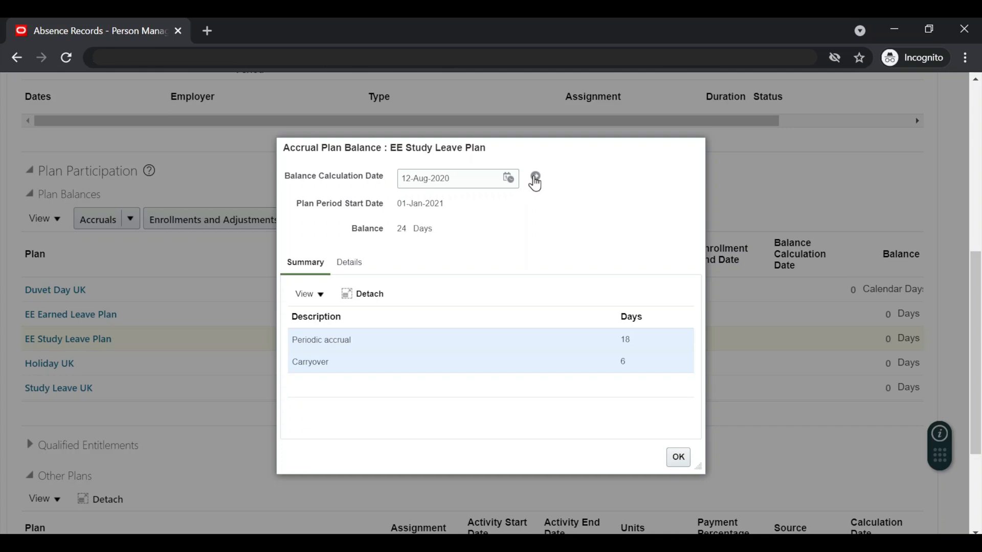
click(534, 177)
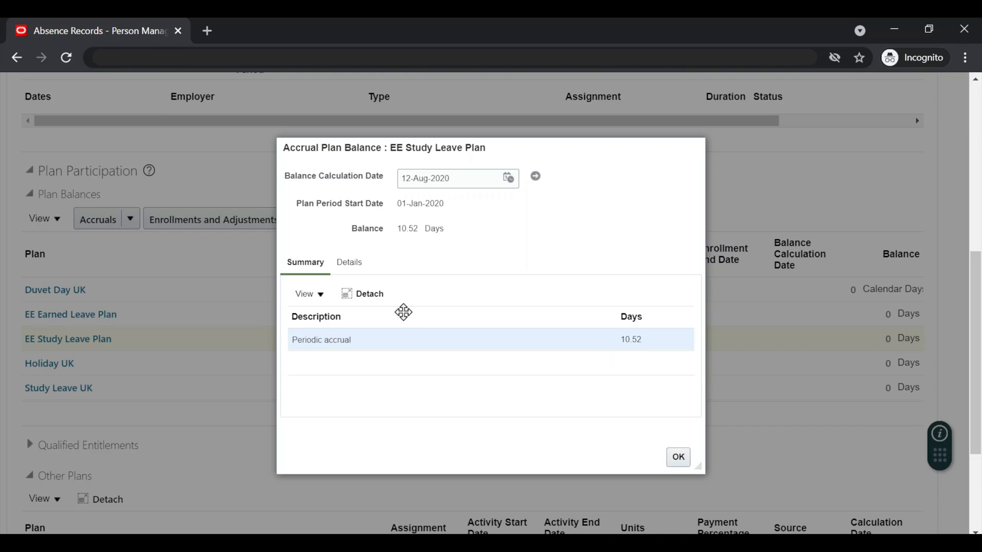
click(366, 266)
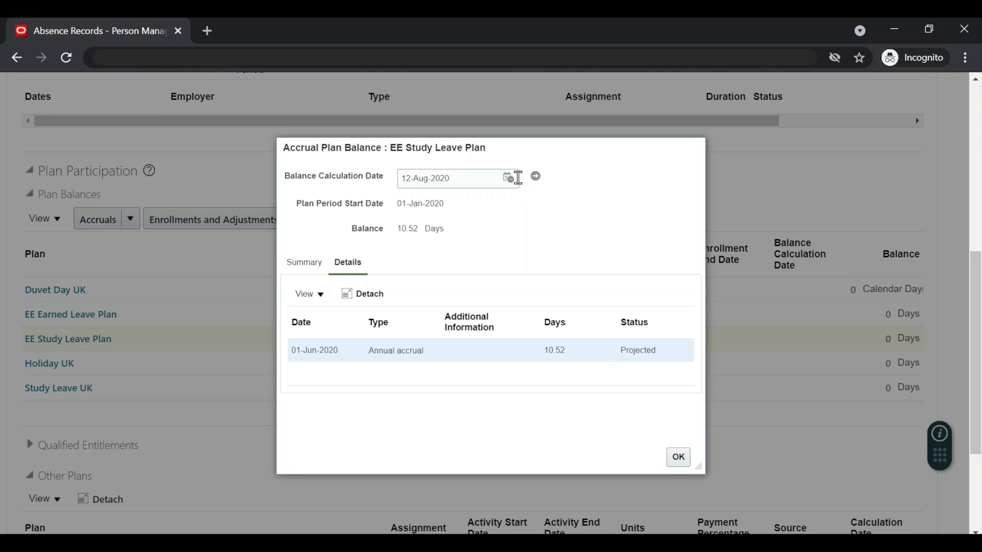
Step: Recalculate the EE Study Leave Plan balance as of 12-Aug-2021, examine the accrual details, and close the balance
click(508, 178)
click(630, 203)
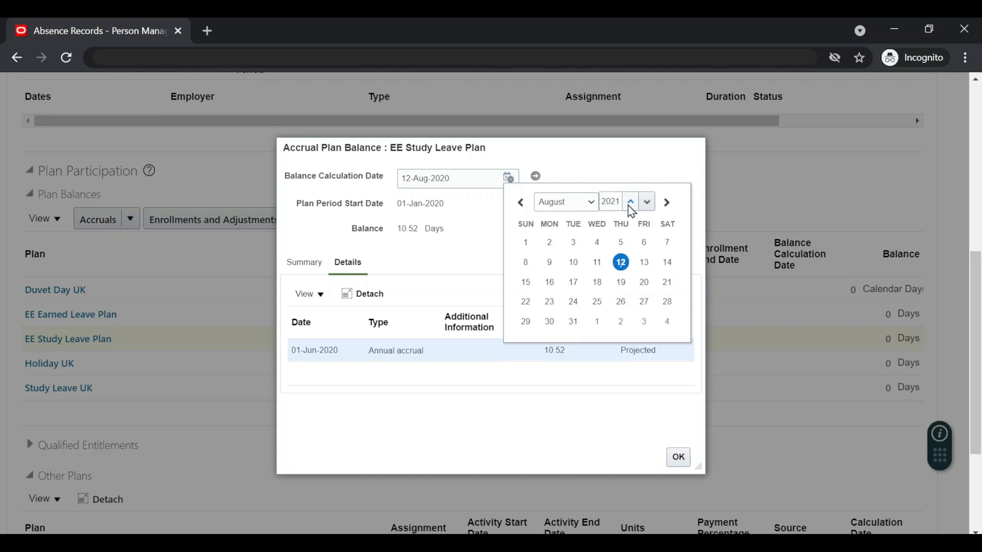
click(621, 262)
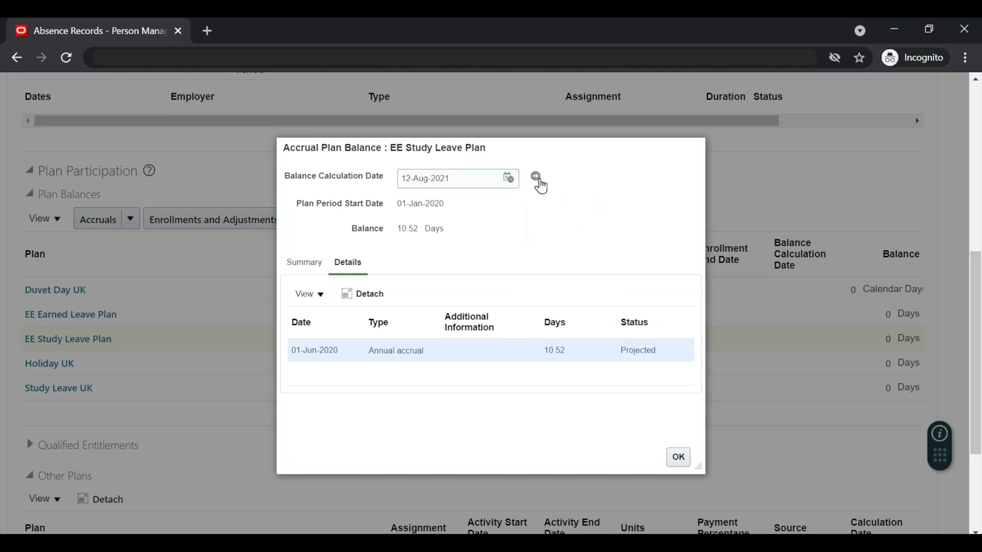
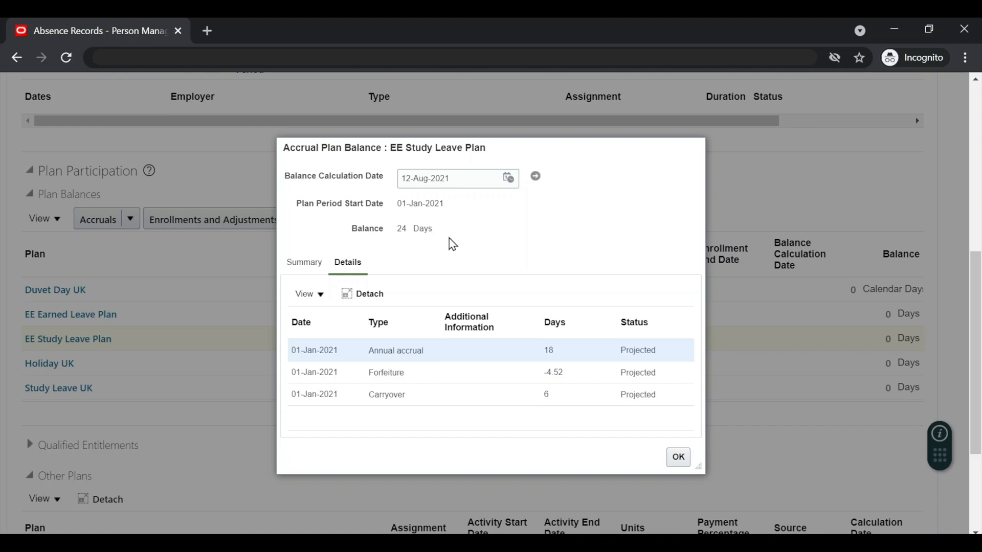
key(alt+Tab)
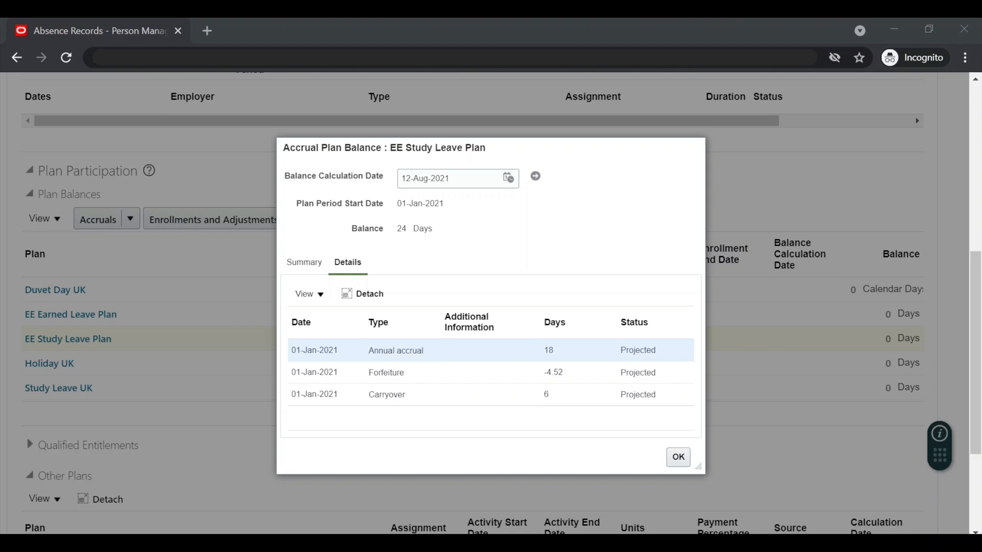
click(524, 414)
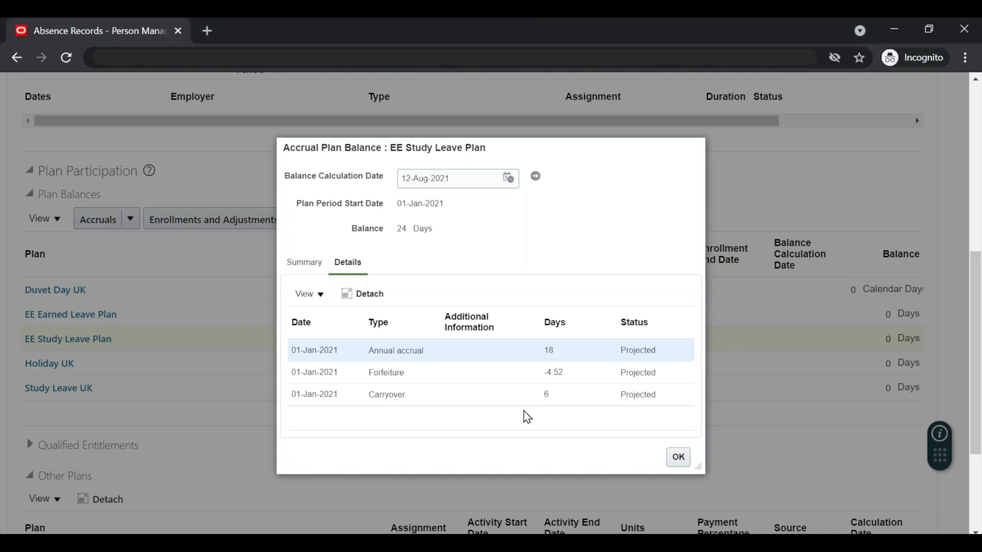
click(678, 457)
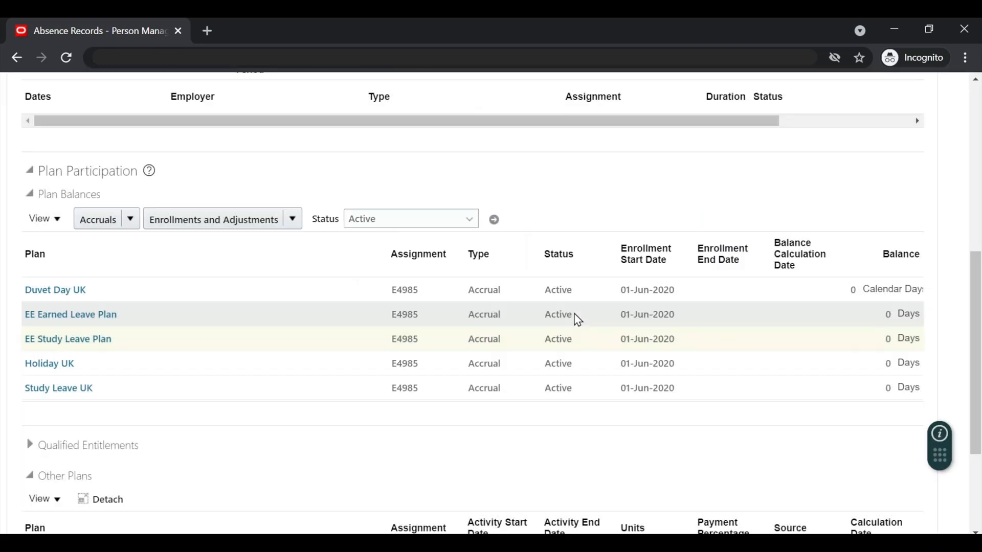
Step: Start terminating the employee's work relationship with 16-Aug-2021 as the notification and termination date
scroll(564, 317, up, 6)
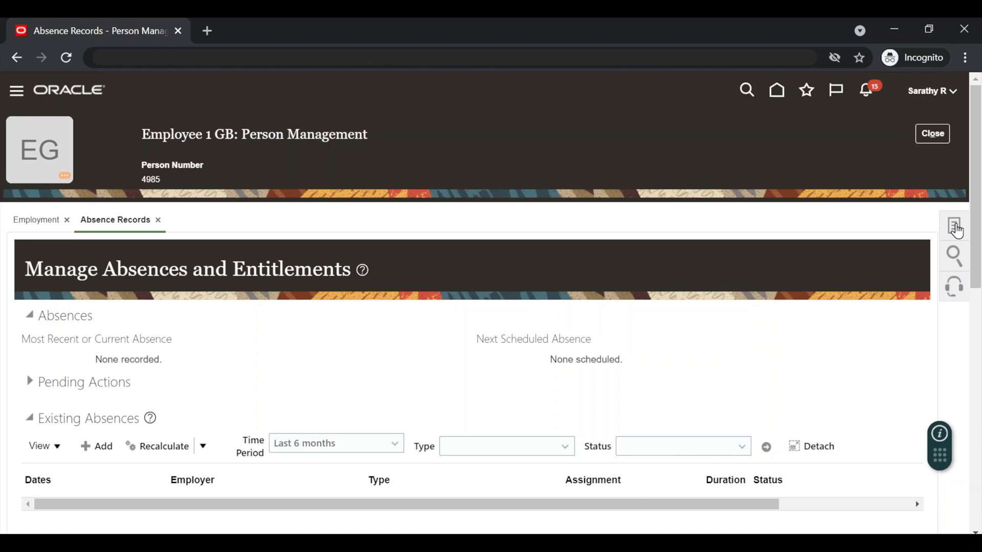
click(955, 228)
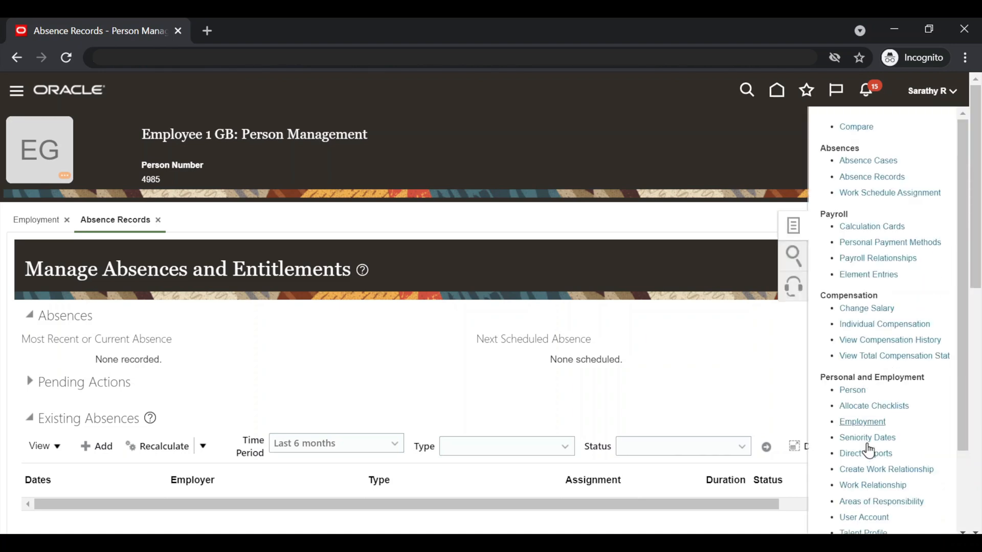
click(869, 486)
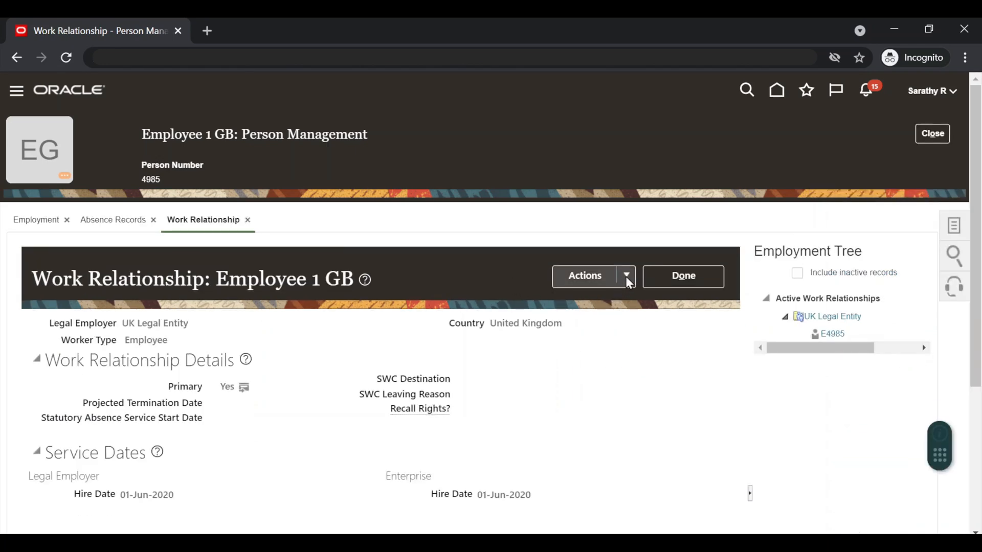
click(625, 276)
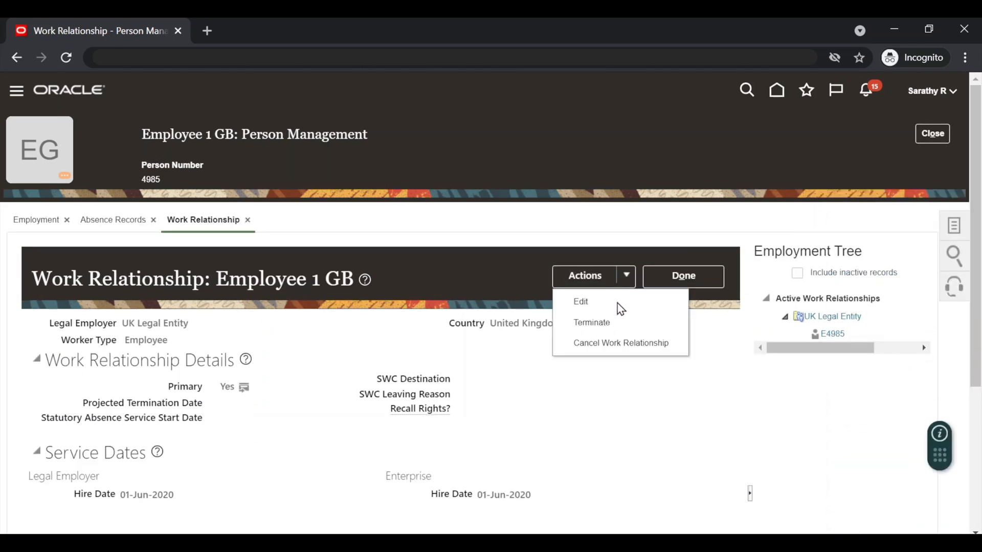
click(608, 322)
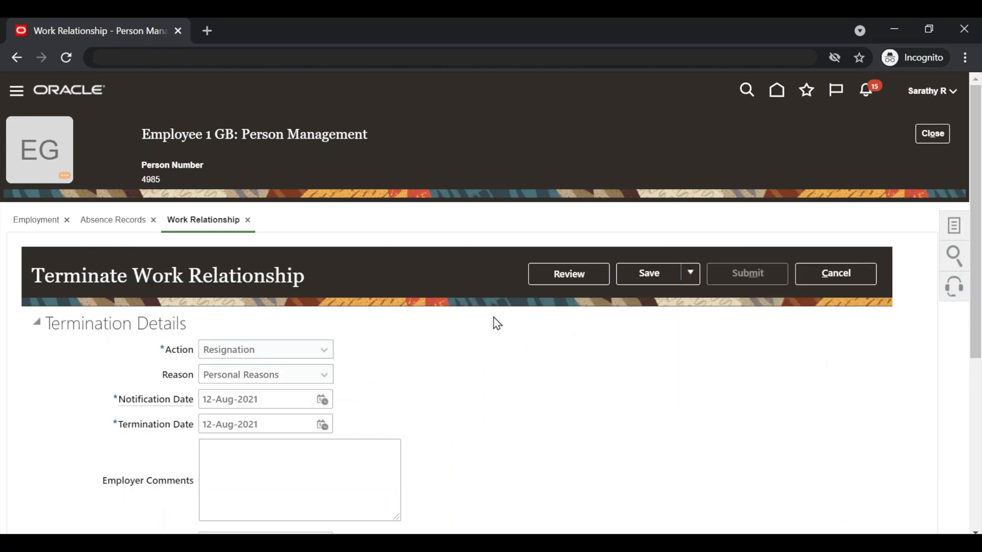
click(322, 402)
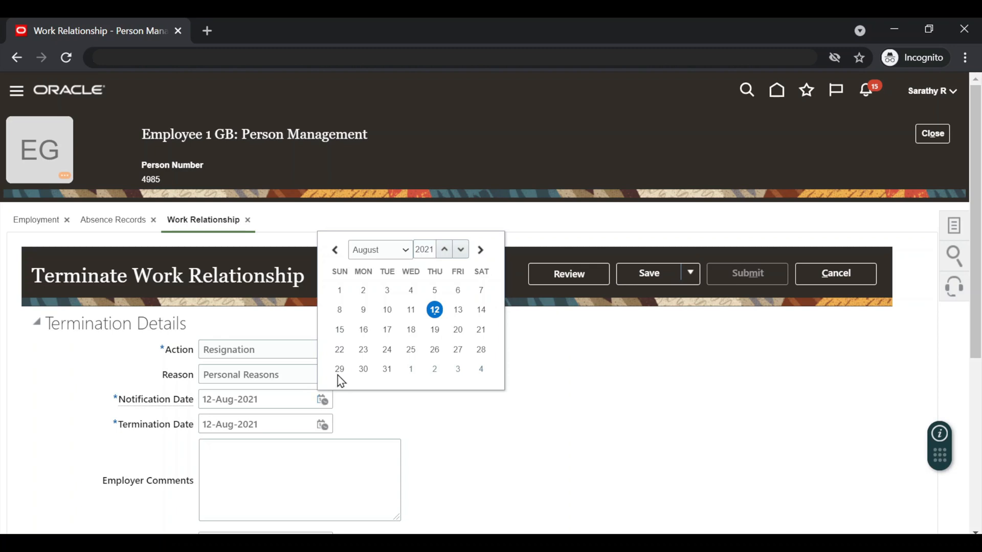
click(362, 331)
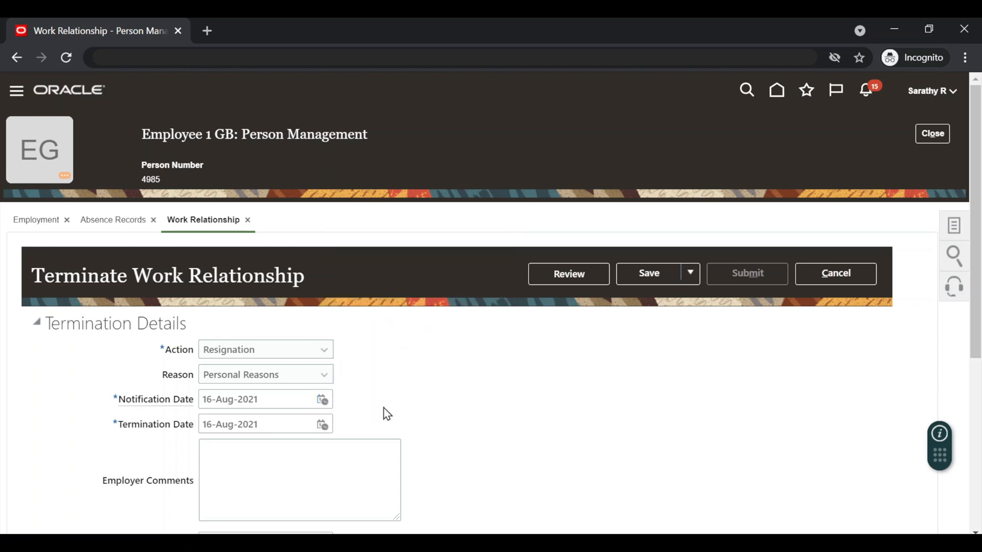
Step: Review and submit the work relationship termination, confirming the request
click(579, 274)
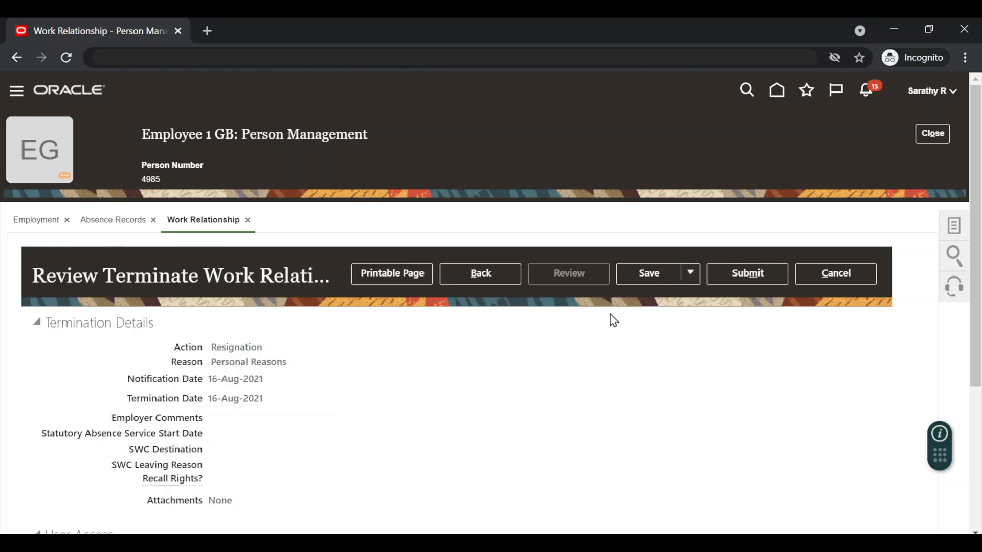
click(744, 273)
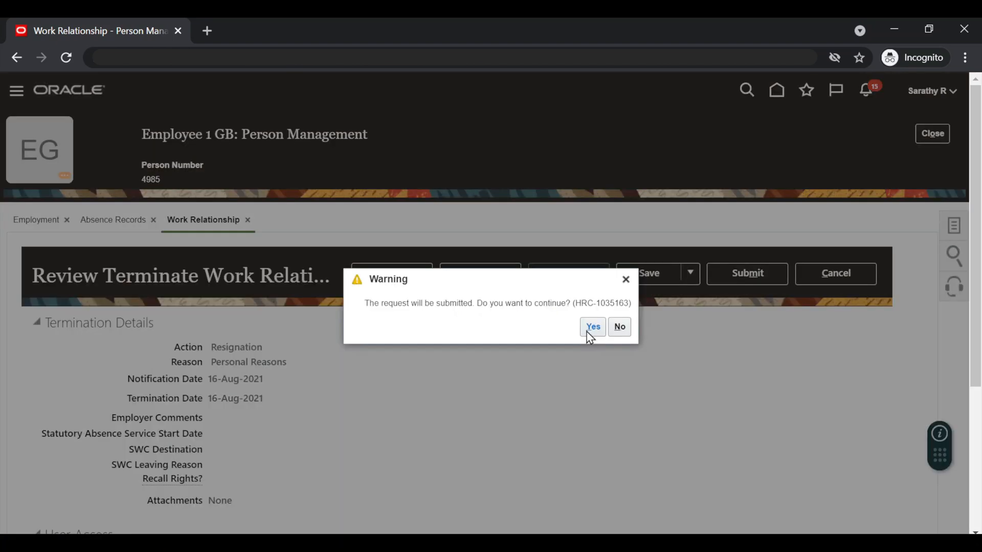
click(594, 330)
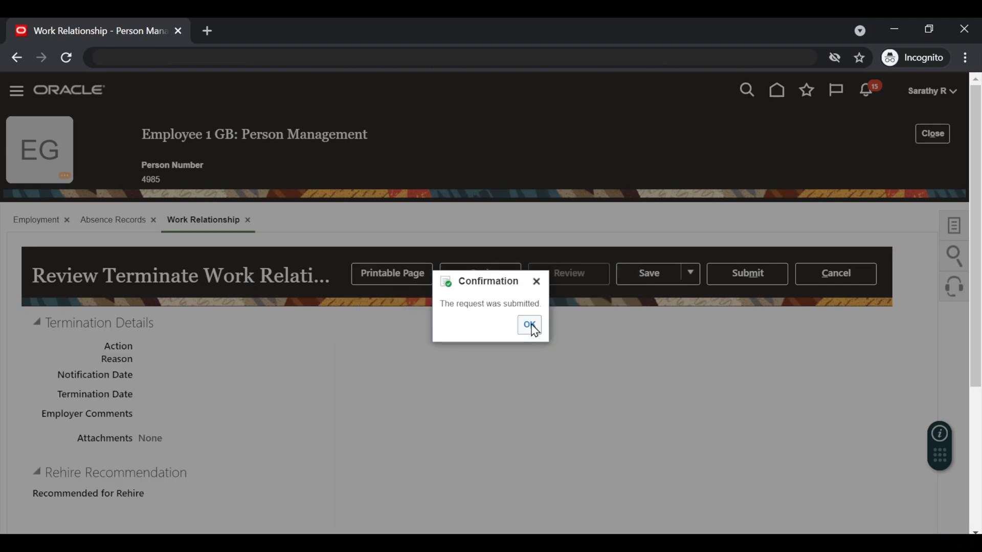
click(529, 326)
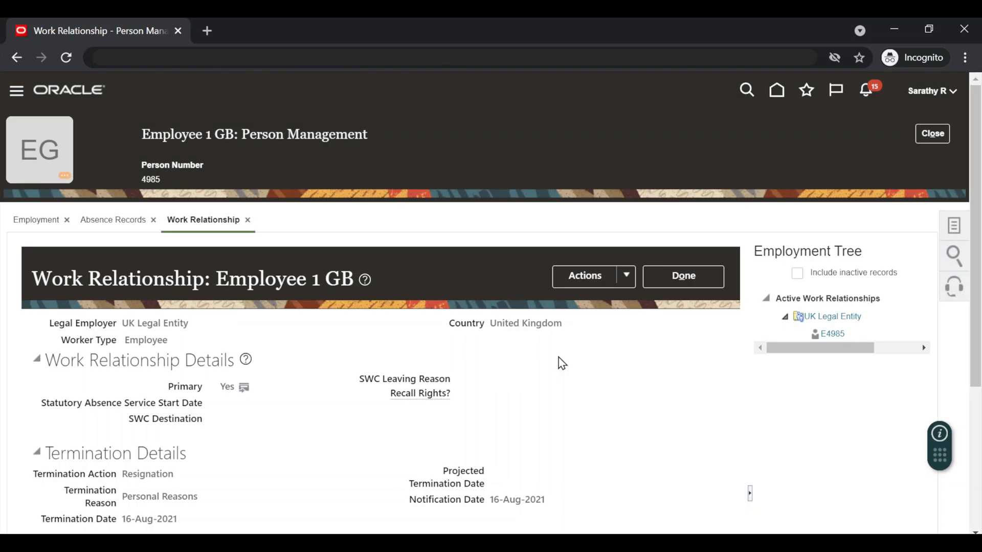
Step: Reopen the terminated employee's record by searching person management for the name "employee", discarding the unsaved absence record changes
click(931, 134)
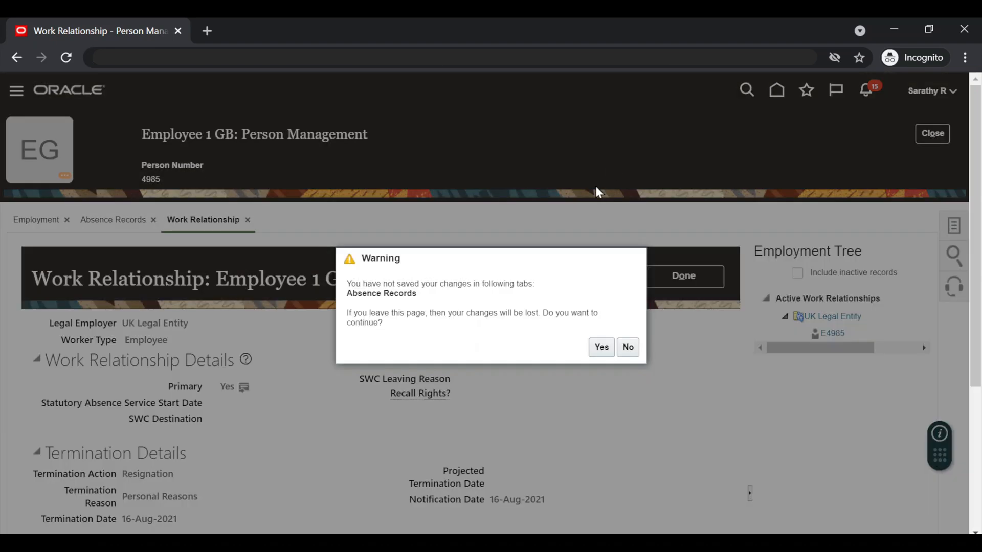
click(601, 348)
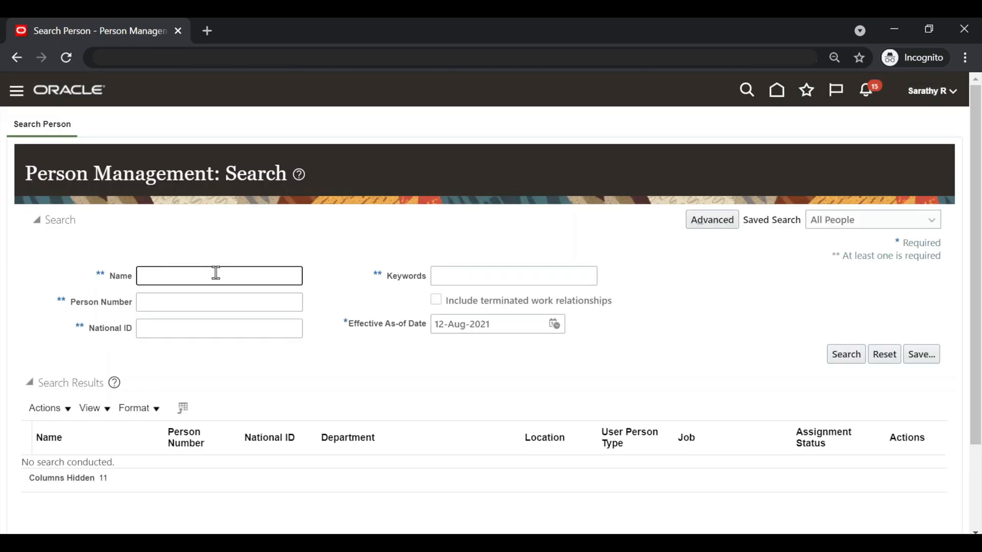
click(215, 273)
text(employee)
key(Return)
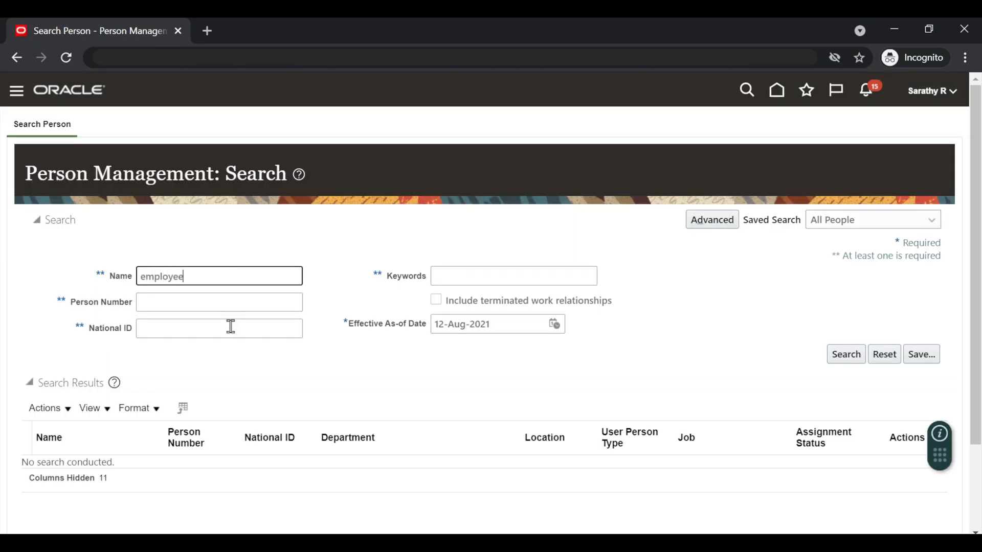
click(77, 468)
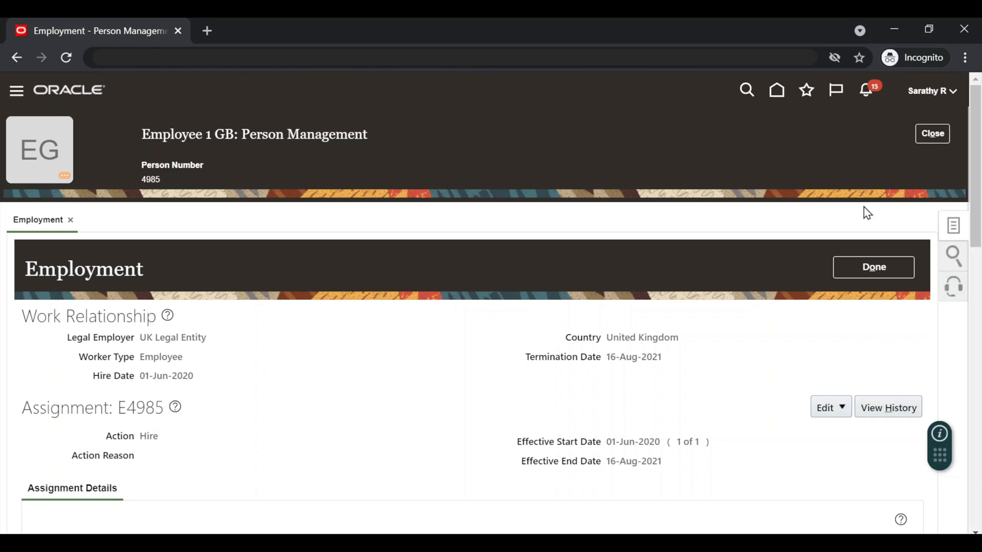
Step: Examine the EE Study Leave Plan accrual details in the employee's absence records, and close the balance and the person record
click(867, 179)
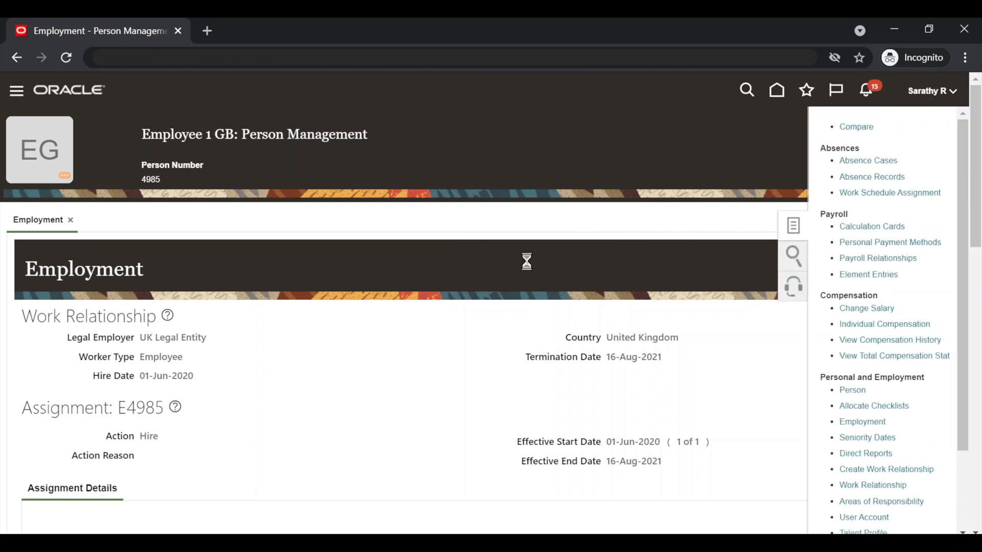
scroll(419, 311, down, 2)
scroll(416, 305, down, 6)
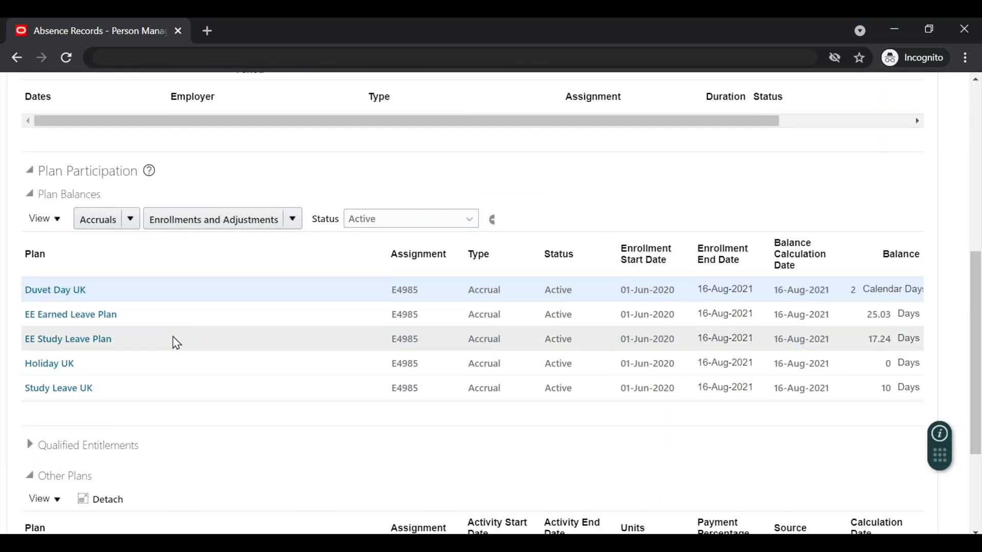
click(199, 333)
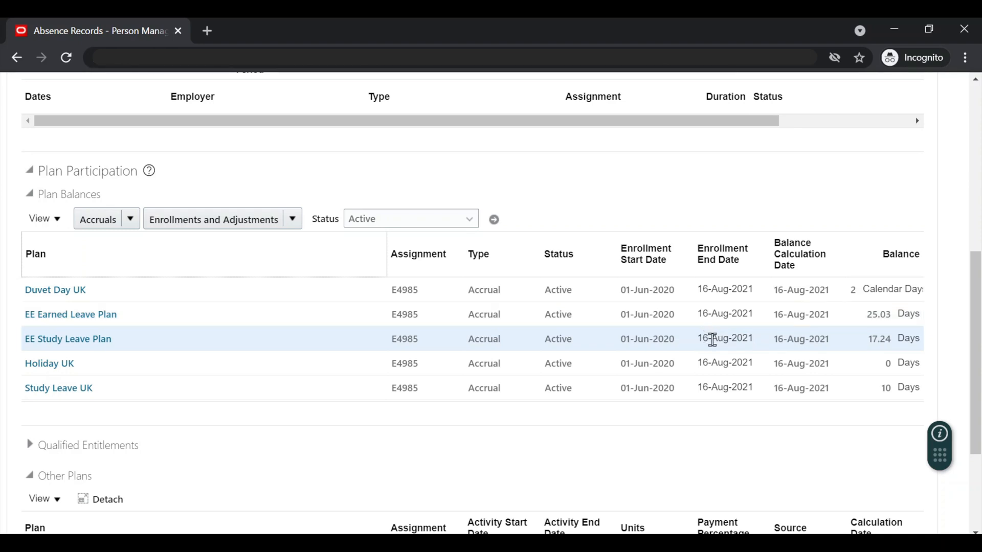
click(107, 341)
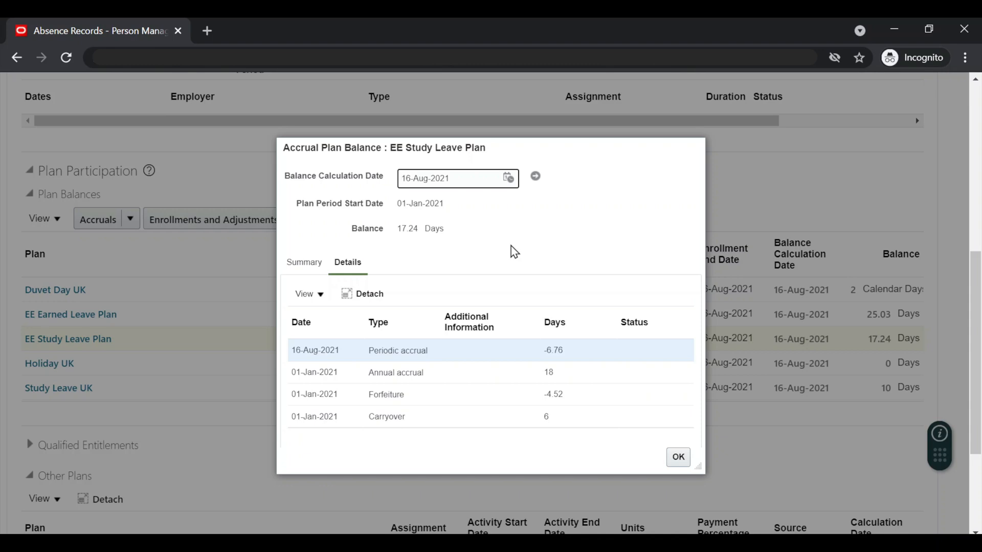
click(678, 457)
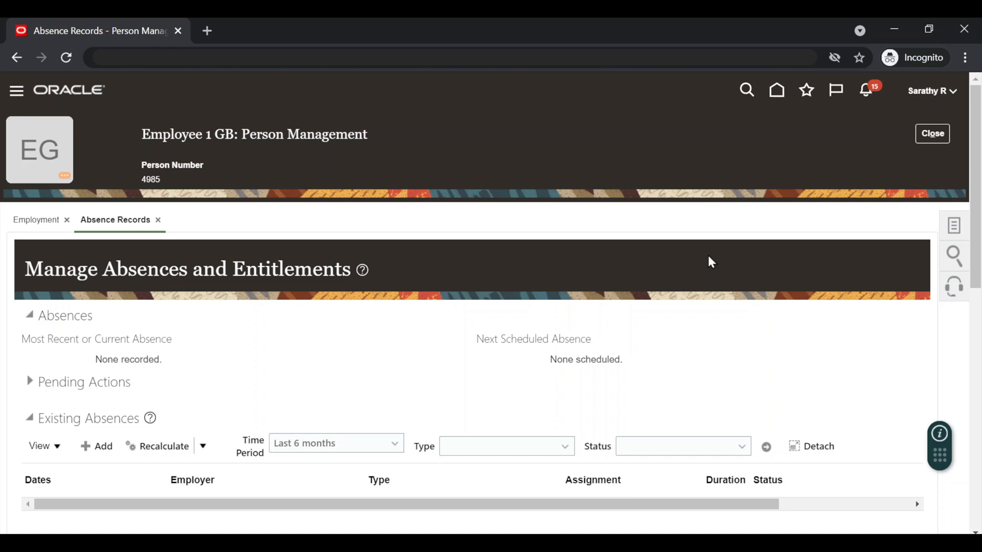
click(931, 134)
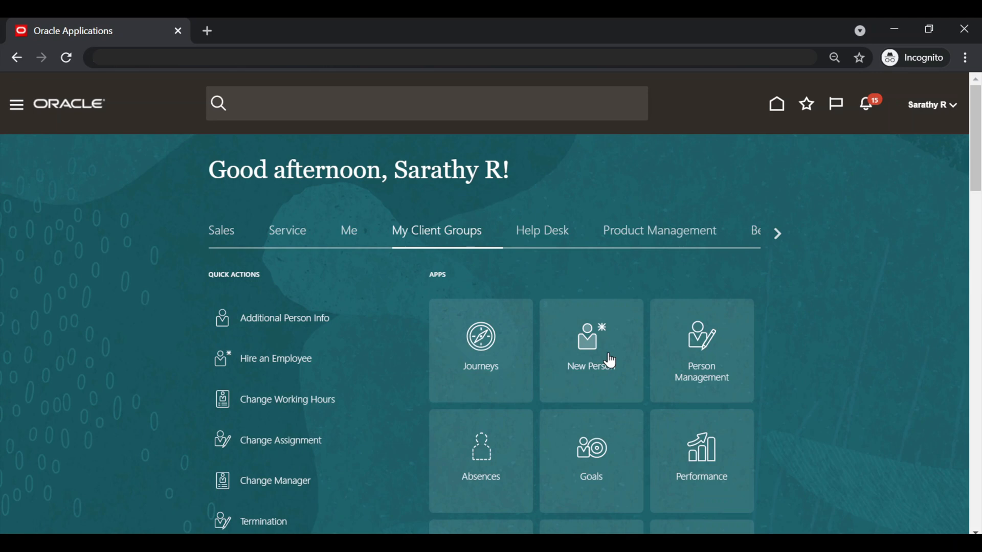
Step: Start hiring a new employee with hire date 01-Jun-2021 and UK Legal Entity as the legal employer
click(610, 361)
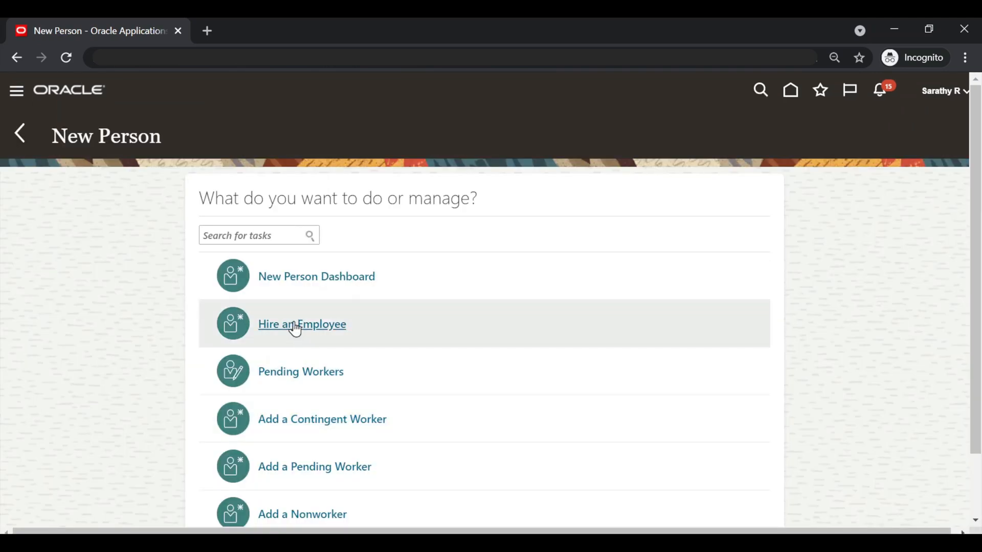
click(296, 324)
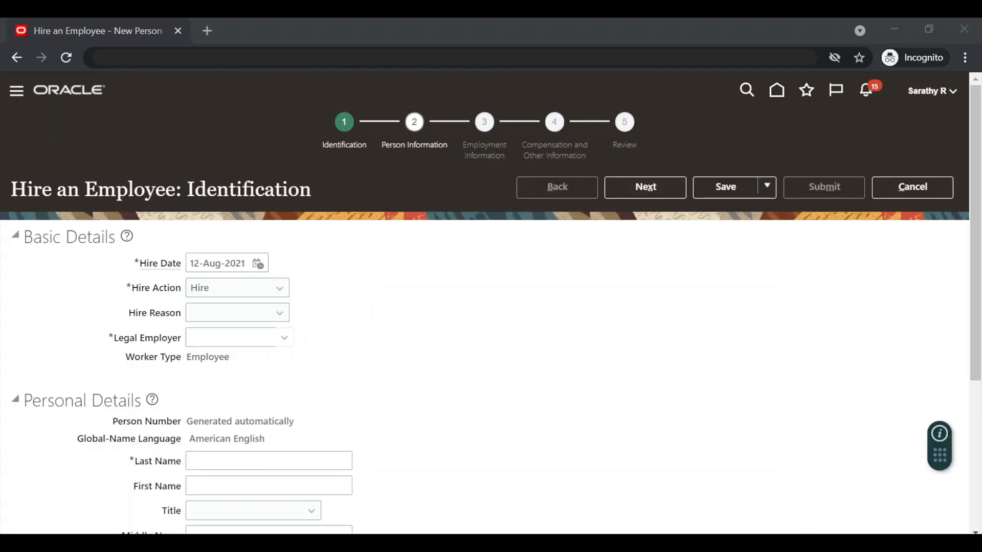
click(257, 264)
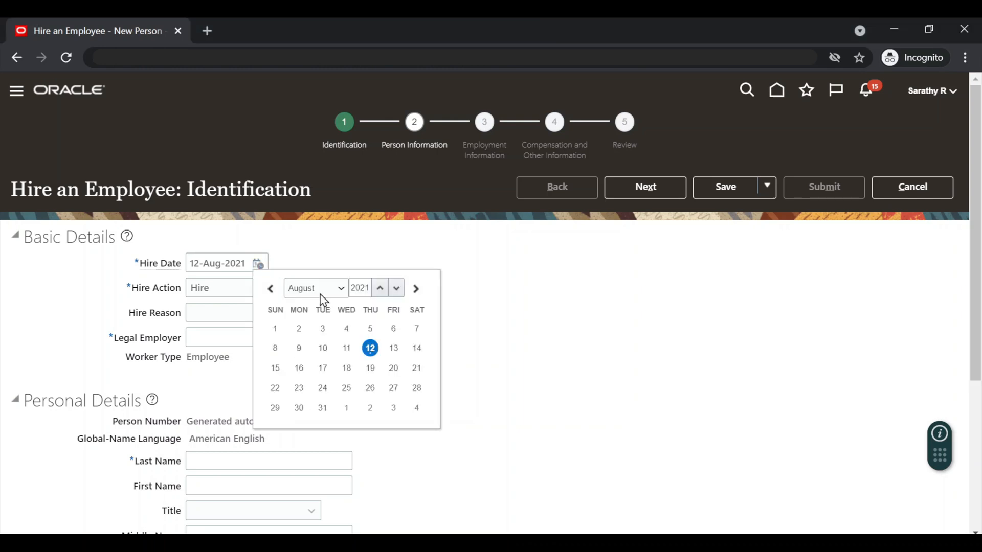
click(322, 151)
click(323, 328)
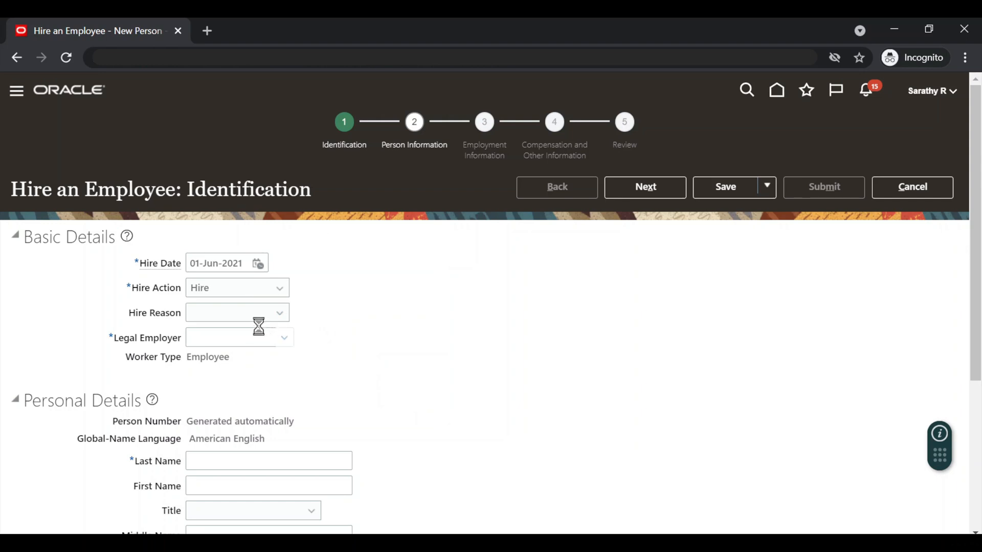
click(228, 338)
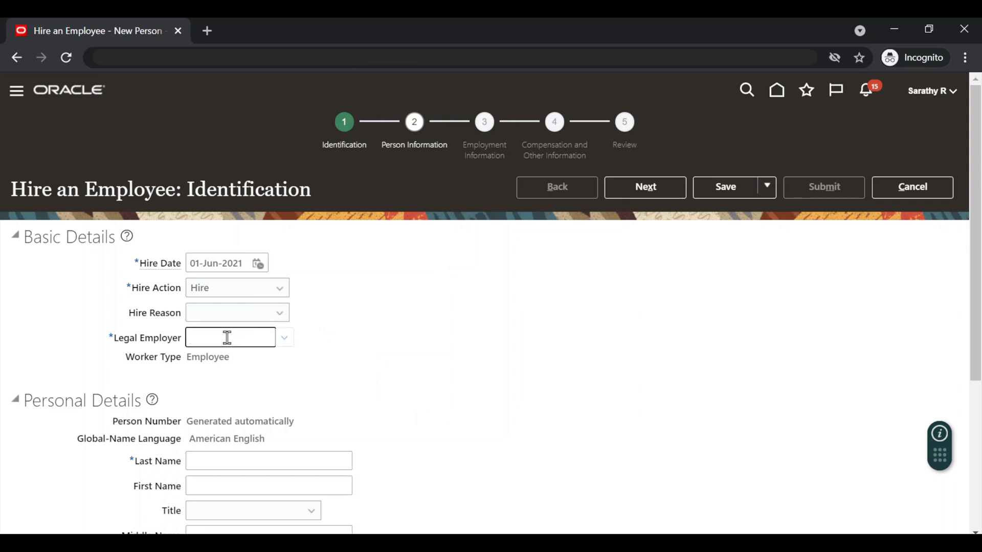
text(UK)
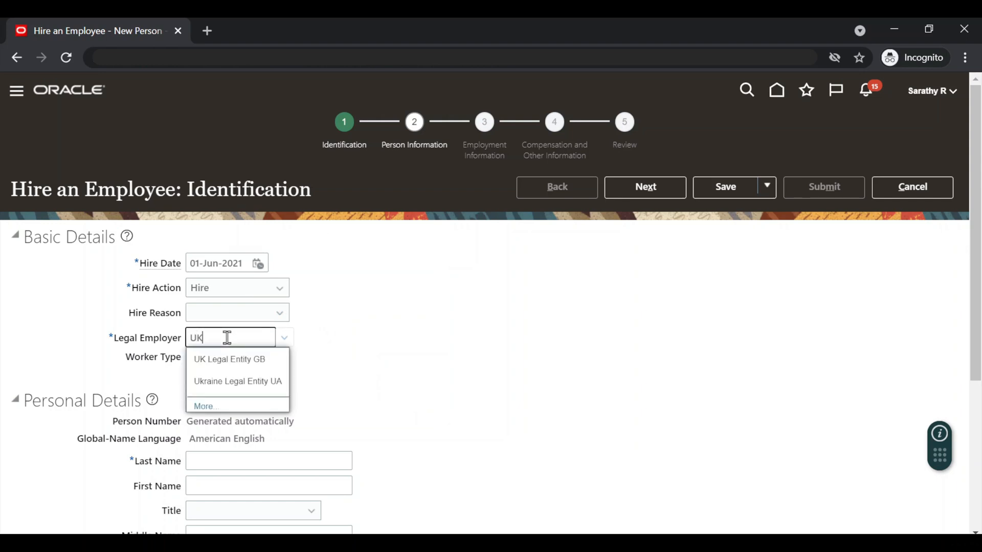
click(224, 359)
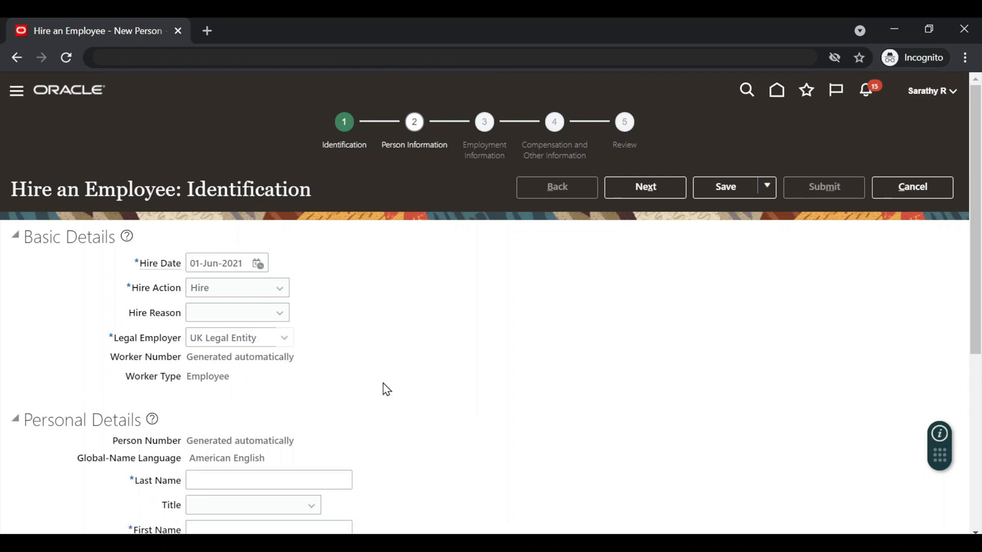
Step: Enter the new employee's last and first names and continue to the employment information, leaving the home address blank
scroll(386, 390, down, 3)
click(256, 326)
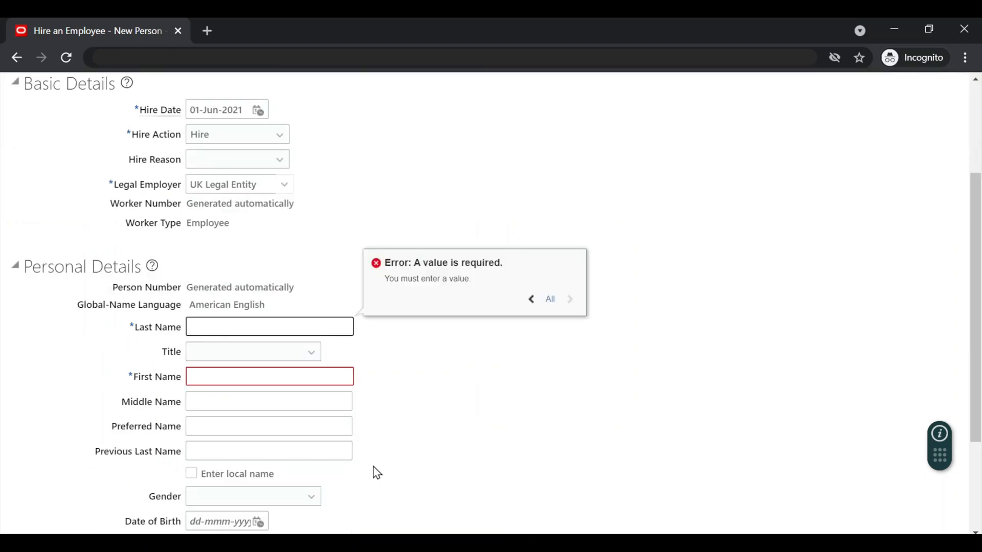
text(GB EMP)
key(Tab)
key(Tab)
text(Tes)
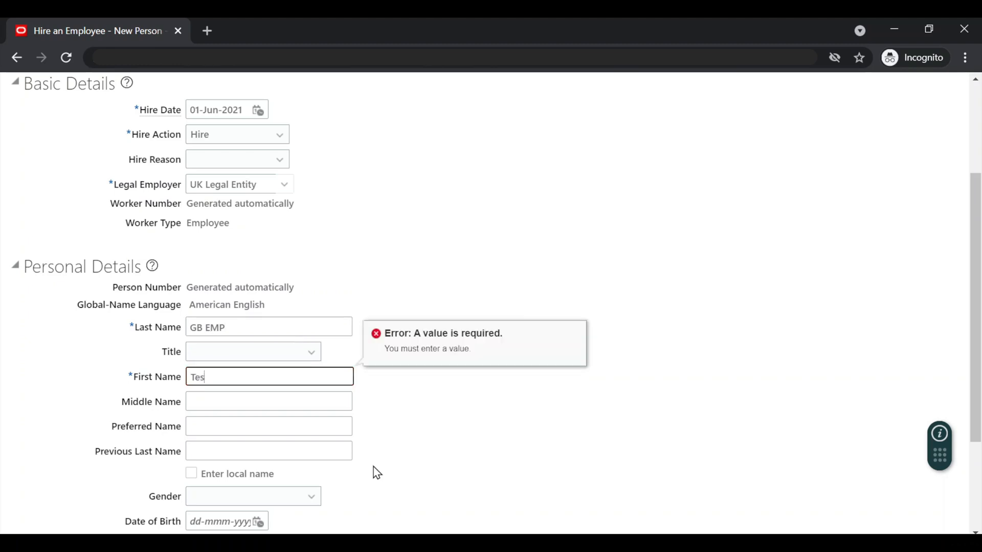
text(t 3)
click(436, 443)
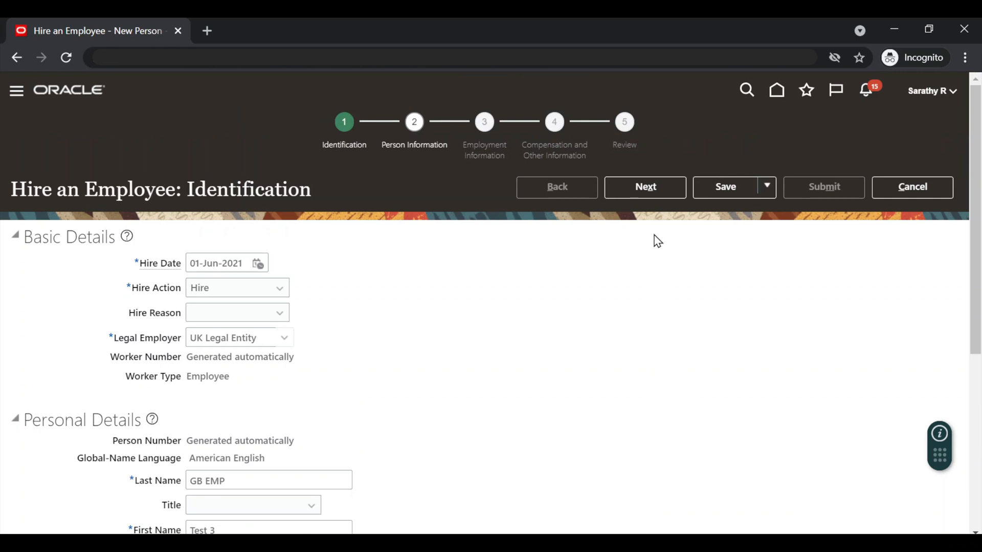
click(654, 192)
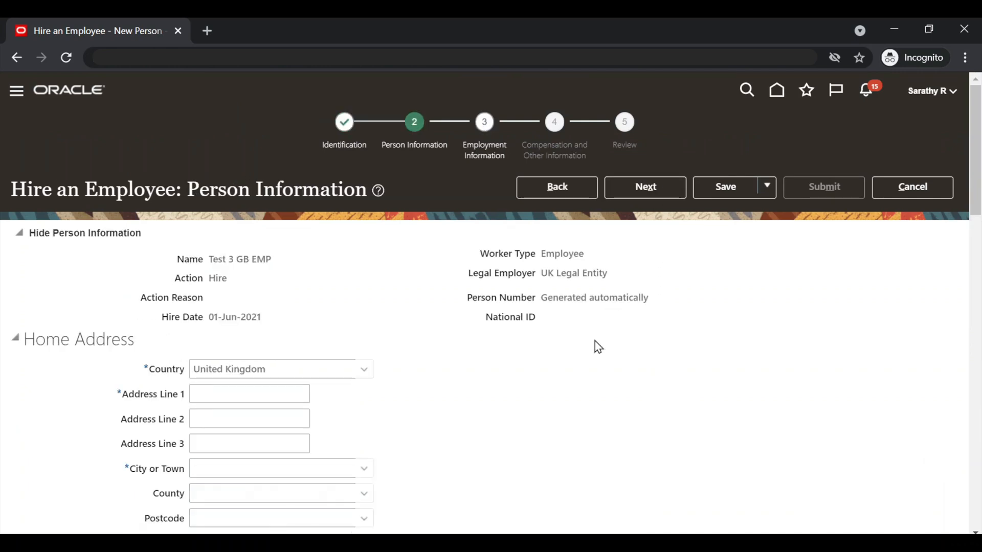
click(643, 188)
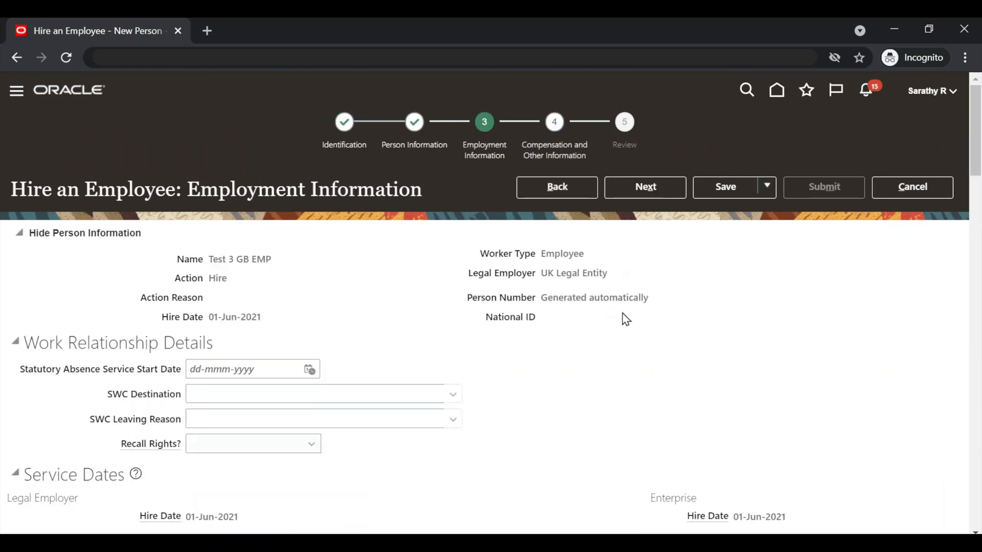
Step: Set the assignment's business unit to UK Business Unit
scroll(591, 339, down, 6)
scroll(592, 345, down, 3)
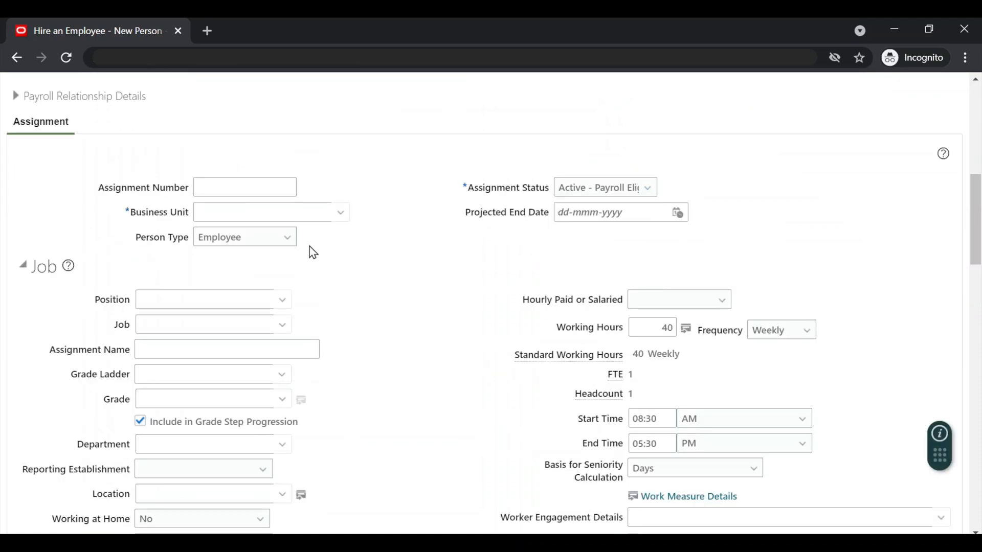
click(235, 212)
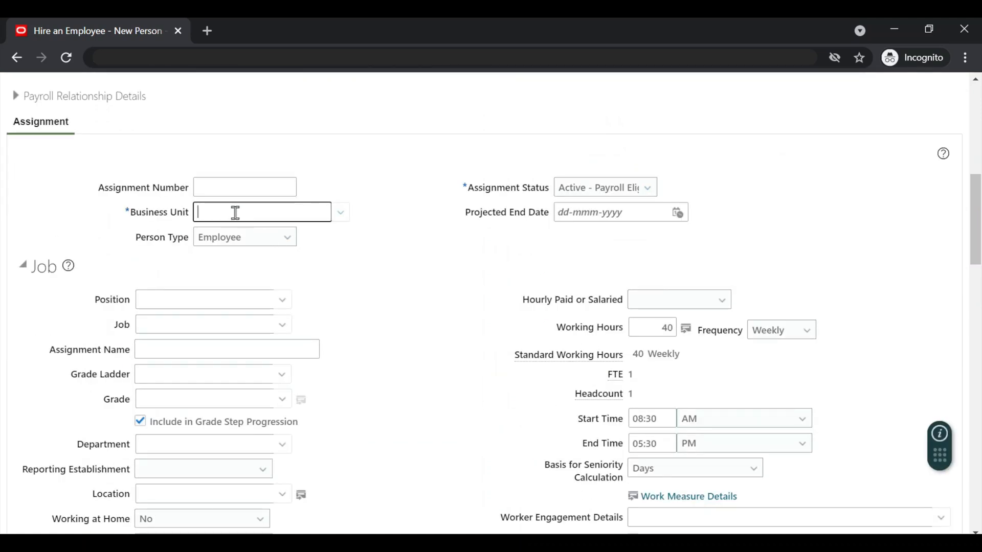
text(UK)
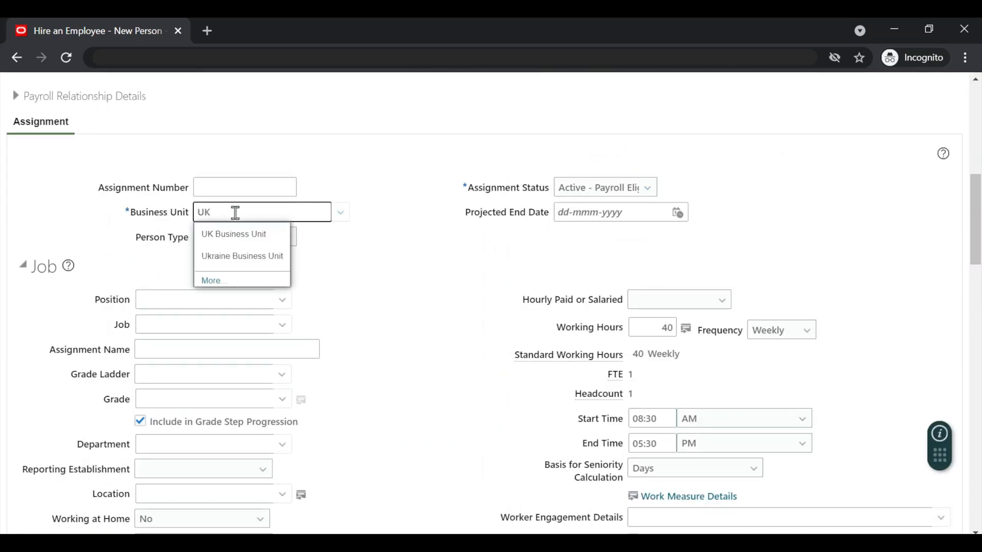
click(228, 229)
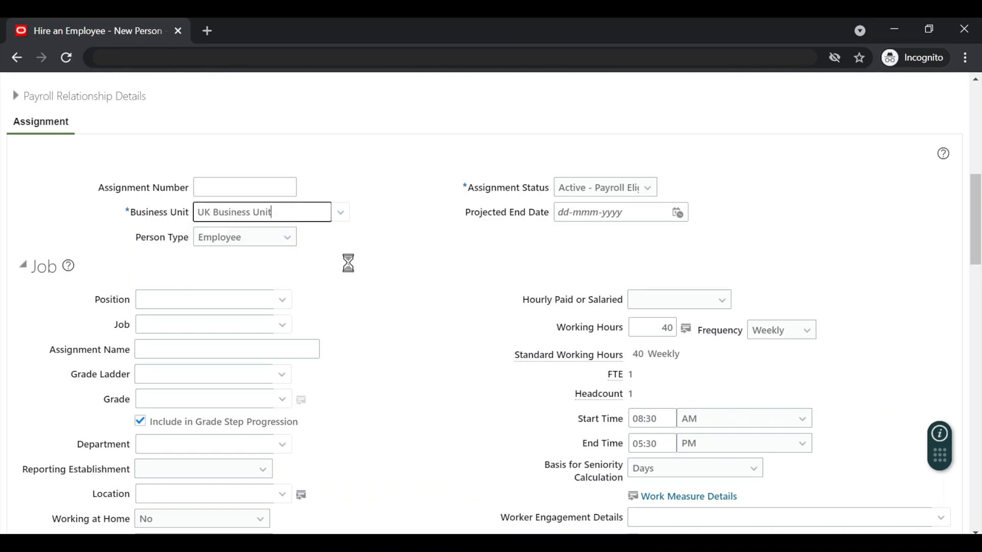
Step: Add a payroll row to the assignment's payroll details and assign UK Monthly Payroll
scroll(381, 321, down, 20)
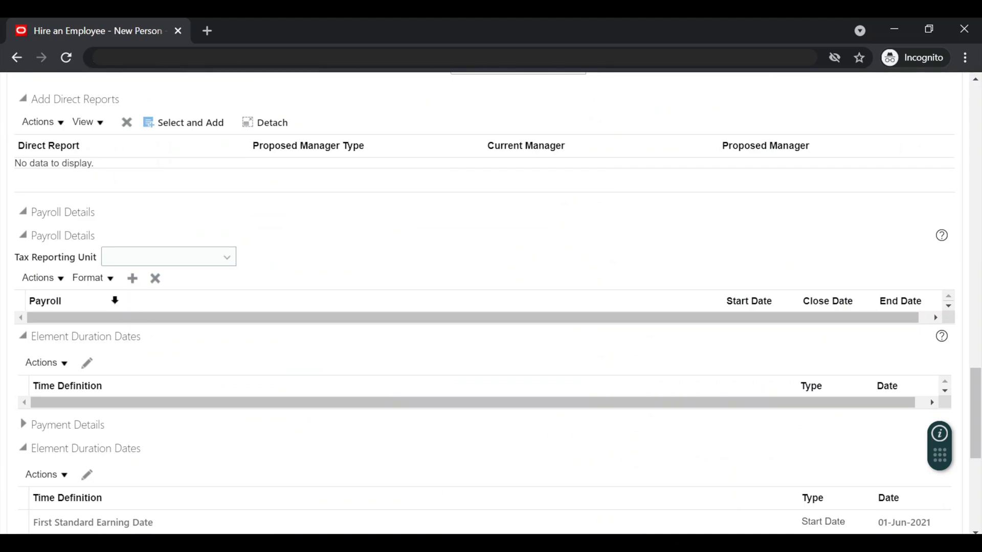
click(131, 280)
click(151, 330)
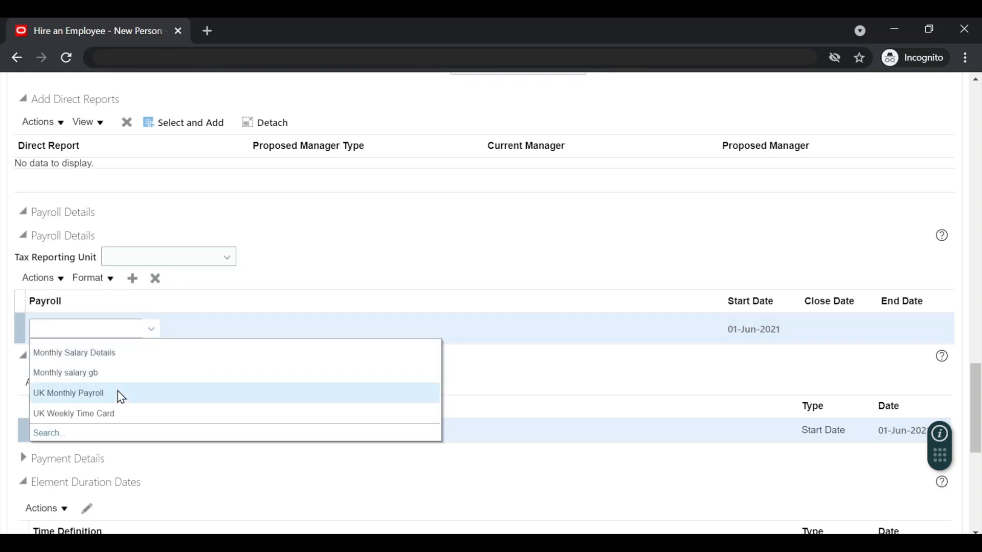
click(118, 392)
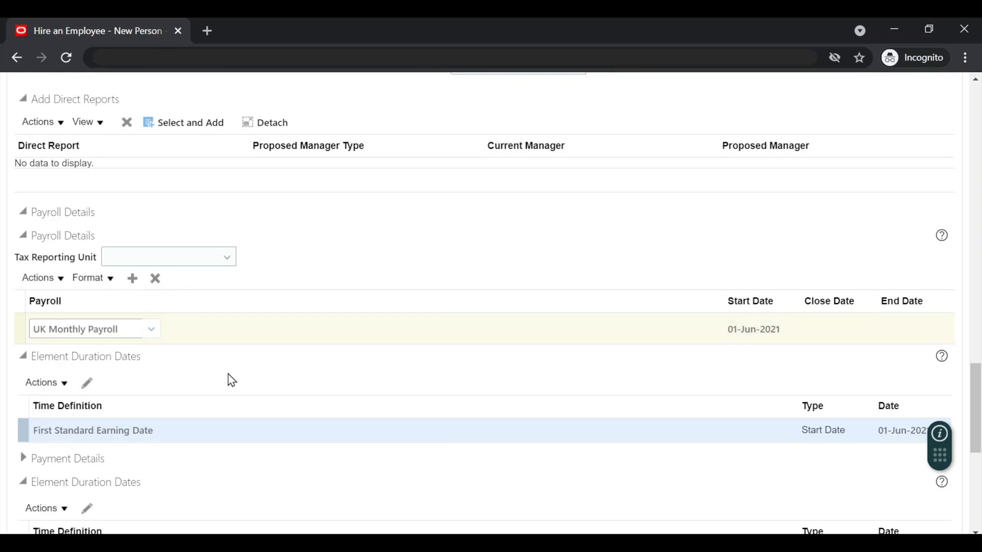
Step: Proceed past the compensation information without entries to the review, and submit the hire, confirming the request
scroll(239, 376, up, 15)
scroll(238, 377, up, 10)
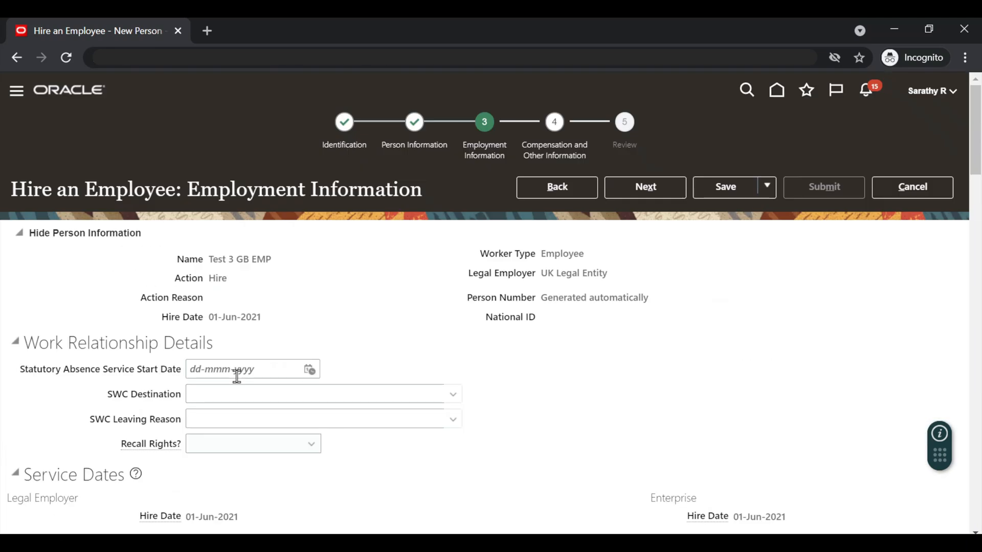
click(657, 188)
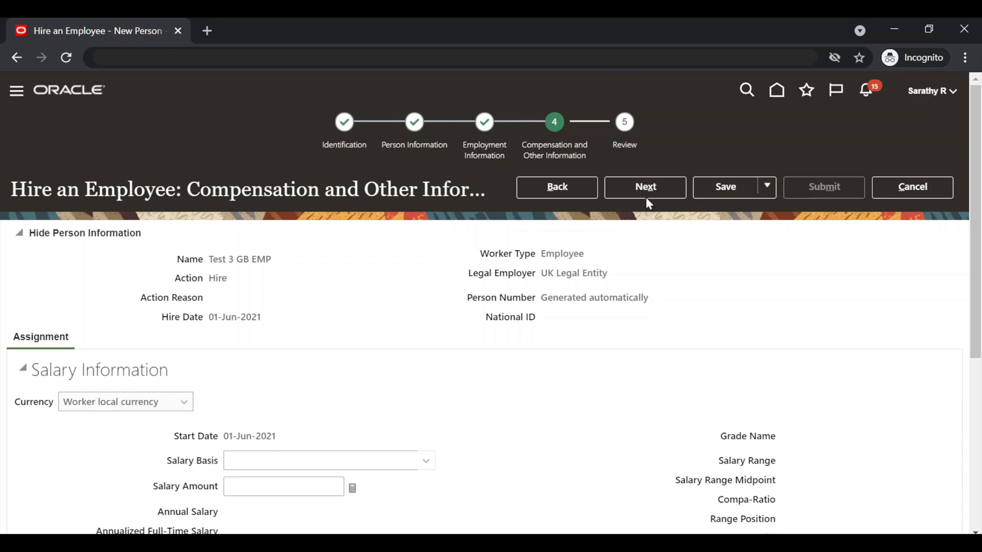
click(647, 195)
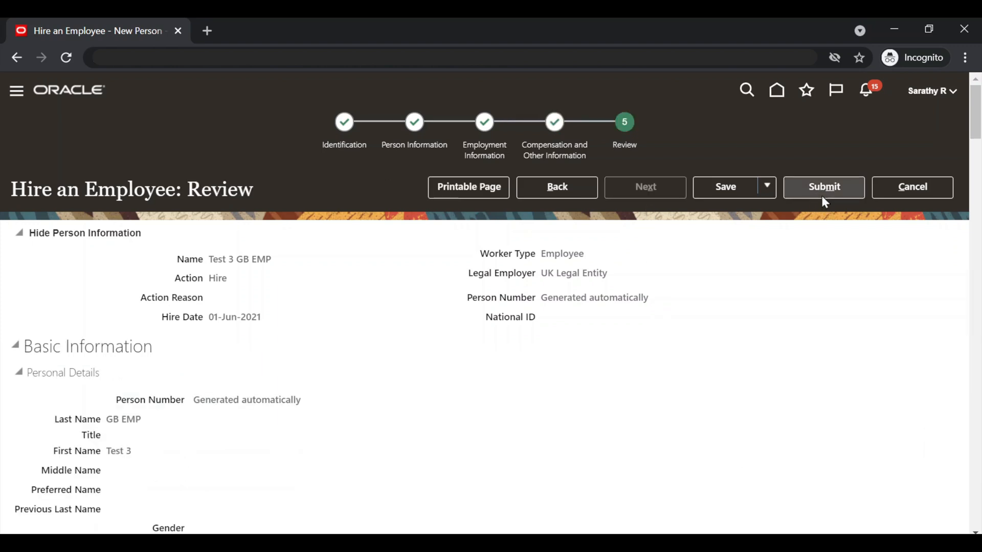
click(825, 195)
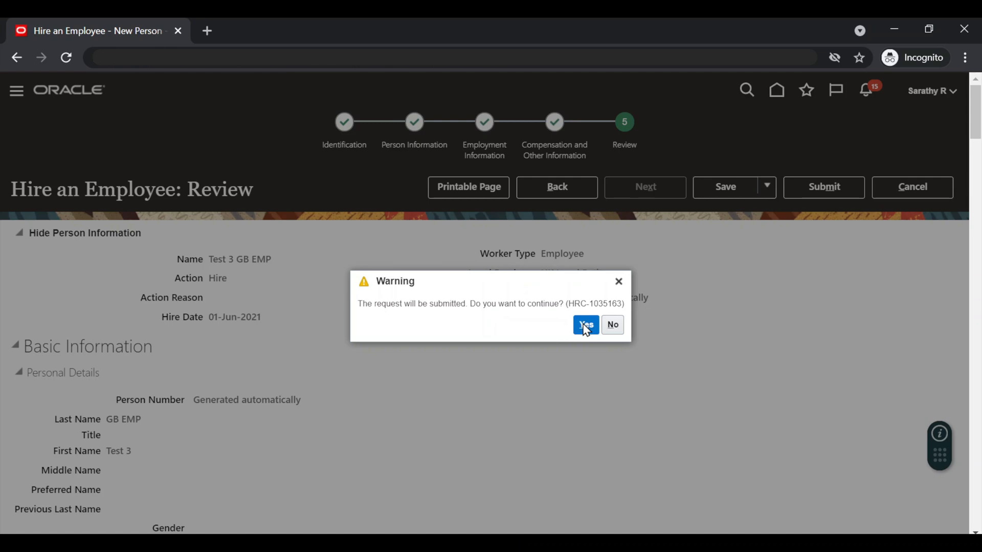
click(586, 328)
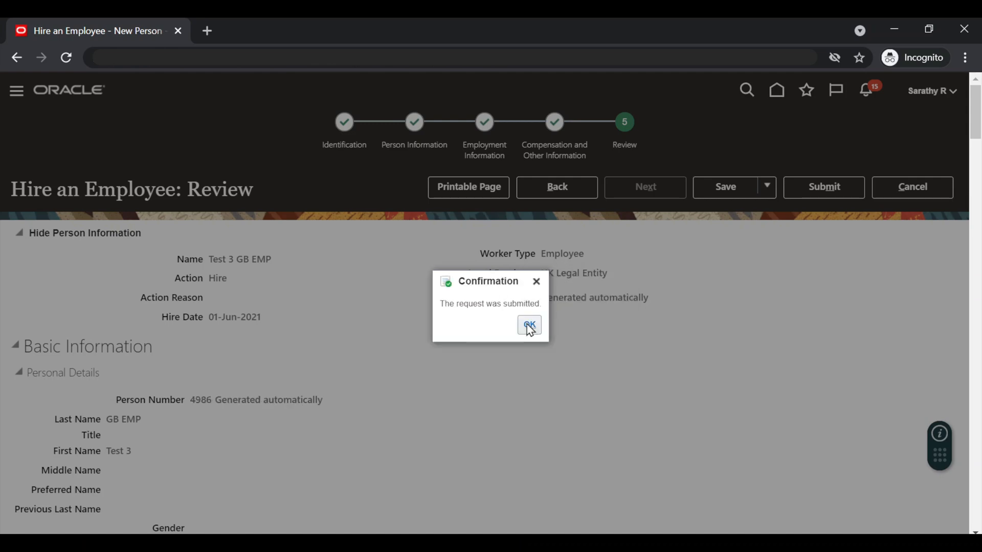
click(529, 325)
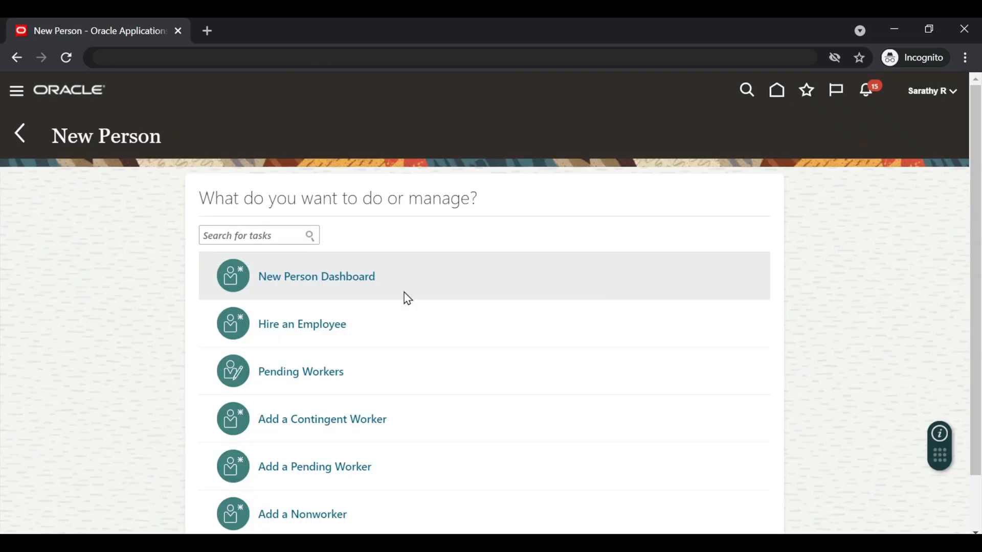
Step: Search for the newly hired UK employee by name in Person Management and open the employee's record
click(785, 95)
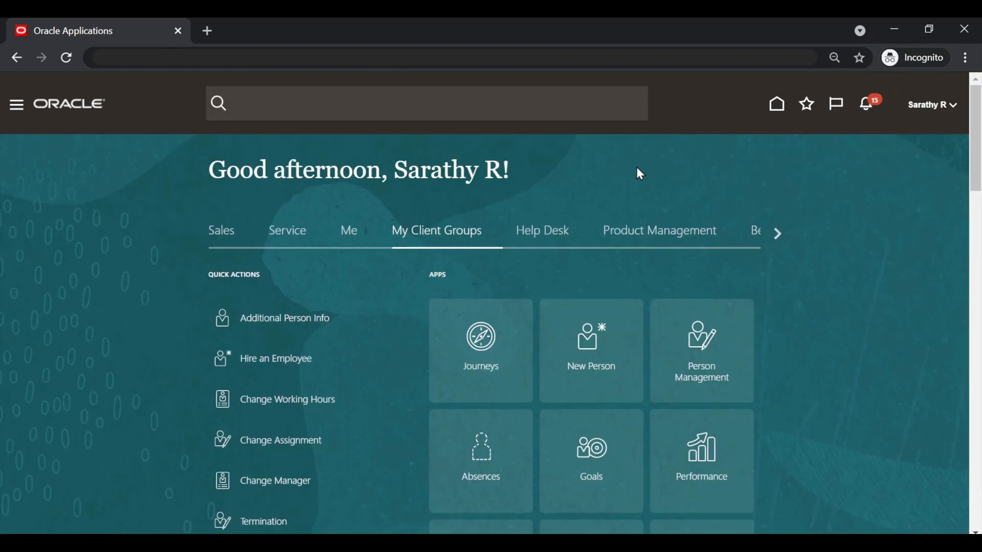
click(711, 374)
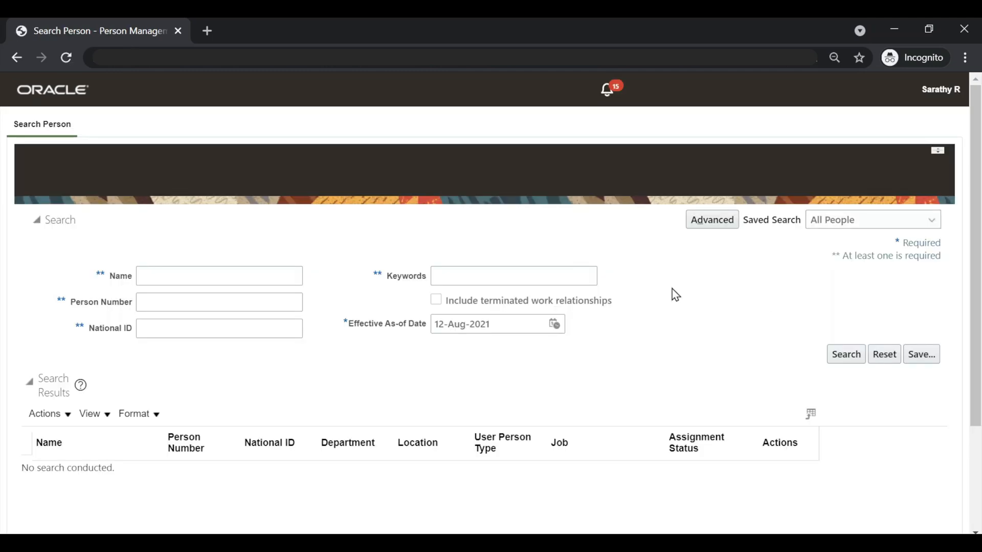
click(177, 276)
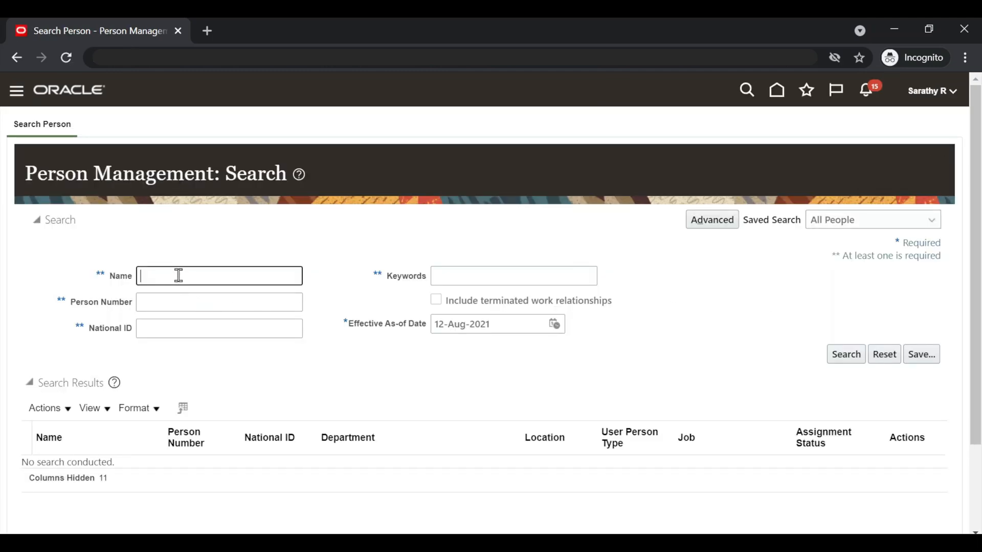
text(Test 3)
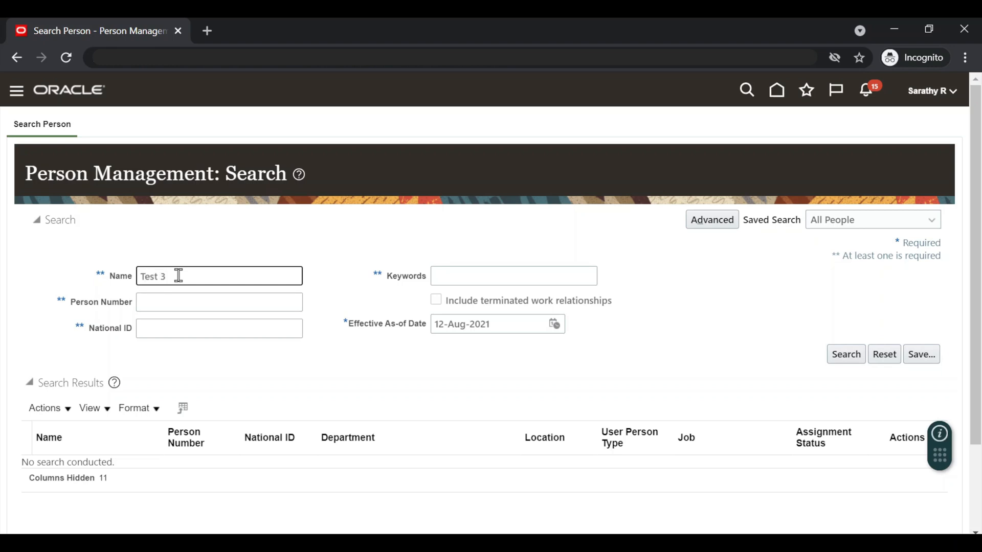
key(Return)
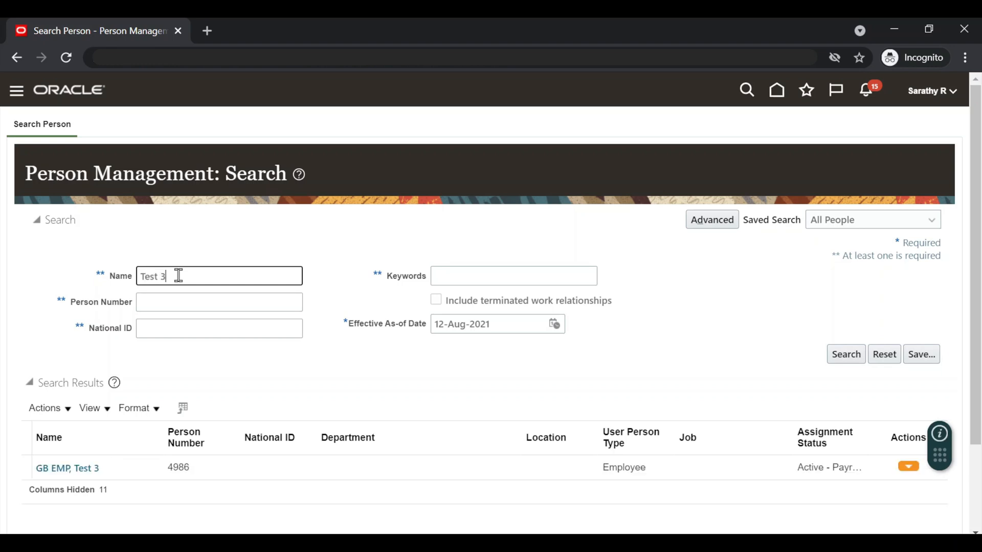
click(63, 469)
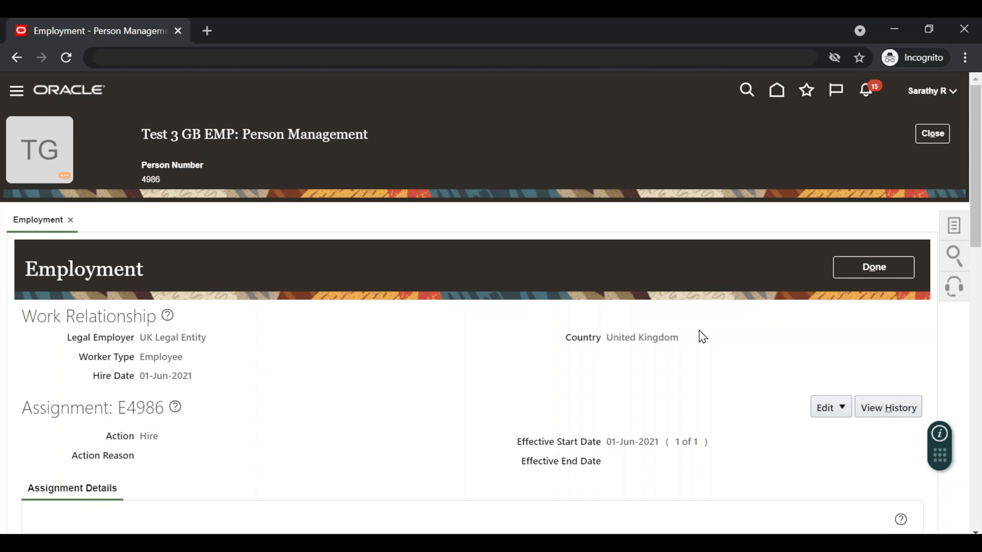
Step: Open the employee's absence records and examine the accrual details of the EE Study Leave Plan balance
click(949, 235)
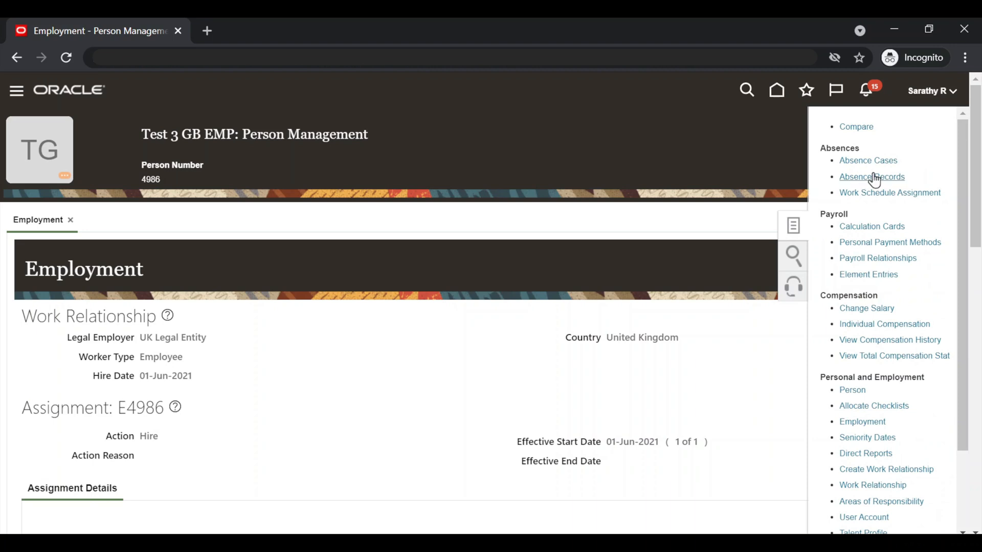
click(872, 177)
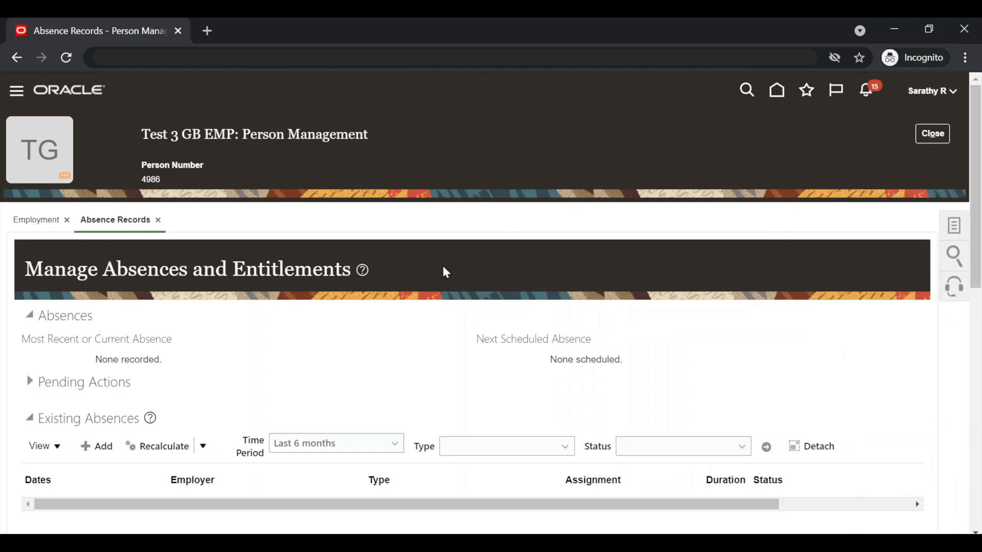
scroll(443, 267, down, 5)
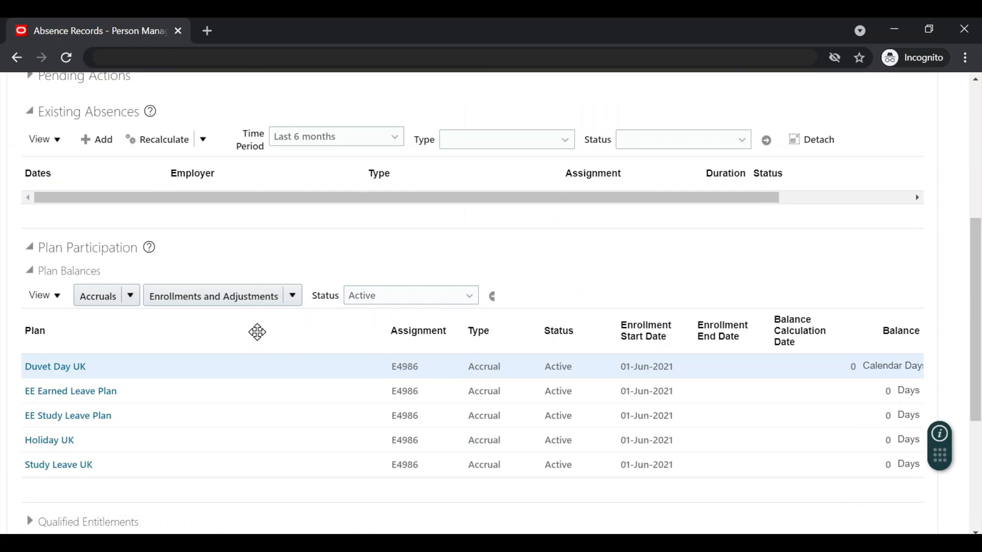
click(156, 418)
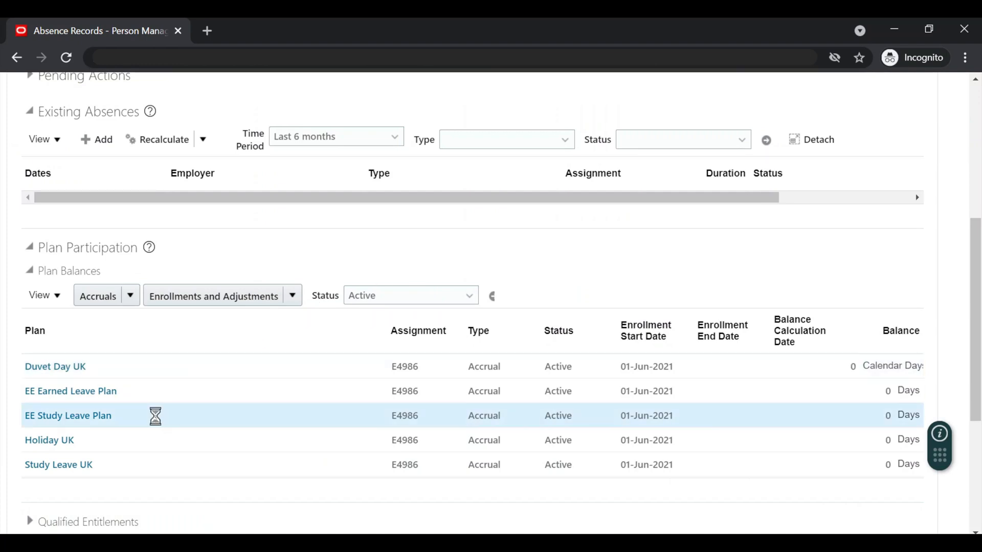
click(80, 422)
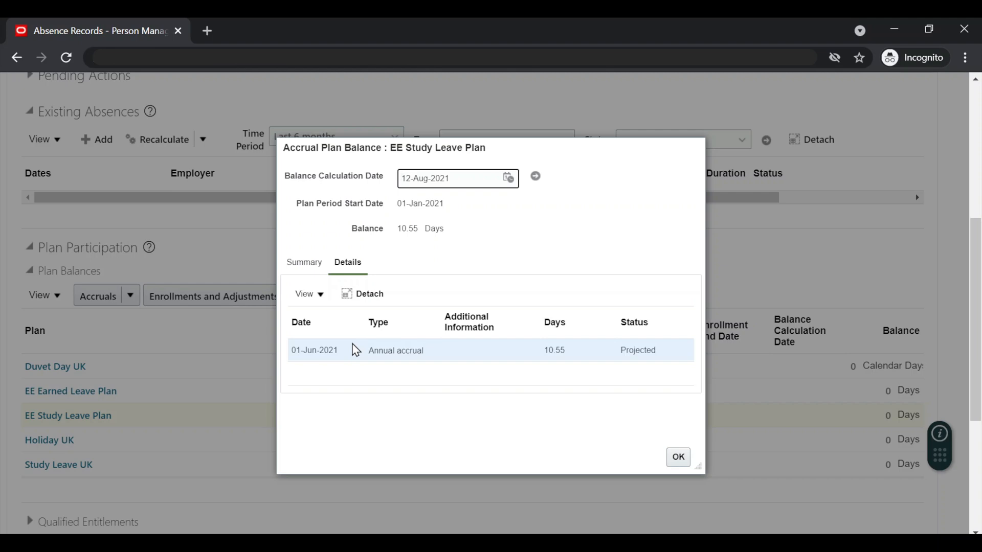
click(678, 461)
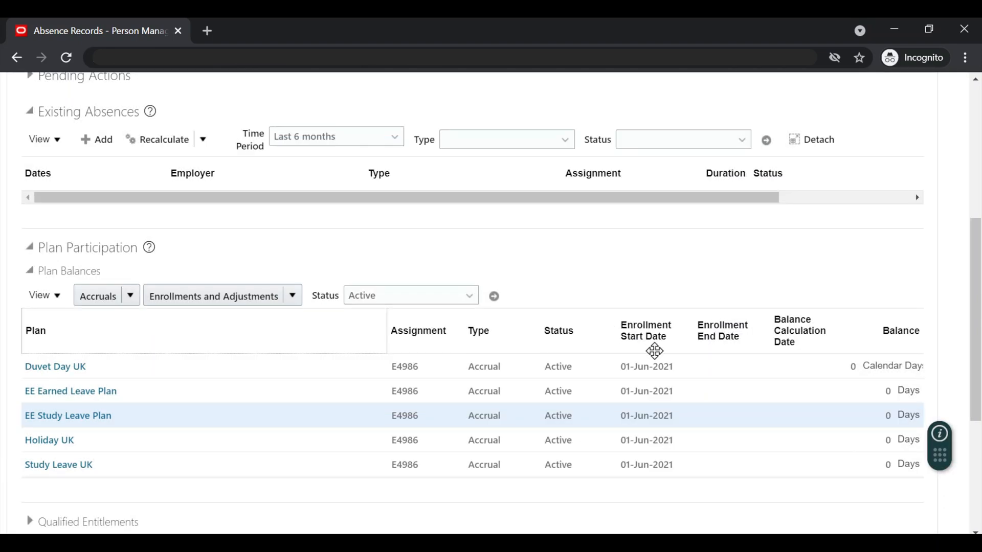
Step: Start terminating the employee's work relationship and set both the notification and termination dates to 16-Aug-2021
scroll(653, 351, up, 6)
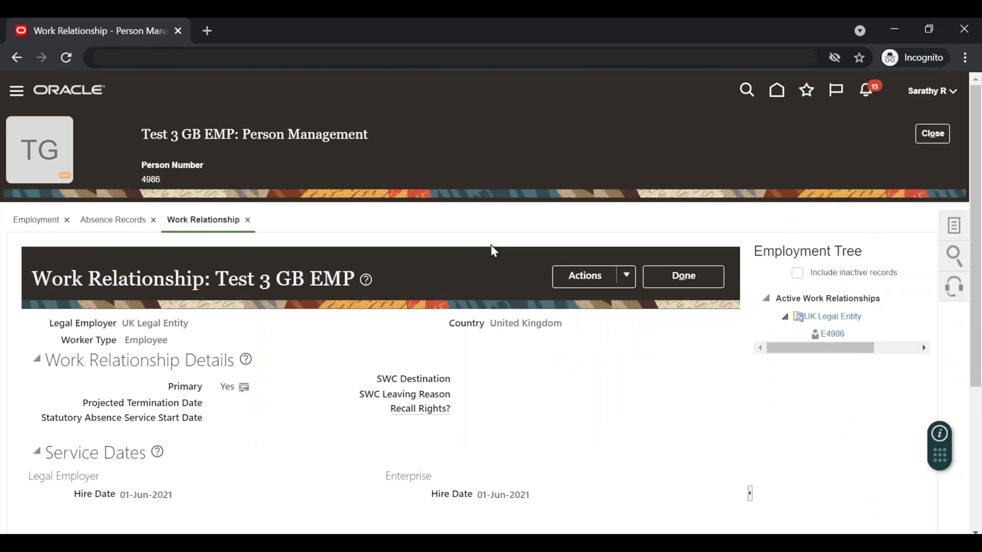
click(626, 276)
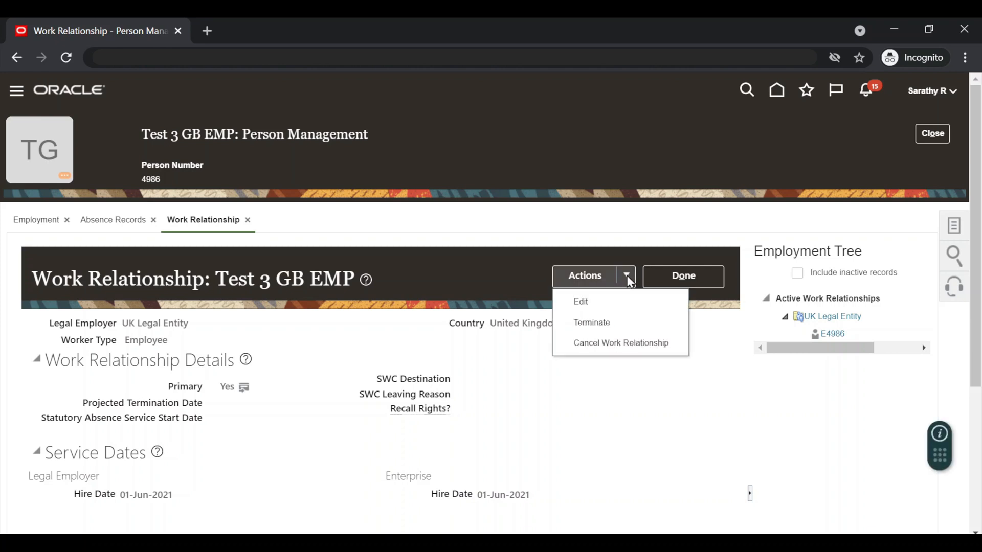
click(611, 324)
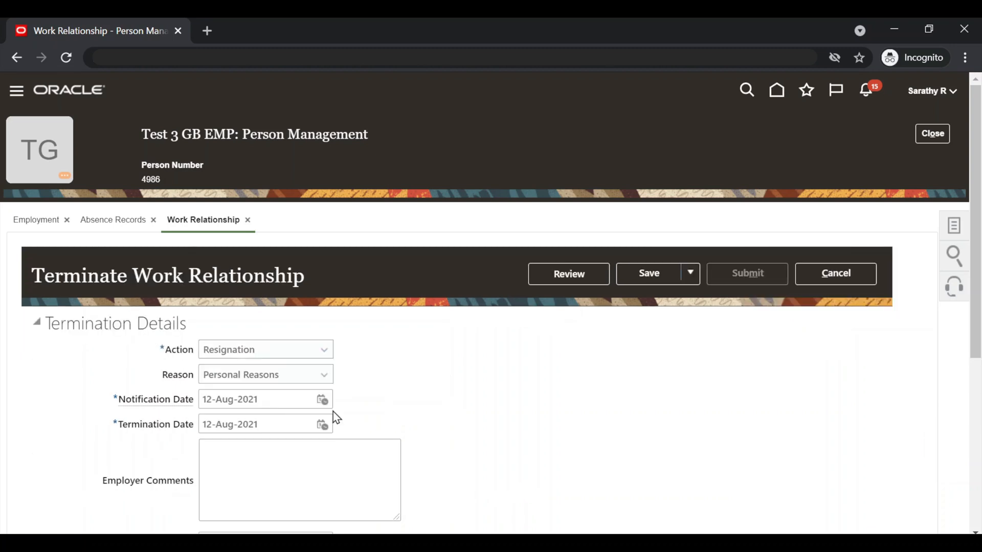
click(322, 399)
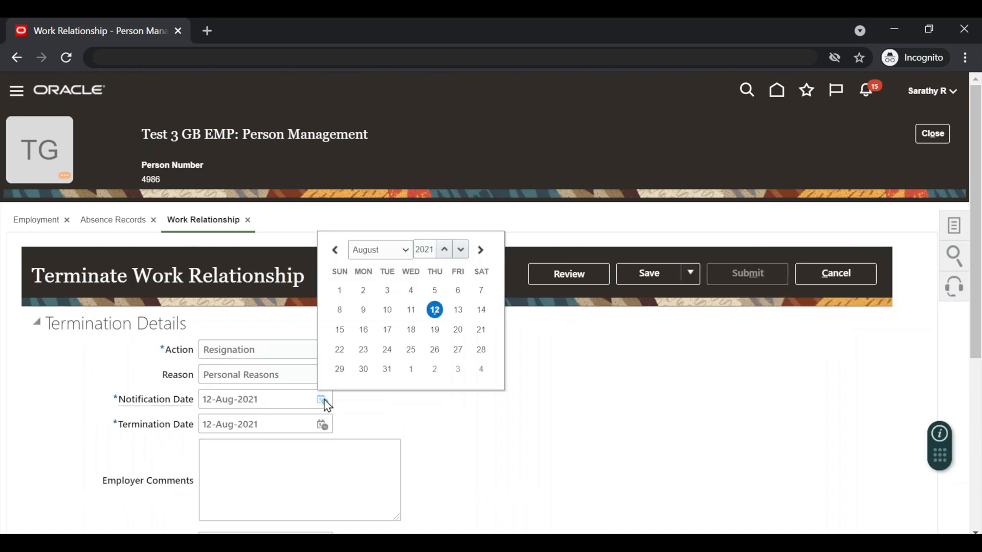
click(364, 330)
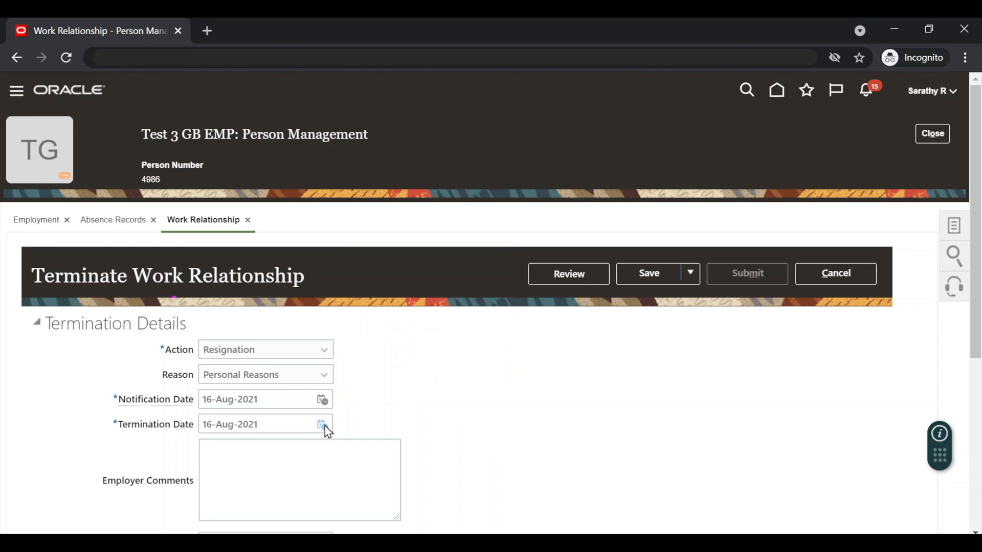
Step: Review the termination and submit it, confirming the request
click(572, 276)
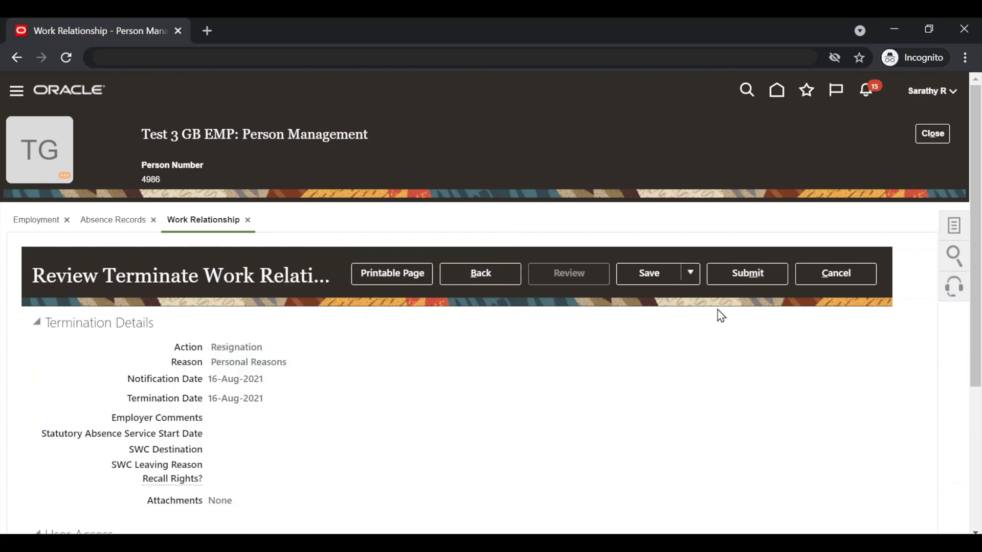
click(750, 271)
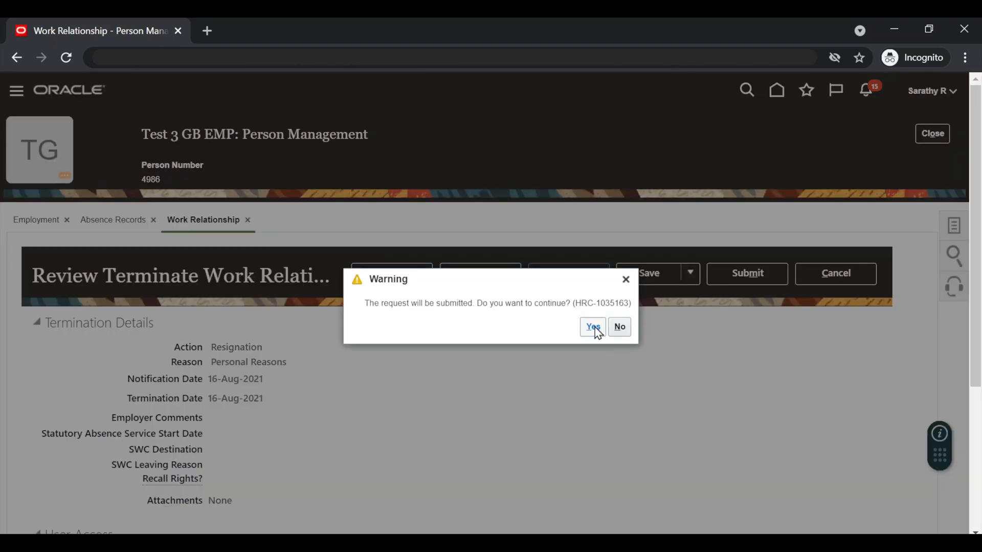
click(593, 327)
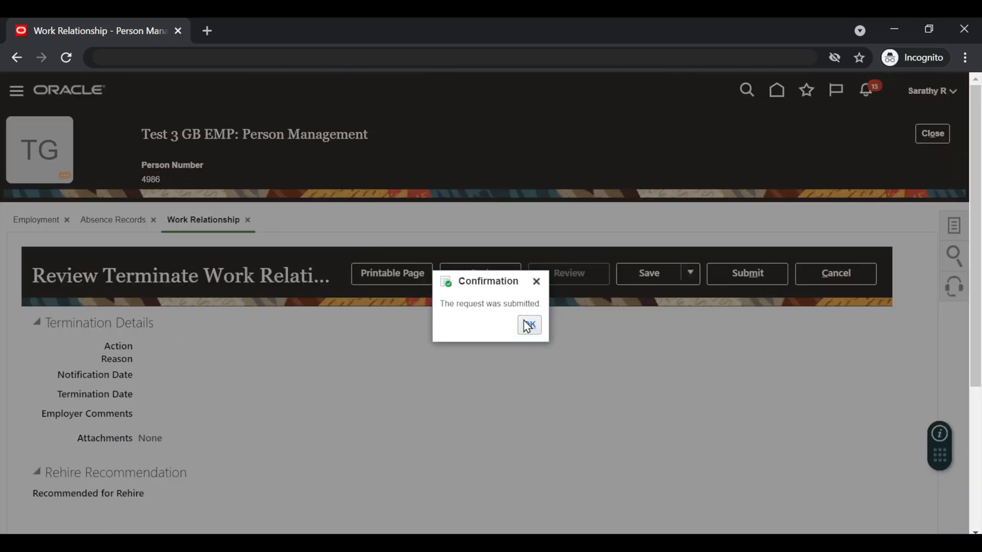
click(530, 326)
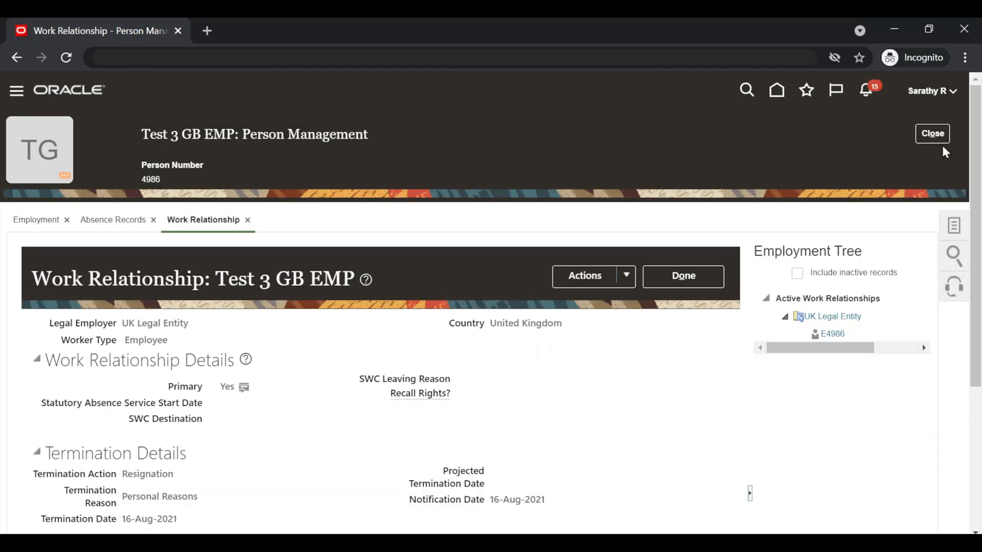
Step: Close the person record, search again for the terminated employee by name, and reopen the record
click(939, 140)
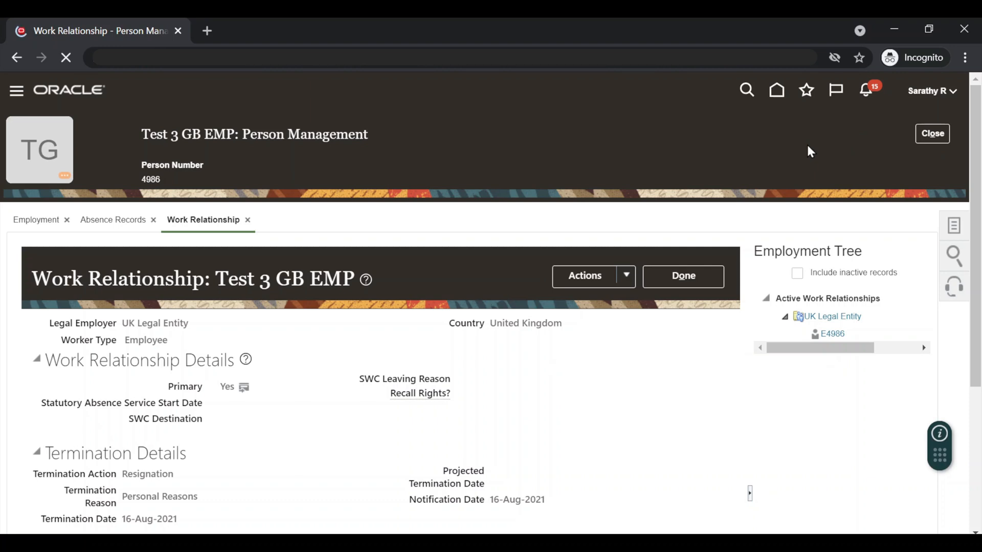
click(226, 276)
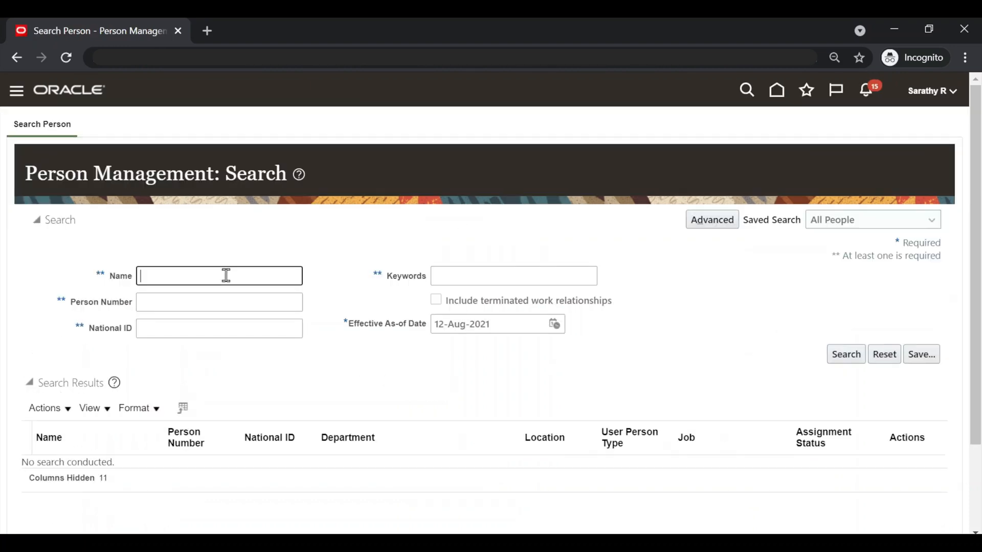
text(Test 3)
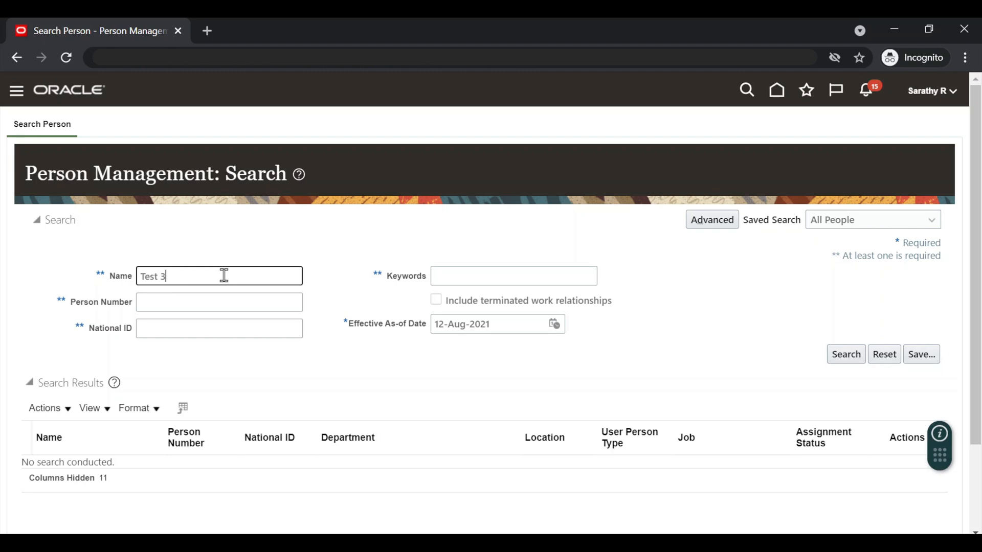
key(Return)
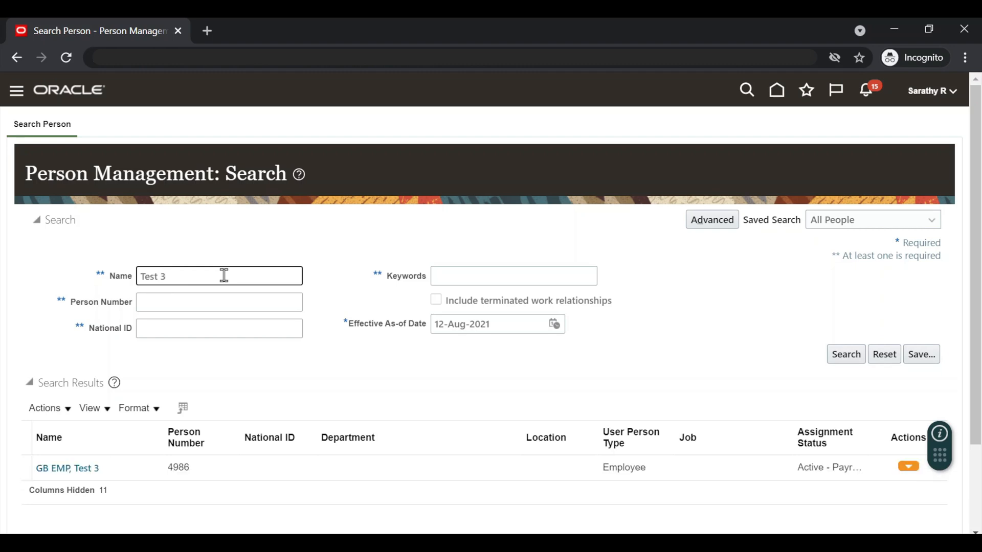
click(86, 474)
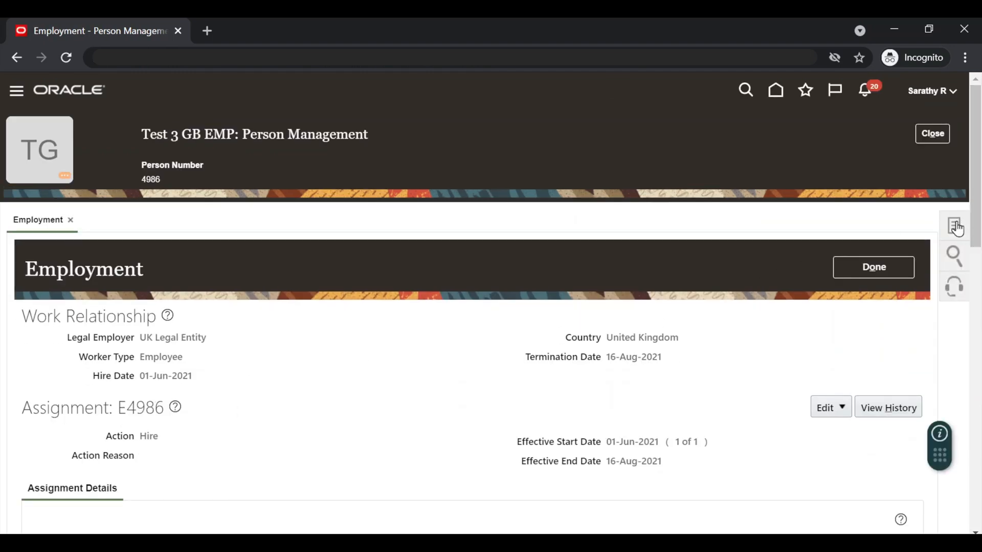
Step: Open the terminated employee's absence records and examine the prorated accrual details of the EE Study Leave Plan
click(955, 227)
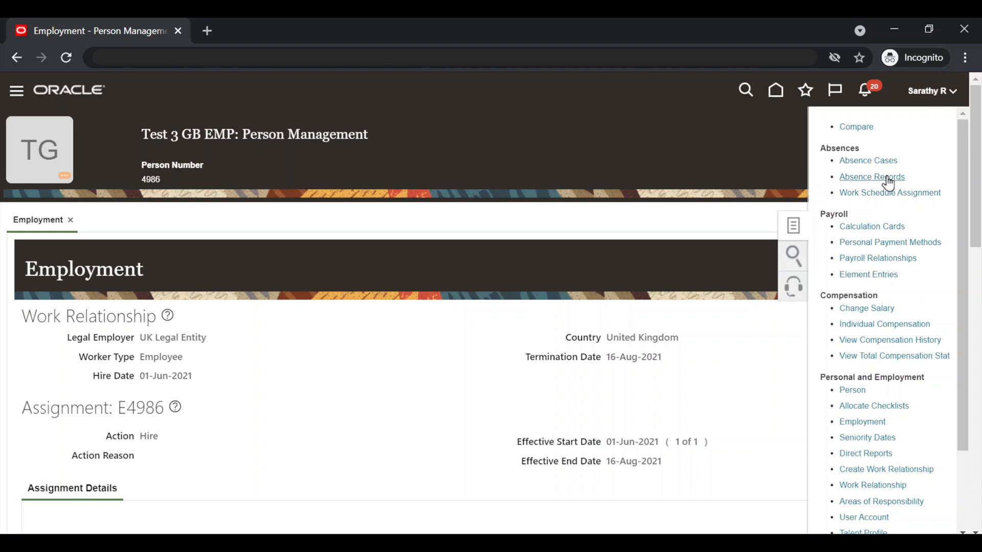
click(888, 179)
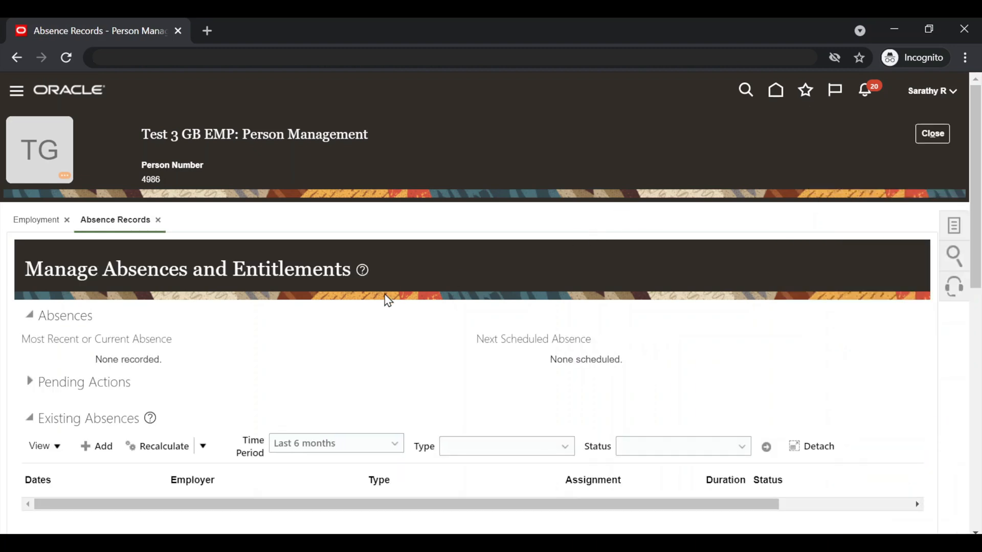
scroll(387, 300, down, 6)
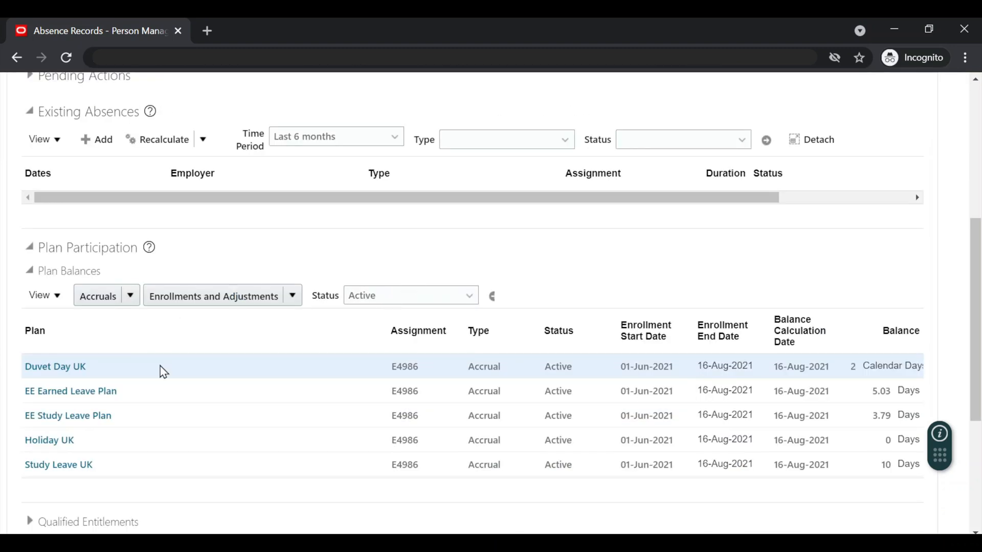
click(153, 421)
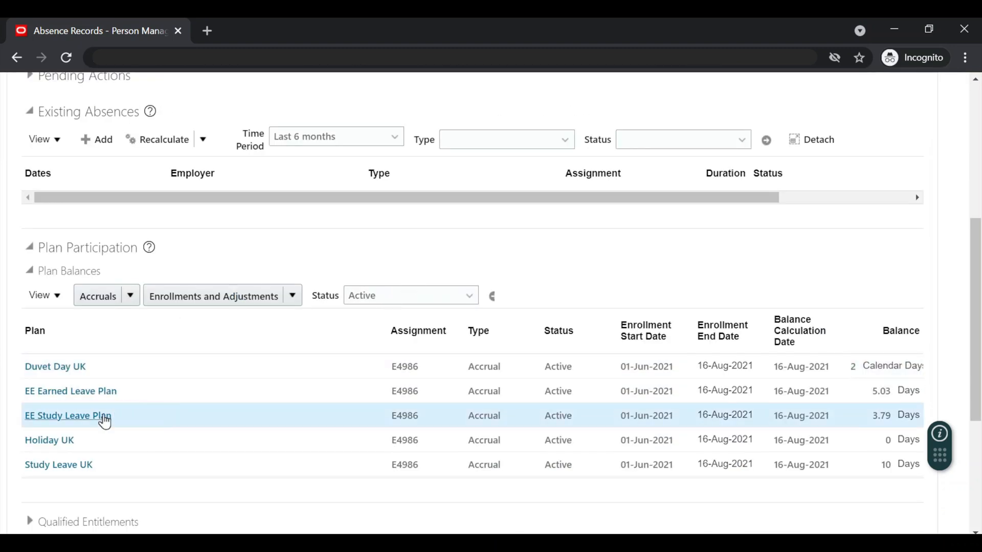
click(78, 420)
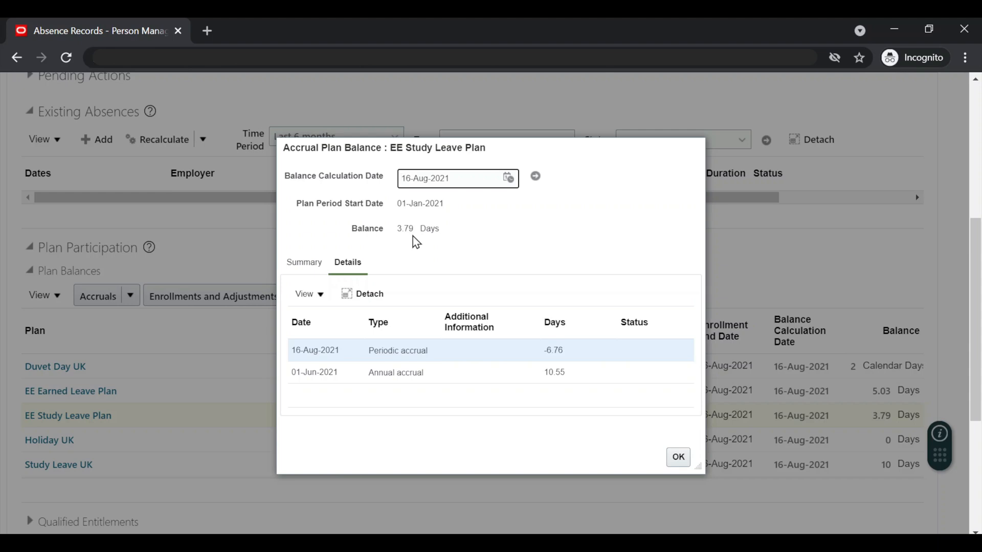
key(alt+Tab)
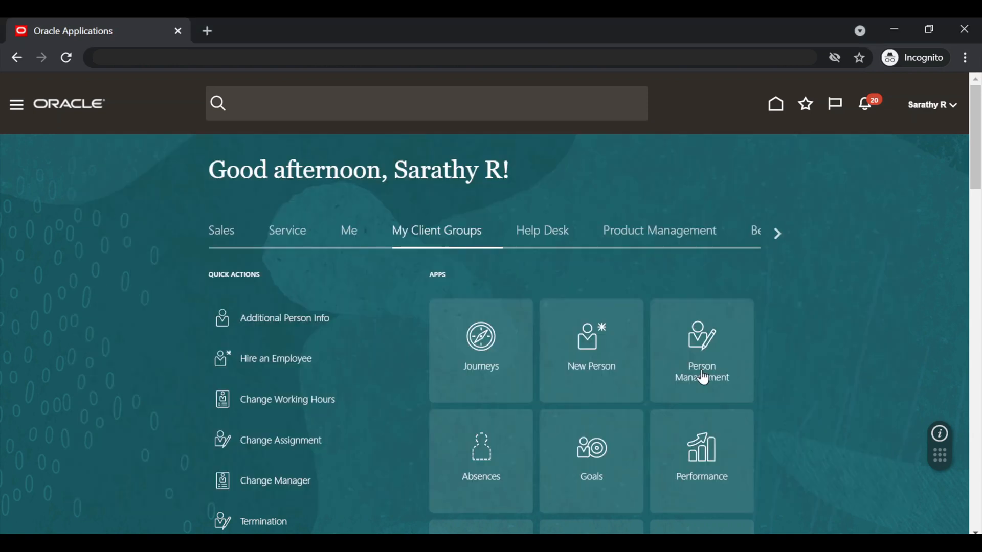
Step: Open Person Management, search for people named "Employee", and open the record of GB, Employee 1
click(703, 378)
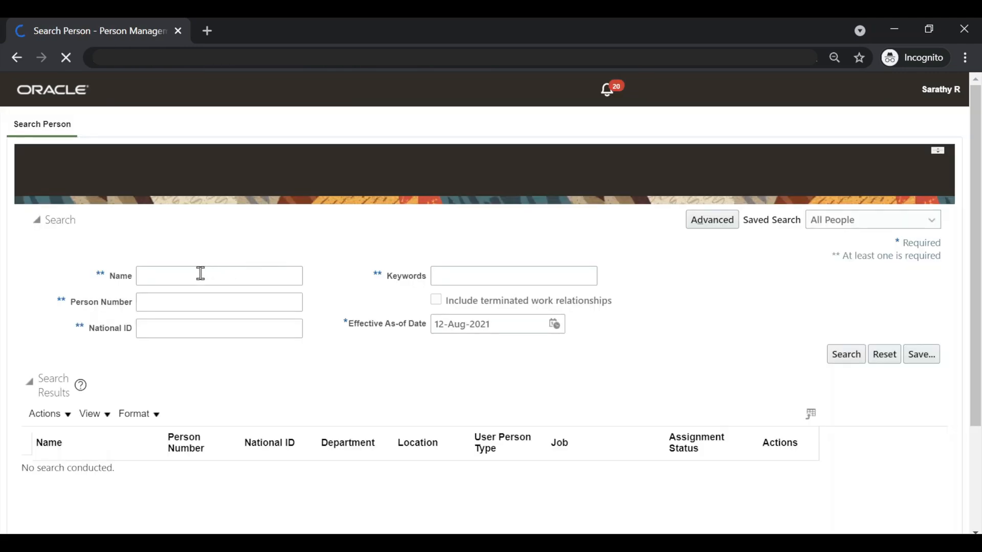
click(198, 274)
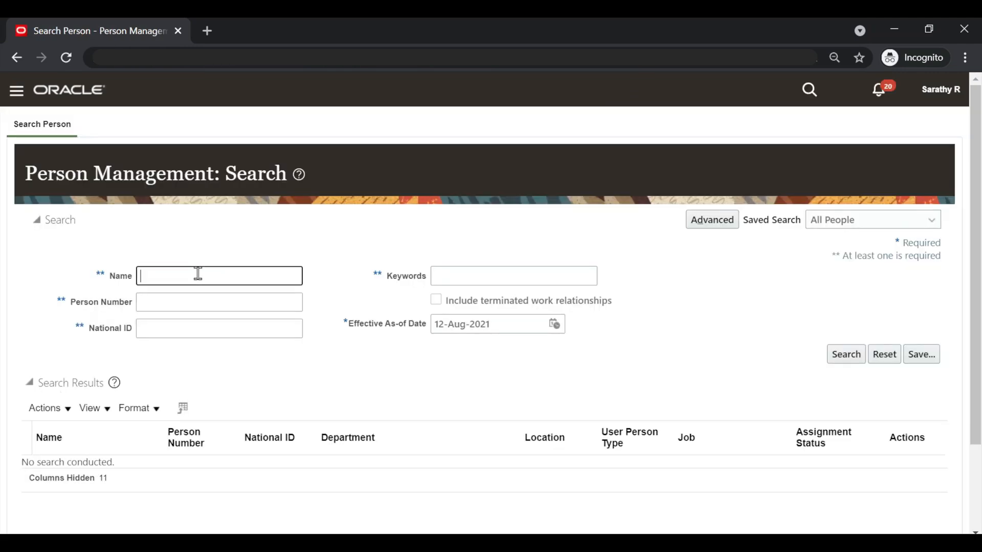
text(Employee)
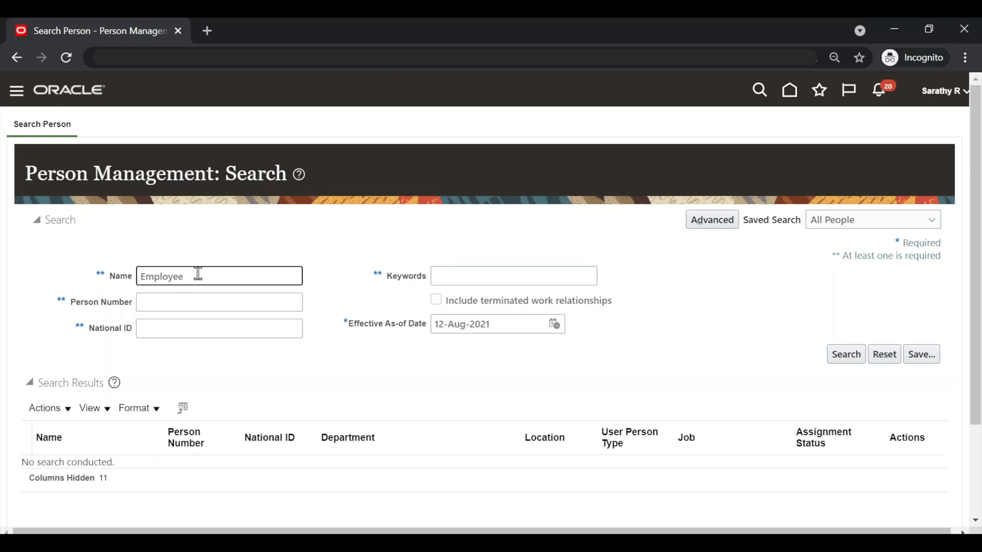
key(Return)
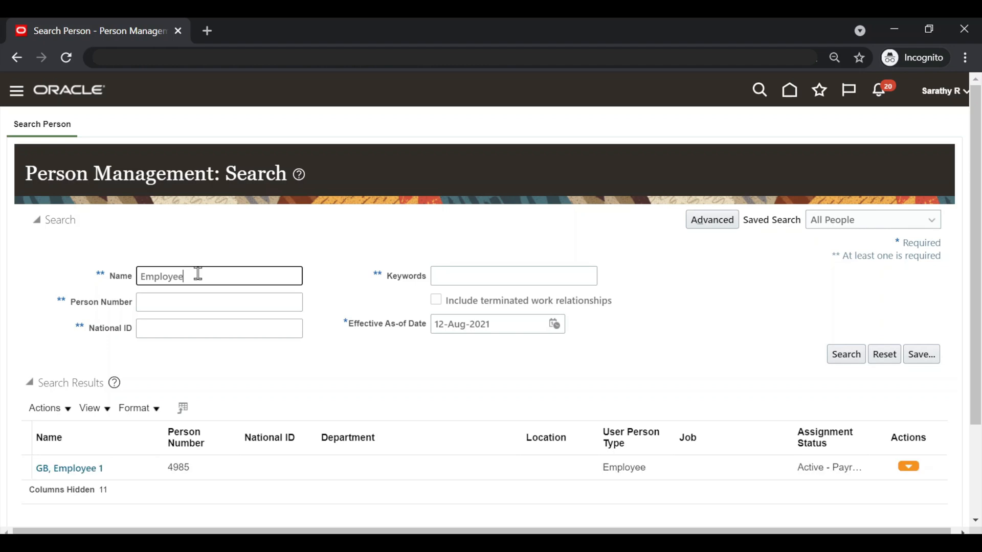
click(83, 474)
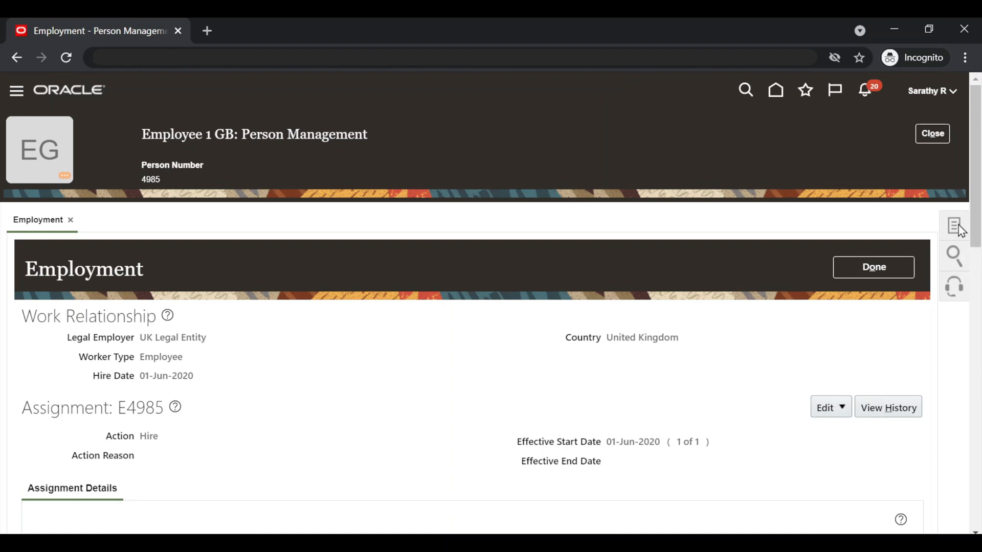
Step: Open the employee's absence records and view the accrual balance details of the EE Earned Leave Plan
click(955, 226)
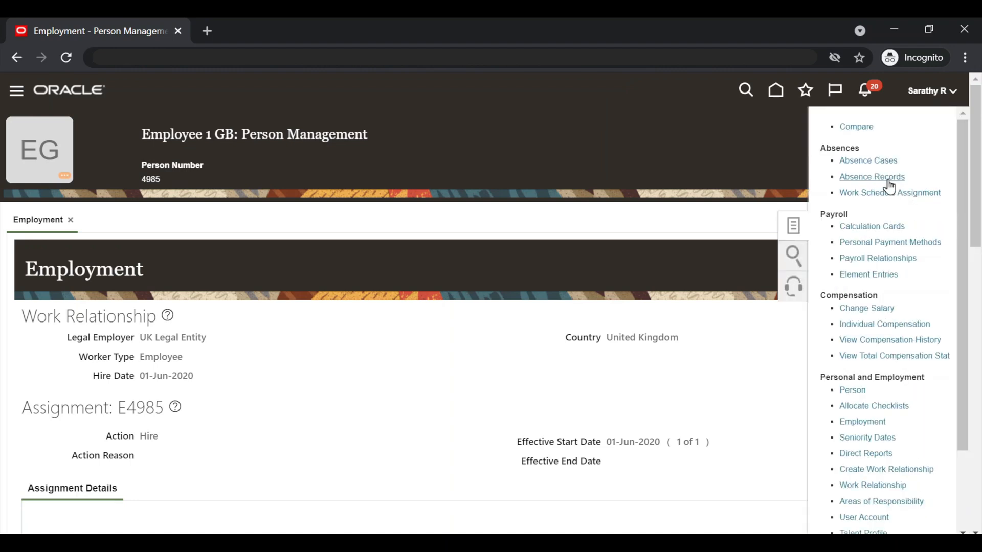
click(871, 176)
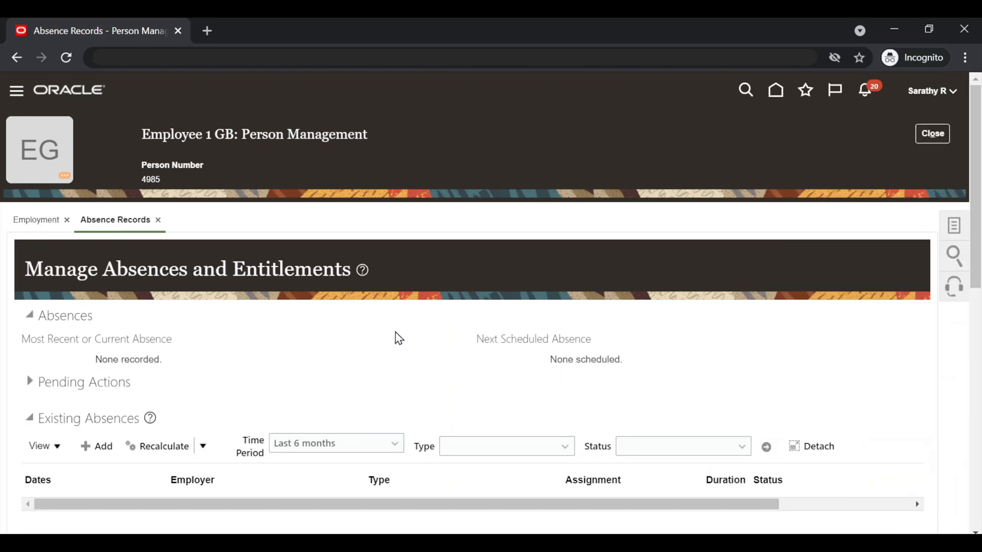
scroll(372, 344, down, 3)
scroll(373, 345, down, 5)
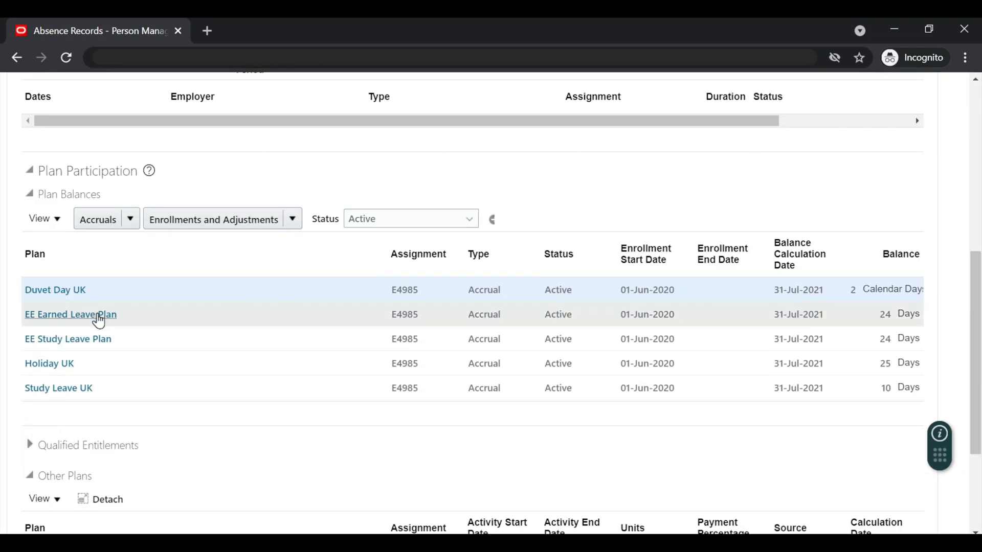
click(98, 316)
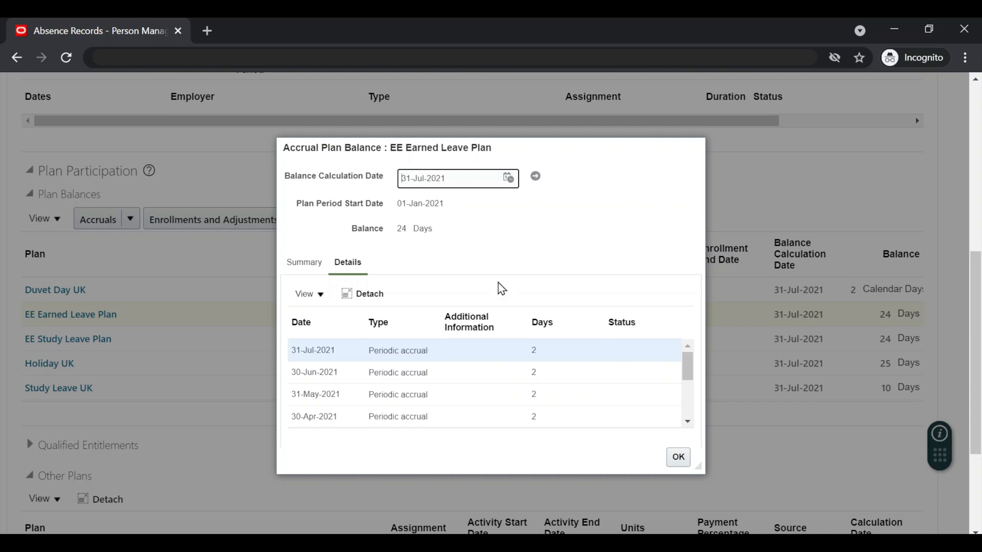
Step: Recalculate the EE Earned Leave Plan balance as of 31-Dec-2020 and examine its accrual entries in a detached table
click(509, 178)
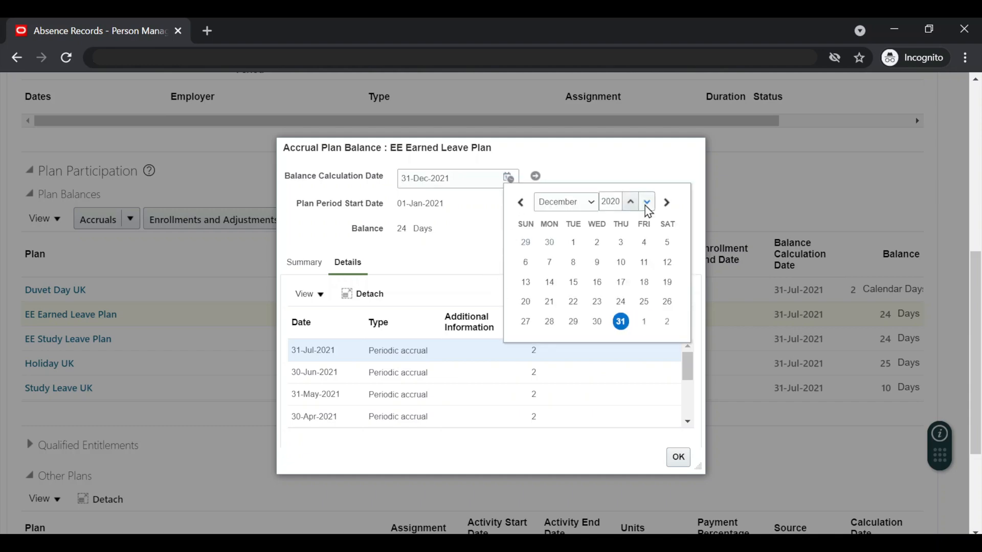
click(620, 322)
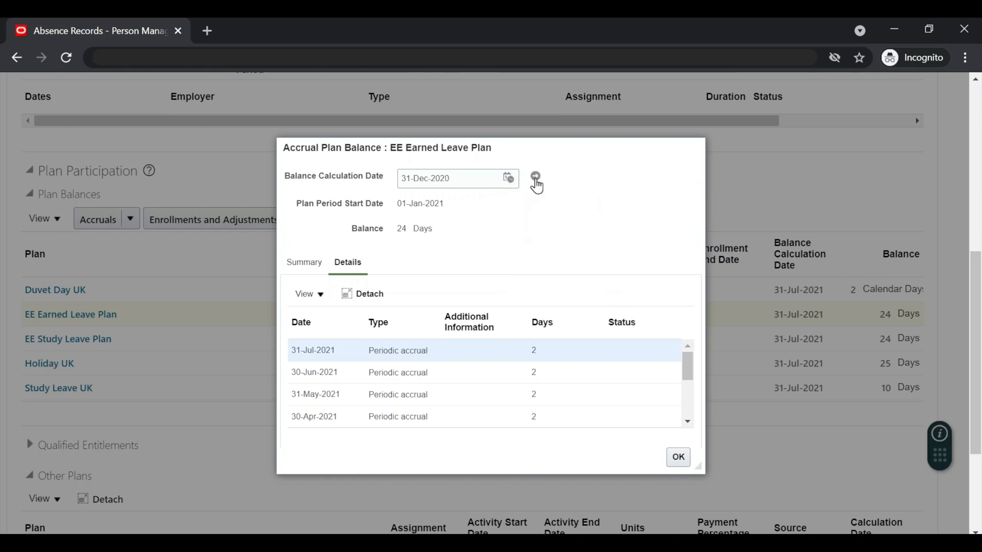
click(535, 177)
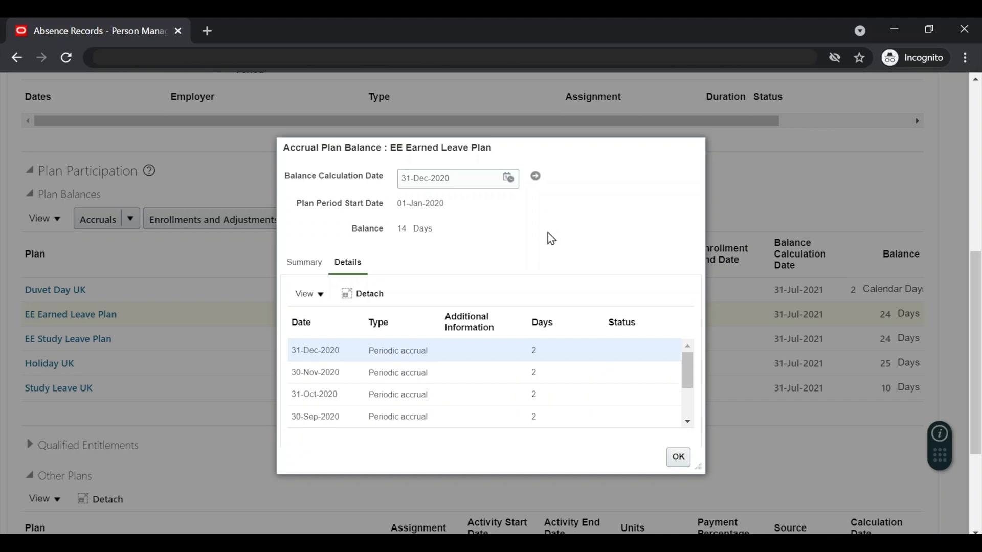
click(386, 301)
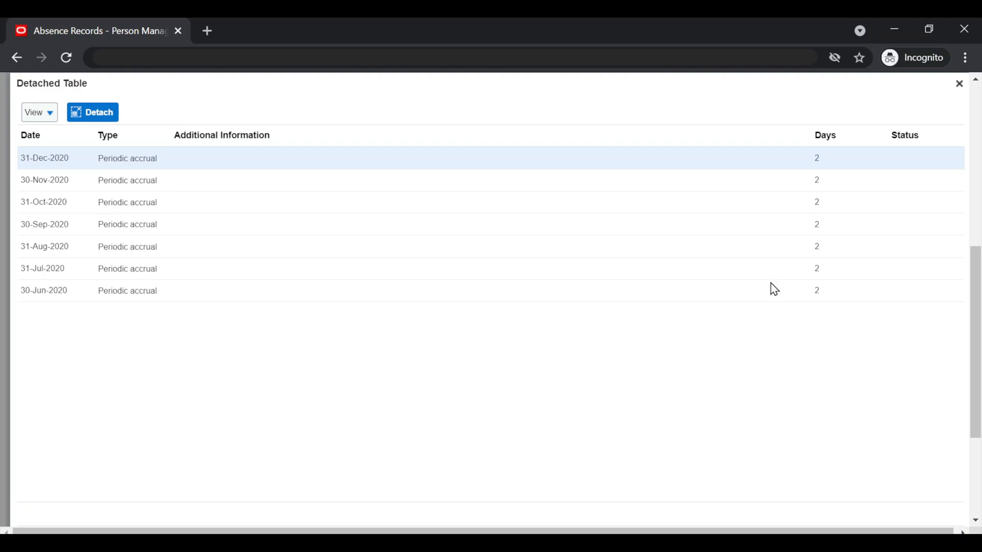
click(959, 84)
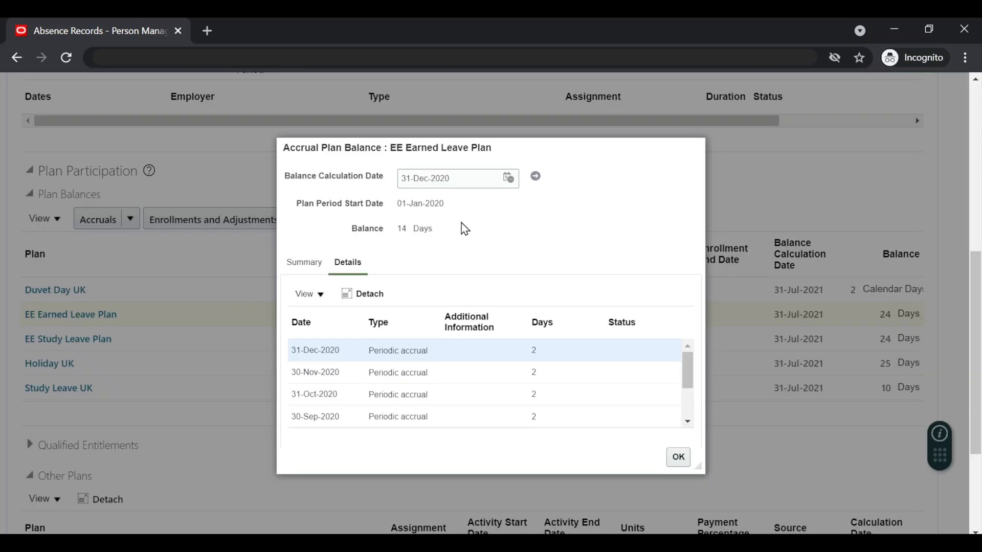
Step: Recalculate the EE Earned Leave Plan balance as of 31-Aug-2021, examine the detached accrual entries, and close the balance details
click(509, 178)
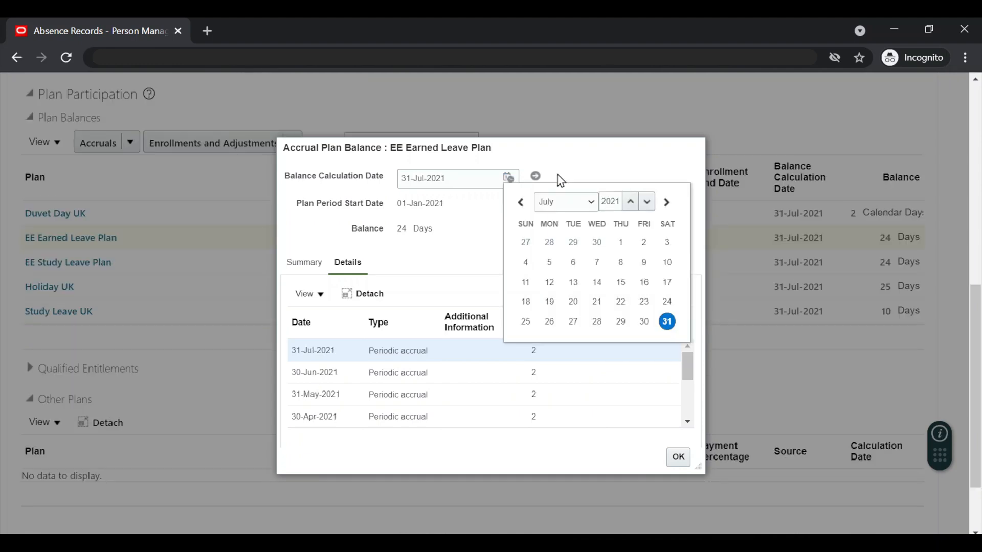
click(594, 206)
click(572, 386)
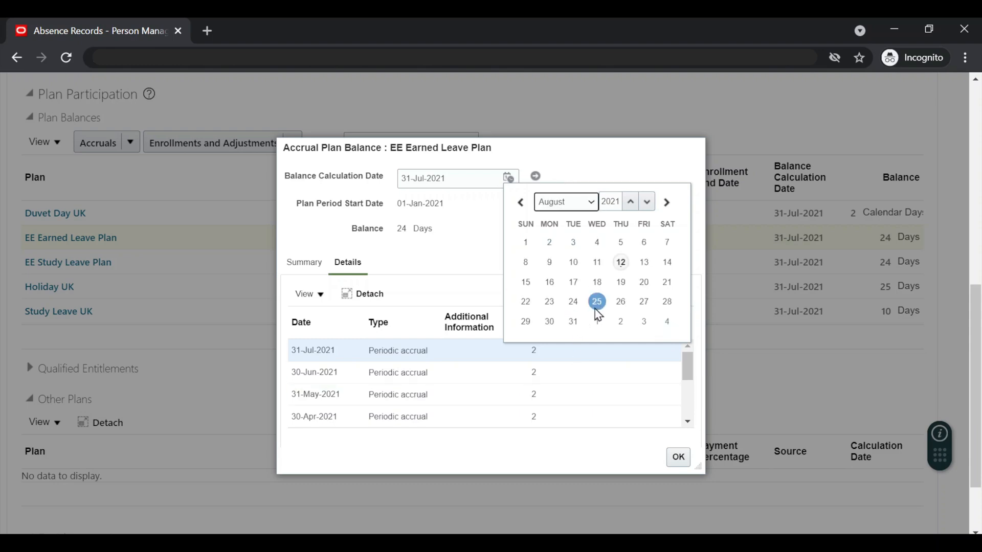
click(572, 321)
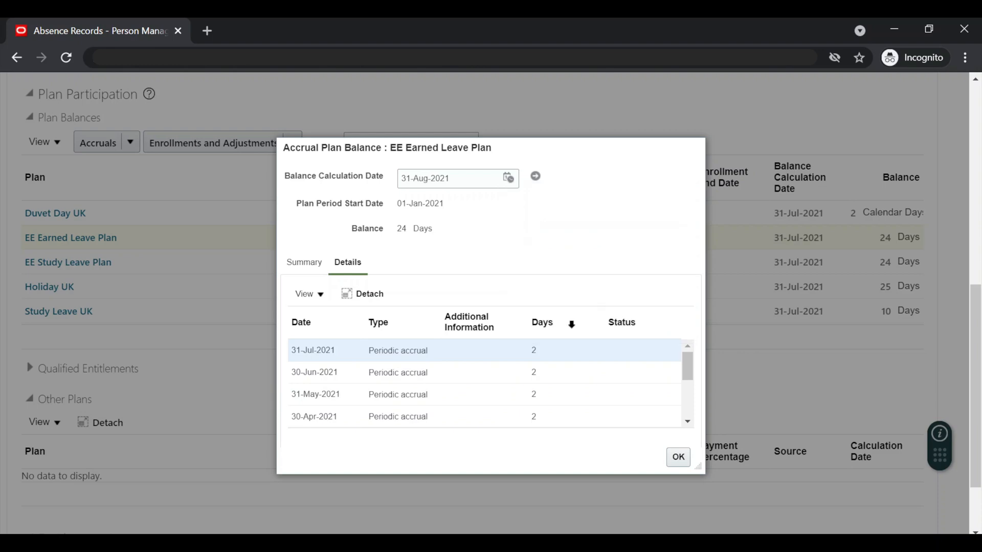
click(536, 176)
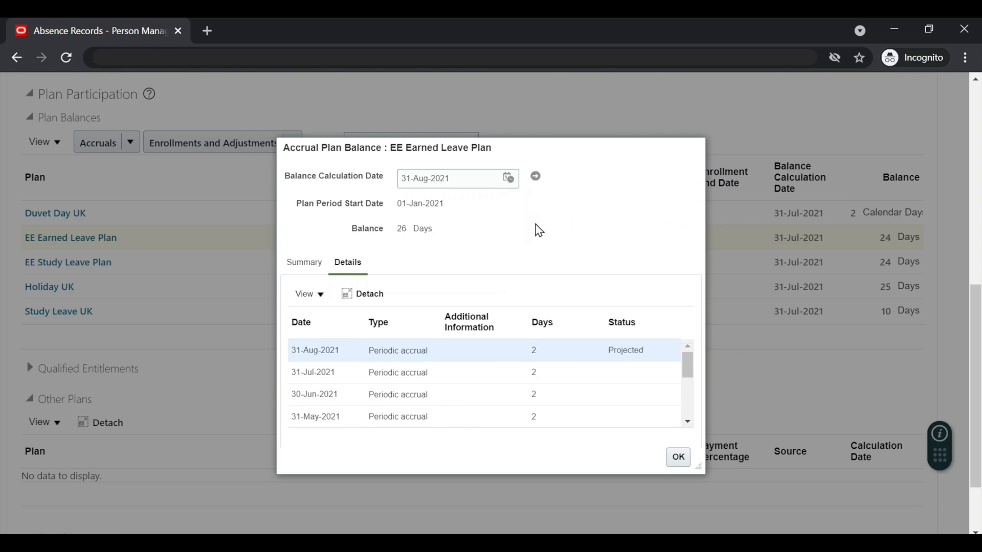
click(383, 294)
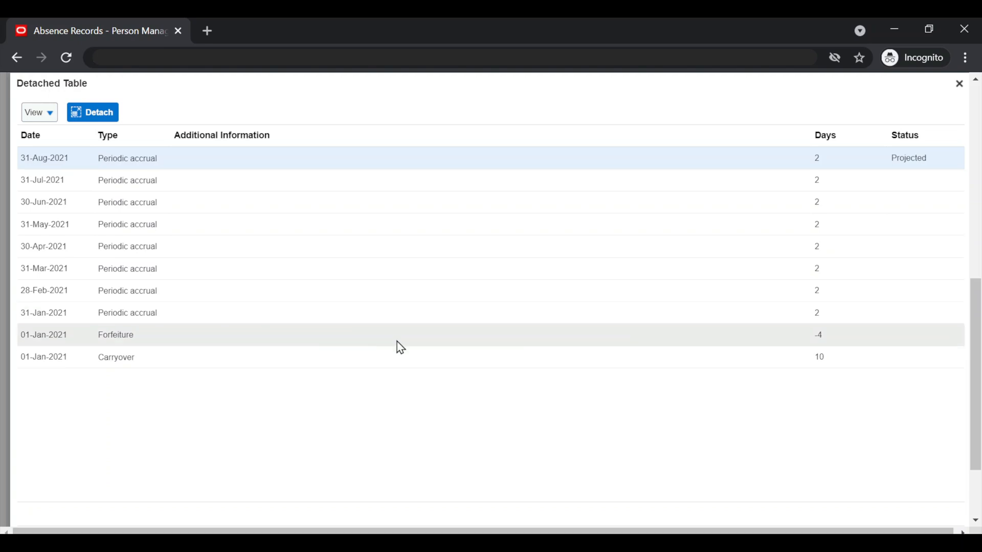
click(959, 84)
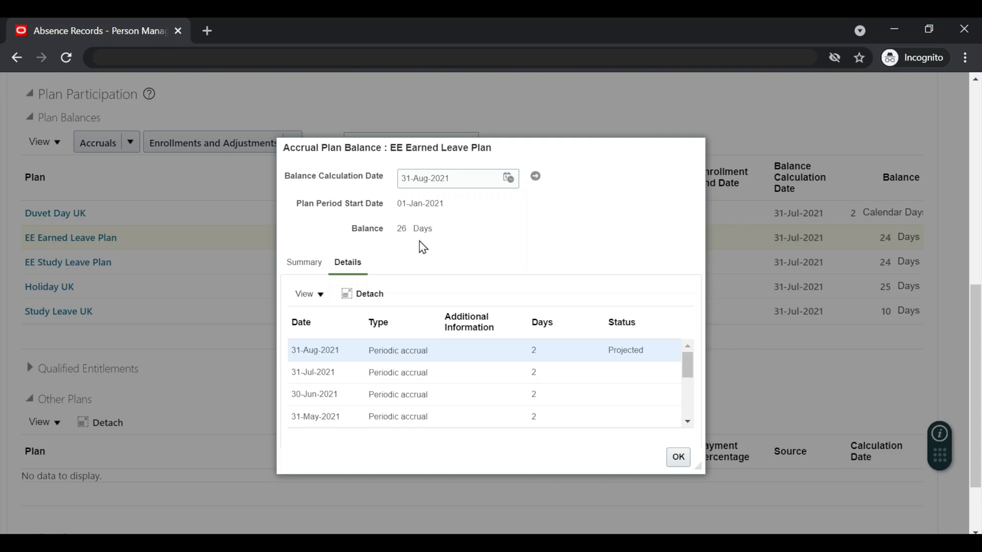
click(678, 457)
scroll(652, 370, up, 10)
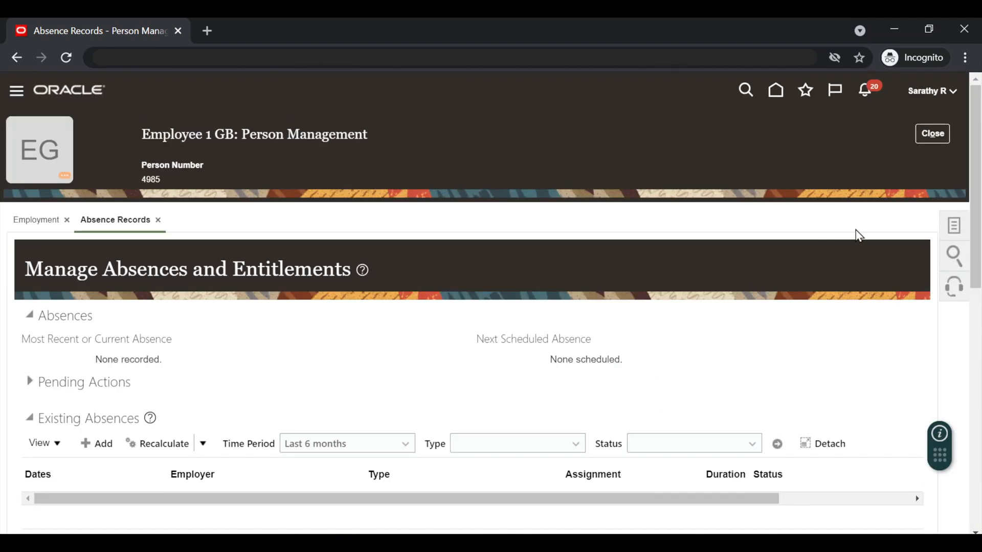
Step: Start terminating the employee's work relationship with both the notification and termination dates set to 16-Aug-2021
click(952, 228)
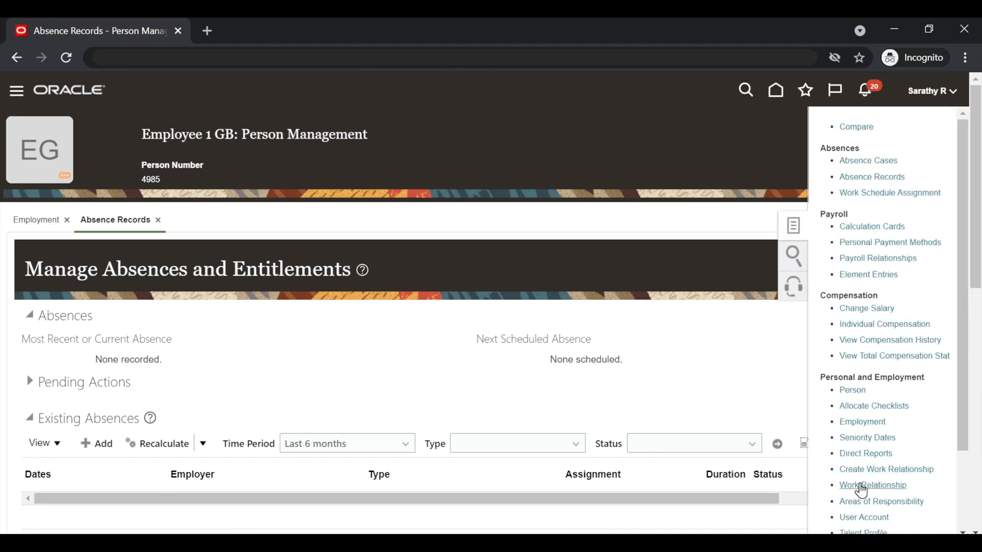
click(861, 486)
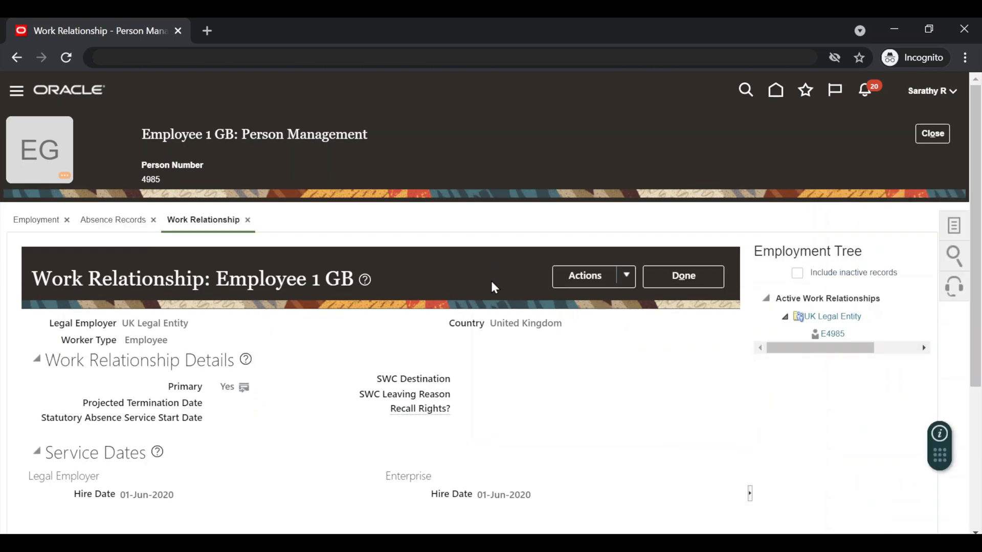
click(628, 278)
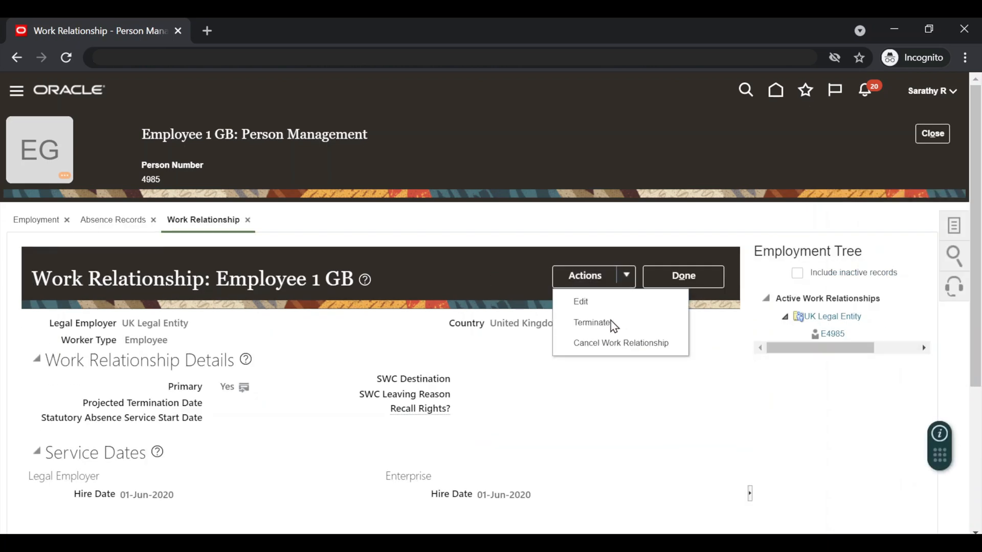
click(610, 320)
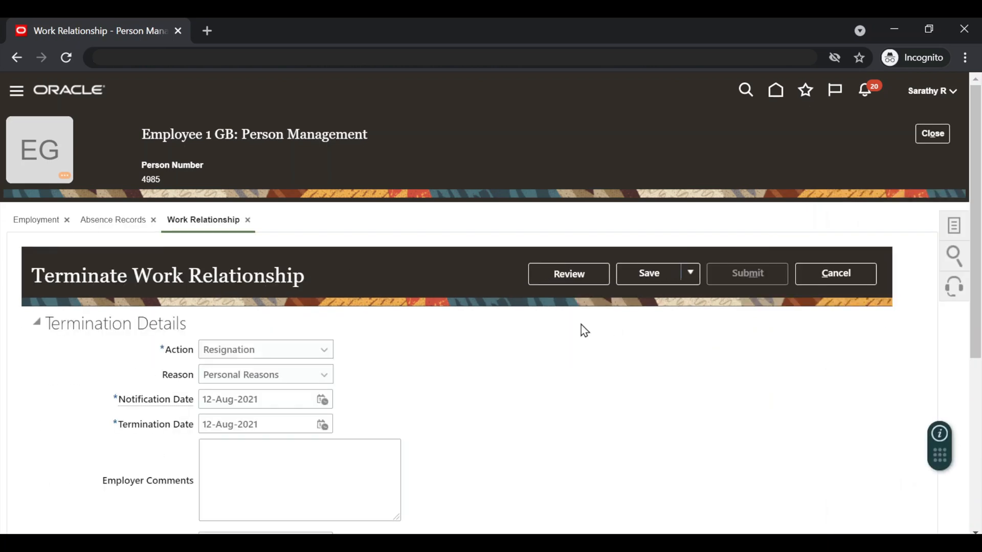
click(322, 395)
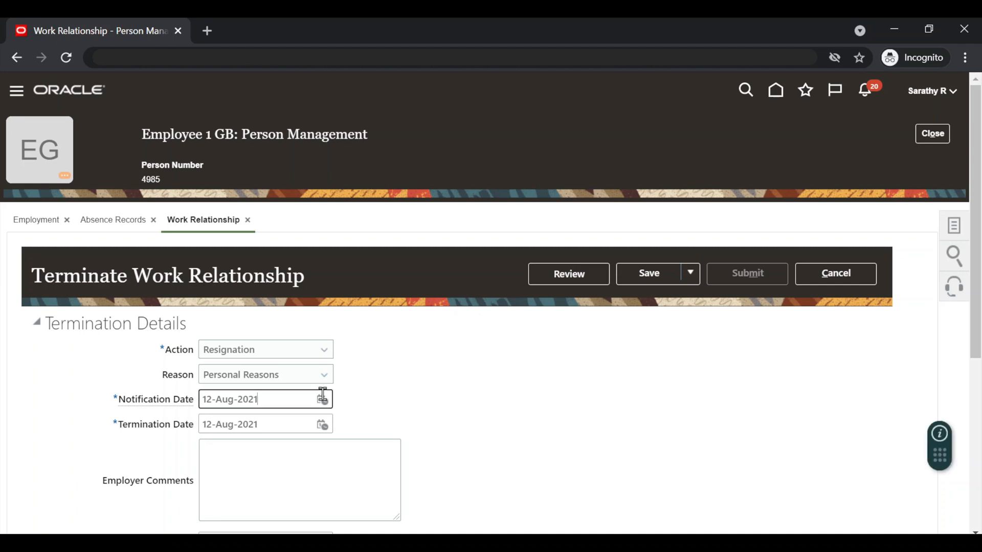
click(324, 400)
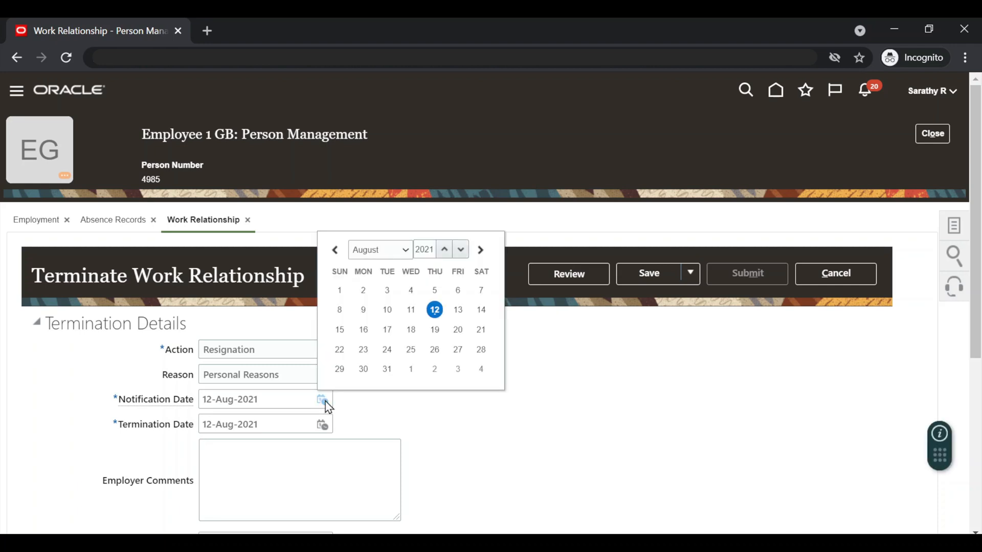
click(363, 329)
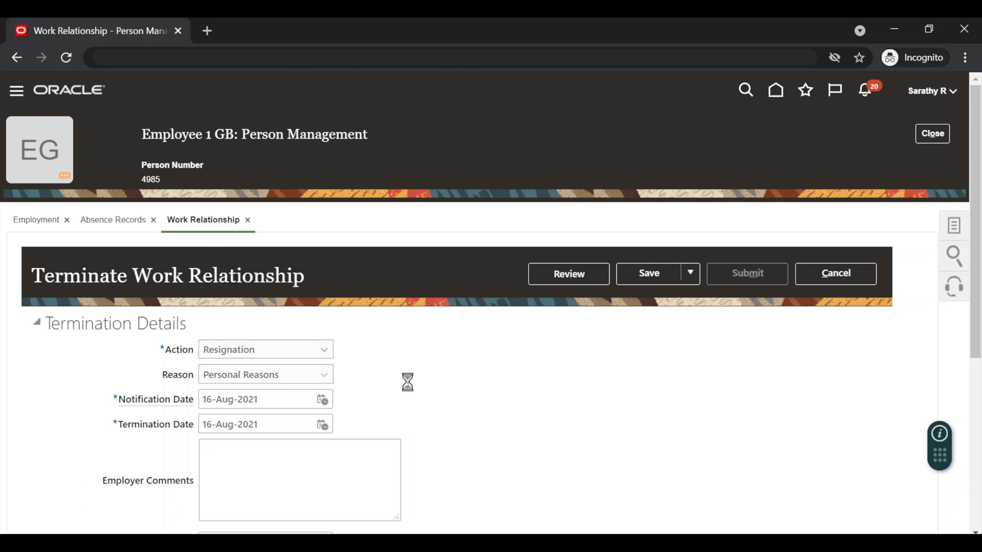
Step: Review the resignation dated 16-Aug-2021 and submit it, confirming the request and acknowledging the submission
click(574, 276)
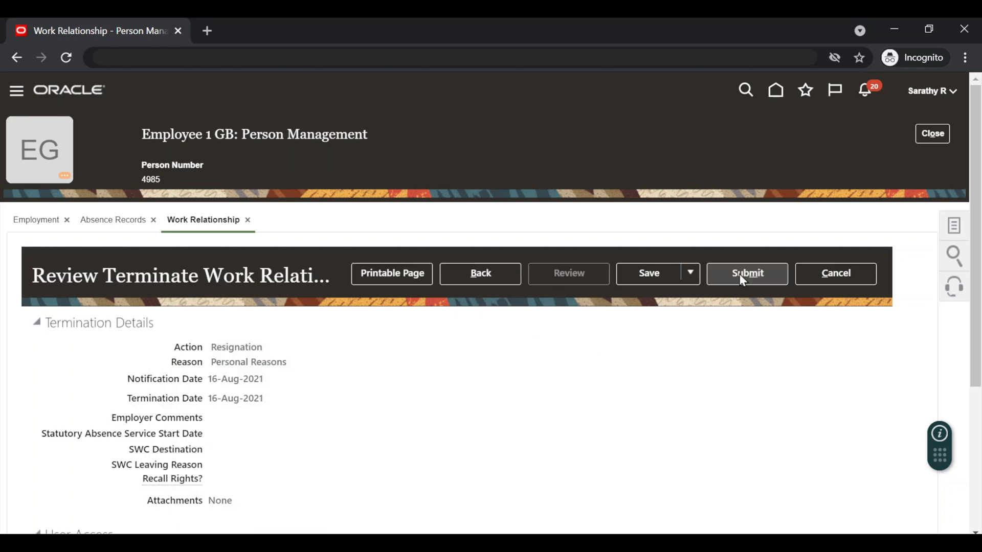
click(742, 279)
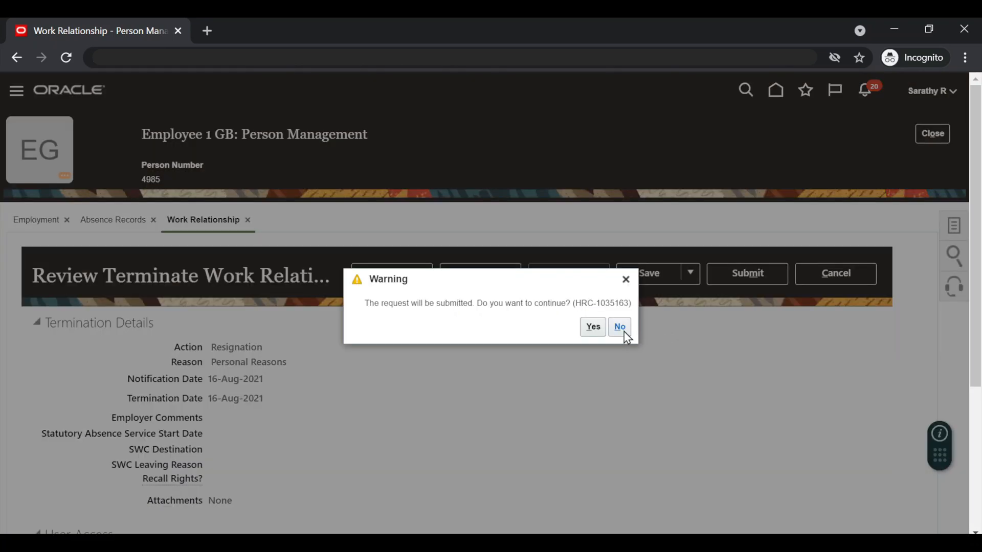
click(596, 328)
click(530, 325)
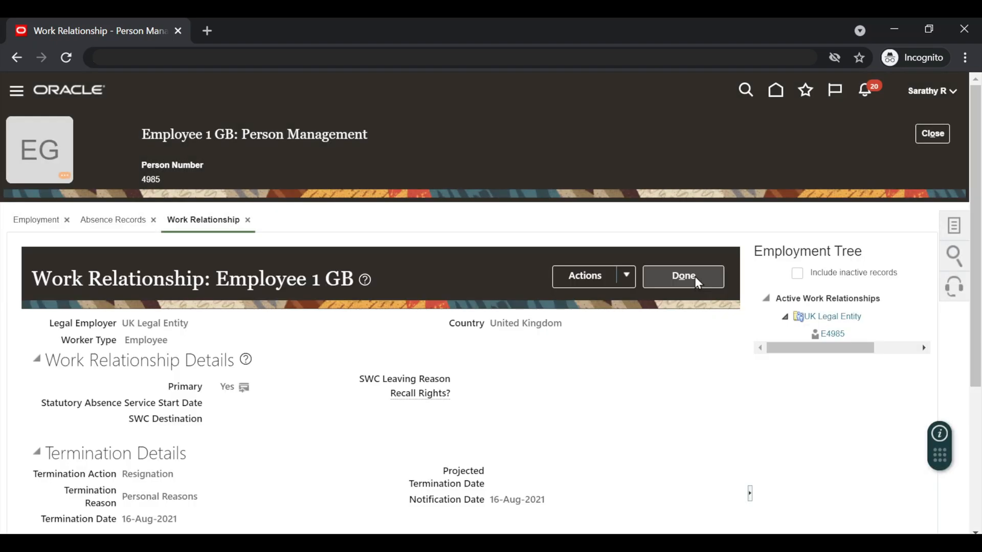
Step: Finish with the work relationship, close the person record, and search again for people named "employee"
click(695, 277)
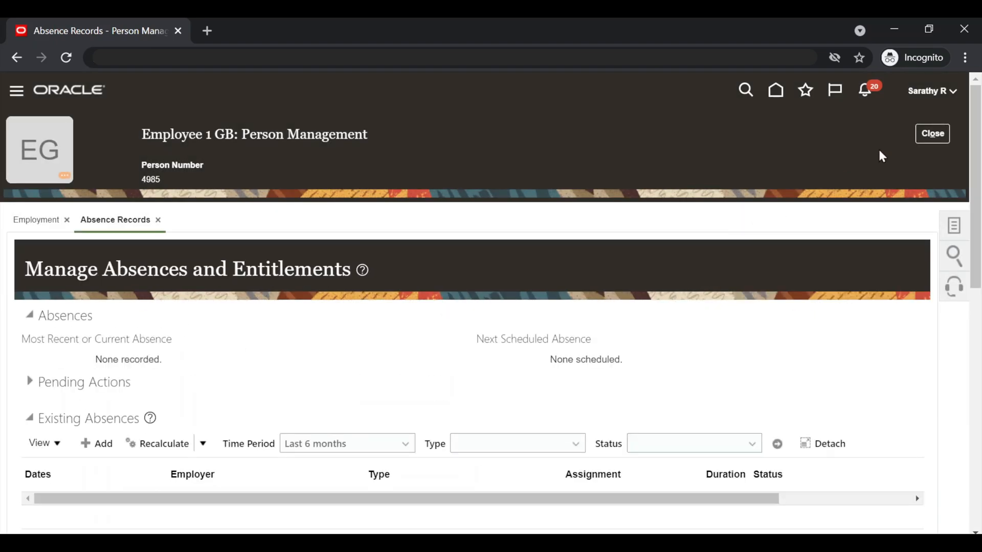
click(938, 139)
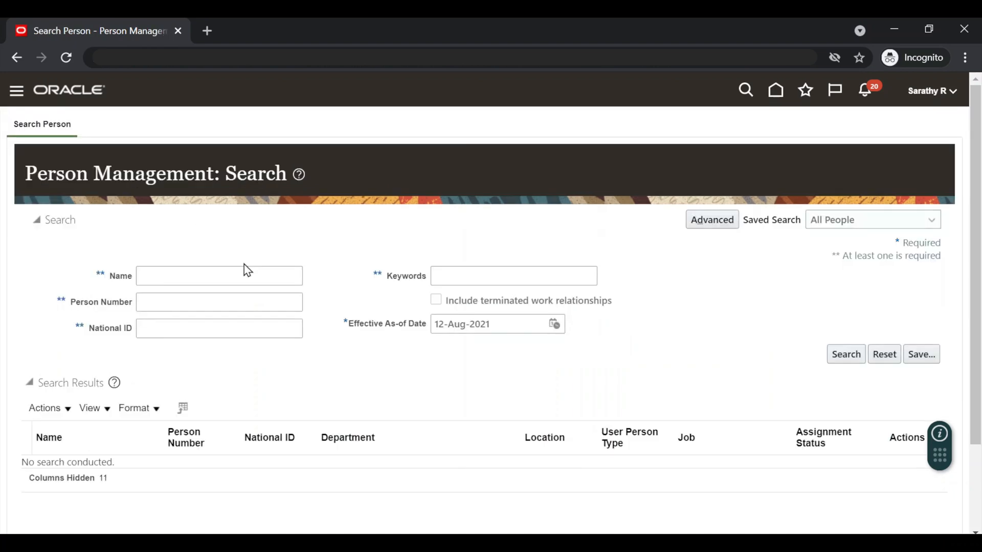
click(200, 272)
text(employee)
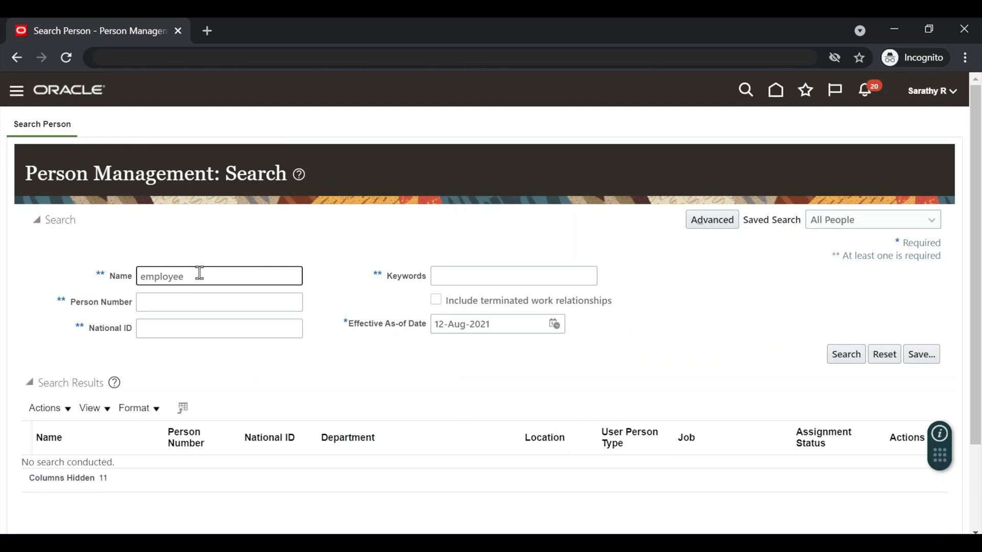
key(Return)
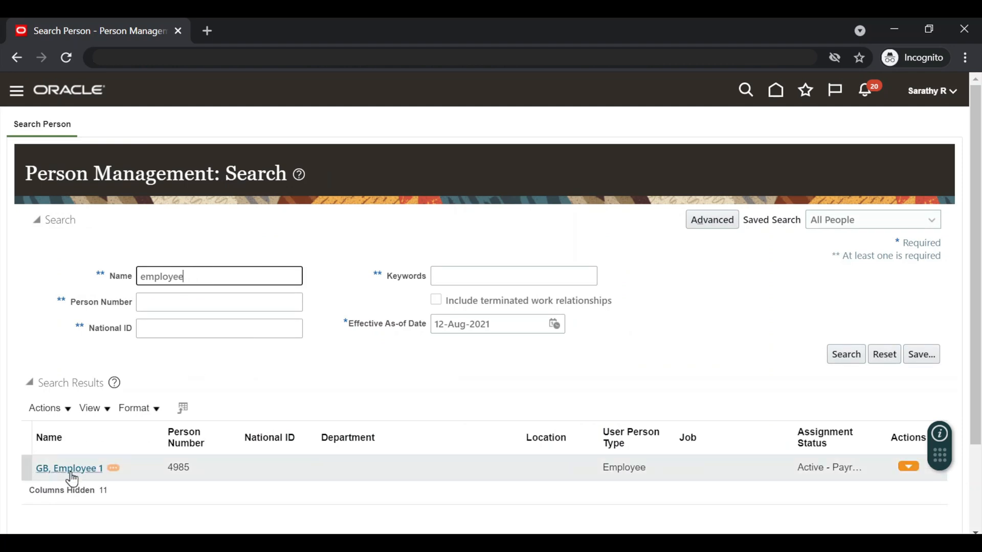
Step: Open the found employee's absence records and view the EE Earned Leave Plan balance details
click(70, 469)
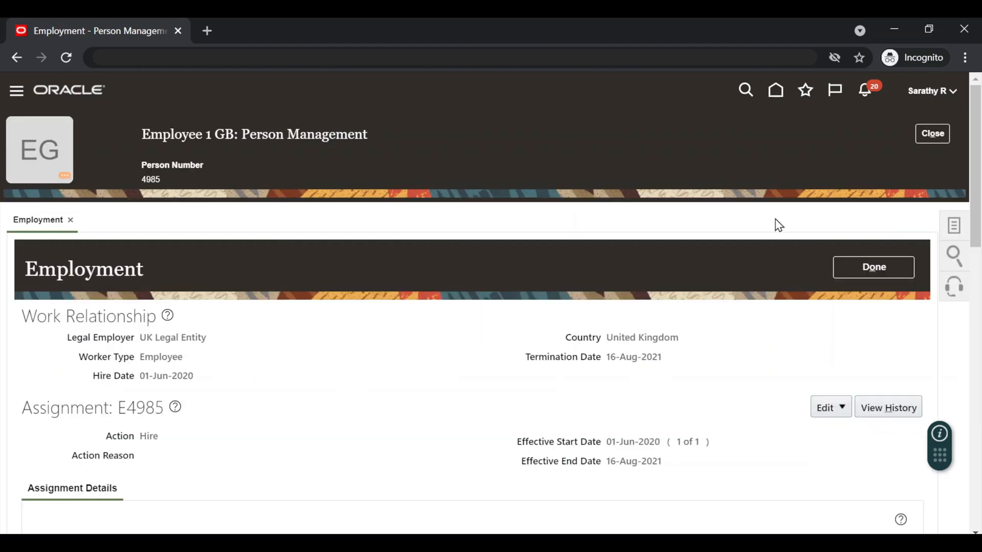
click(951, 226)
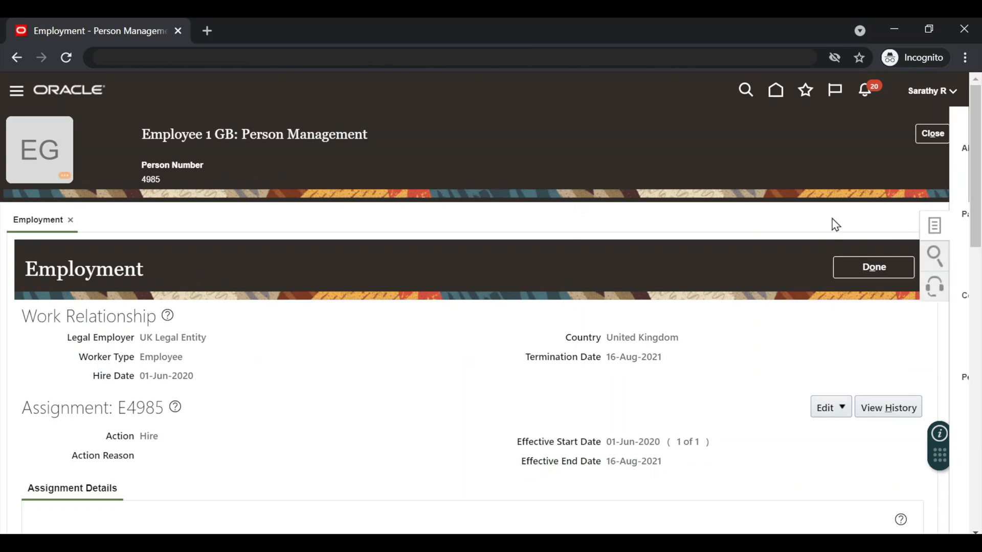
click(866, 179)
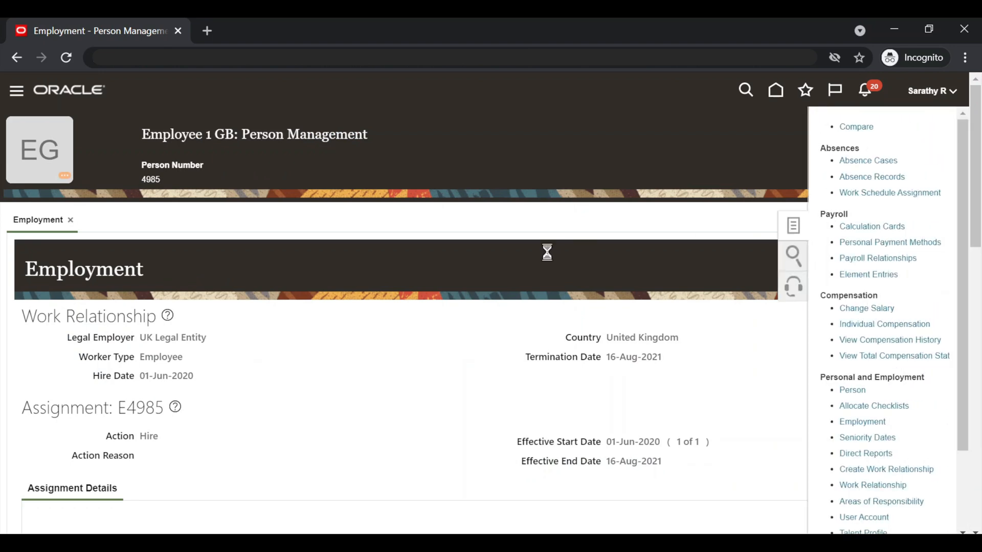
scroll(496, 311, down, 7)
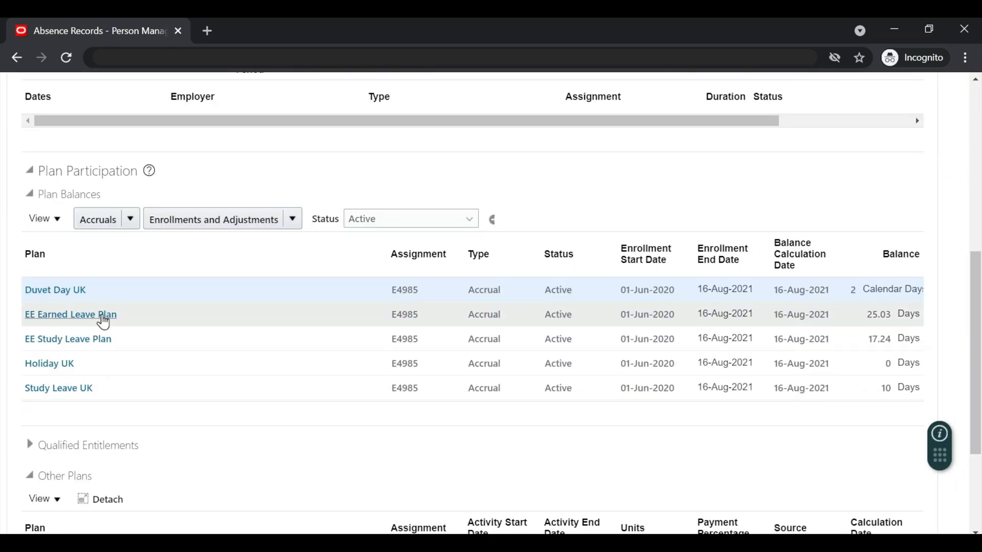
click(102, 315)
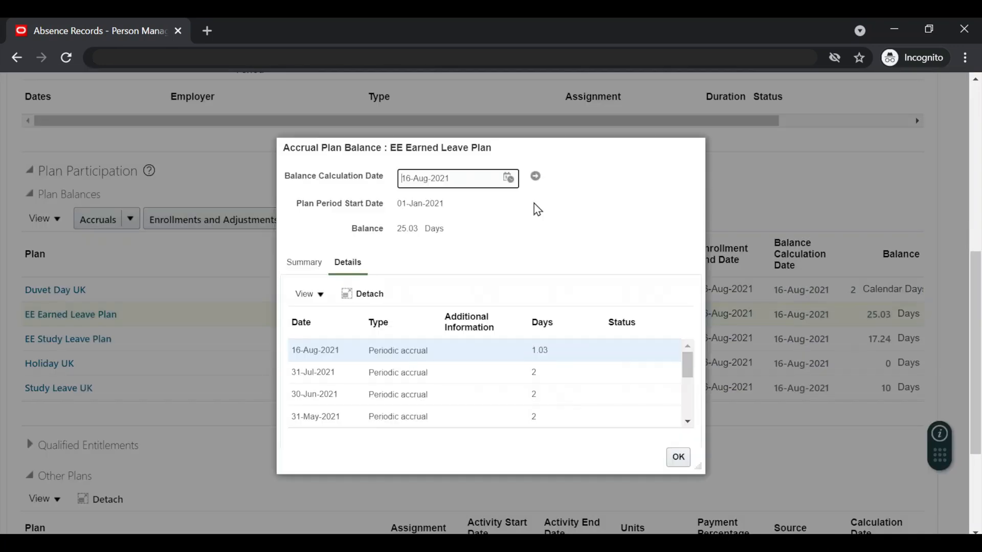
Step: Choose an end-of-December balance calculation date for the EE Earned Leave Plan
click(509, 179)
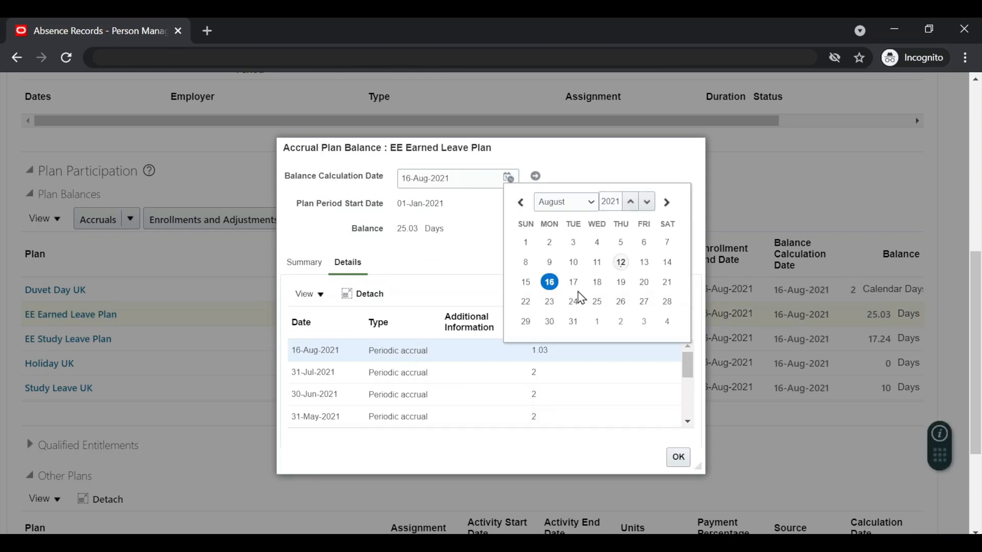
click(555, 487)
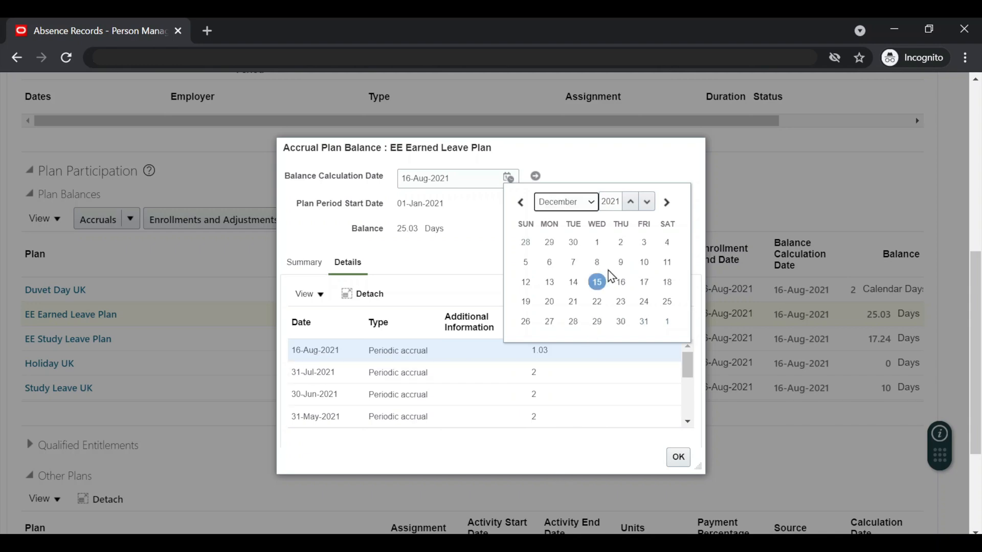
click(647, 204)
click(620, 321)
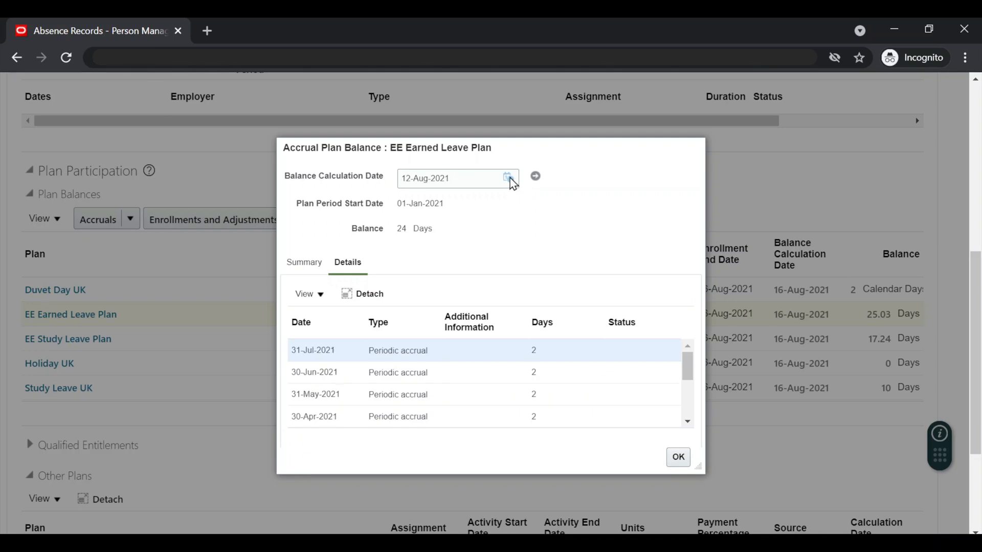
Step: Recalculate the EE Earned Leave Plan balance as of 16-Aug-2021, then examine the detached accrual entries and close the detached table
click(509, 177)
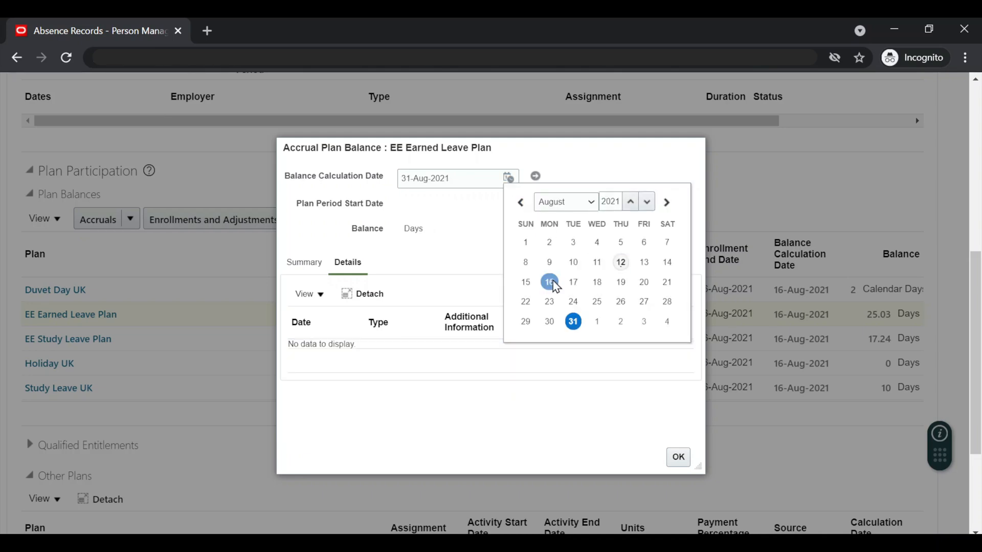
click(549, 283)
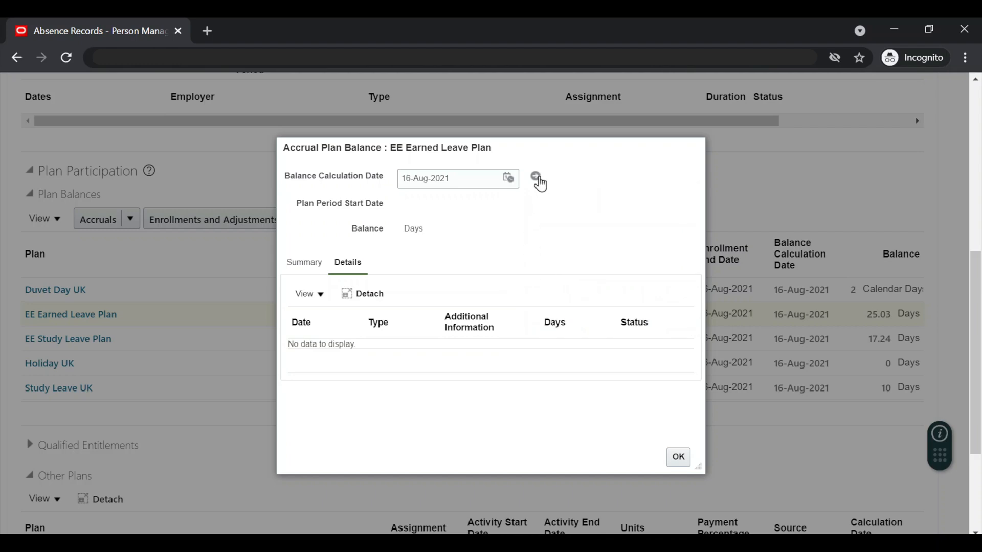
click(537, 177)
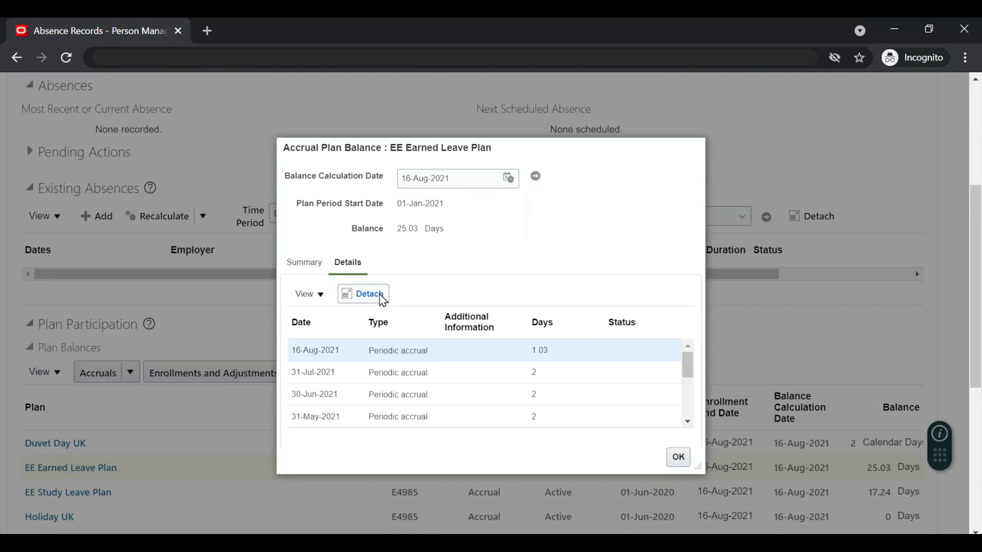
click(380, 296)
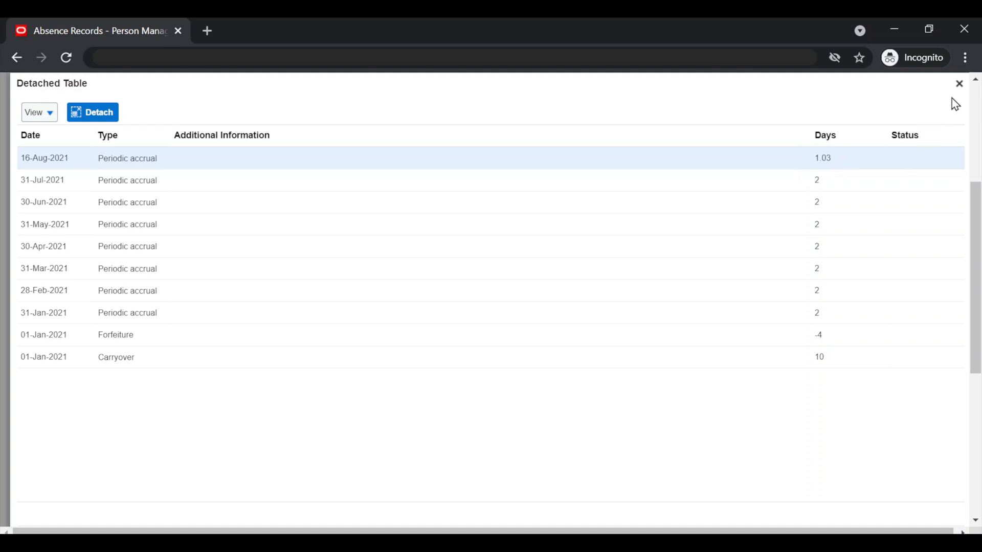
click(959, 84)
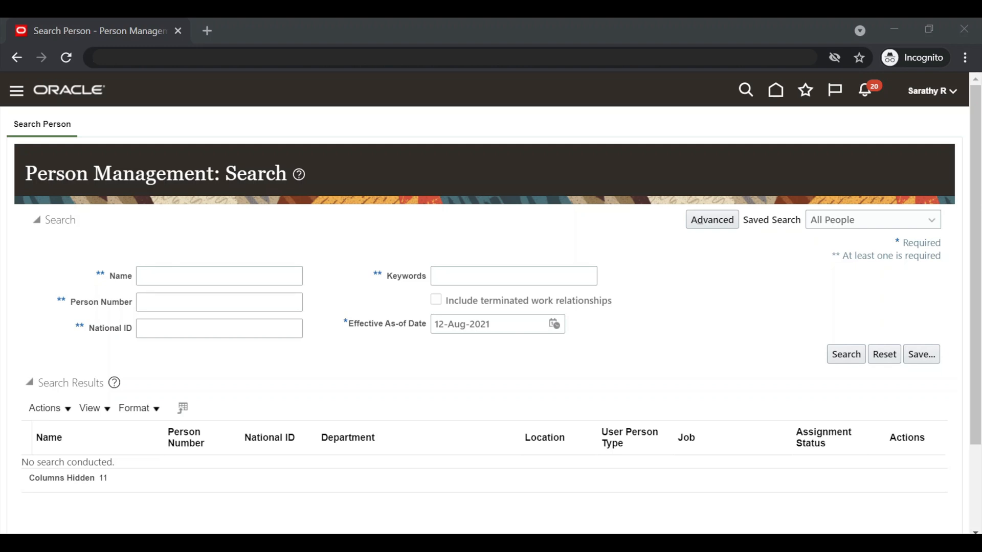
Step: Search for people named "test 3" and open the matching employee's record
click(208, 274)
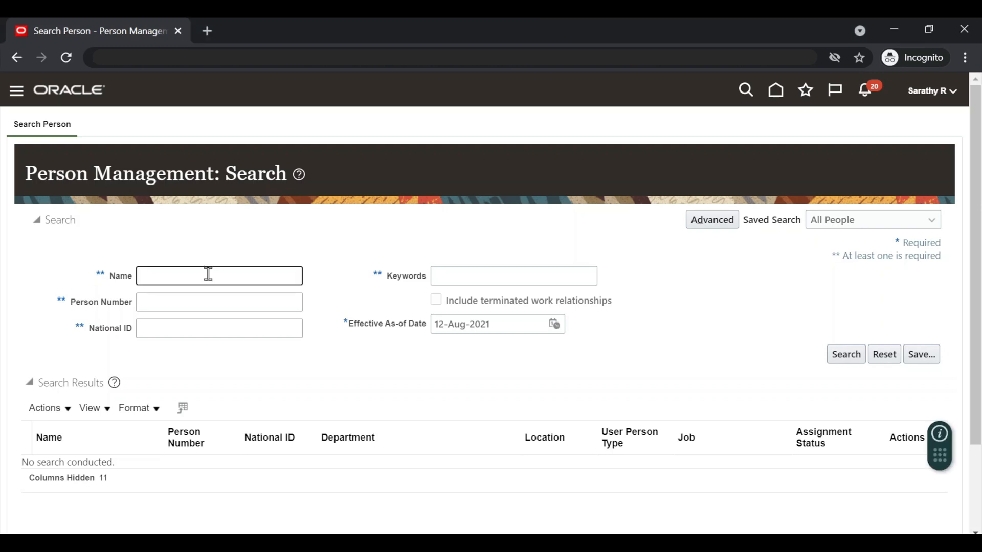
text(test 3)
key(Return)
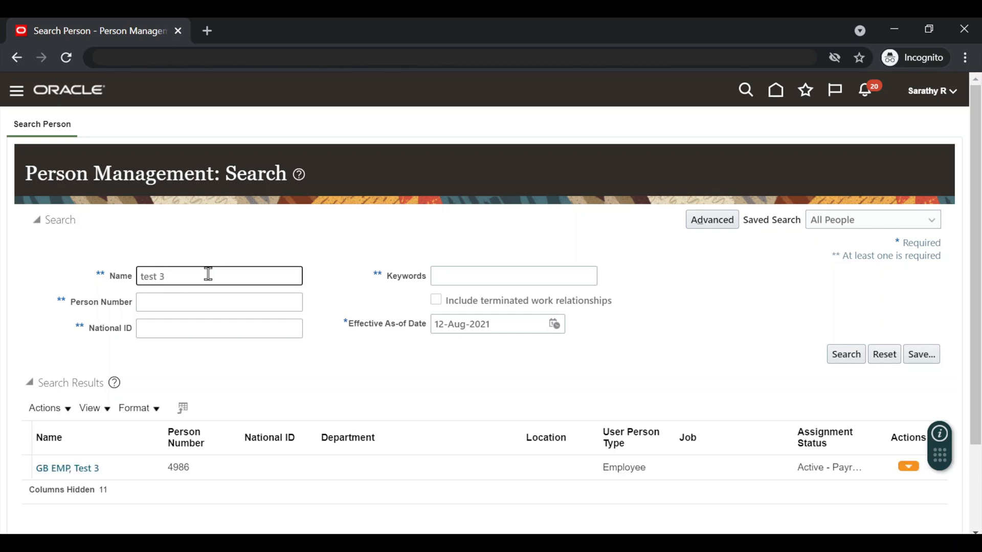
click(62, 469)
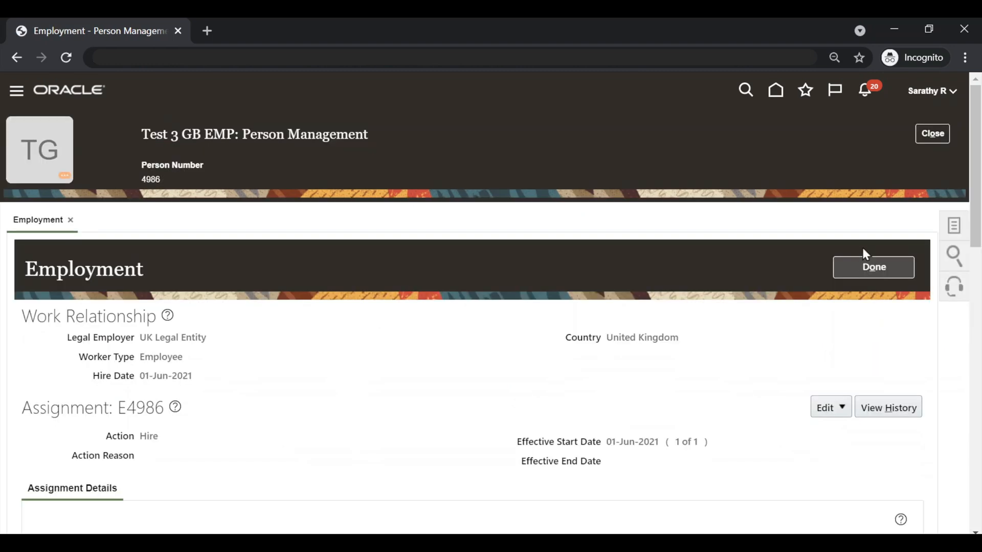
Step: Open the Test 3 employee's absence records, examine the EE Earned Leave Plan accrual details, and close them
click(960, 230)
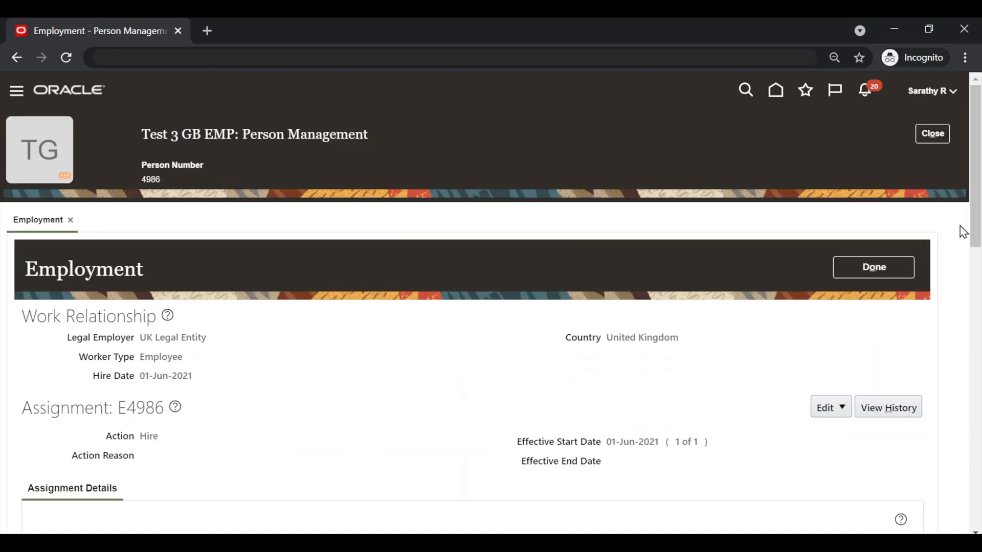
click(882, 178)
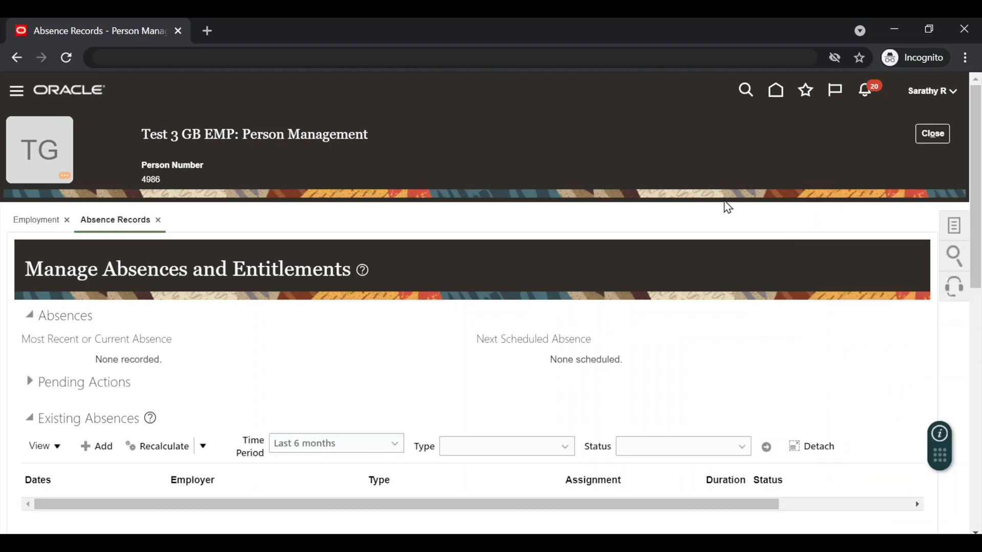
scroll(395, 326, down, 6)
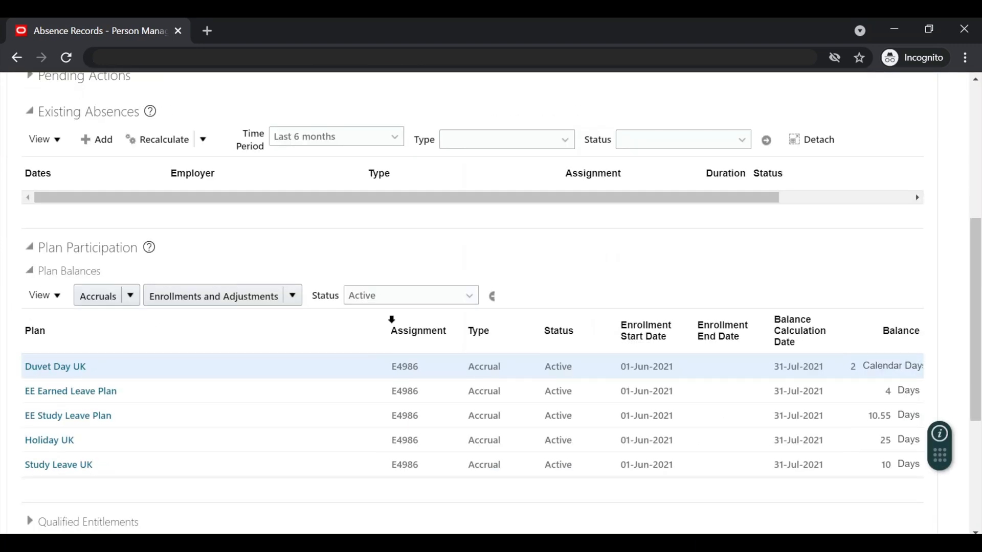
click(109, 393)
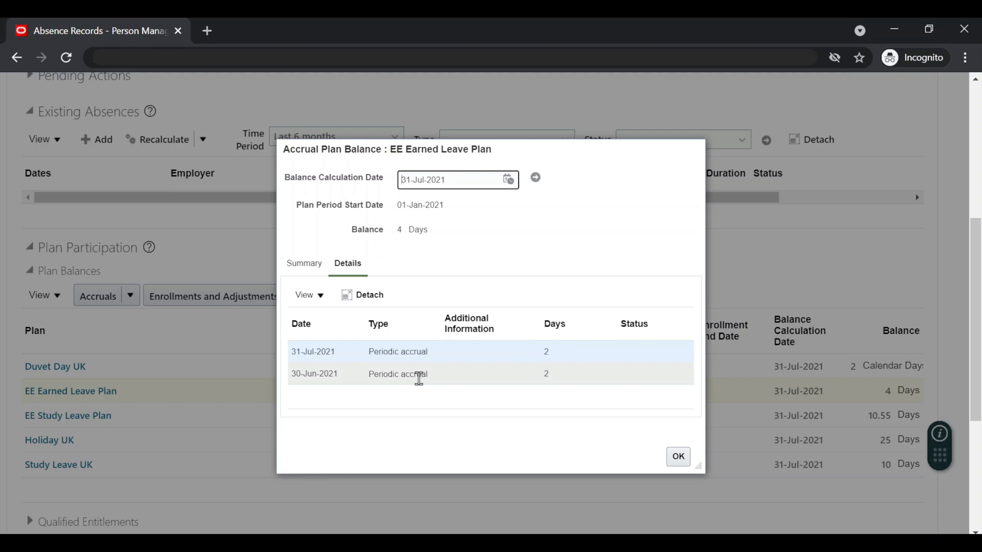
click(678, 456)
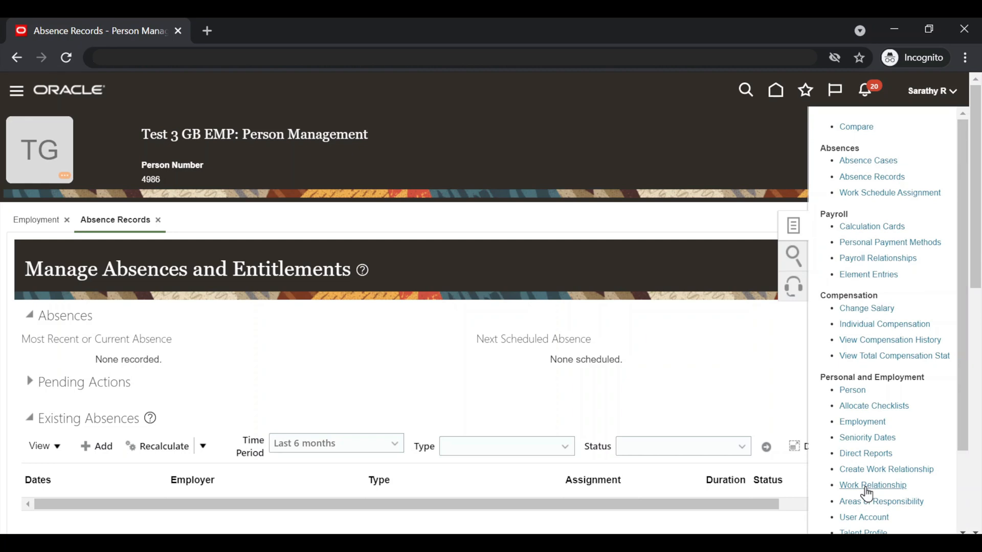
Step: Start terminating the Test 3 employee's work relationship with the notification and termination dates set to 16-Aug-2021
click(865, 488)
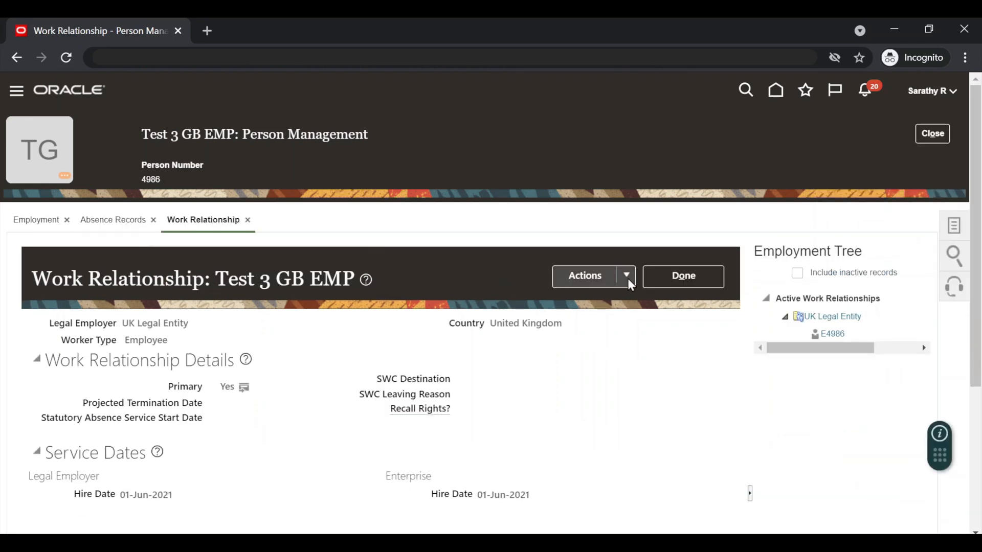
click(627, 280)
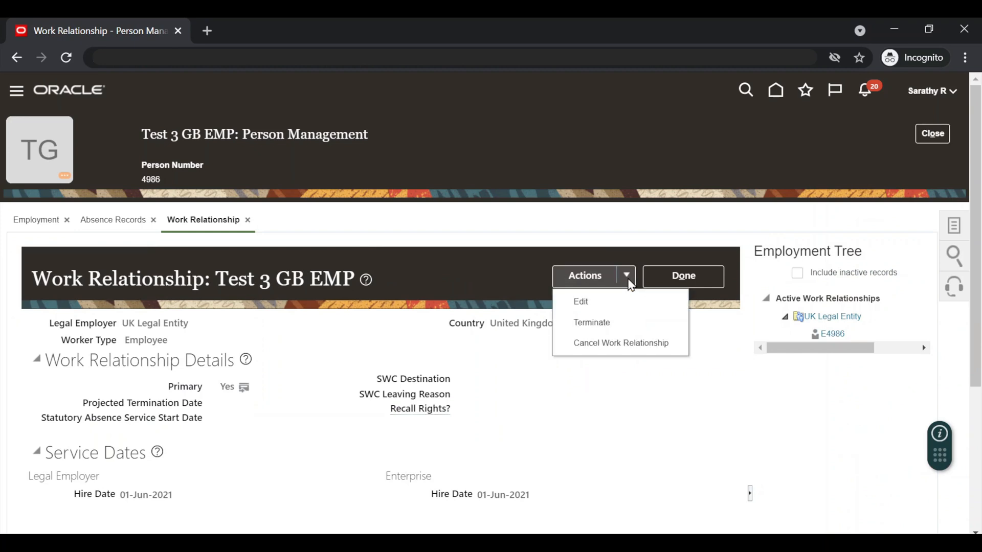
click(605, 323)
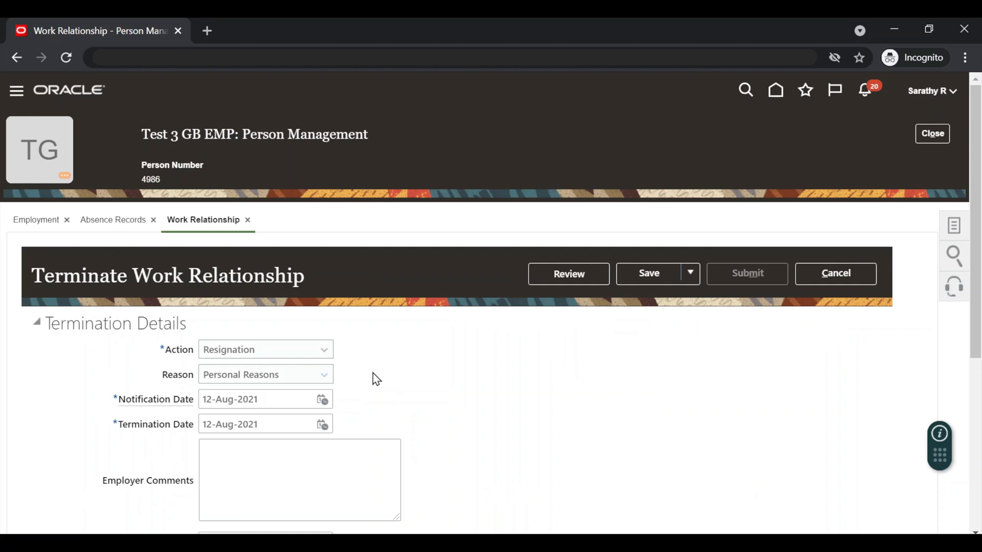
click(323, 399)
click(364, 330)
Step: Review the Test 3 employee's resignation and submit it, confirming the request and acknowledging the submission
click(584, 284)
click(747, 274)
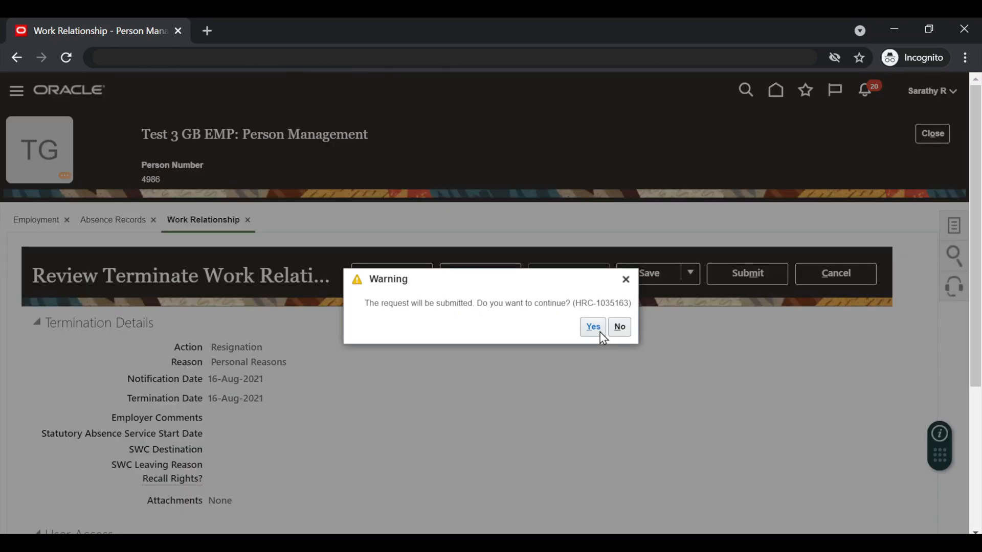
click(600, 332)
click(529, 324)
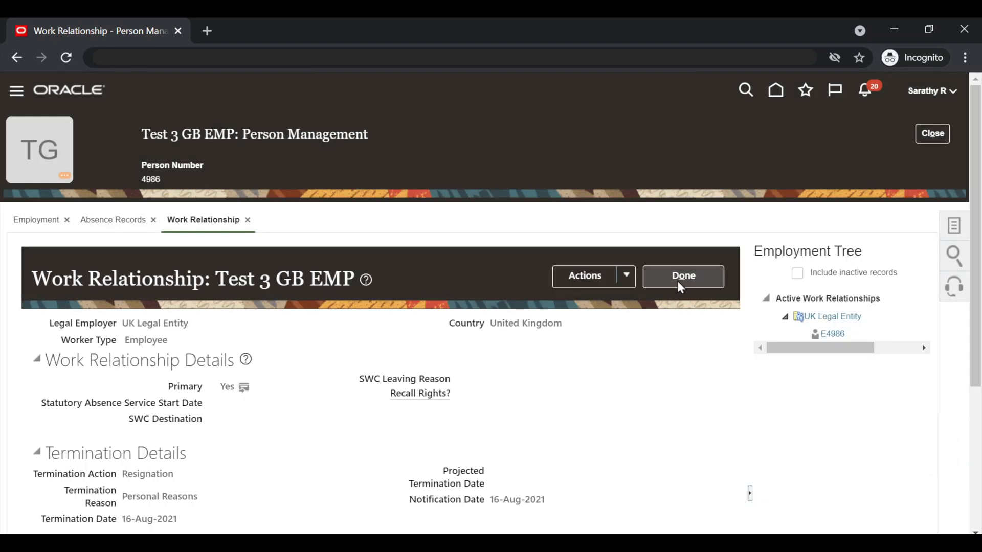
Step: Finish with the work relationship, close the person record, and reopen the employee by searching for "test 3"
click(676, 277)
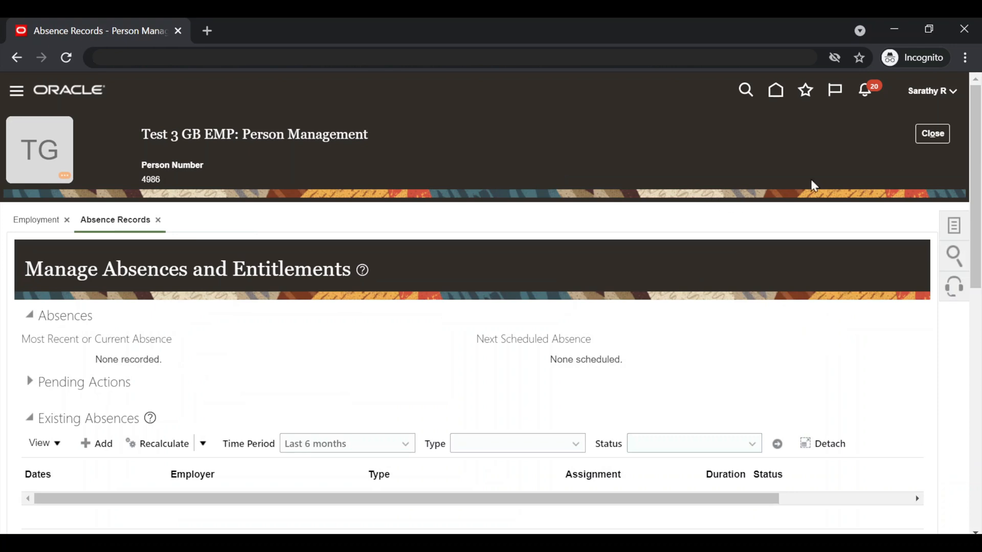
click(920, 133)
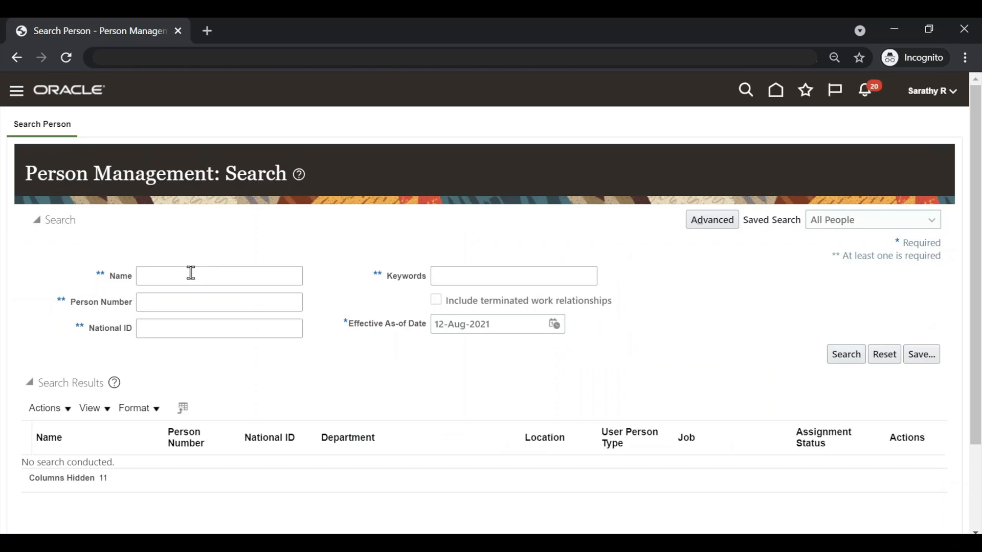
click(188, 274)
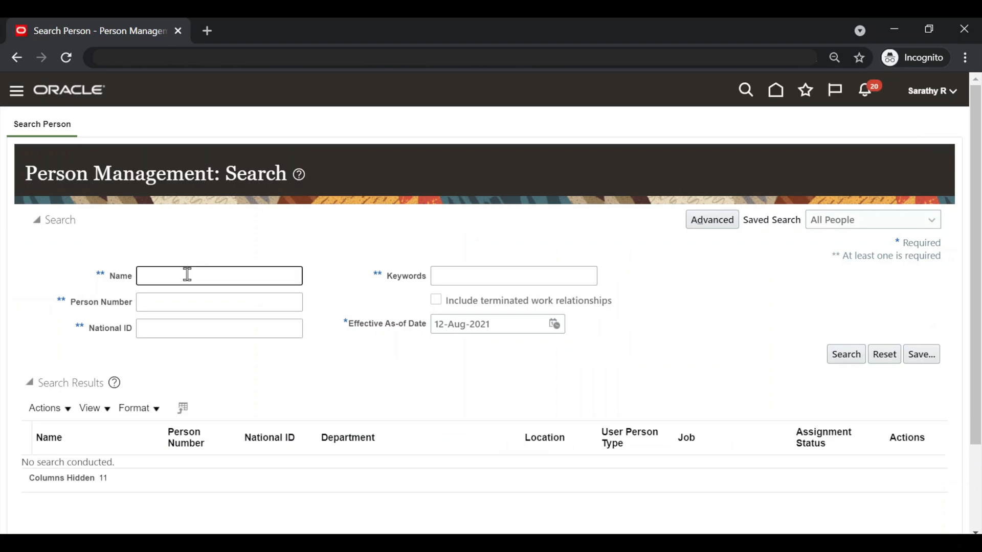
text(test 3)
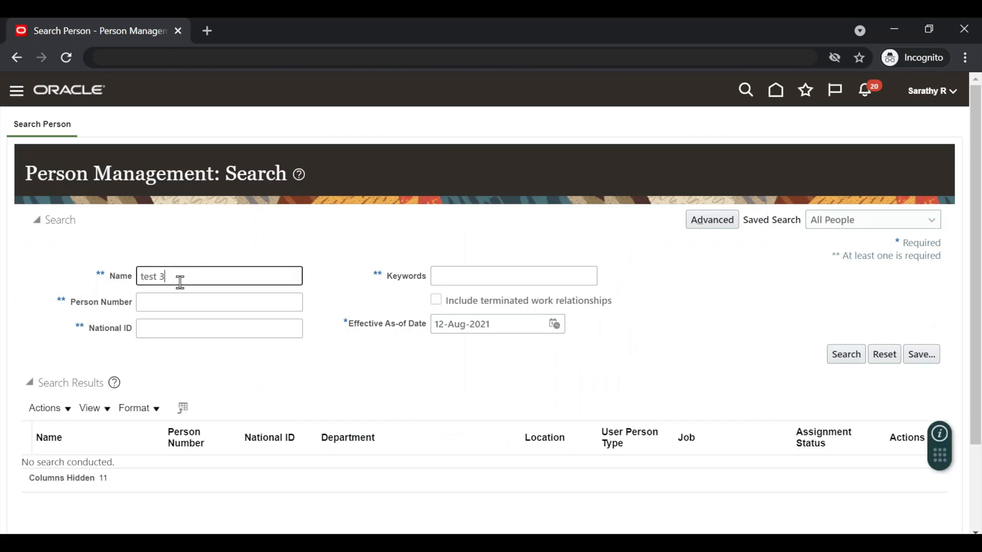
key(Return)
click(76, 468)
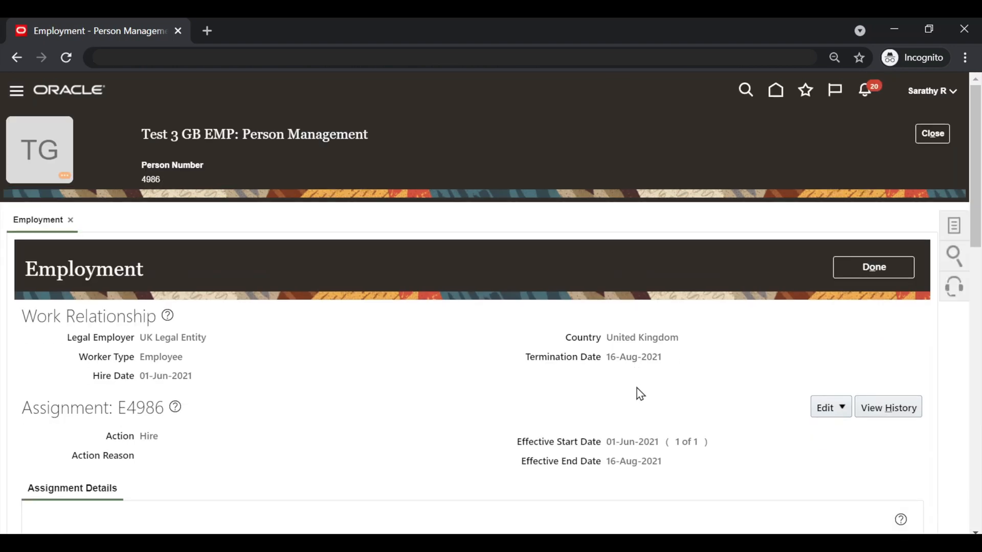
Step: Open the terminated Test 3 employee's absence records and bring up the EE Earned Leave Plan balance details
click(955, 228)
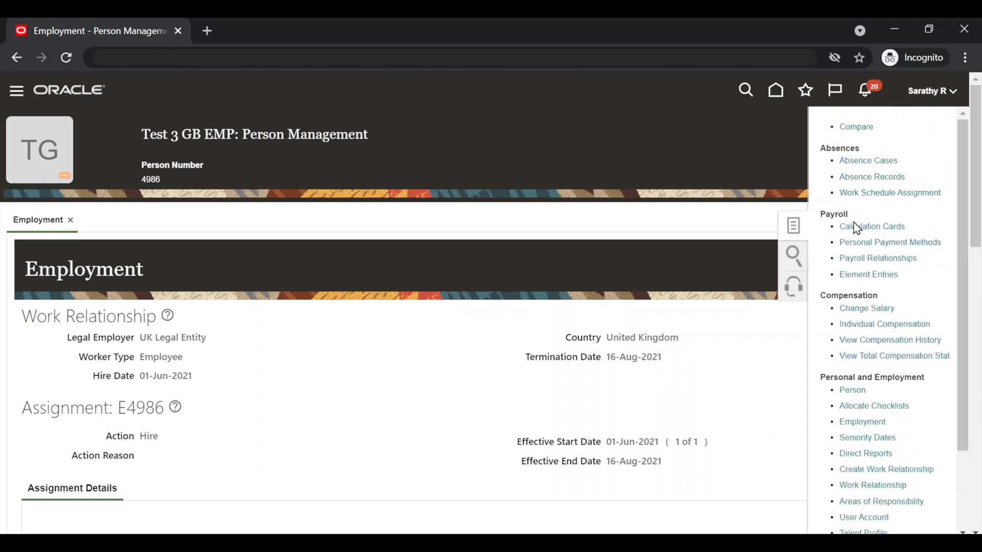
click(873, 178)
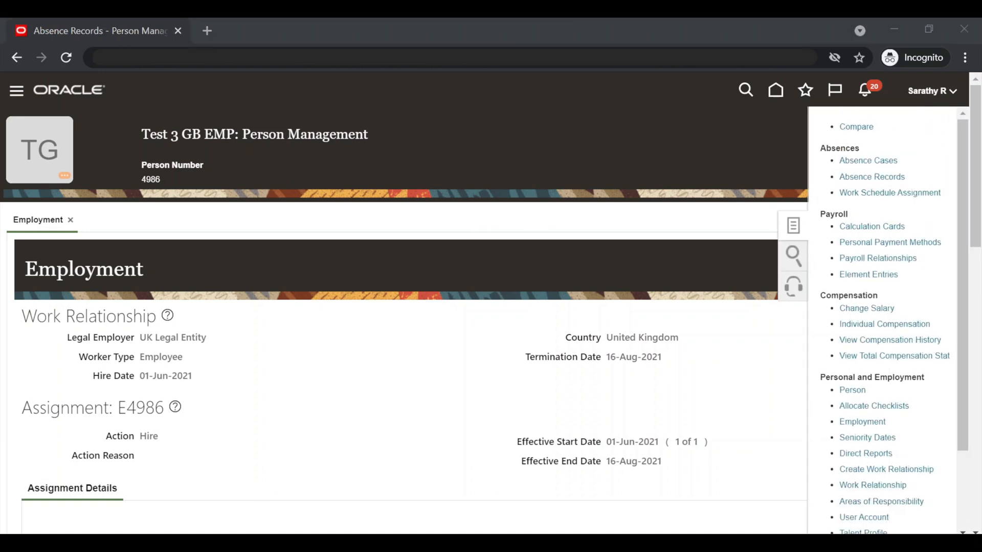
scroll(269, 337, down, 5)
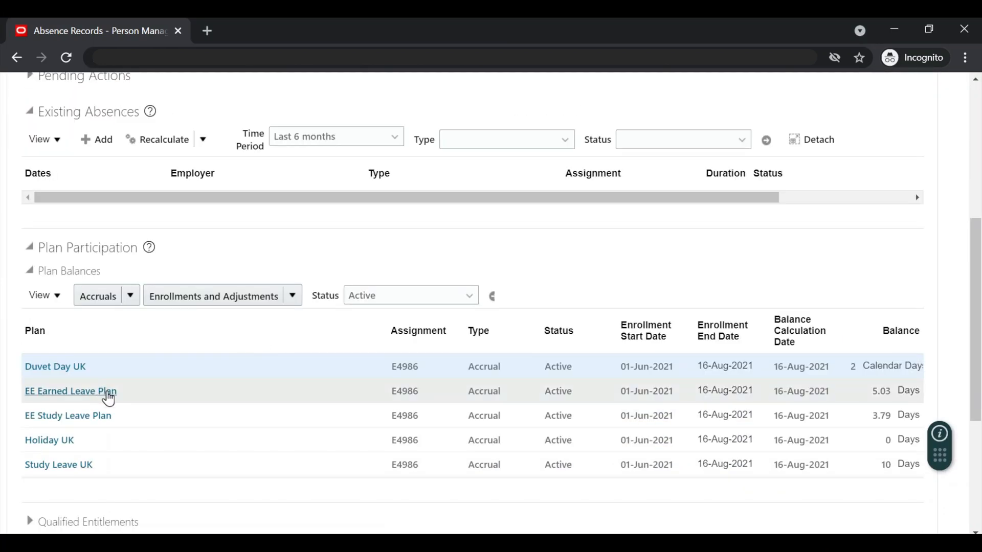
click(108, 397)
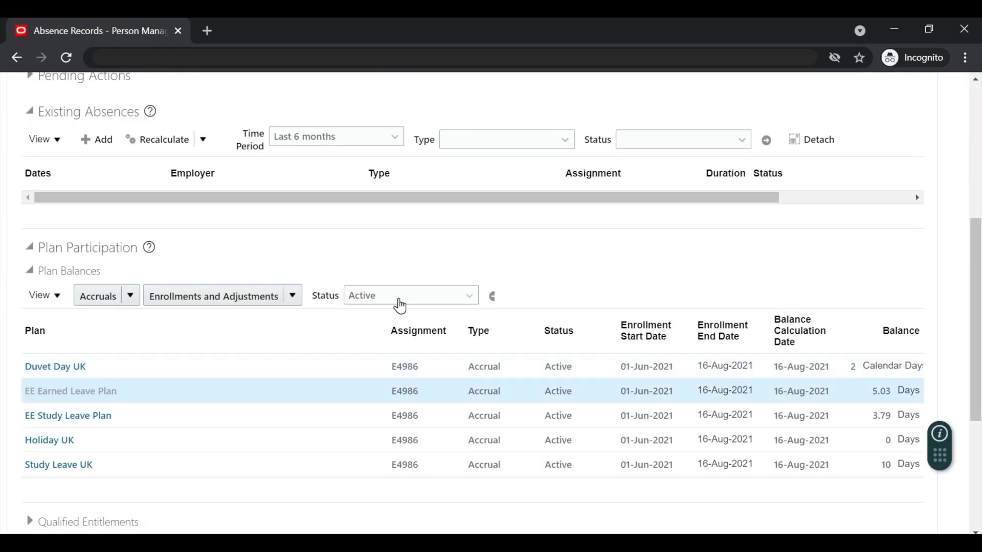